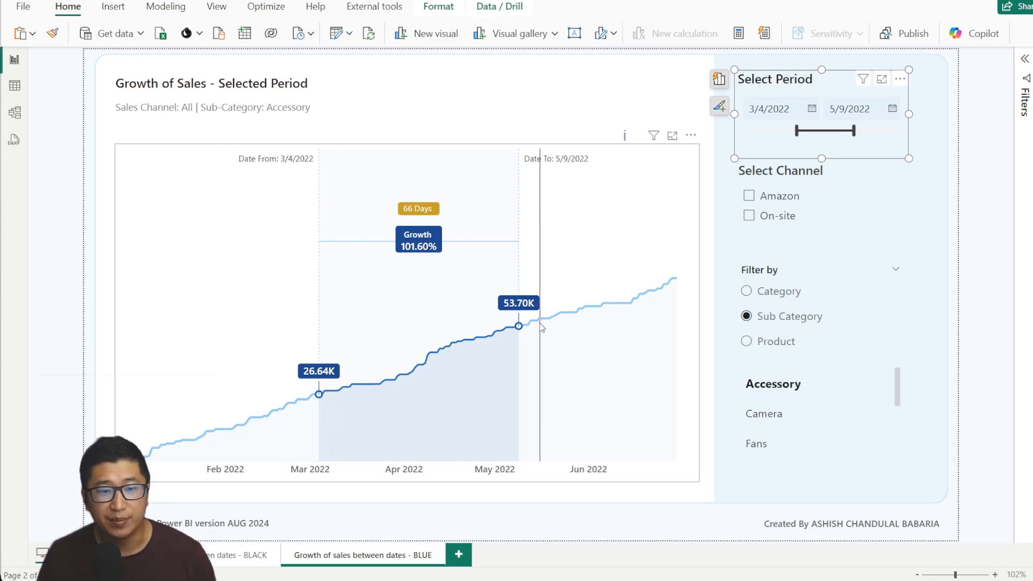
Drag the Select Period start back to 3/1/2022, giving 69 days and 109.47% growth.
{"action": "left_click_drag", "start_coordinate": [796, 130], "coordinate": [784, 134]}
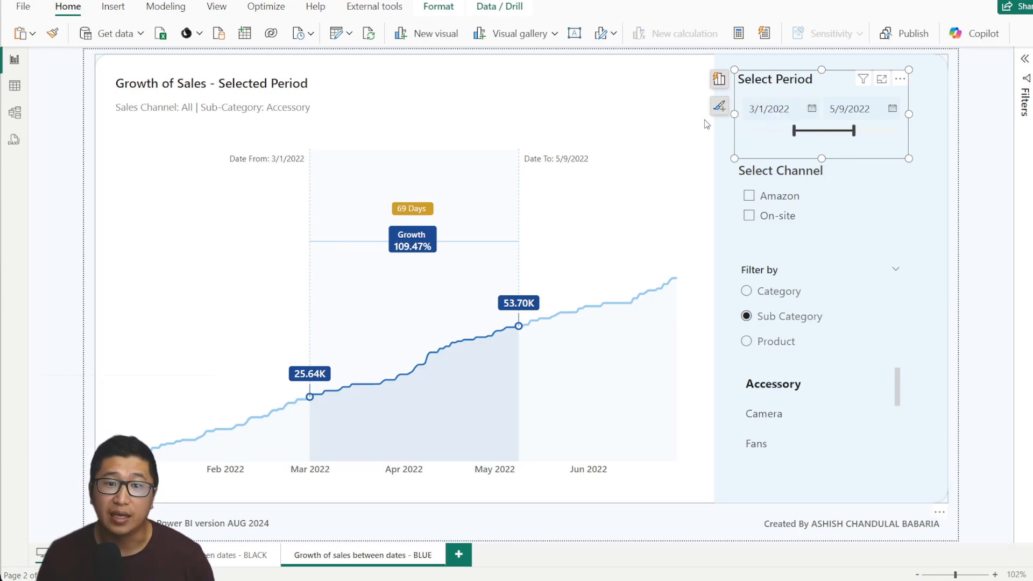
{"action": "left_click", "coordinate": [945, 134]}
{"action": "left_click", "coordinate": [982, 133]}
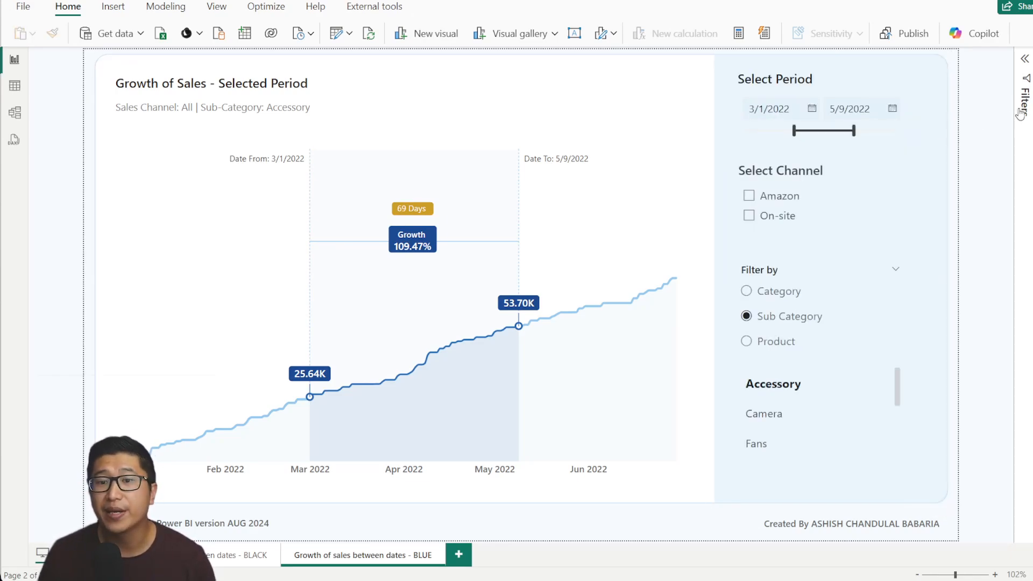
Expand the Build pane and inspect the sales area chart's field setup.
{"action": "left_click", "coordinate": [1024, 67]}
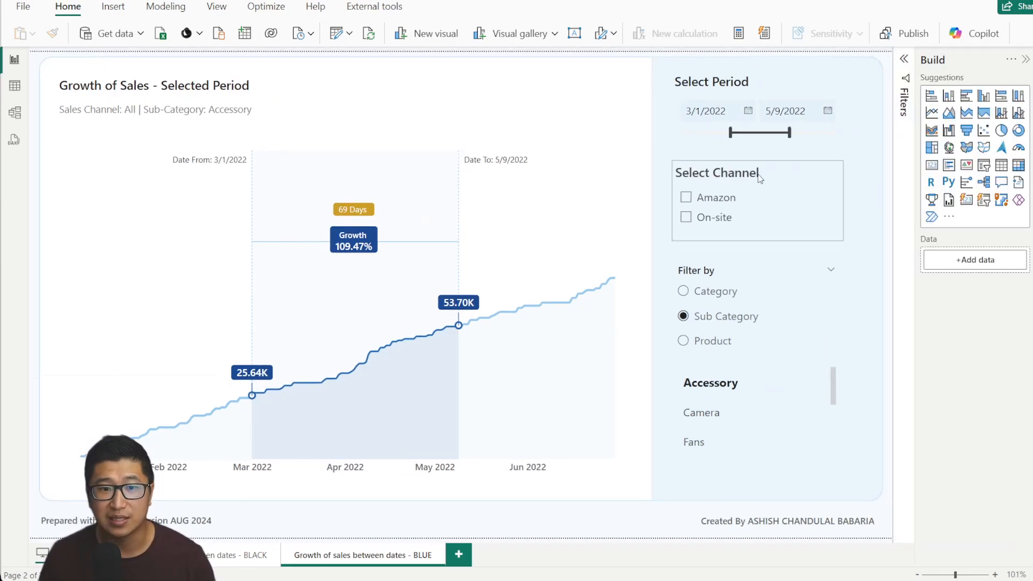
{"action": "left_click", "coordinate": [628, 209]}
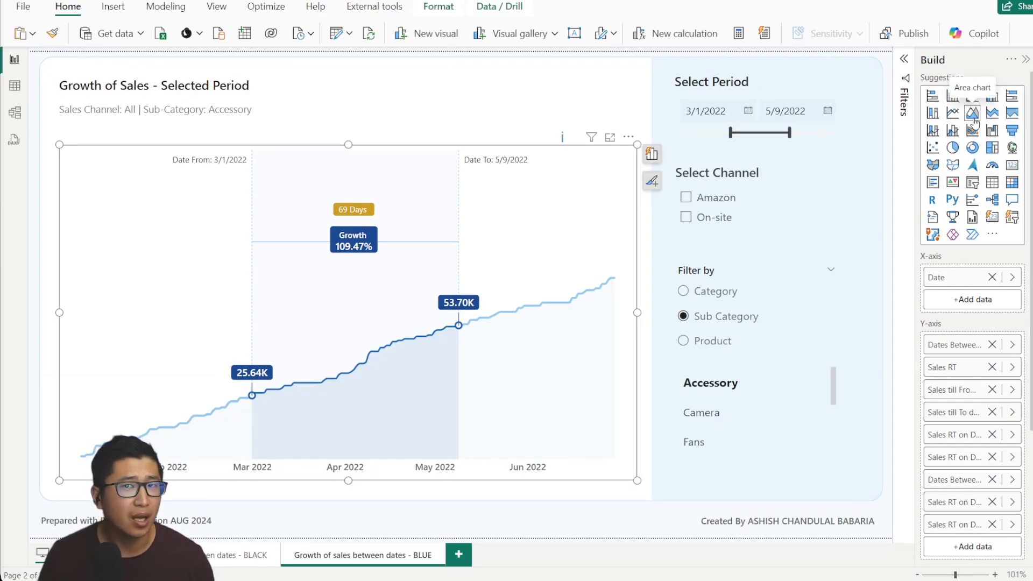
{"action": "left_click", "coordinate": [892, 114]}
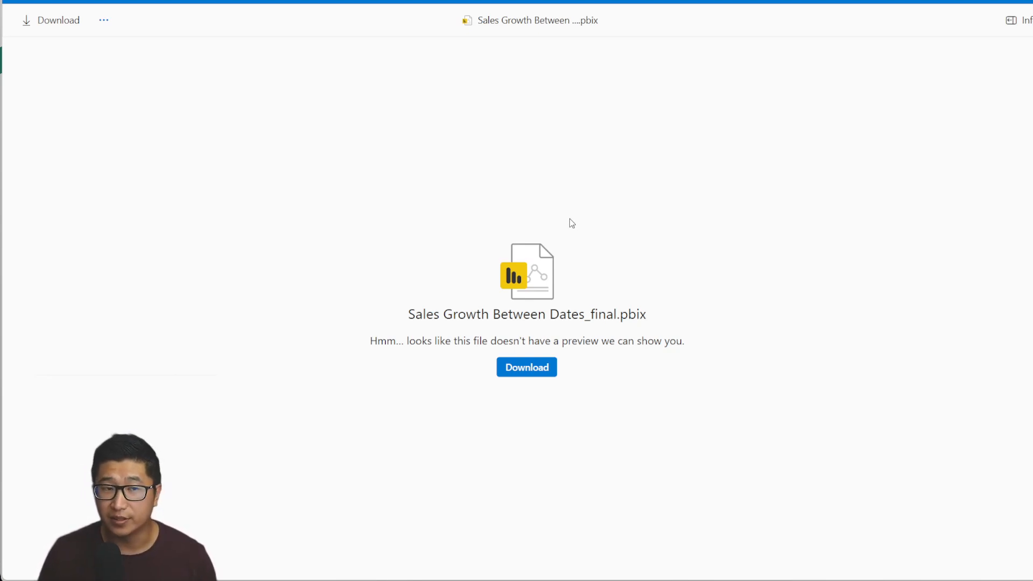
Switch to the Power BI window with the Growth of Followers report.
{"action": "mouse_move", "coordinate": [240, 580]}
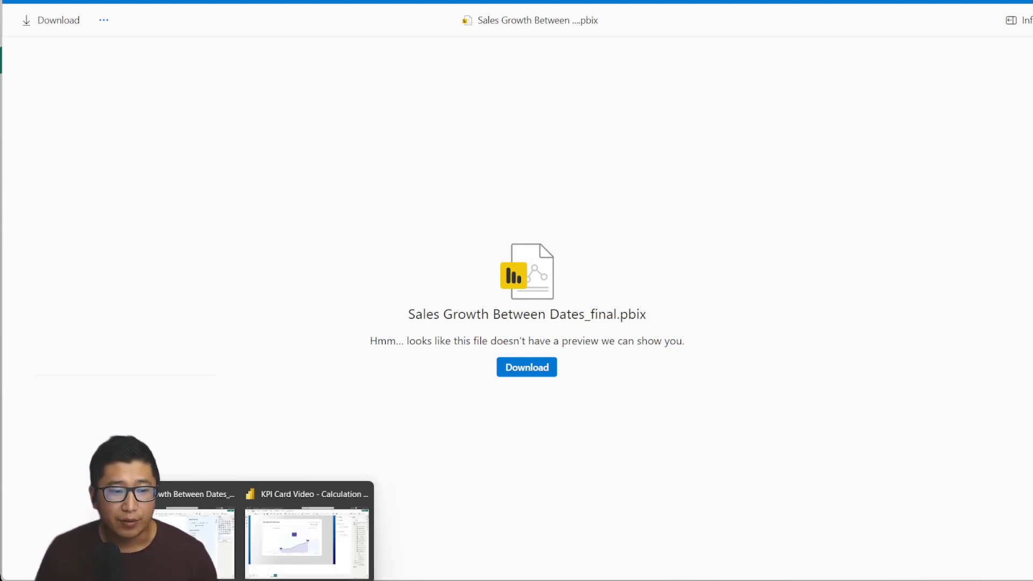
{"action": "left_click", "coordinate": [264, 565]}
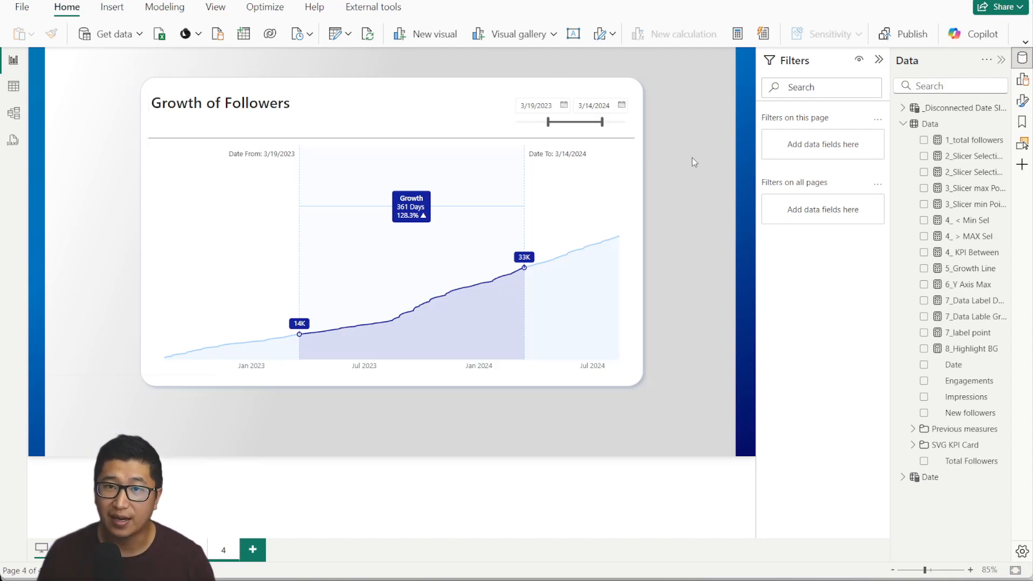
Set the followers date slicer to 5/13/2023–1/11/2024, showing 243 days and 83.4% growth.
{"action": "left_click_drag", "start_coordinate": [601, 123], "coordinate": [556, 123]}
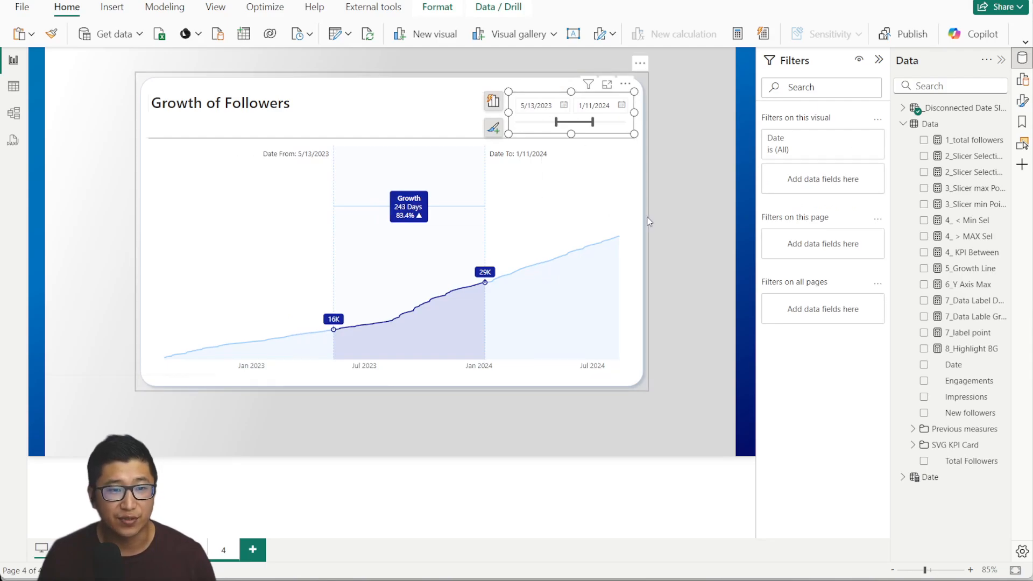
{"action": "left_click", "coordinate": [704, 185]}
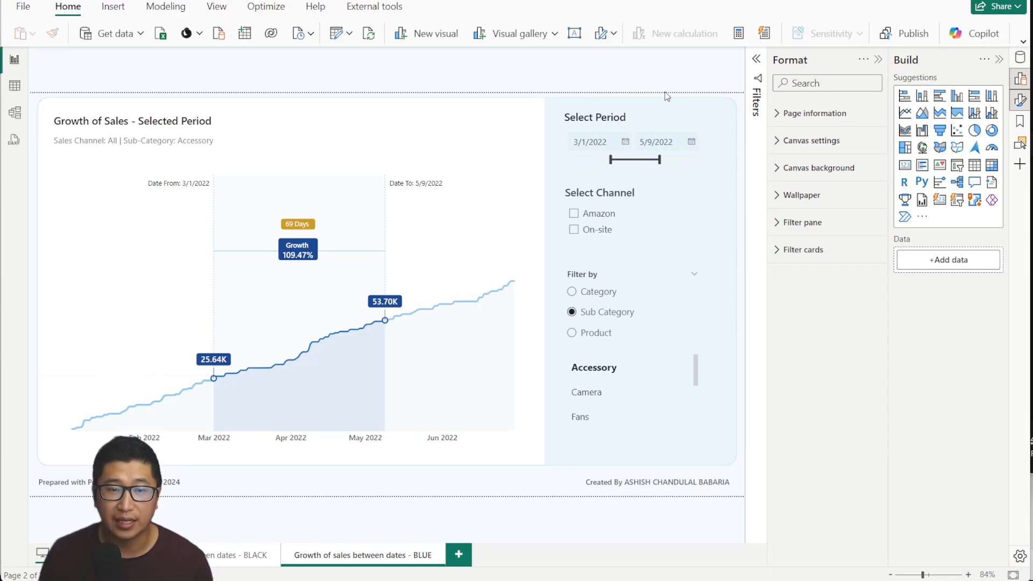
Select the Growth of Sales area chart, show the Data pane, and view the model diagram.
{"action": "left_click", "coordinate": [521, 199]}
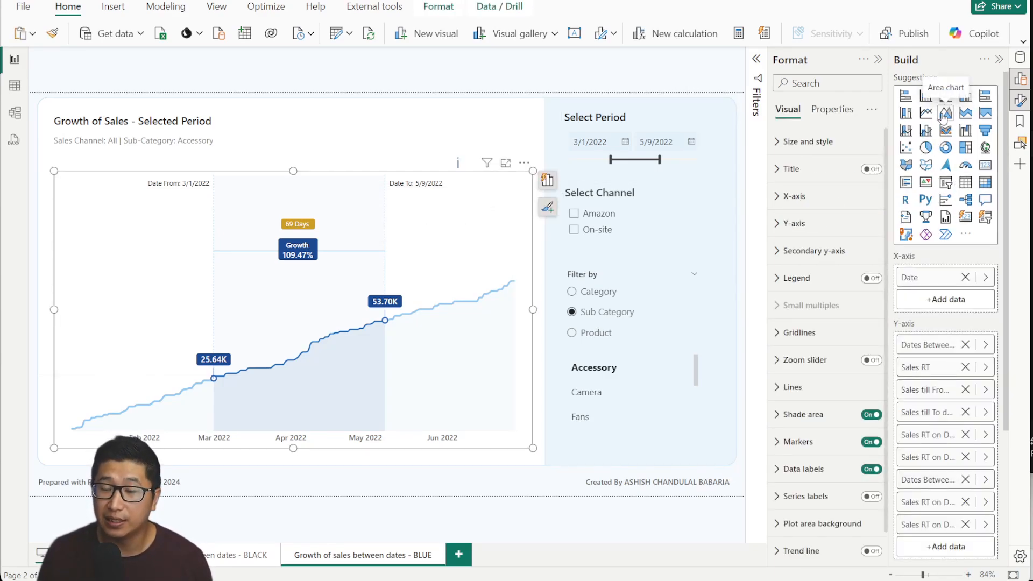
{"action": "scroll", "coordinate": [944, 231], "scroll_direction": "down", "scroll_amount": 3}
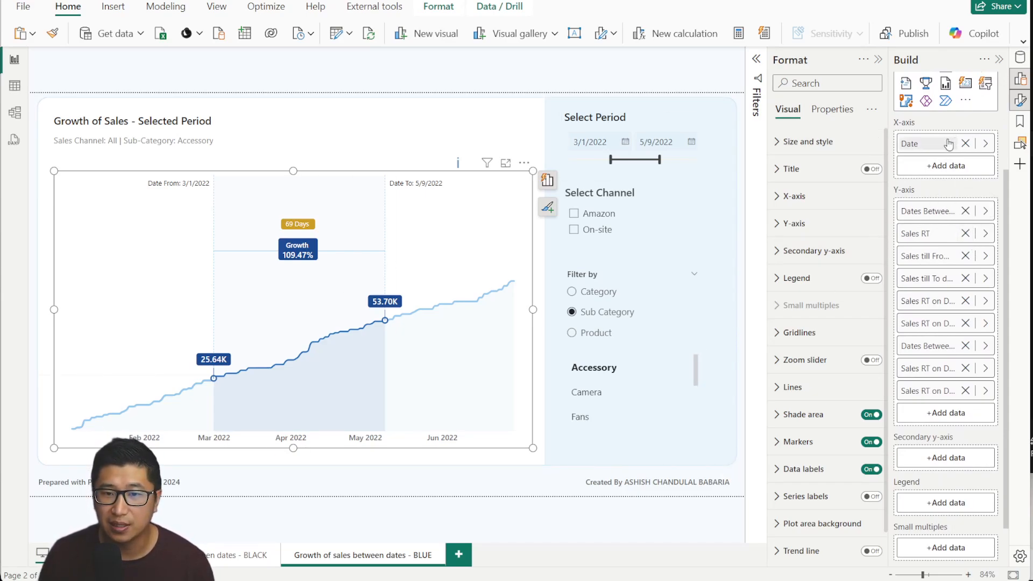
{"action": "left_click", "coordinate": [1019, 58]}
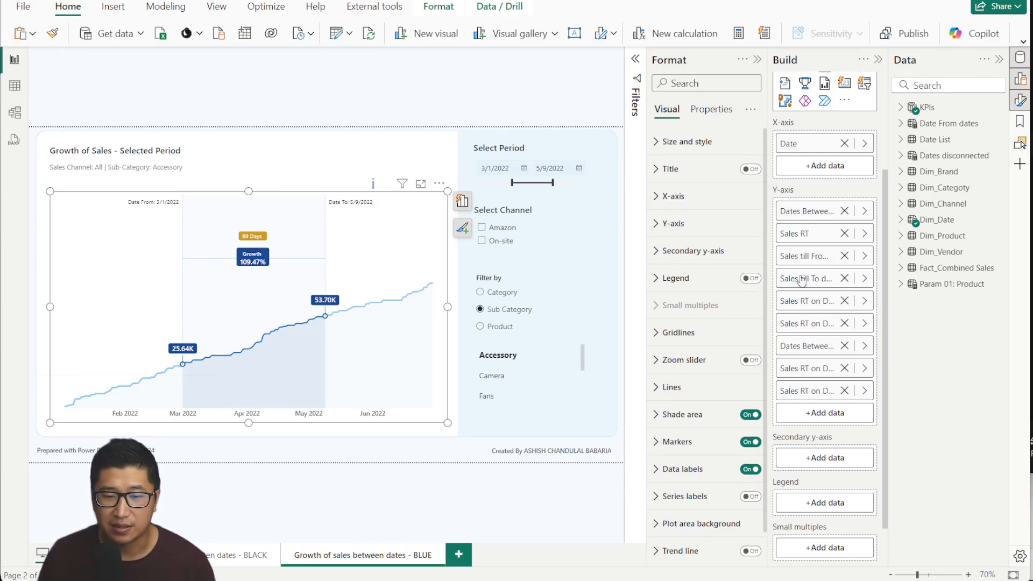
{"action": "left_click", "coordinate": [14, 112]}
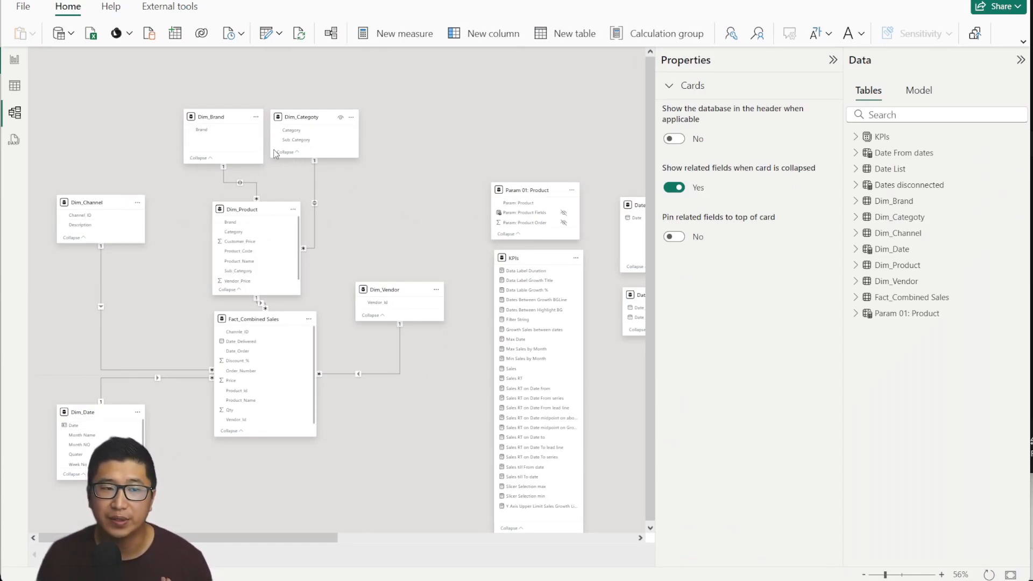
Back in Report view, read the Sales and Sales RT formulas in KPIs' 01: Basic Measures folder.
{"action": "left_click", "coordinate": [15, 60]}
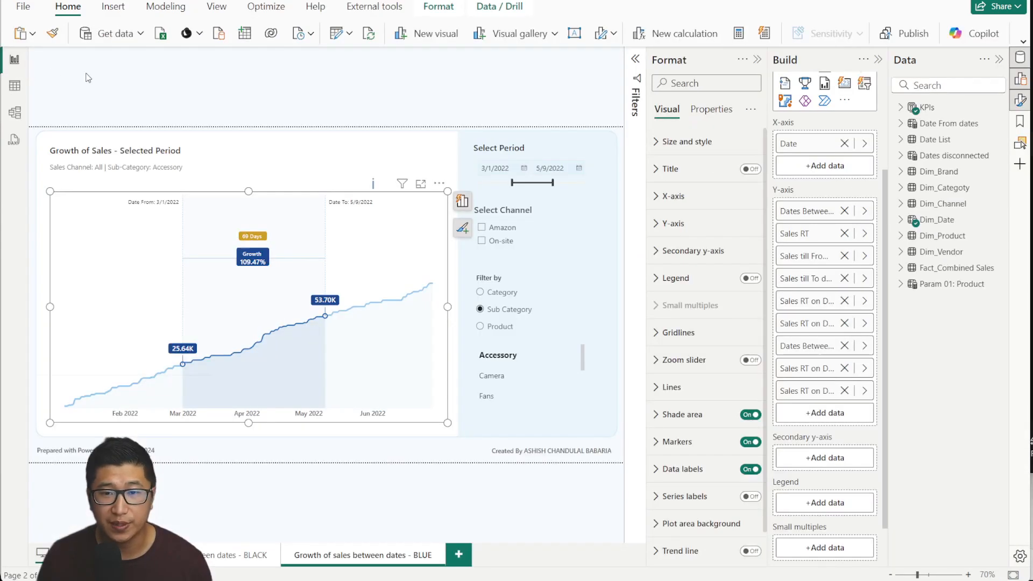
{"action": "left_click", "coordinate": [908, 109]}
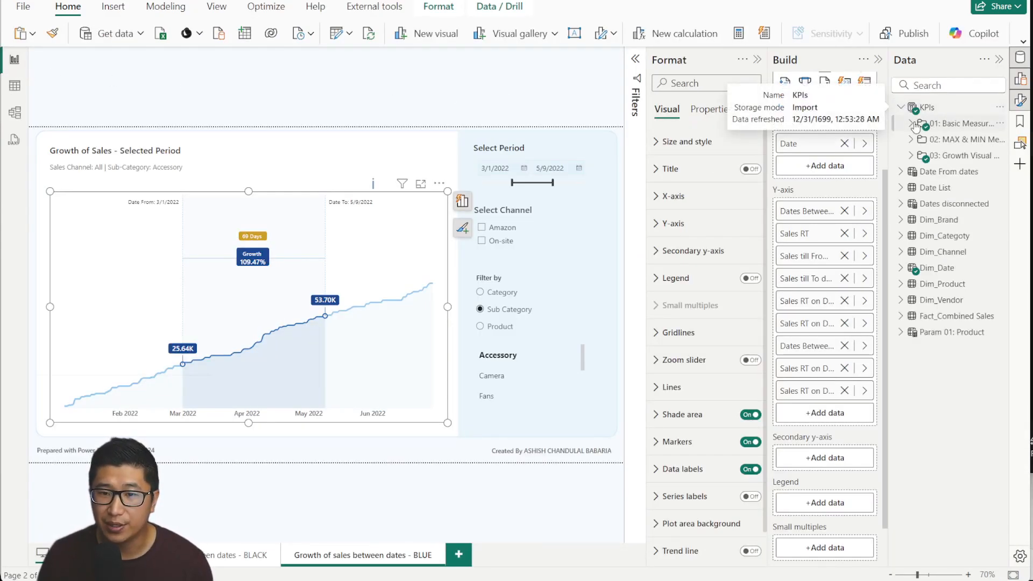
{"action": "left_click", "coordinate": [946, 123]}
{"action": "left_click", "coordinate": [966, 155]}
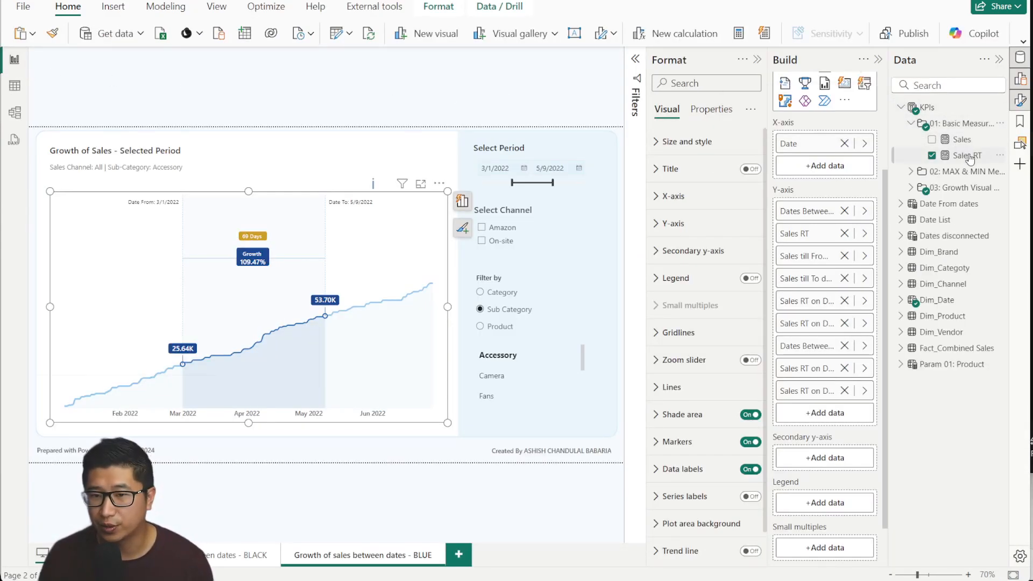
{"action": "left_click", "coordinate": [962, 140]}
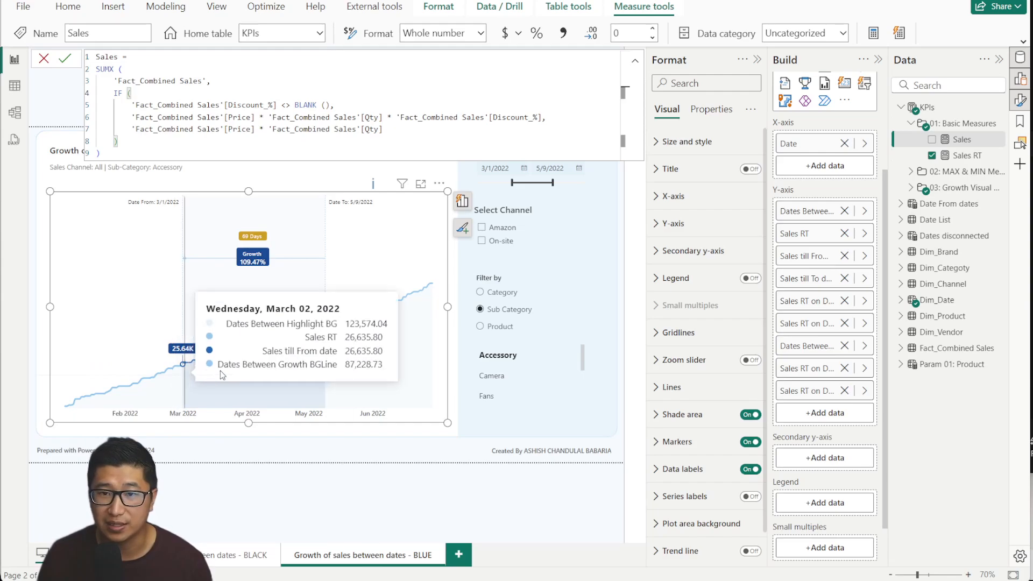
{"action": "left_click", "coordinate": [973, 157]}
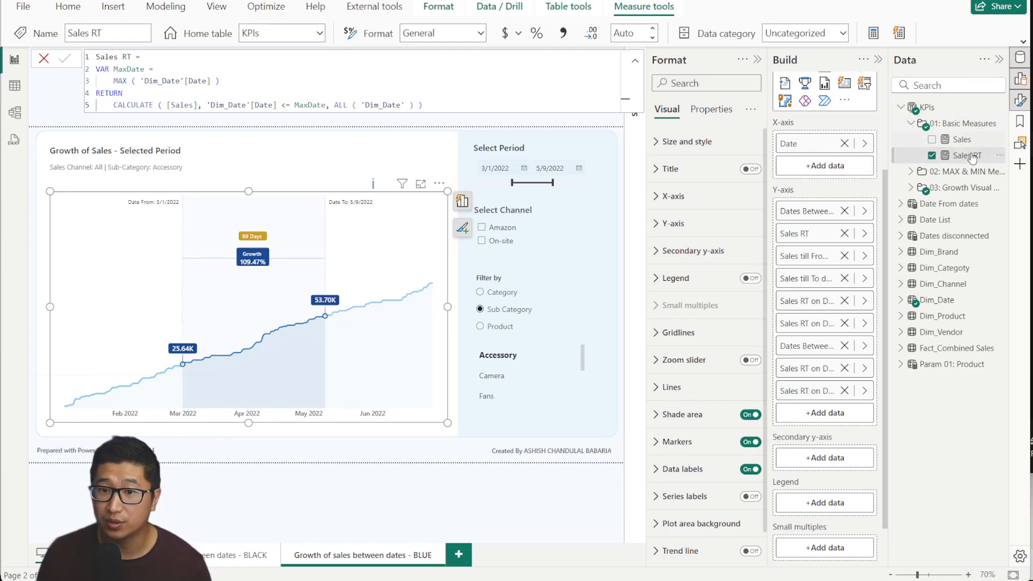
Read the Max Date formula, MAX('Dim_Date'[Date]), and expand the growth-visual measures folder.
{"action": "left_click", "coordinate": [949, 172]}
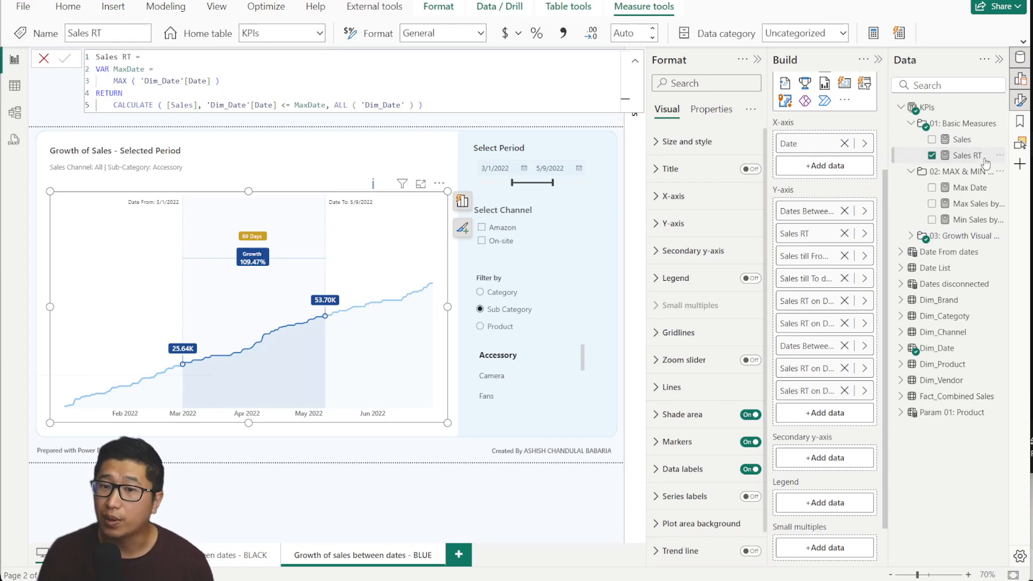
{"action": "left_click_drag", "start_coordinate": [96, 56], "coordinate": [419, 94]}
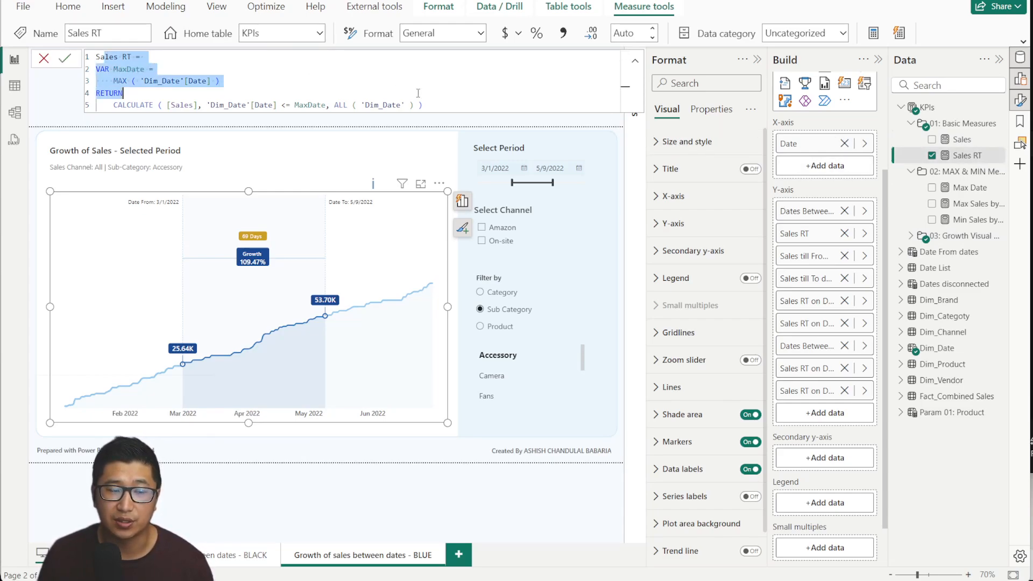
{"action": "left_click", "coordinate": [481, 103]}
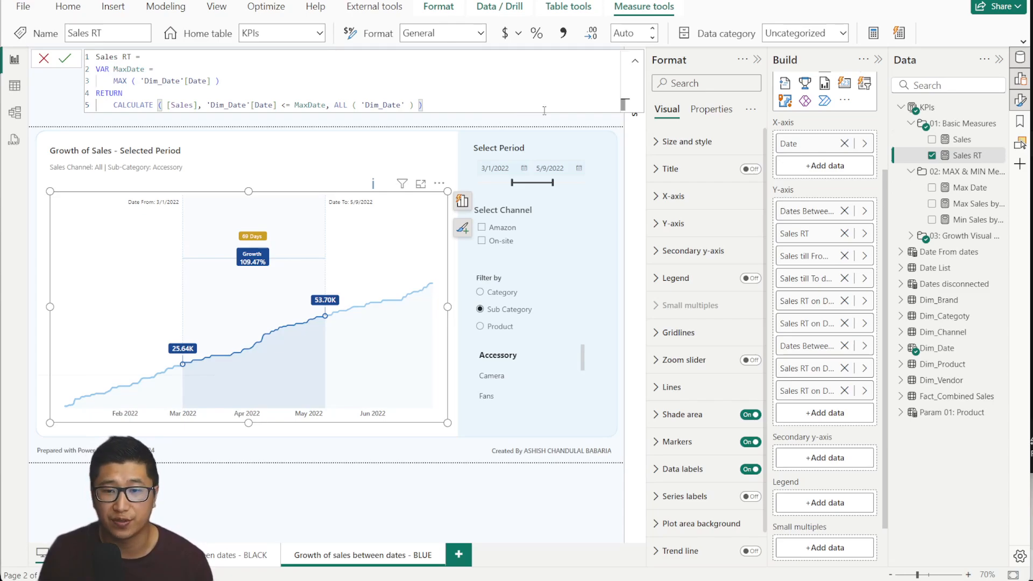
{"action": "left_click", "coordinate": [954, 188]}
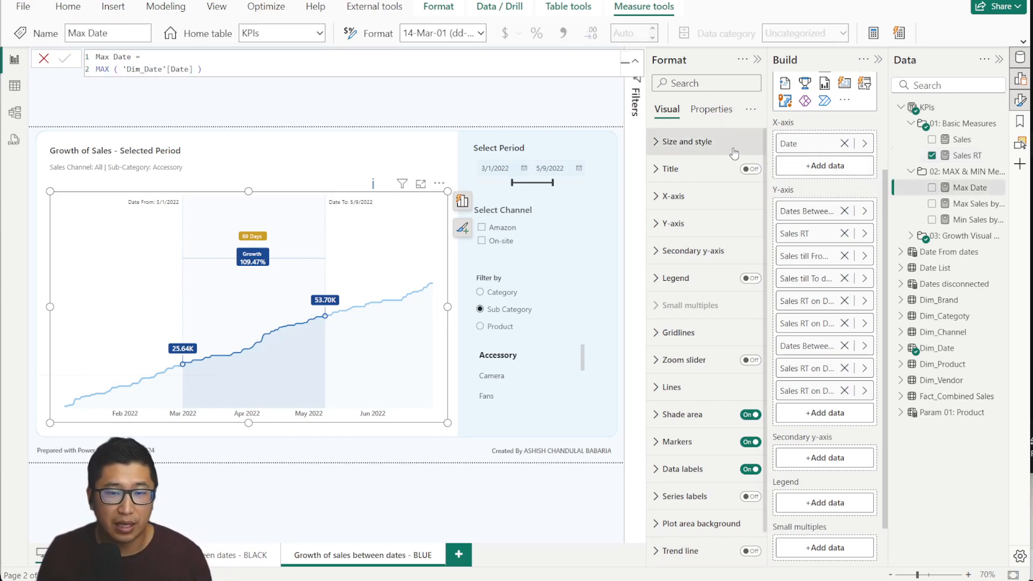
{"action": "left_click", "coordinate": [911, 237]}
{"action": "scroll", "coordinate": [946, 323], "scroll_direction": "down", "scroll_amount": 5}
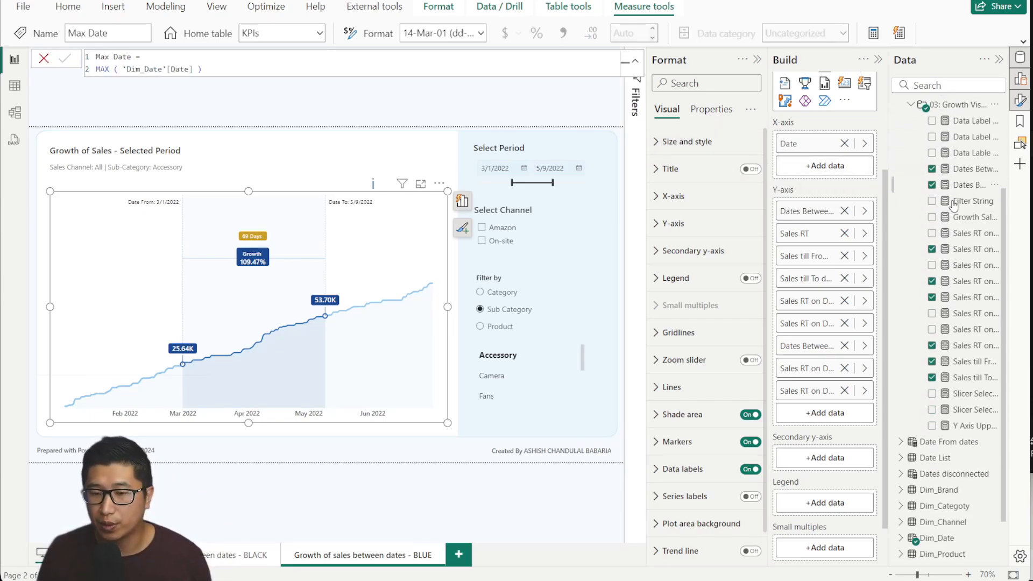
{"action": "scroll", "coordinate": [947, 323], "scroll_direction": "up", "scroll_amount": 5}
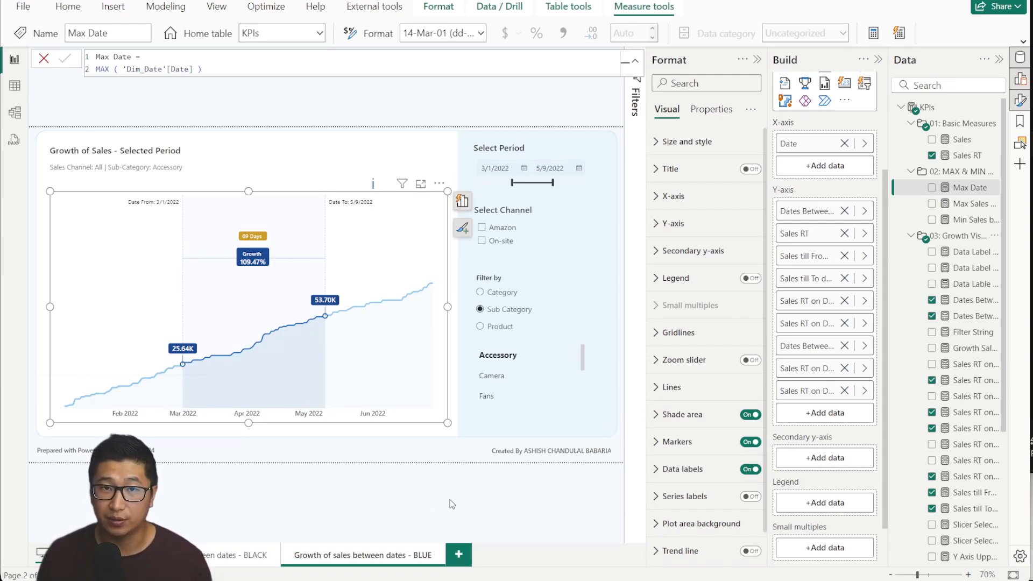
{"action": "right_click", "coordinate": [364, 562]}
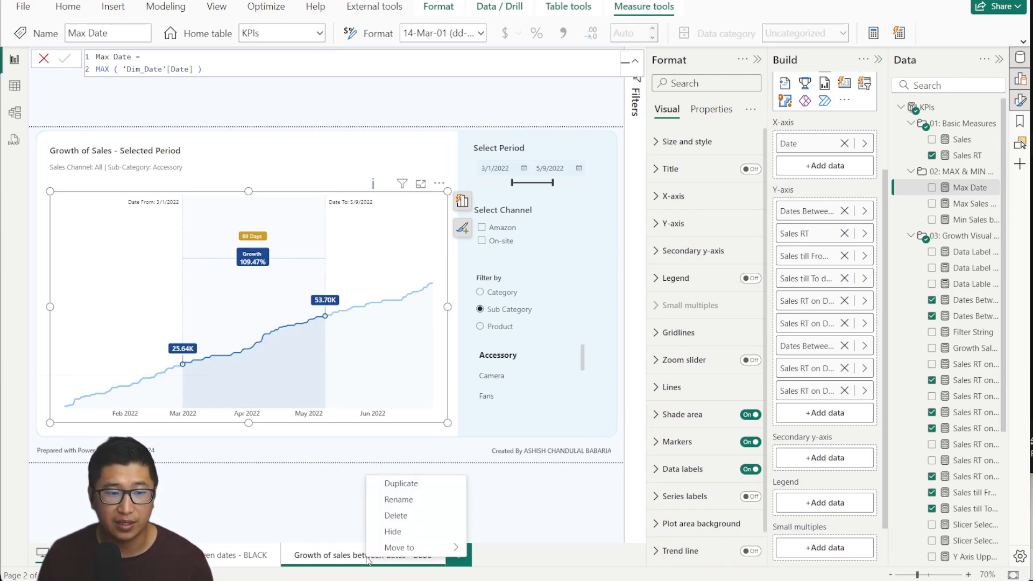
{"action": "left_click", "coordinate": [401, 483]}
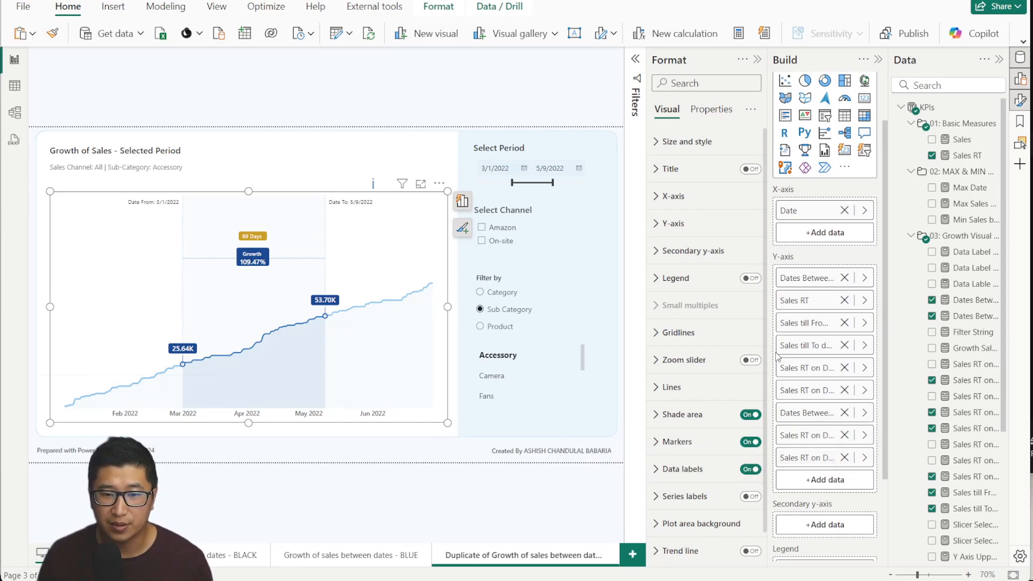
{"action": "left_click_drag", "start_coordinate": [766, 345], "coordinate": [624, 333]}
{"action": "left_click", "coordinate": [610, 59]}
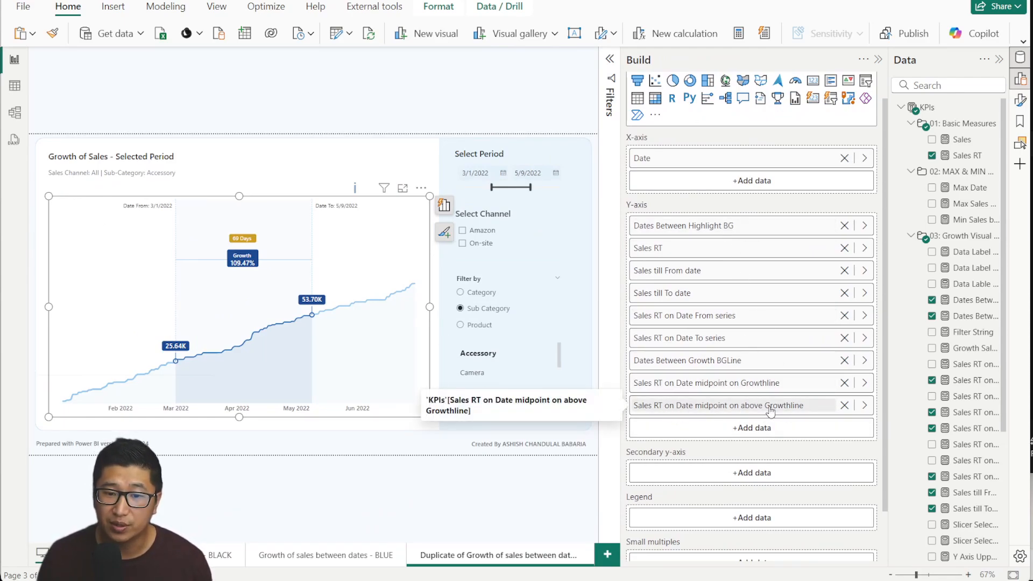
{"action": "left_click", "coordinate": [844, 405]}
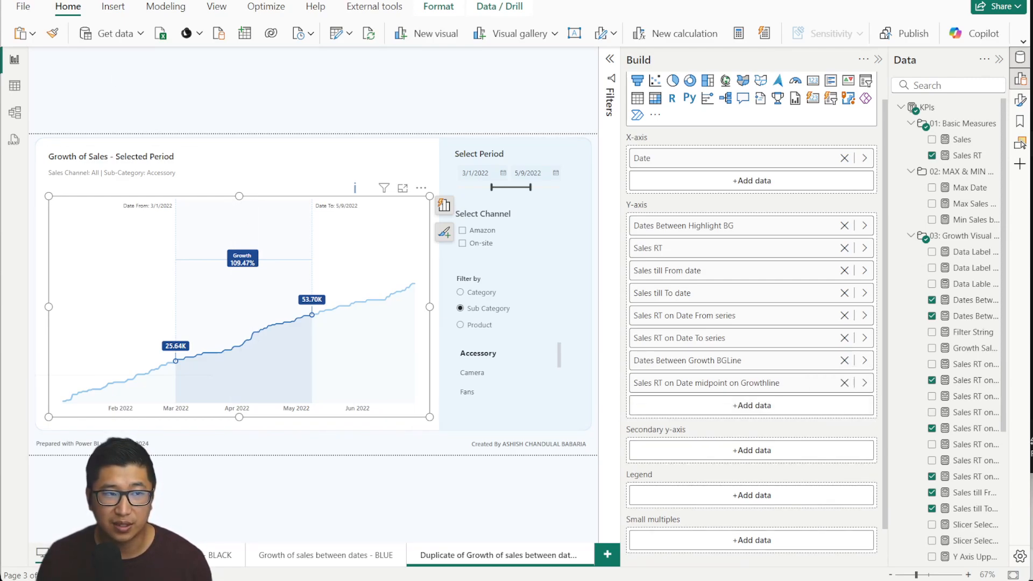
{"action": "key", "text": "ctrl+z"}
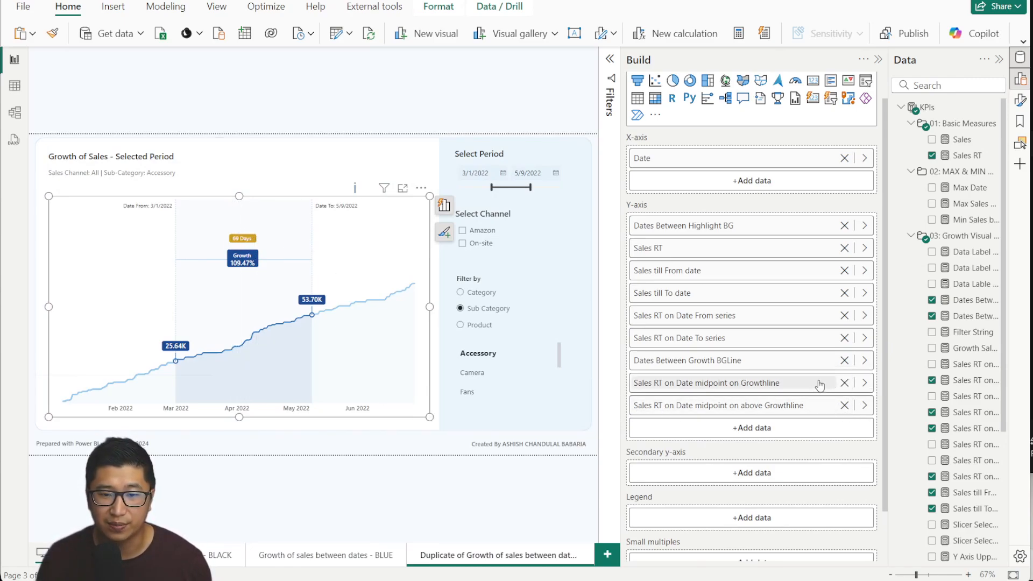
{"action": "left_click", "coordinate": [843, 383]}
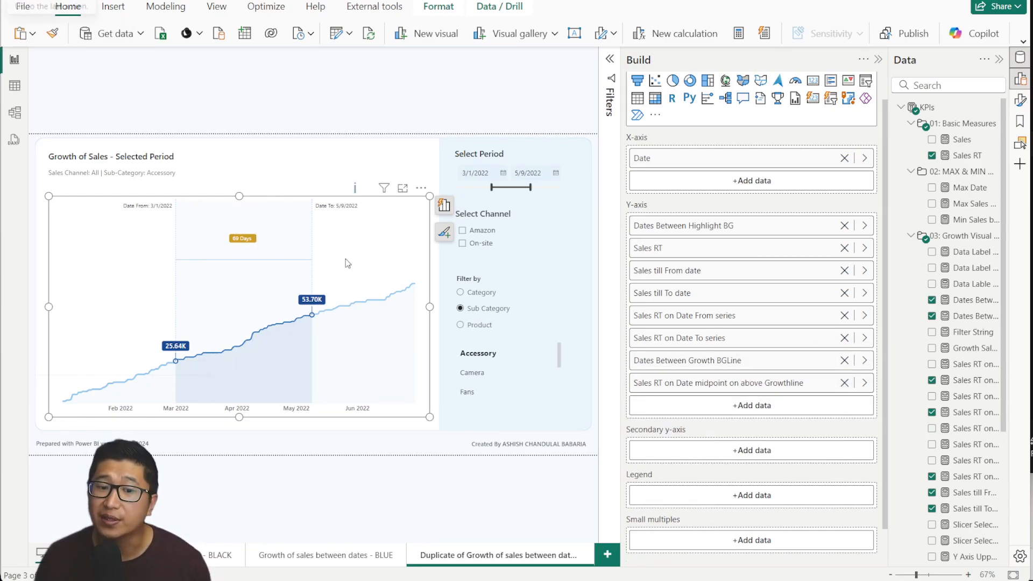
{"action": "key", "text": "ctrl+z"}
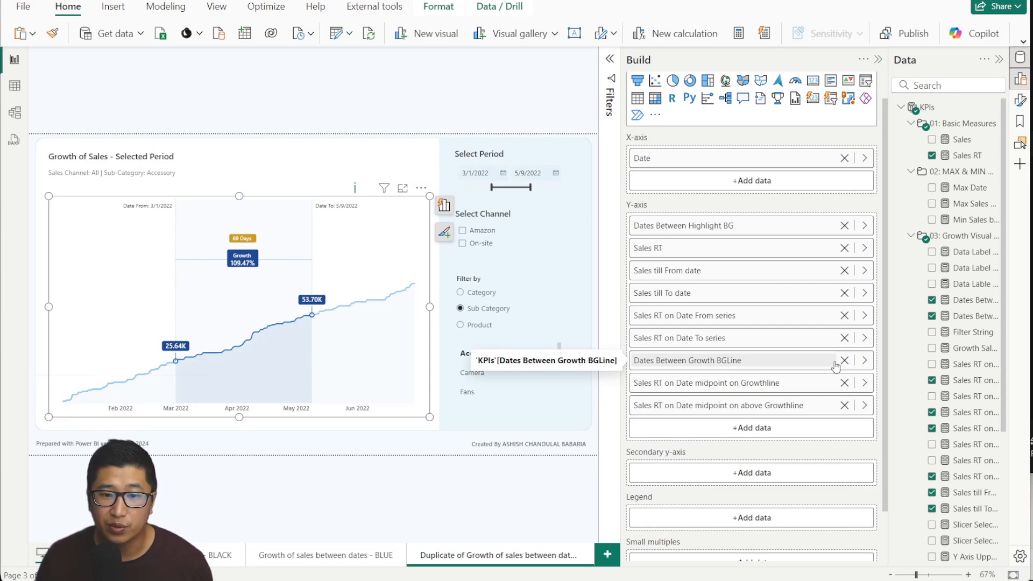
{"action": "left_click", "coordinate": [844, 360]}
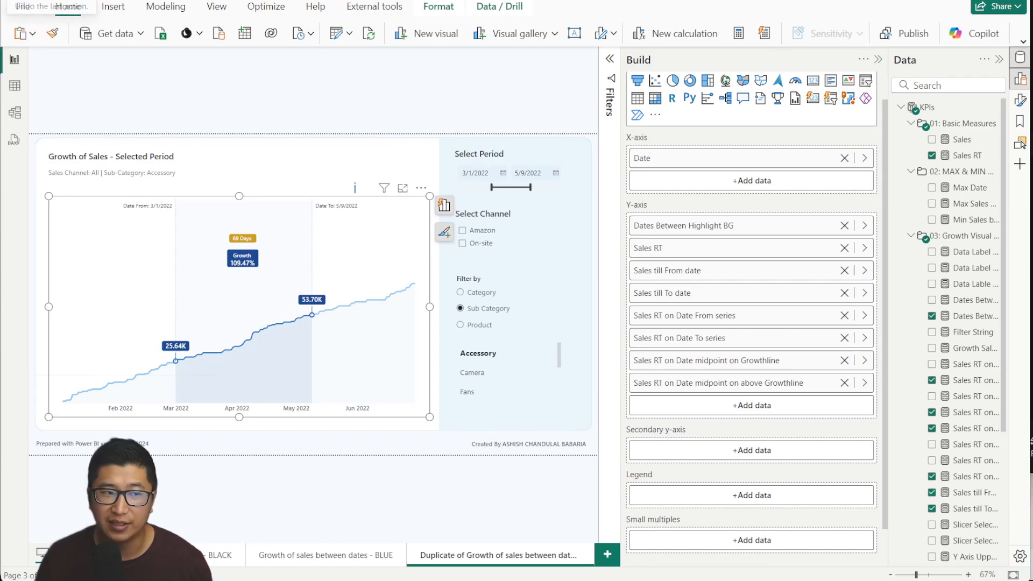
{"action": "key", "text": "ctrl+z"}
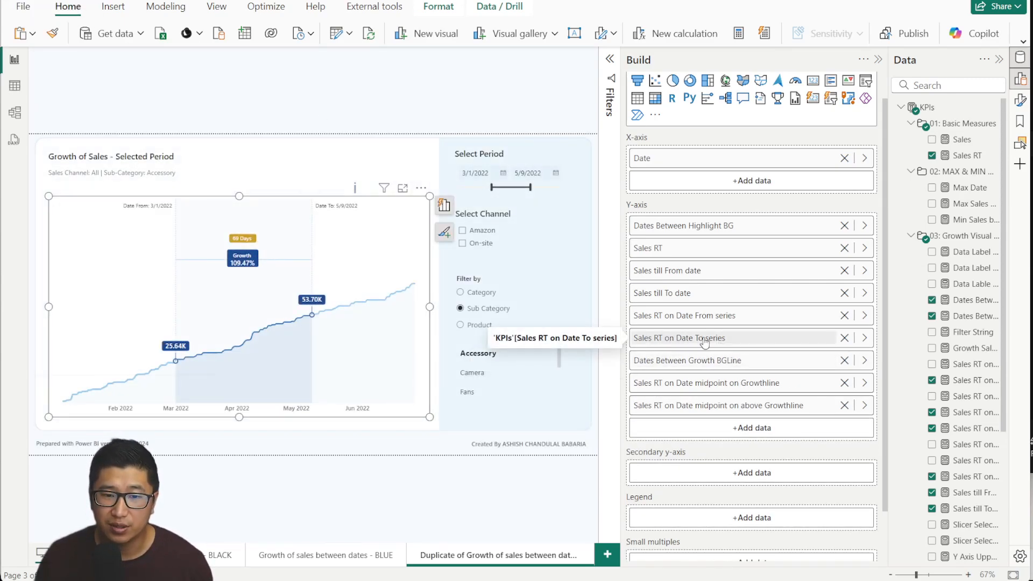
{"action": "left_click", "coordinate": [844, 339]}
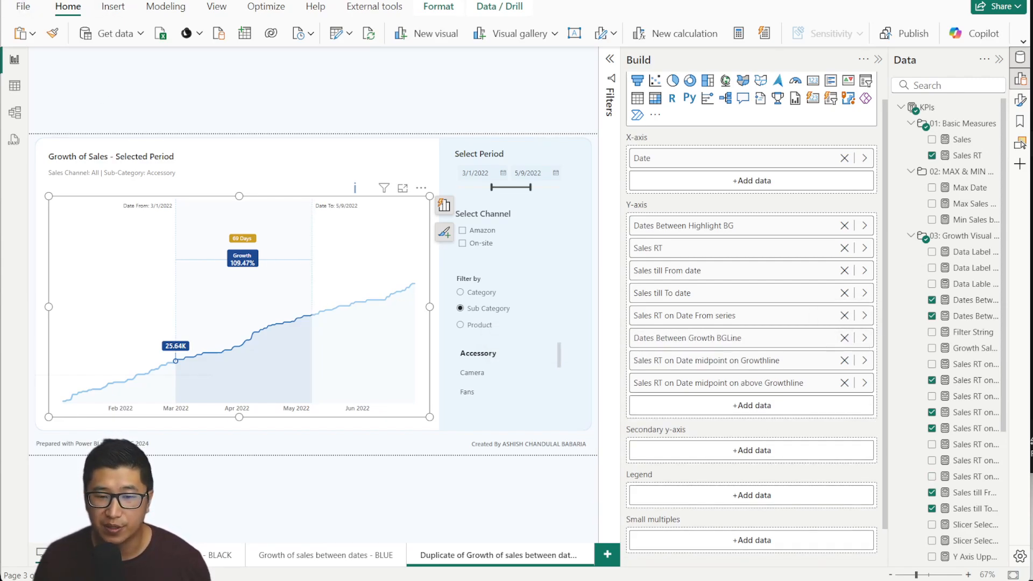
{"action": "key", "text": "ctrl+z"}
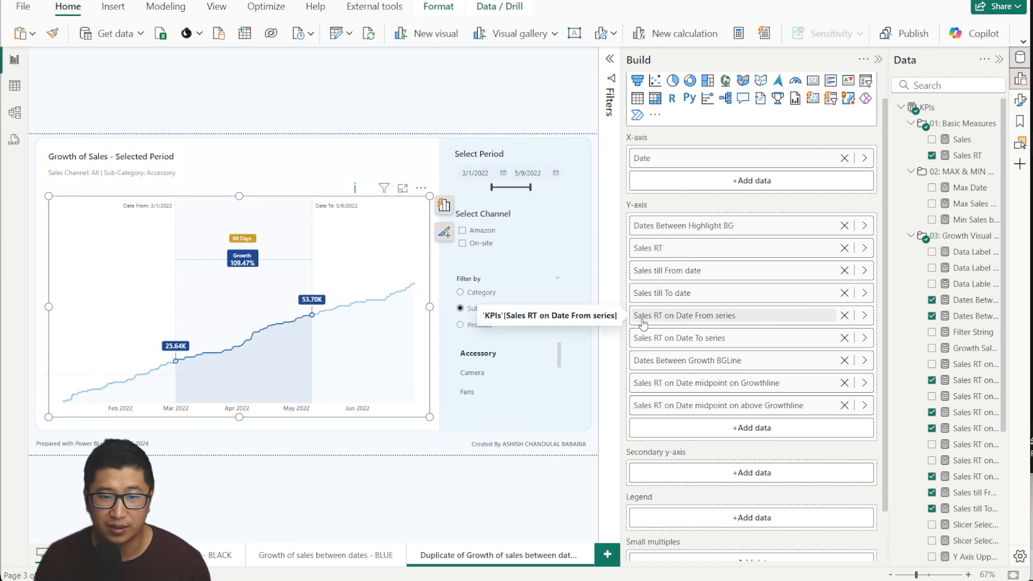
{"action": "left_click", "coordinate": [845, 317]}
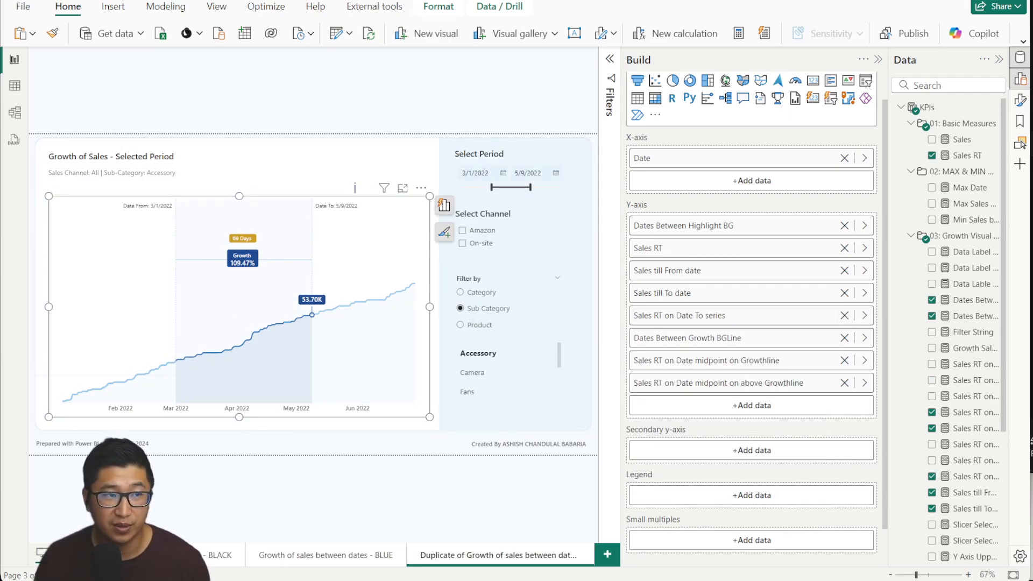
{"action": "key", "text": "ctrl+z"}
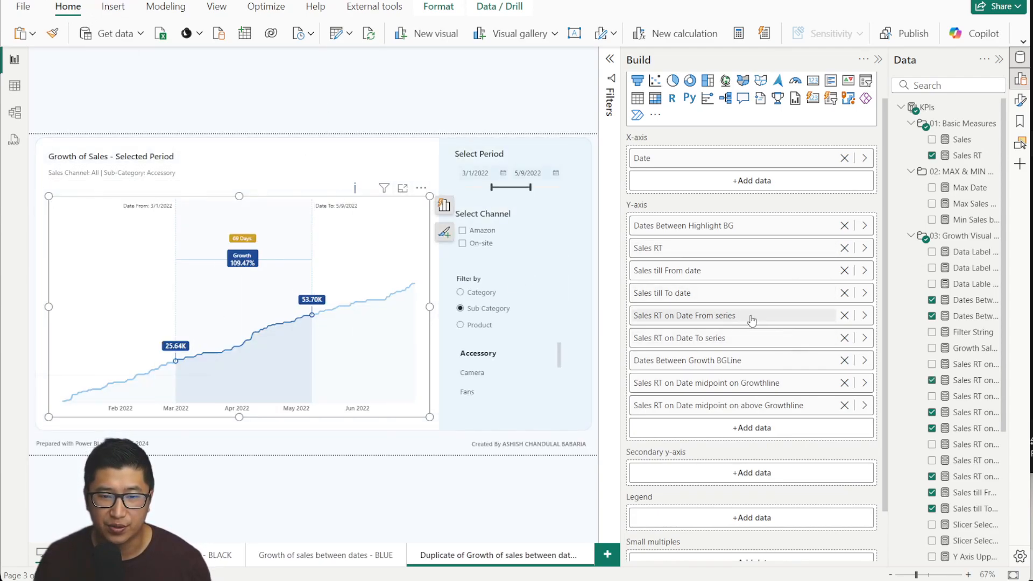
Test removing Sales till To/From date, Sales RT and Dates Between Highlight BG, undoing removals.
{"action": "left_click", "coordinate": [845, 294]}
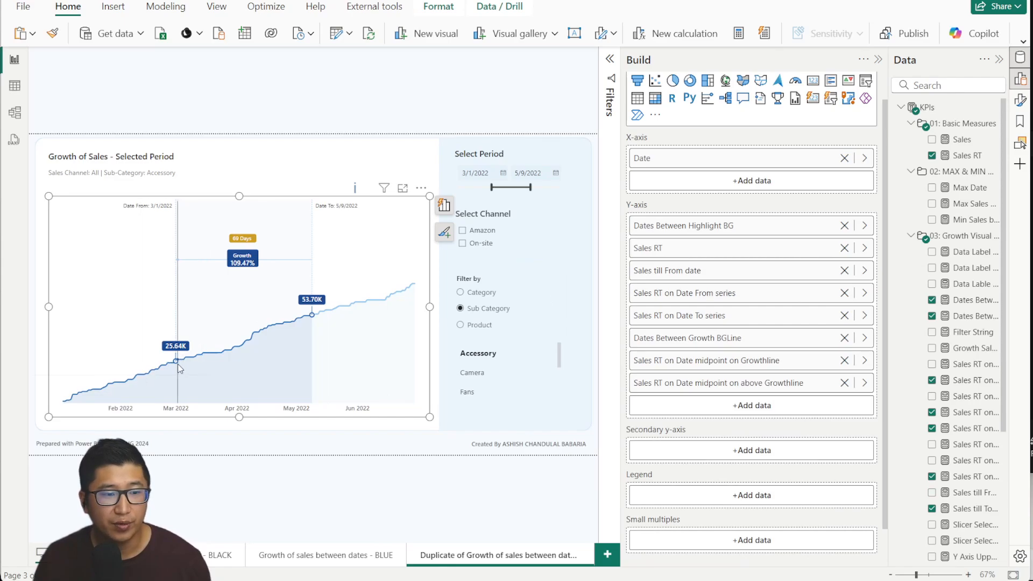
{"action": "mouse_move", "coordinate": [179, 375]}
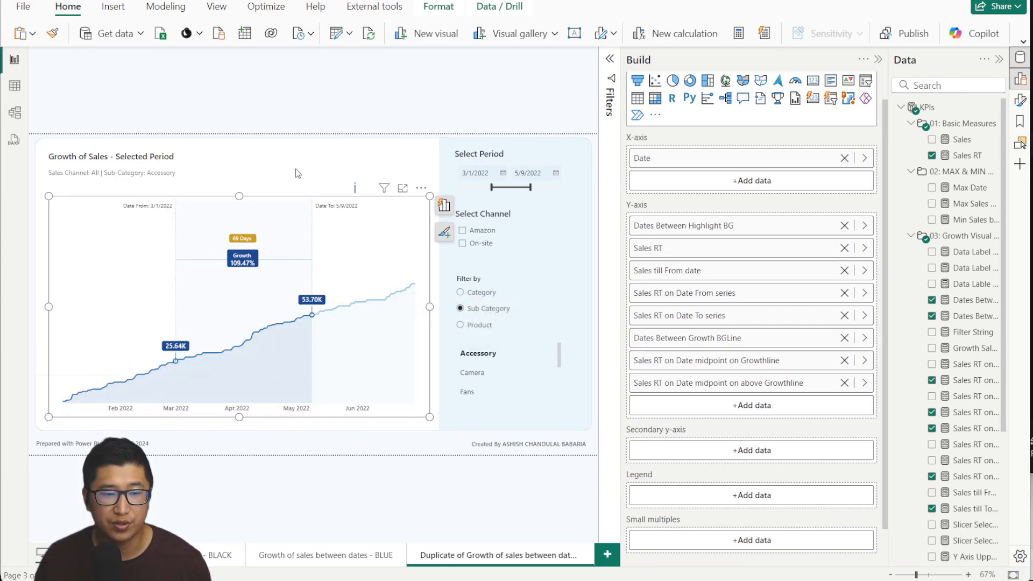
{"action": "key", "text": "ctrl+z"}
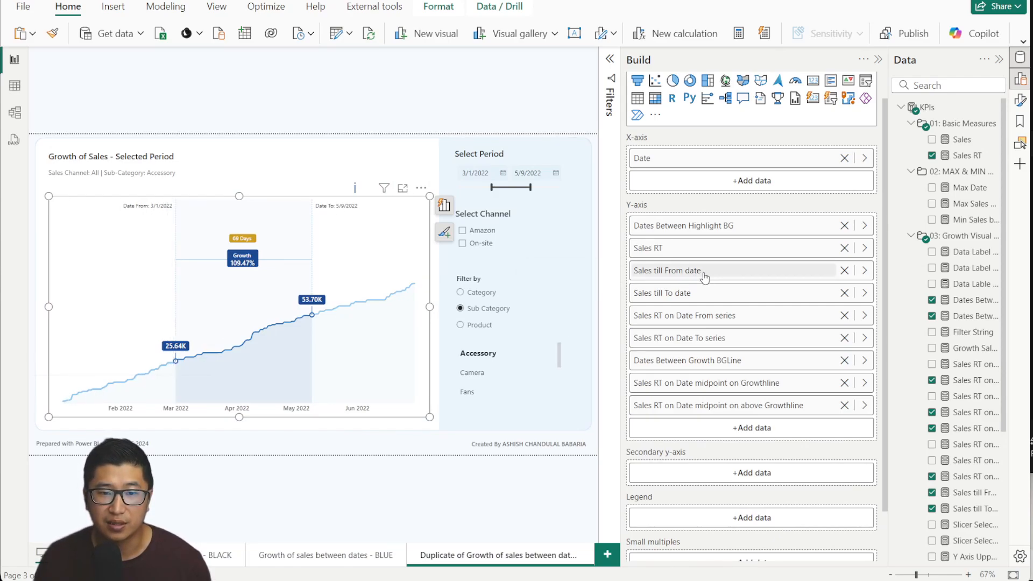
{"action": "left_click", "coordinate": [844, 270]}
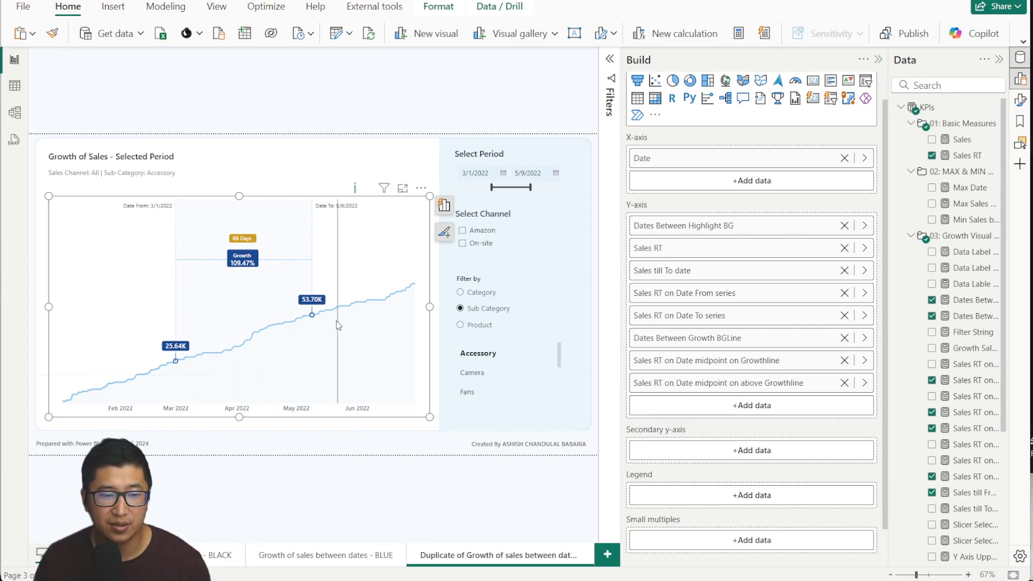
{"action": "mouse_move", "coordinate": [313, 316]}
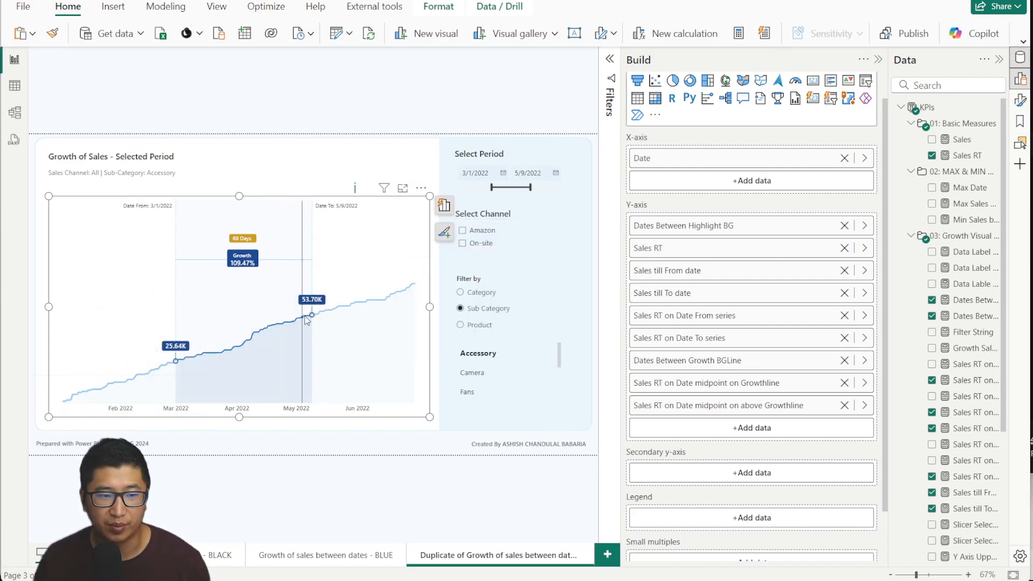
{"action": "left_click", "coordinate": [845, 248]}
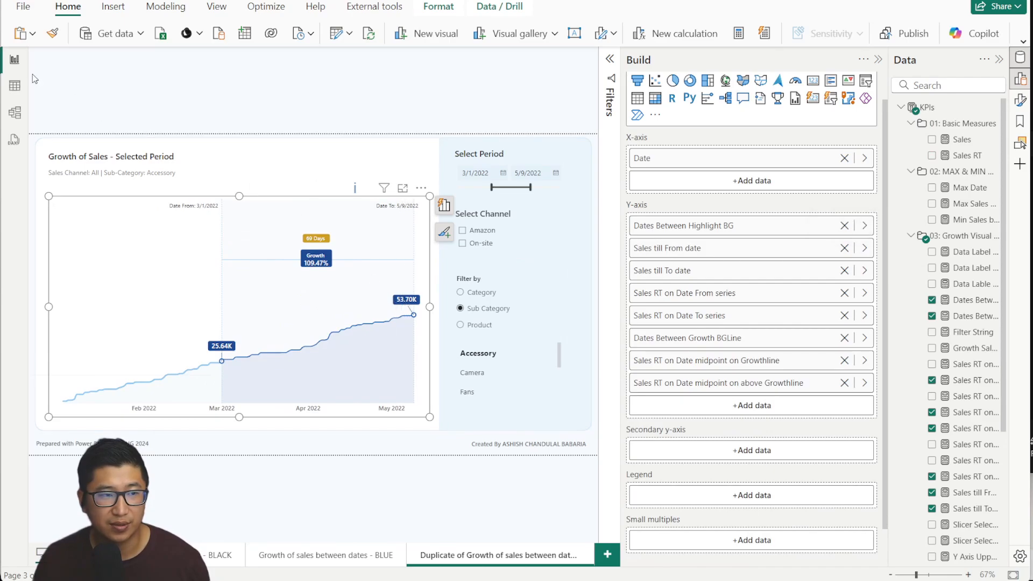
{"action": "key", "text": "ctrl+z"}
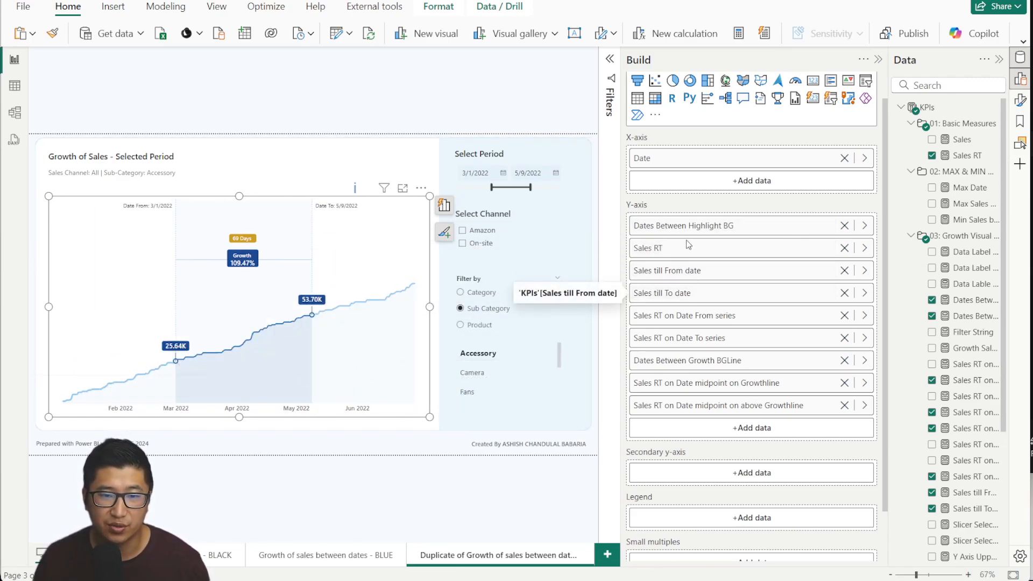
{"action": "left_click", "coordinate": [844, 225]}
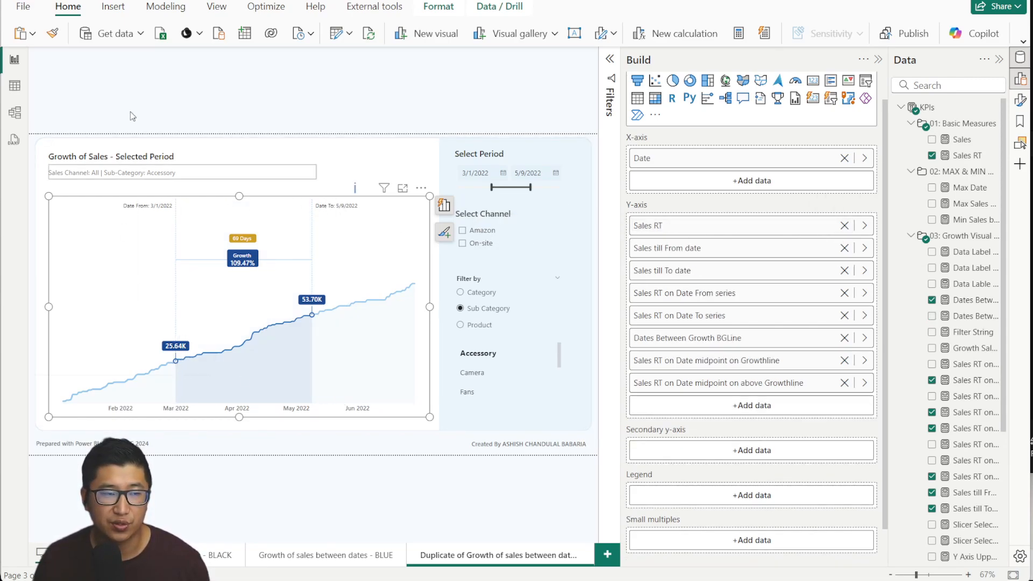
{"action": "key", "text": "ctrl+z"}
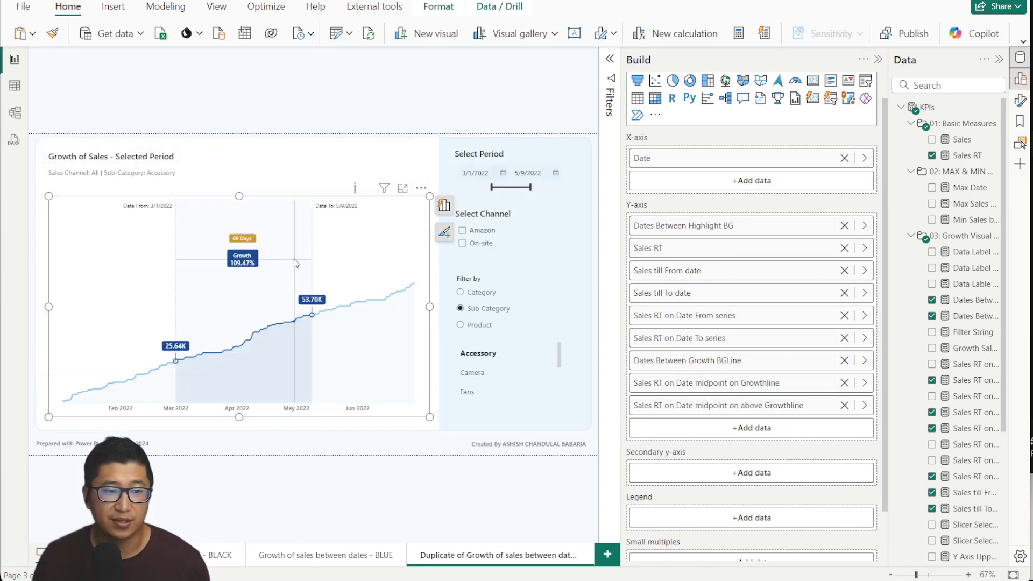
Widen the Data pane leftward so the growth measure names are fully readable.
{"action": "left_click_drag", "start_coordinate": [890, 217], "coordinate": [775, 217]}
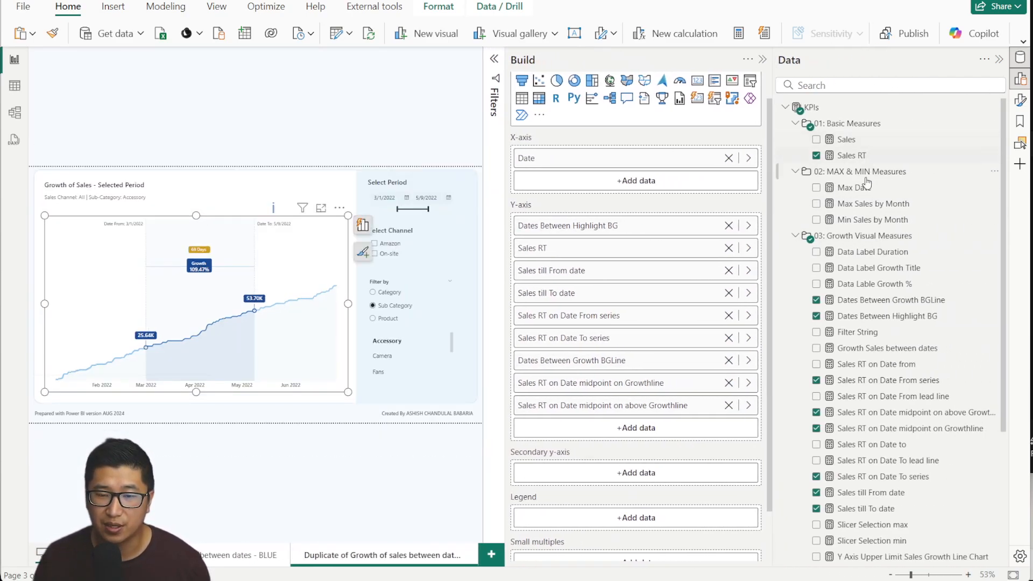
{"action": "scroll", "coordinate": [872, 376], "scroll_direction": "down", "scroll_amount": 3}
{"action": "scroll", "coordinate": [866, 409], "scroll_direction": "up", "scroll_amount": 3}
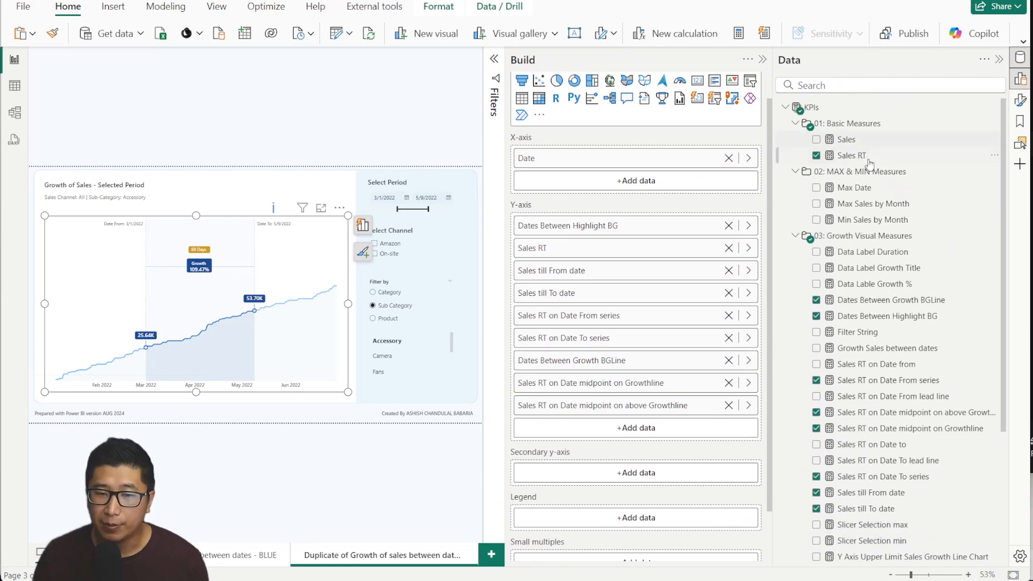
{"action": "scroll", "coordinate": [915, 509], "scroll_direction": "down", "scroll_amount": 2}
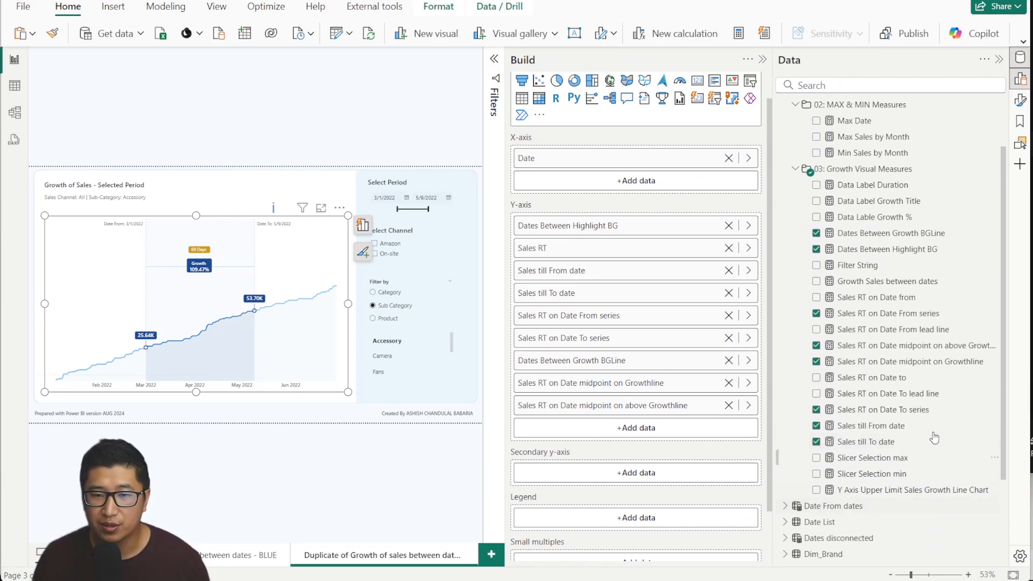
{"action": "scroll", "coordinate": [935, 439], "scroll_direction": "up", "scroll_amount": 2}
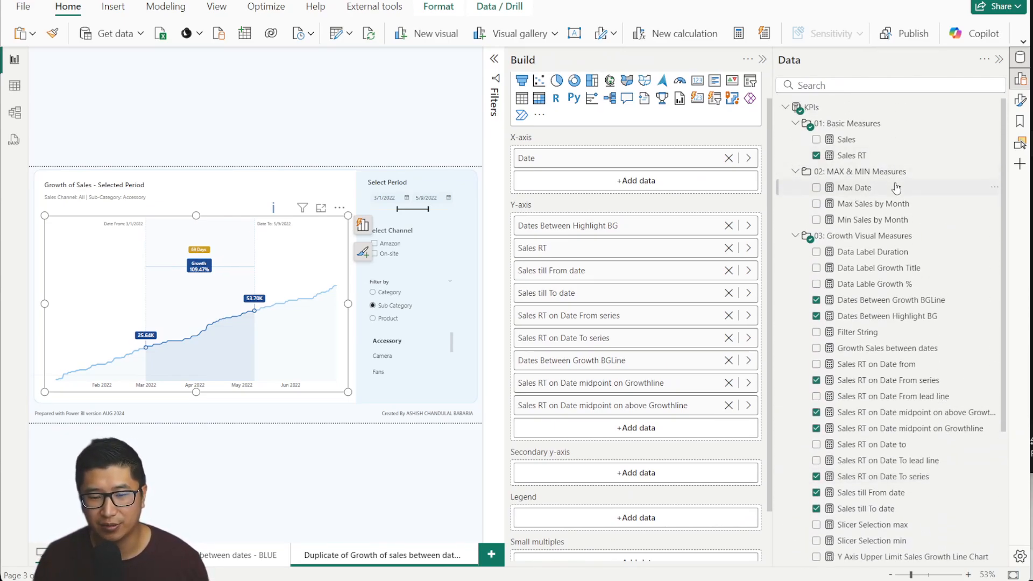
Read the Max Date, Max/Min Sales by Month, and Data Label Duration, Growth Title, Growth % formulas.
{"action": "left_click", "coordinate": [855, 187]}
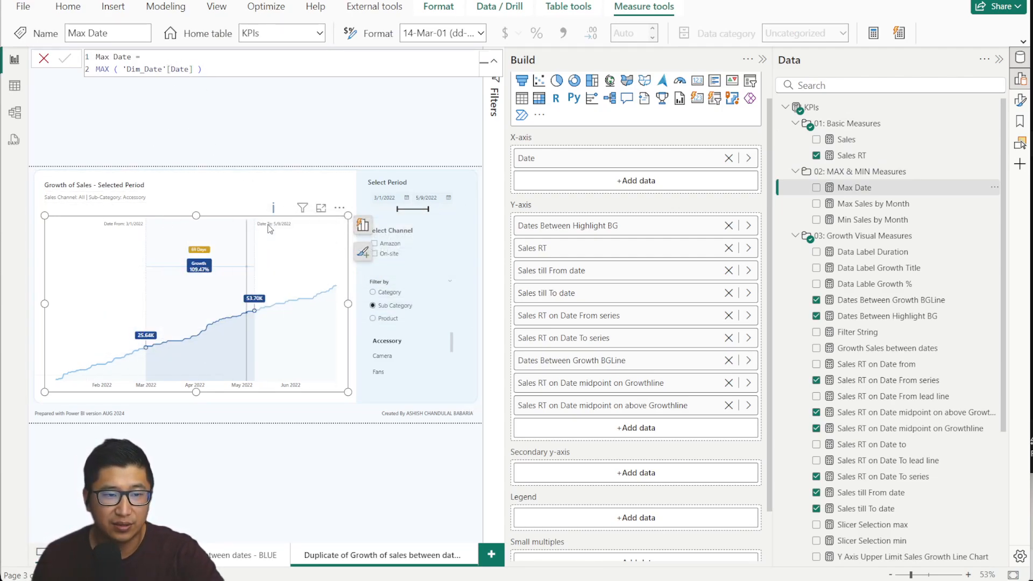
{"action": "left_click", "coordinate": [872, 205]}
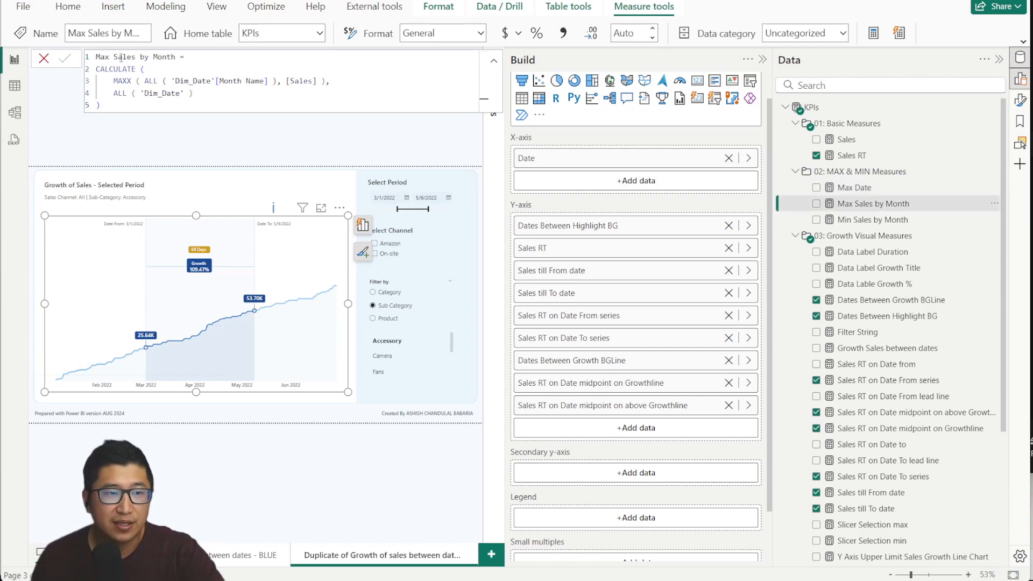
{"action": "left_click", "coordinate": [896, 221]}
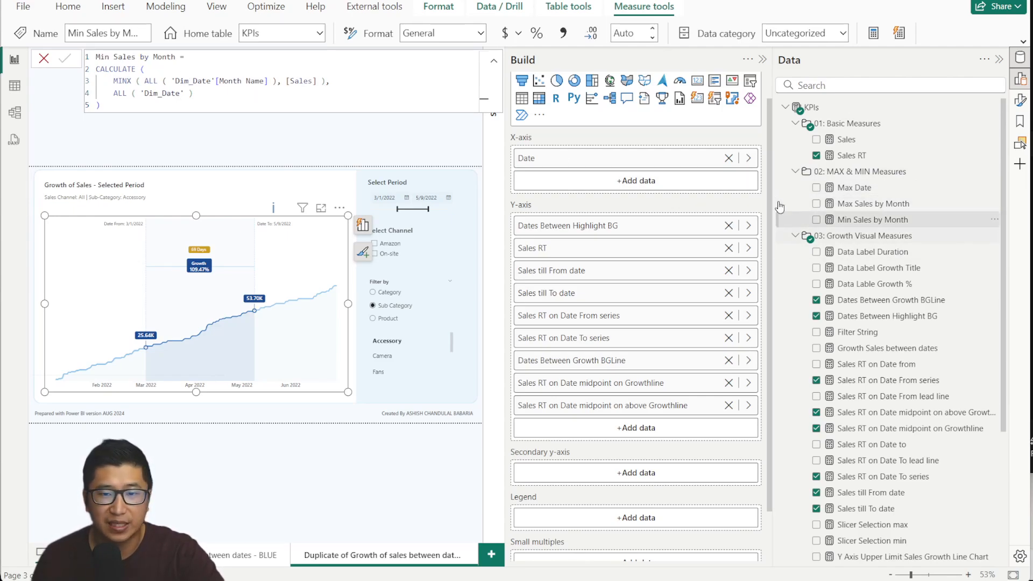
{"action": "left_click", "coordinate": [908, 251]}
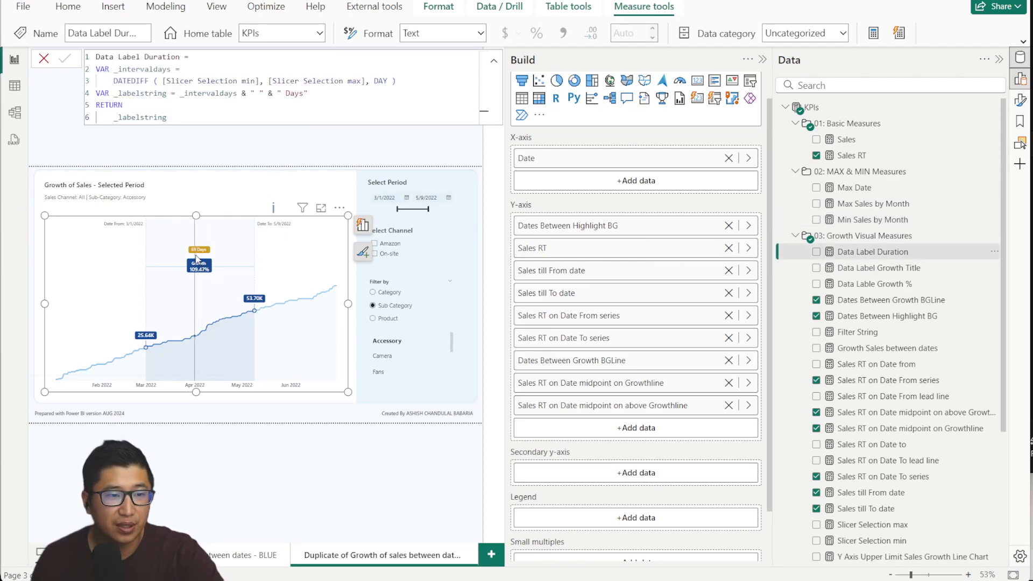
{"action": "left_click", "coordinate": [855, 268]}
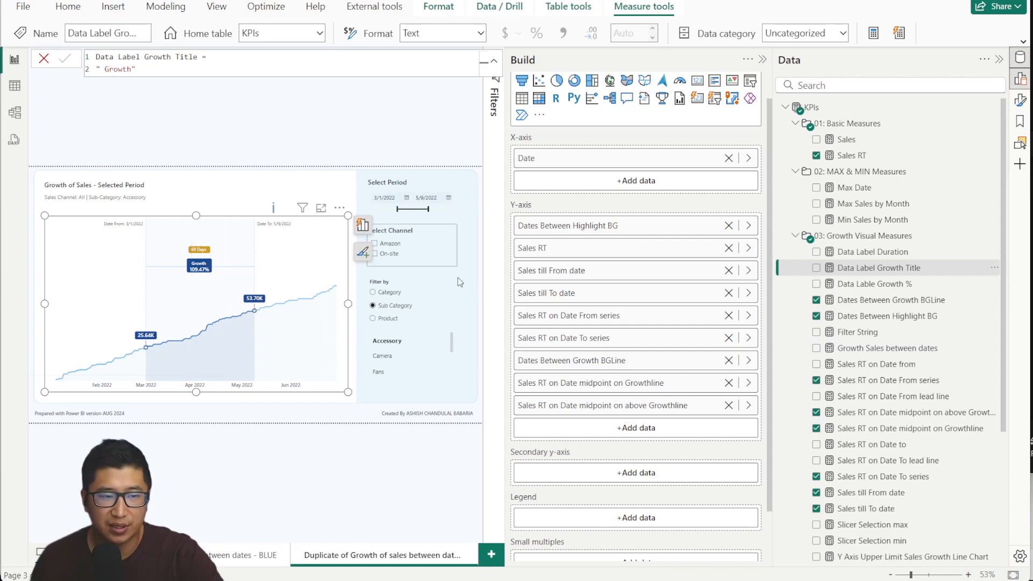
{"action": "left_click", "coordinate": [876, 285]}
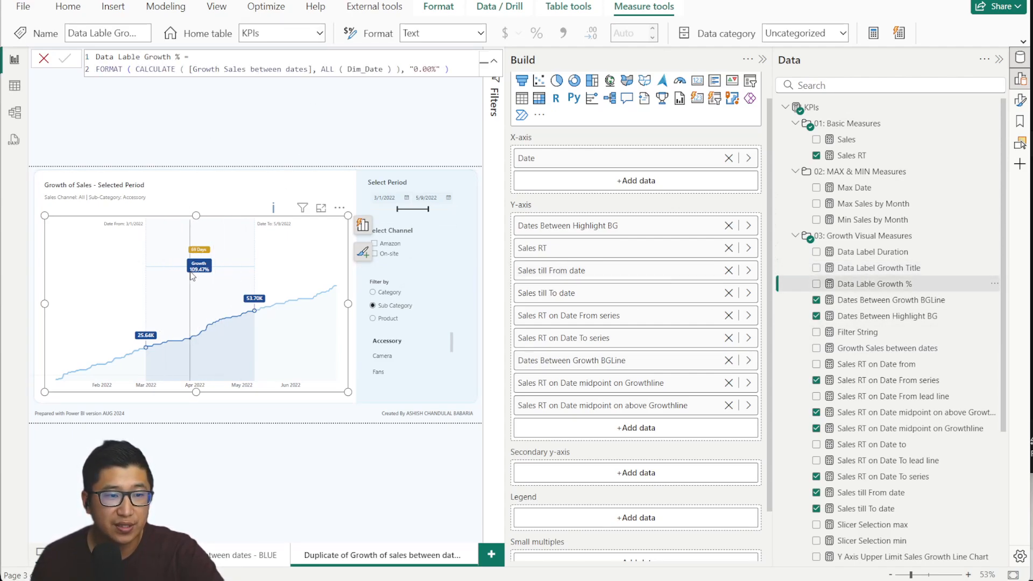
Read the Dates Between Growth BGLine and Filter String formulas, then close the editor and collapse Build.
{"action": "left_click", "coordinate": [893, 300]}
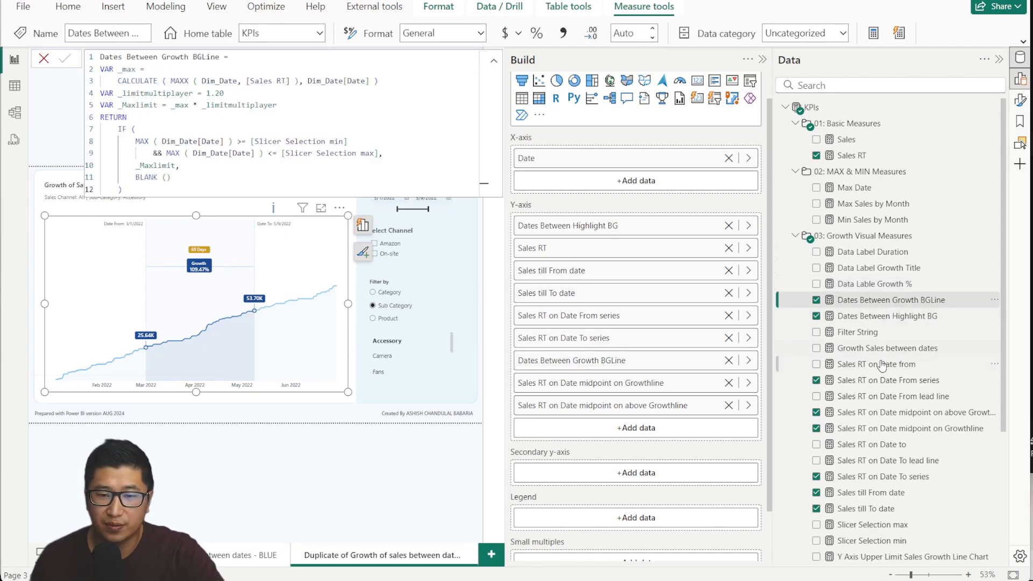
{"action": "left_click", "coordinate": [894, 334]}
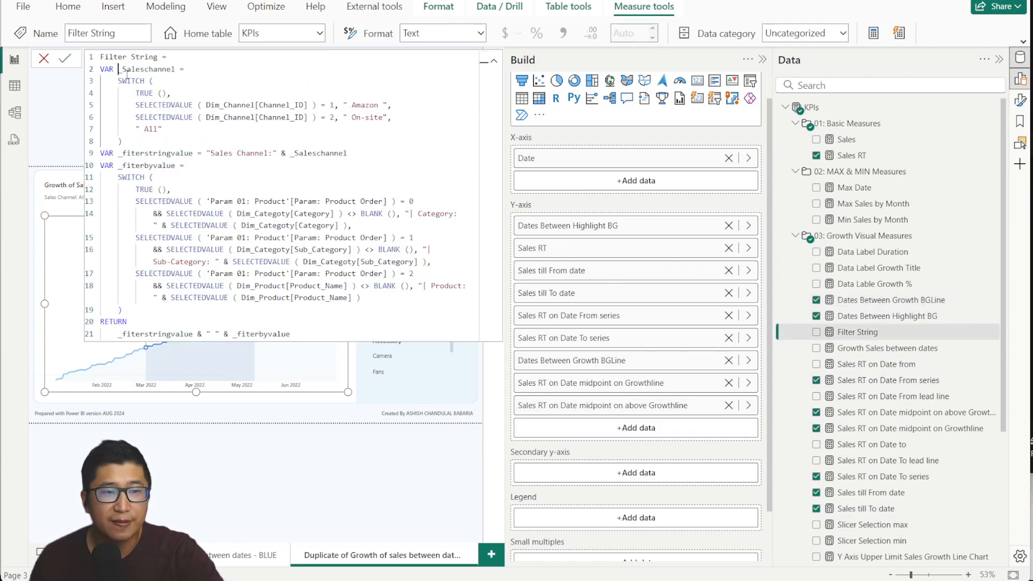
{"action": "left_click_drag", "start_coordinate": [119, 70], "coordinate": [338, 322]}
{"action": "left_click", "coordinate": [337, 323]}
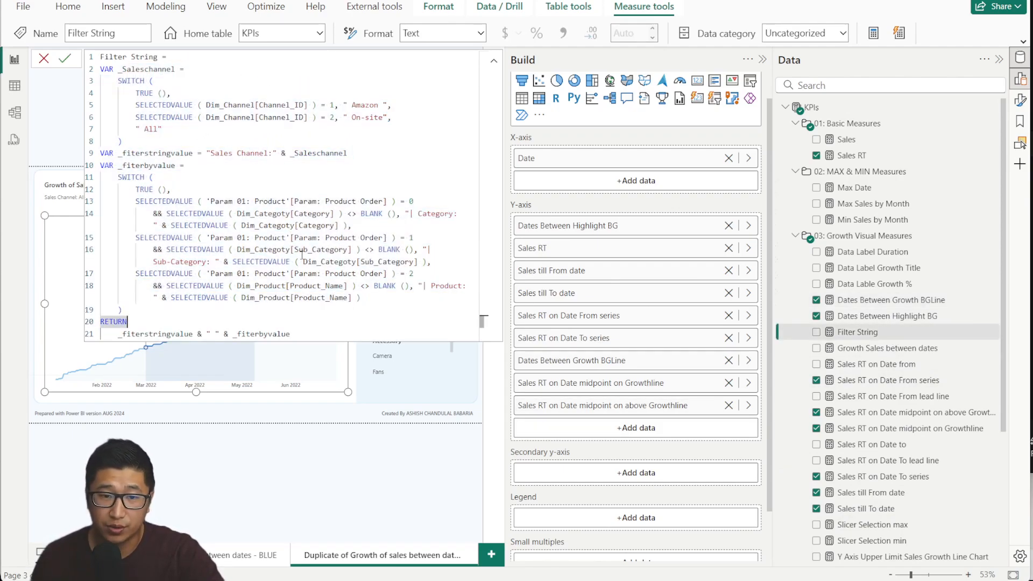
{"action": "left_click", "coordinate": [44, 59]}
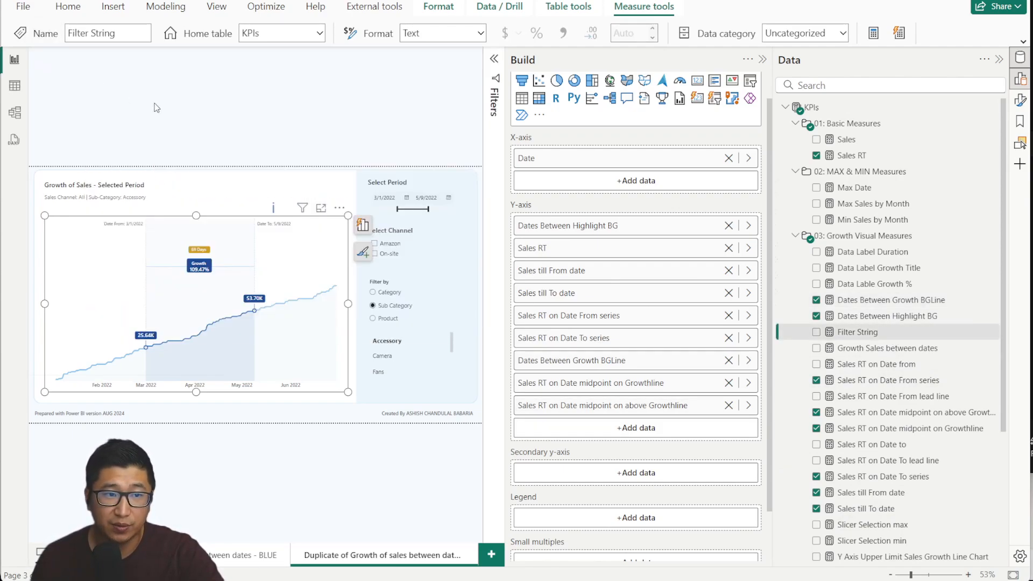
{"action": "left_click", "coordinate": [763, 59]}
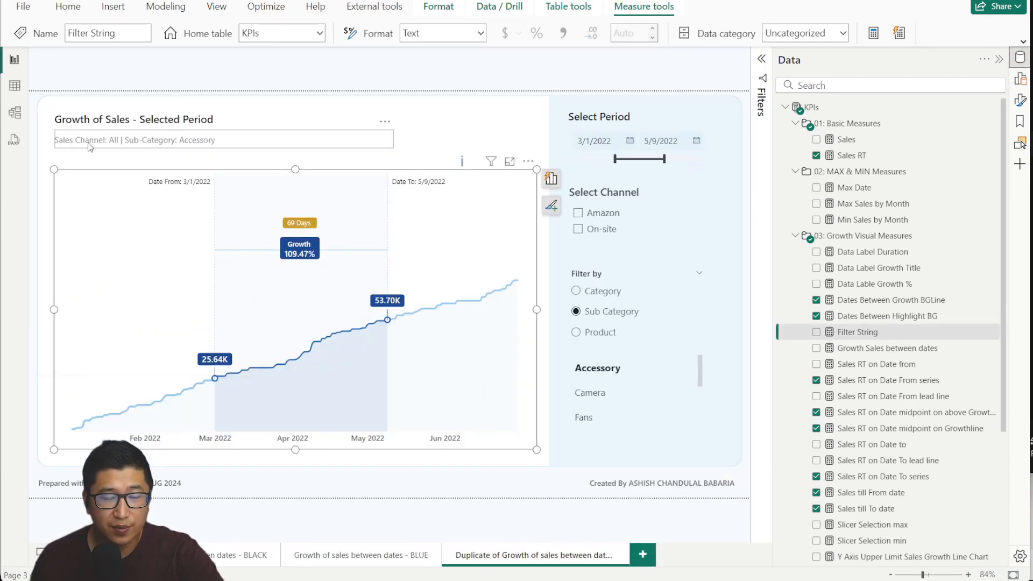
After trying Amazon, filter by Product to Boat Rockers 550, showing 127.27% growth over 69 days.
{"action": "left_click", "coordinate": [584, 222]}
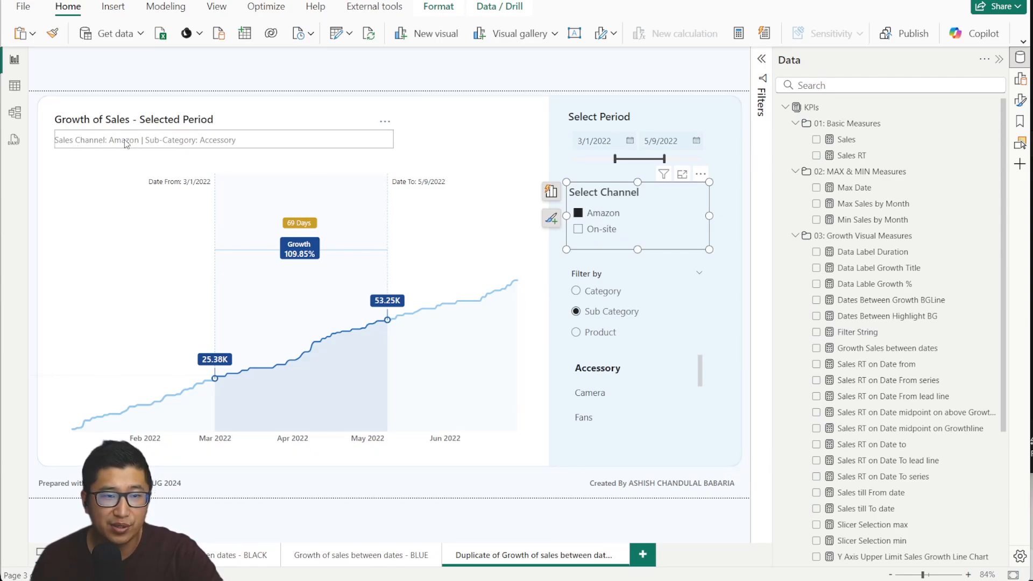
{"action": "left_click", "coordinate": [595, 214]}
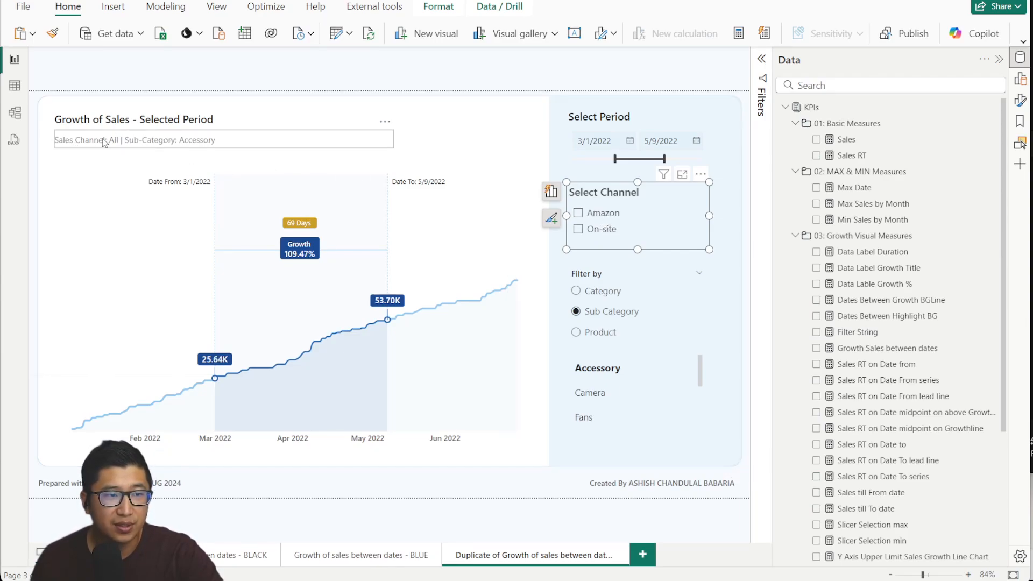
{"action": "left_click", "coordinate": [603, 295]}
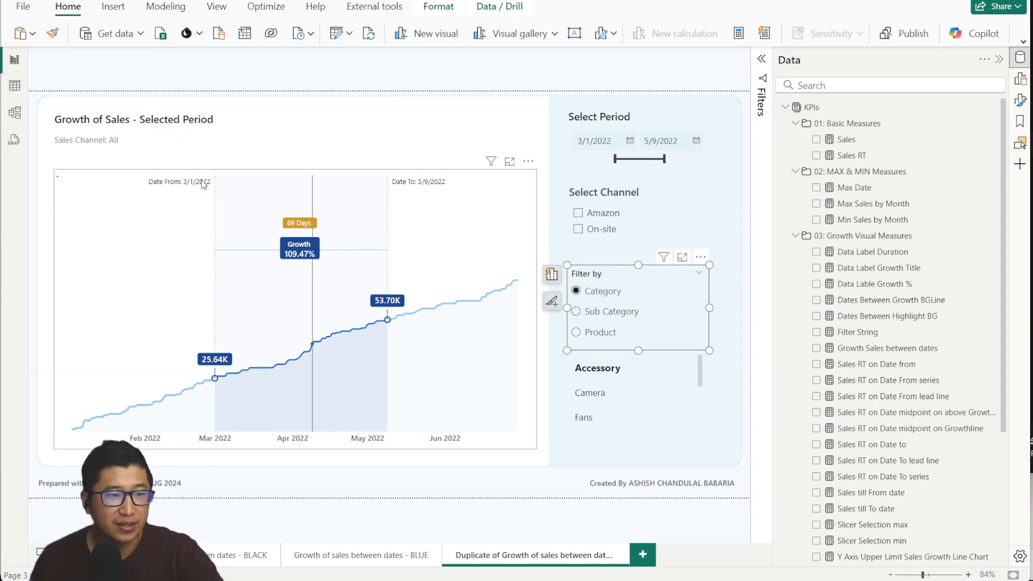
{"action": "left_click", "coordinate": [603, 333]}
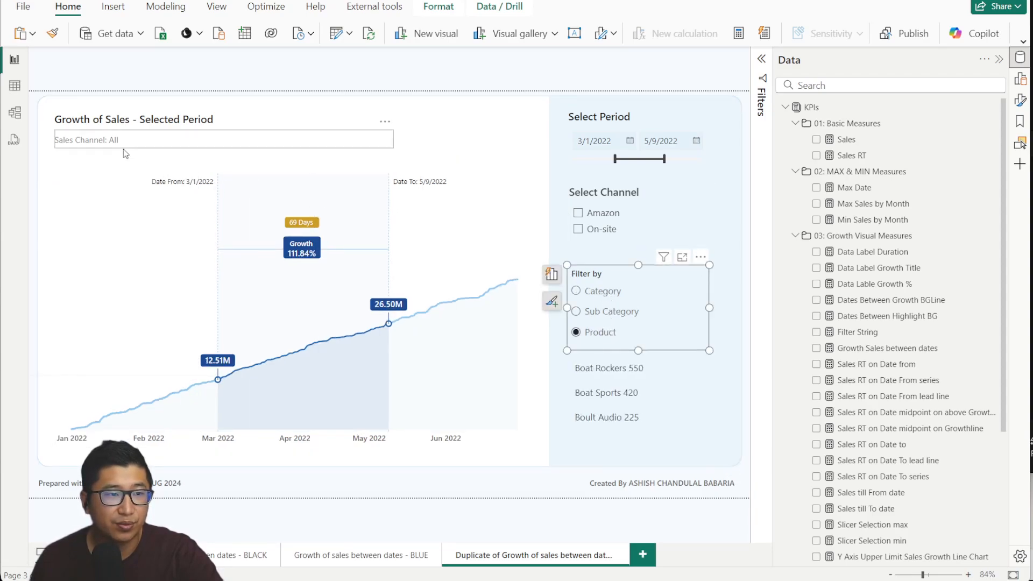
{"action": "left_click", "coordinate": [641, 371]}
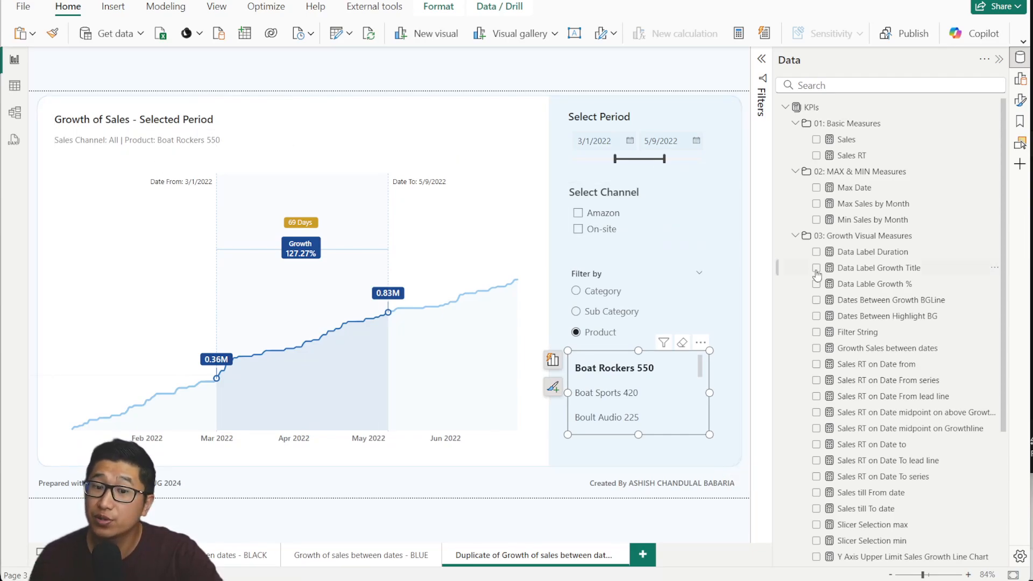
{"action": "left_click", "coordinate": [526, 263]}
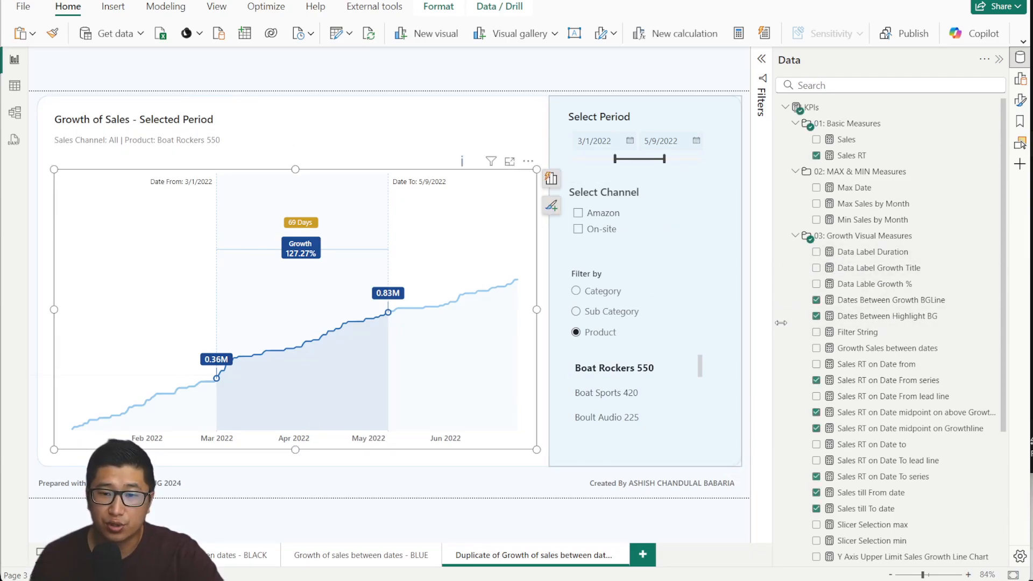
{"action": "left_click", "coordinate": [887, 330]}
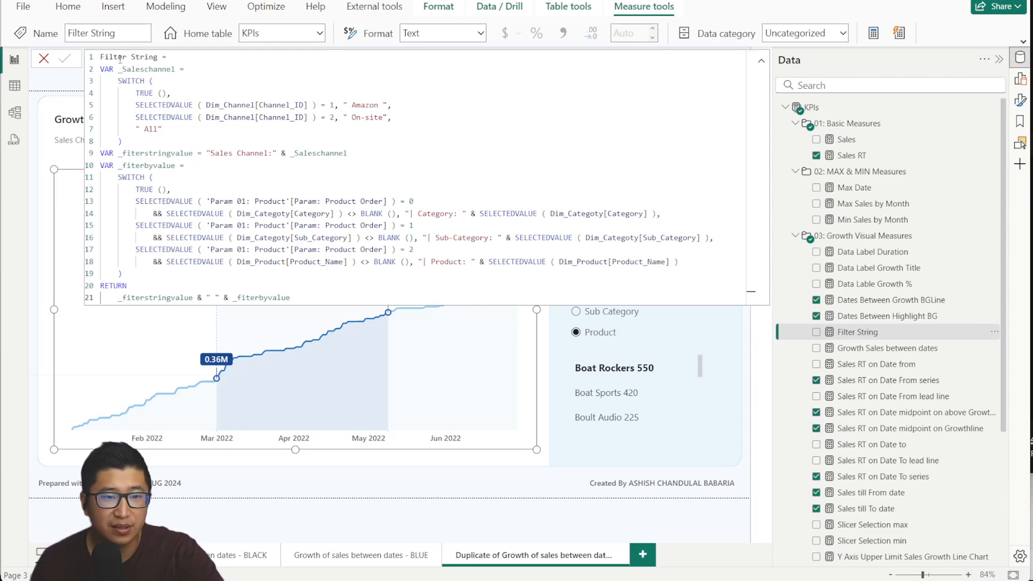
{"action": "left_click", "coordinate": [44, 59]}
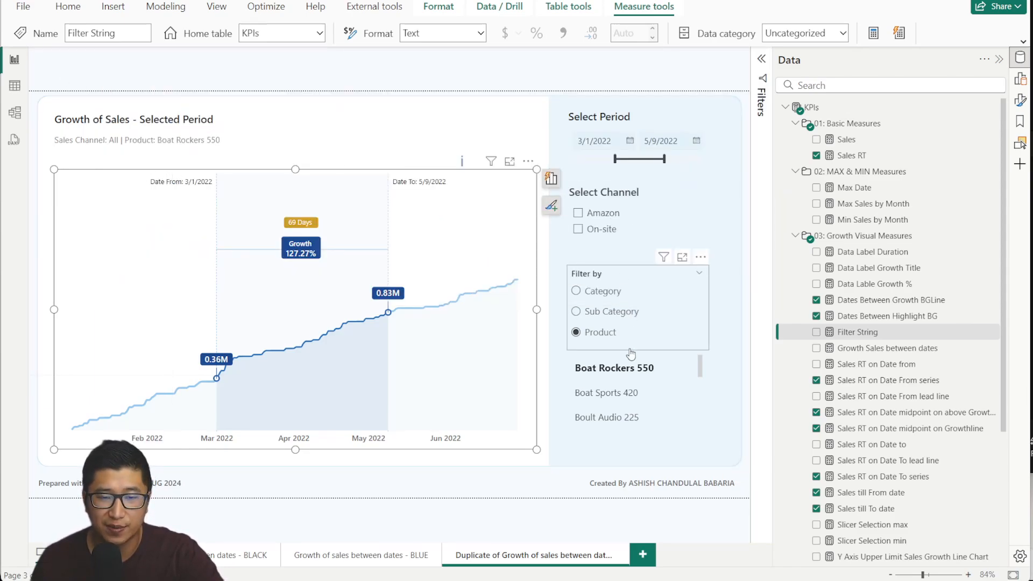
{"action": "left_click", "coordinate": [915, 350]}
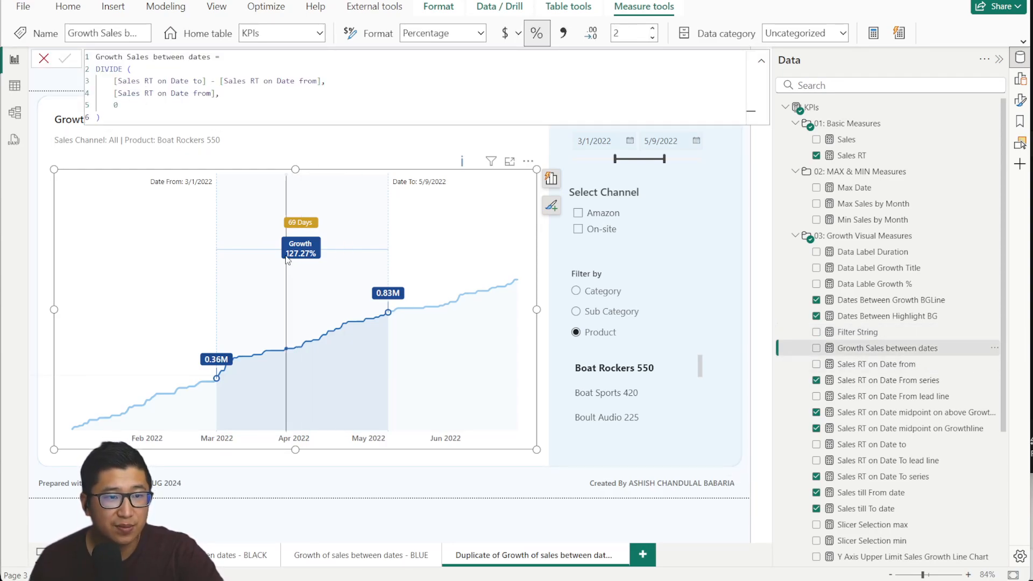
{"action": "left_click", "coordinate": [904, 370]}
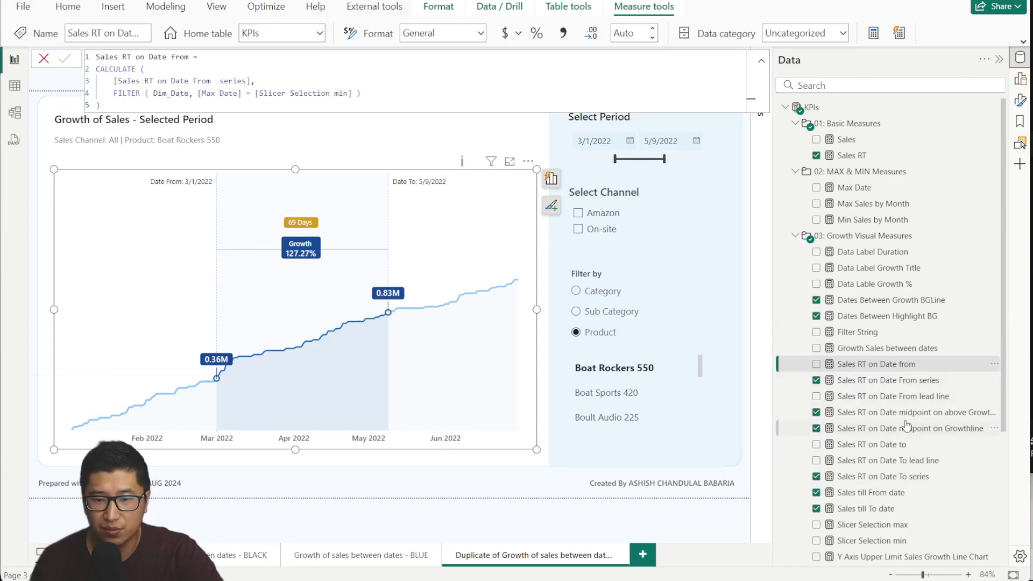
{"action": "left_click", "coordinate": [887, 398]}
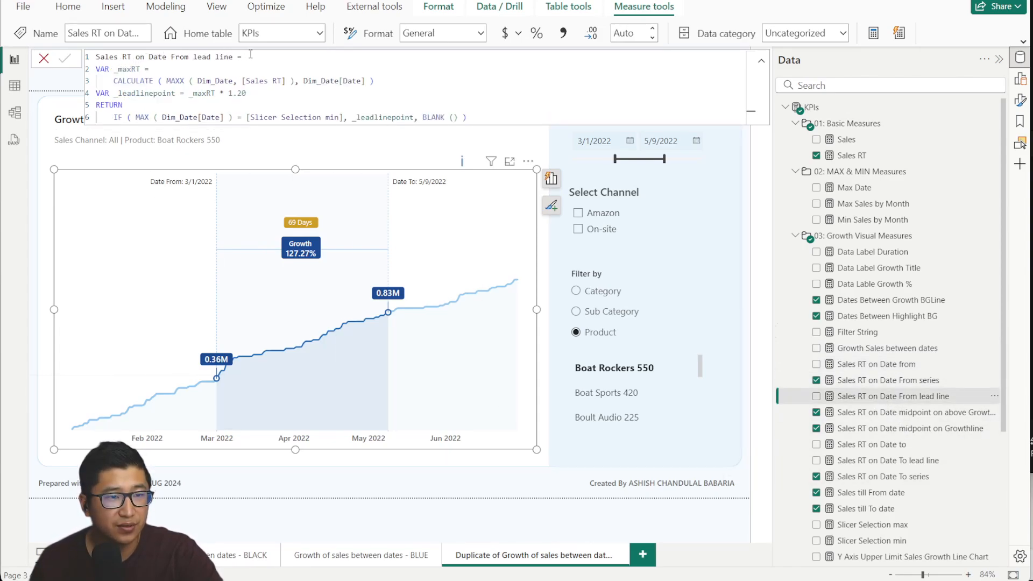
{"action": "scroll", "coordinate": [879, 359], "scroll_direction": "down", "scroll_amount": 3}
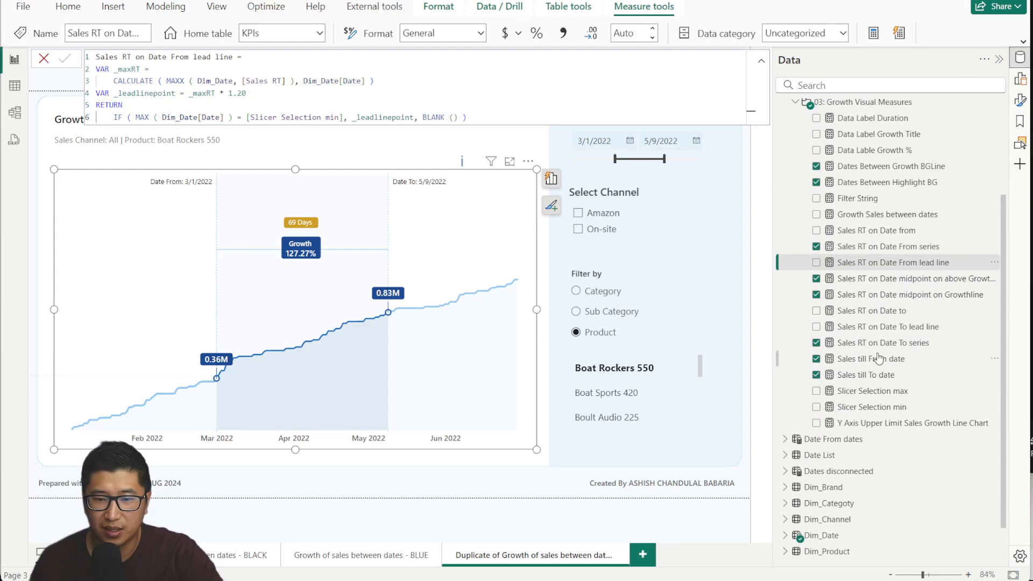
{"action": "left_click", "coordinate": [899, 310]}
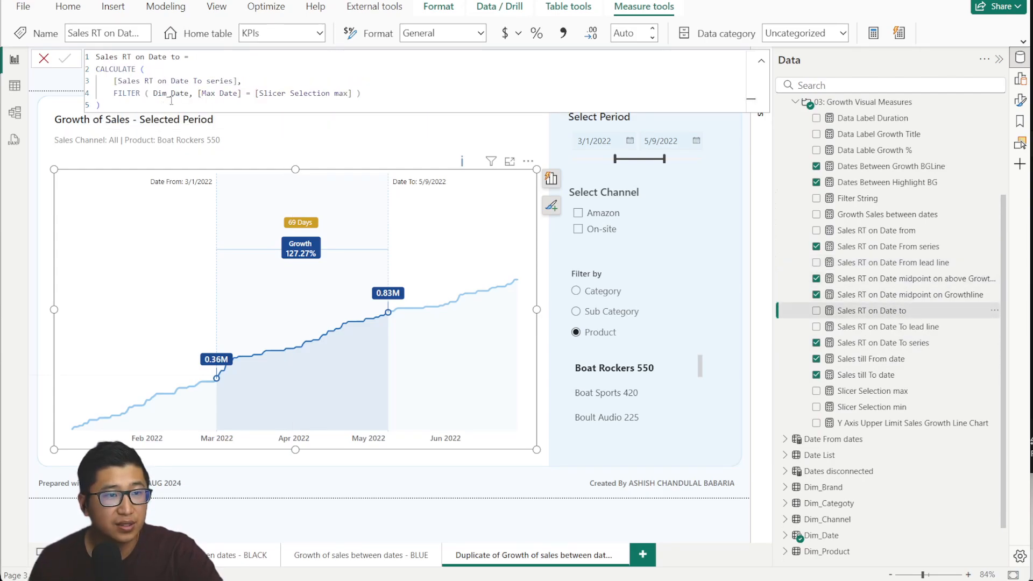
{"action": "left_click", "coordinate": [908, 330]}
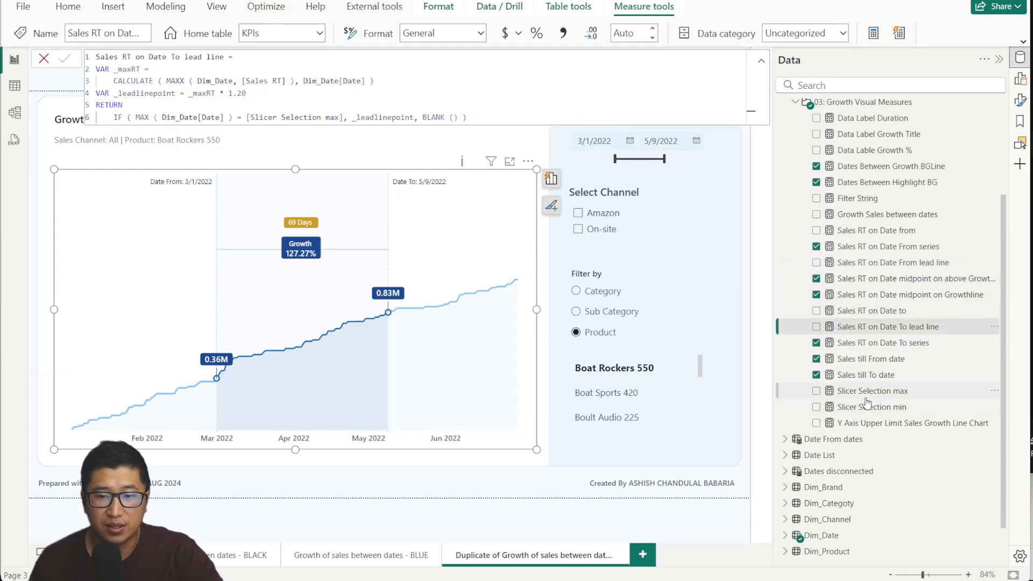
{"action": "left_click", "coordinate": [867, 395]}
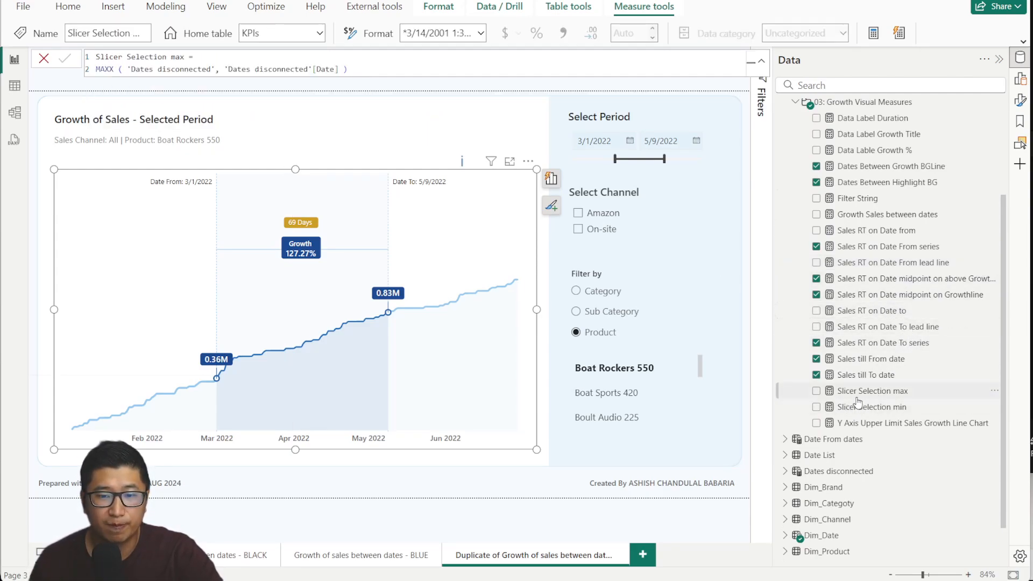
{"action": "left_click", "coordinate": [915, 411]}
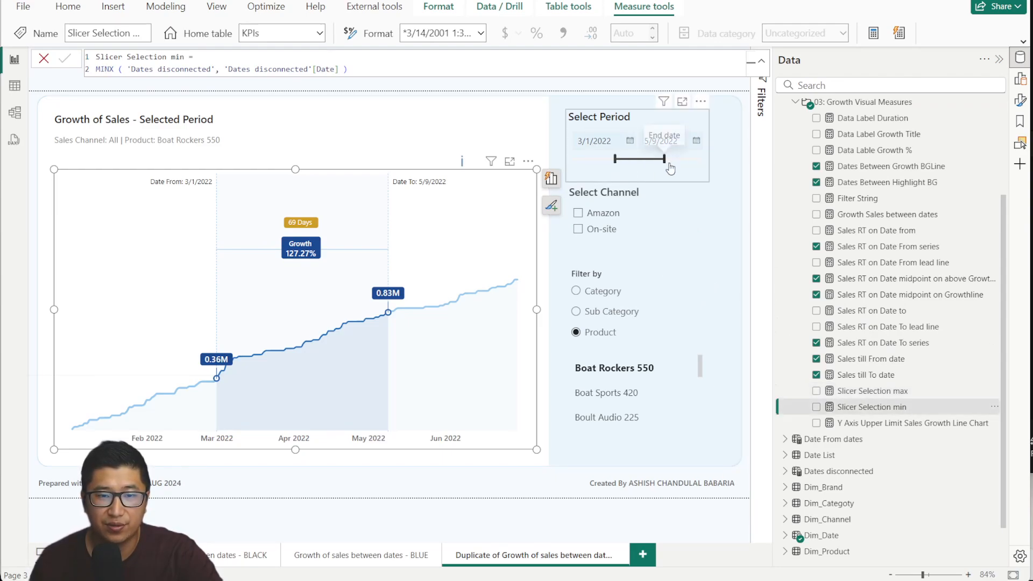
{"action": "left_click", "coordinate": [876, 423]}
{"action": "left_click", "coordinate": [43, 59]}
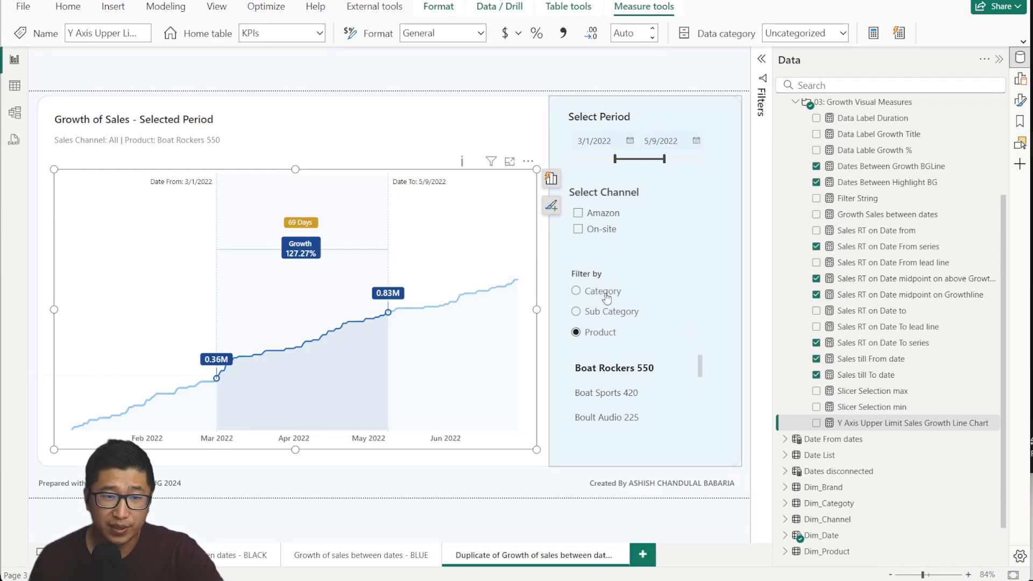
Delete the Y Axis Upper Limit Sales Growth Line Chart measure from the model, then close the window.
{"action": "right_click", "coordinate": [887, 425]}
{"action": "left_click", "coordinate": [921, 294]}
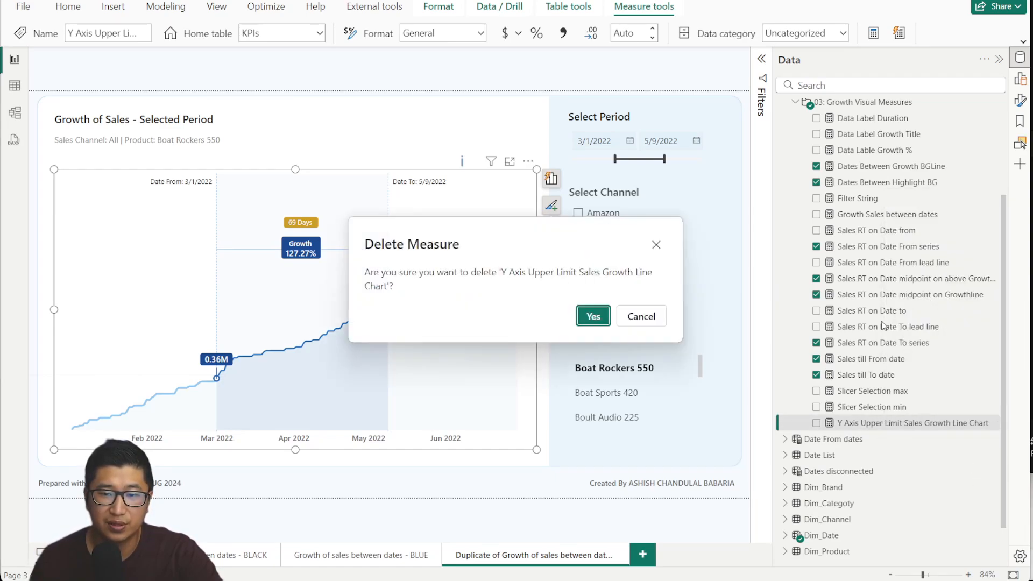
{"action": "left_click", "coordinate": [592, 316]}
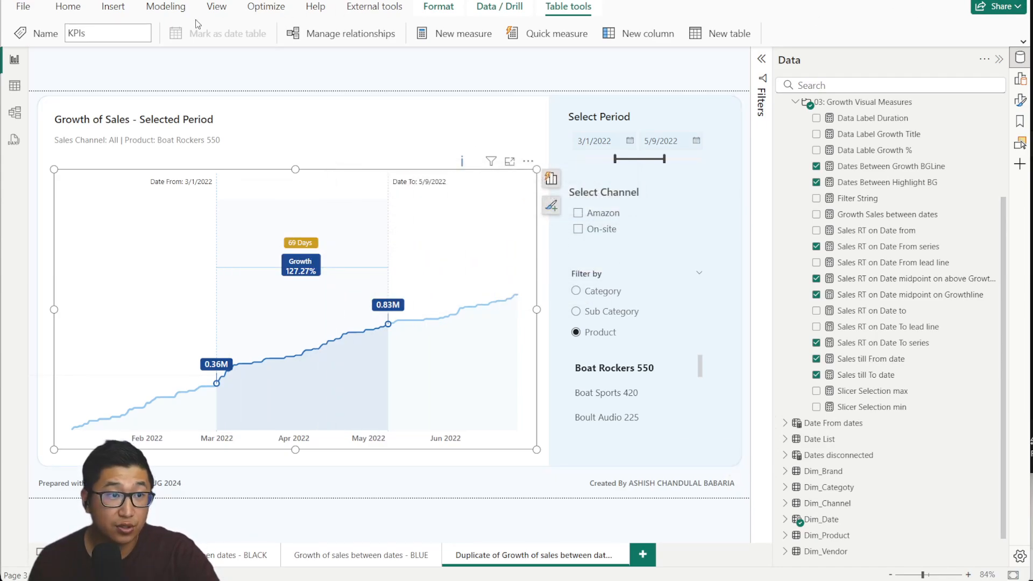
{"action": "scroll", "coordinate": [877, 156], "scroll_direction": "up", "scroll_amount": 3}
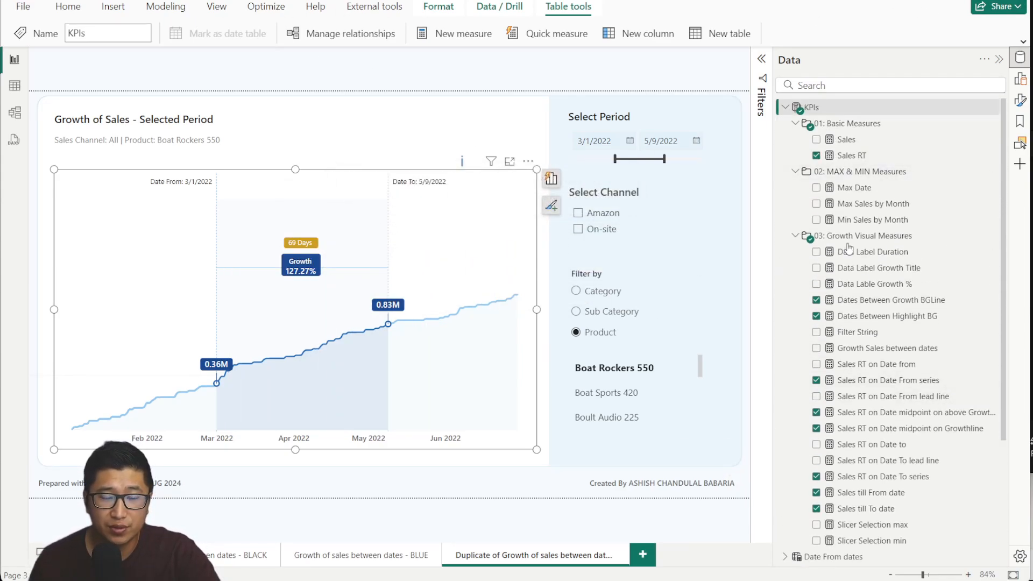
{"action": "scroll", "coordinate": [971, 172], "scroll_direction": "down", "scroll_amount": 3}
{"action": "key", "text": "alt+F4"}
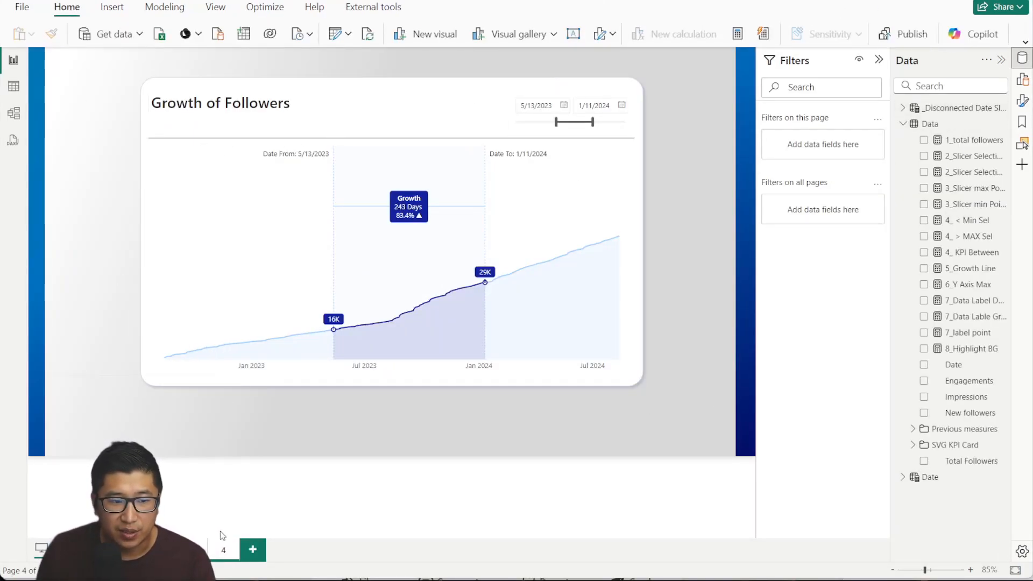
Duplicate page 4, delete its copied followers chart, and widen the Data pane.
{"action": "right_click", "coordinate": [224, 548]}
{"action": "left_click", "coordinate": [261, 472]}
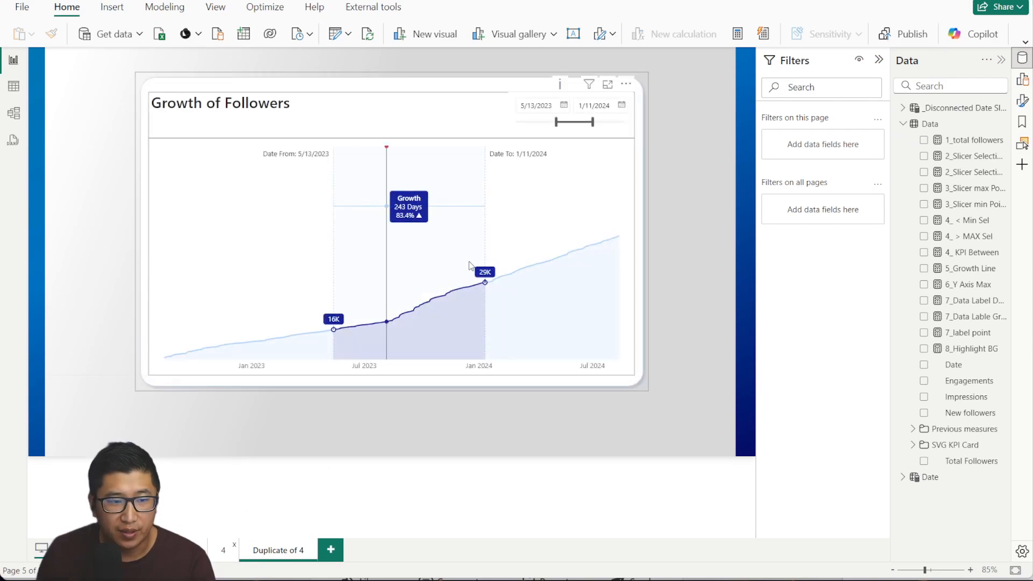
{"action": "left_click", "coordinate": [648, 391]}
{"action": "key", "text": "Delete"}
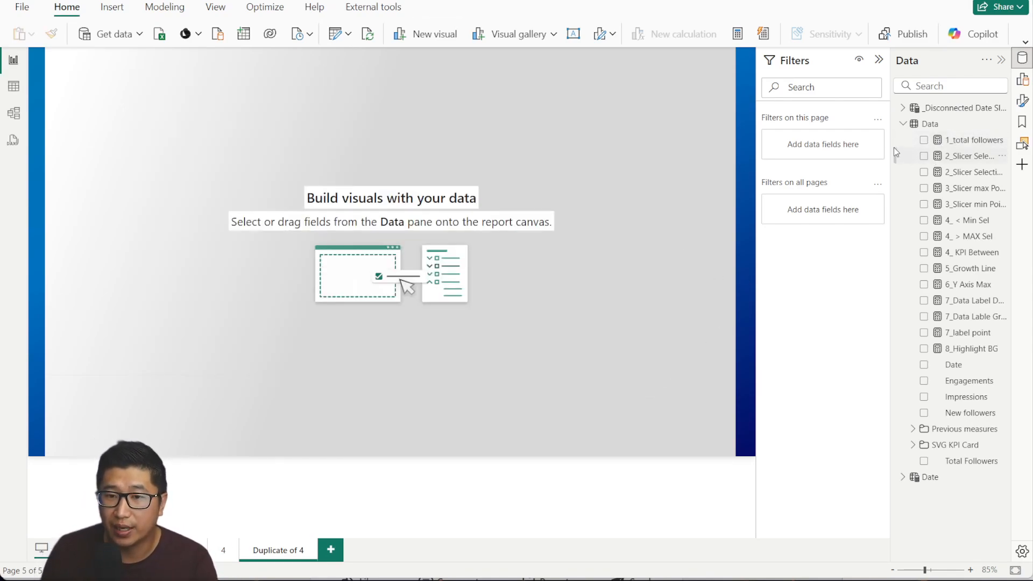
{"action": "left_click_drag", "start_coordinate": [891, 144], "coordinate": [840, 144]}
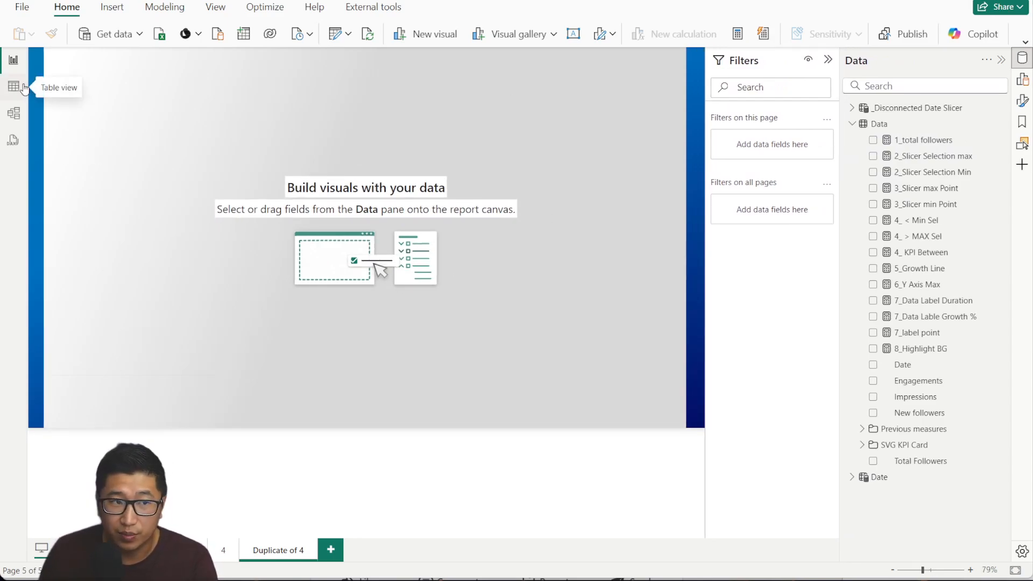
Review the Data table rows, the Date table and Bravo's DAX formatting and date pages.
{"action": "left_click", "coordinate": [14, 113]}
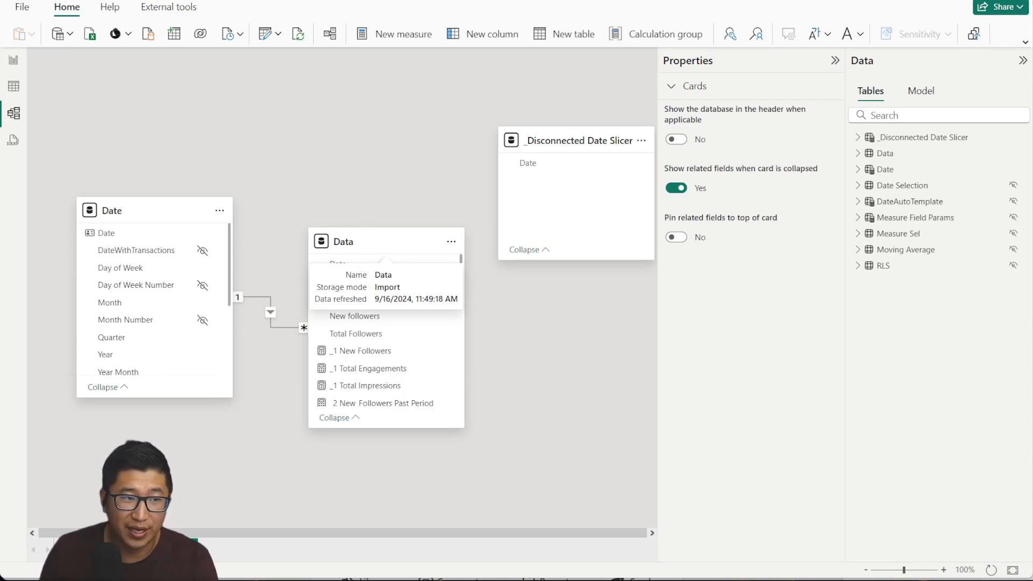
{"action": "left_click", "coordinate": [13, 86]}
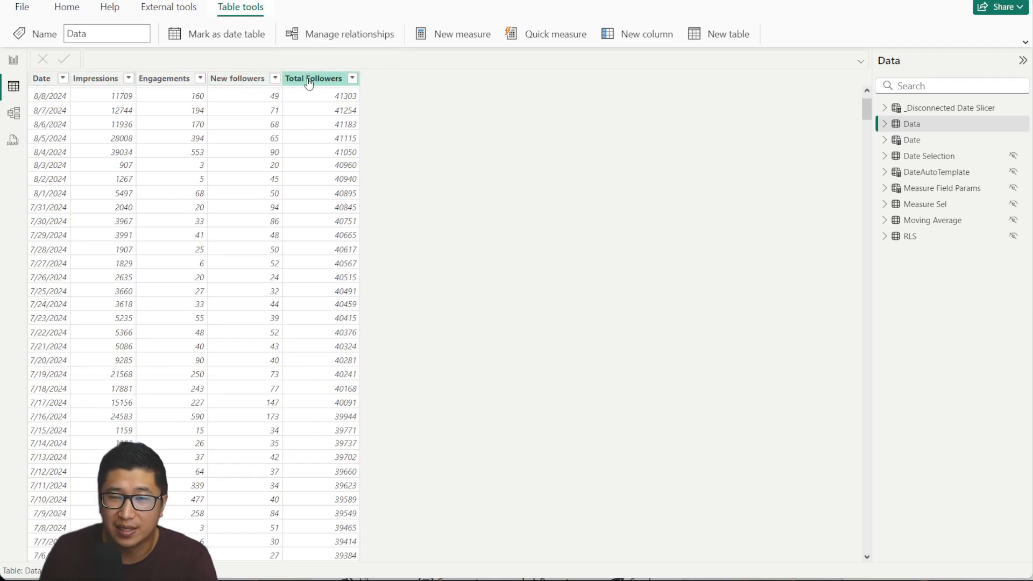
{"action": "left_click", "coordinate": [15, 113]}
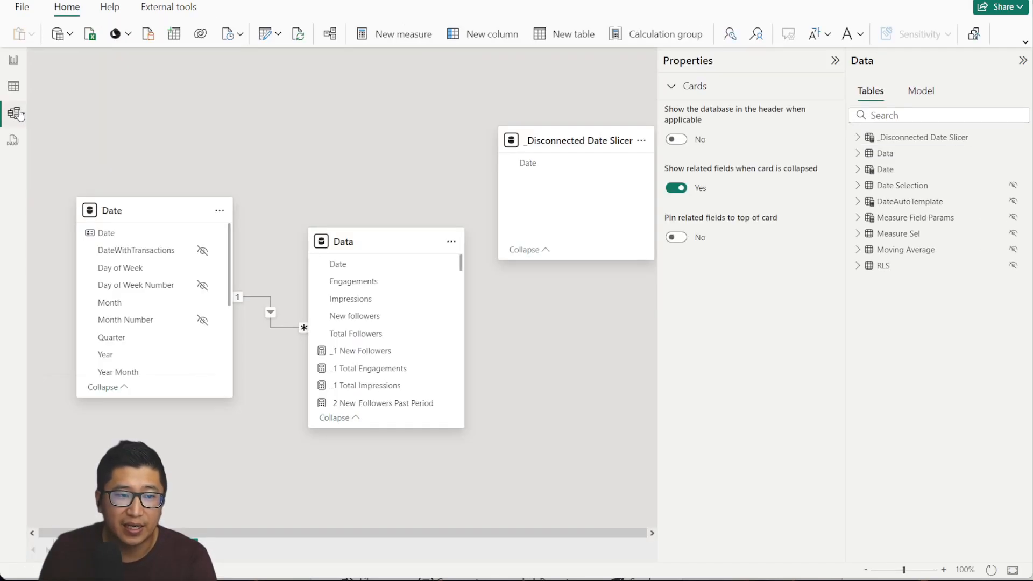
{"action": "left_click", "coordinate": [141, 212]}
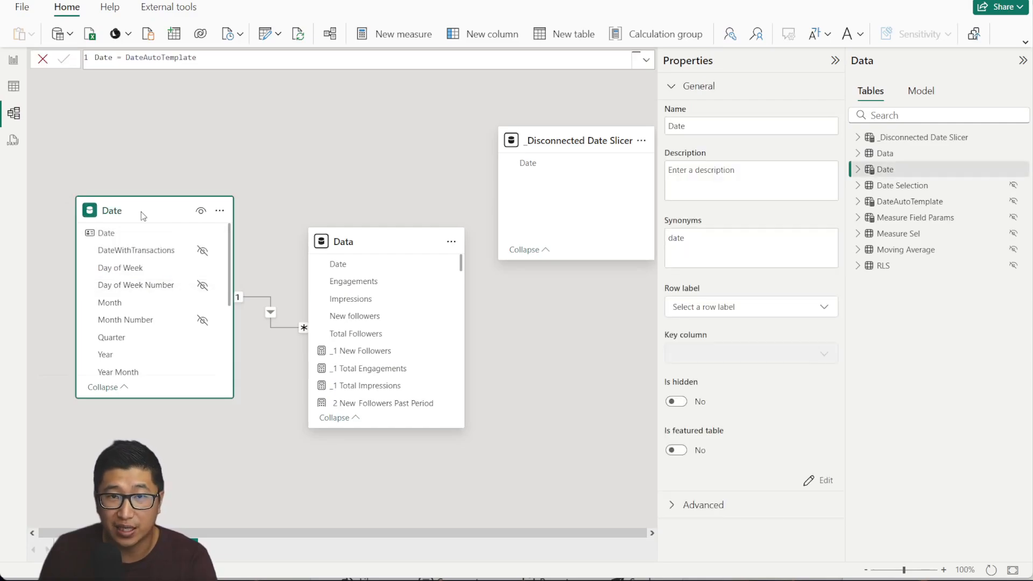
{"action": "left_click", "coordinate": [177, 7]}
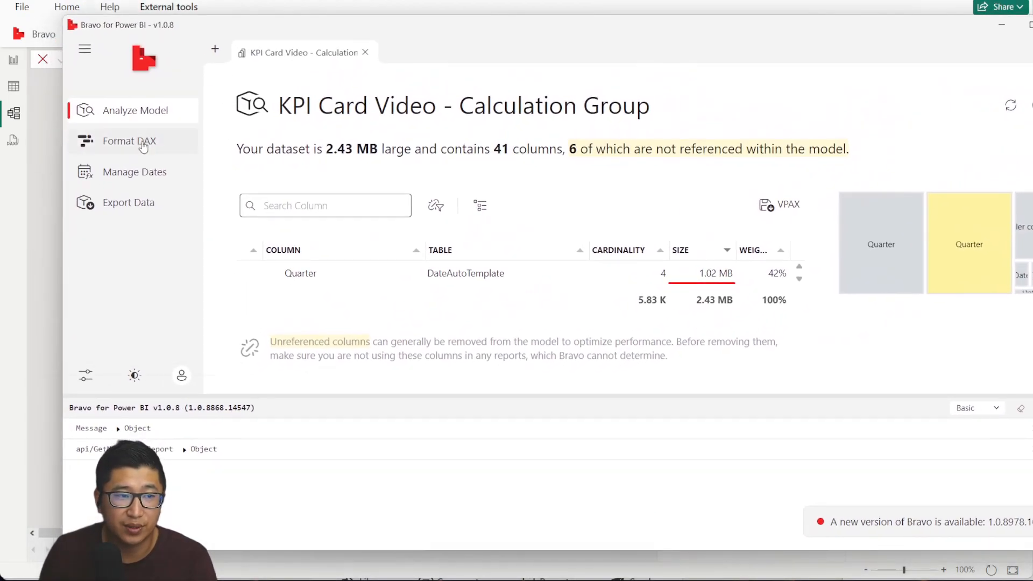
{"action": "left_click", "coordinate": [141, 141]}
{"action": "left_click", "coordinate": [136, 172]}
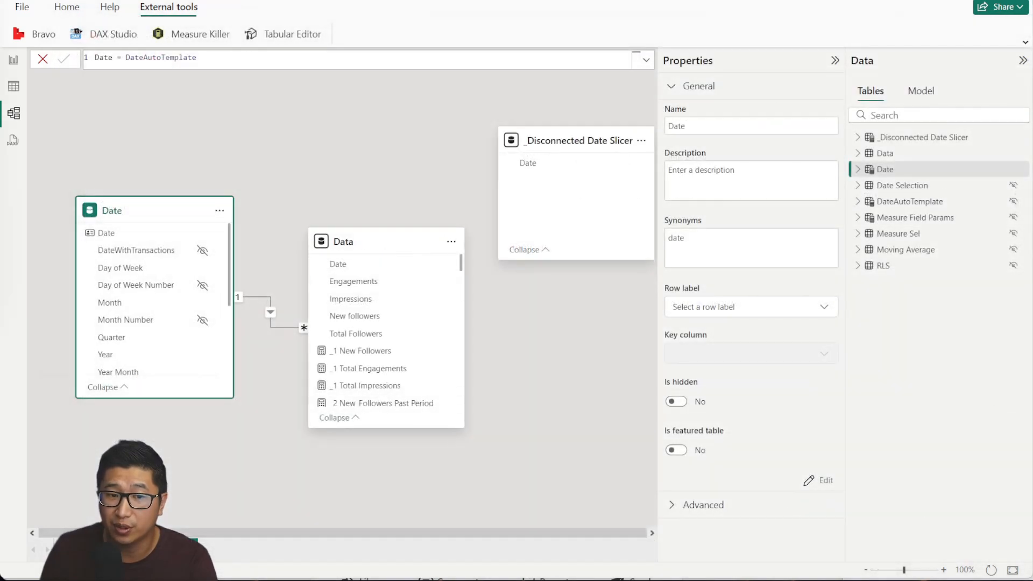
Inspect the Date–Data relationship and move the _Disconnected Date Slicer card aside in the diagram.
{"action": "left_click", "coordinate": [24, 92]}
{"action": "left_click", "coordinate": [24, 113]}
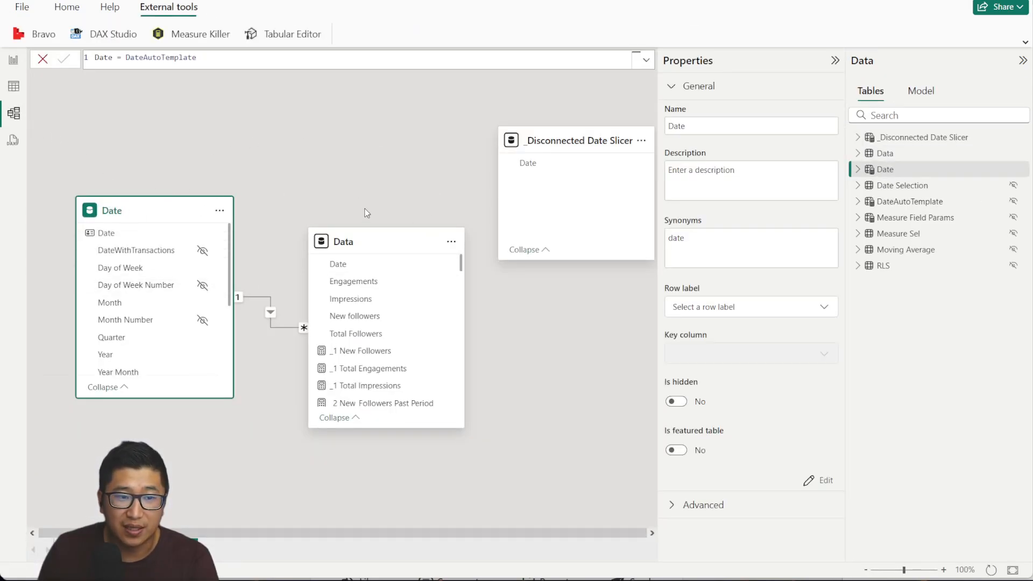
{"action": "left_click", "coordinate": [270, 312]}
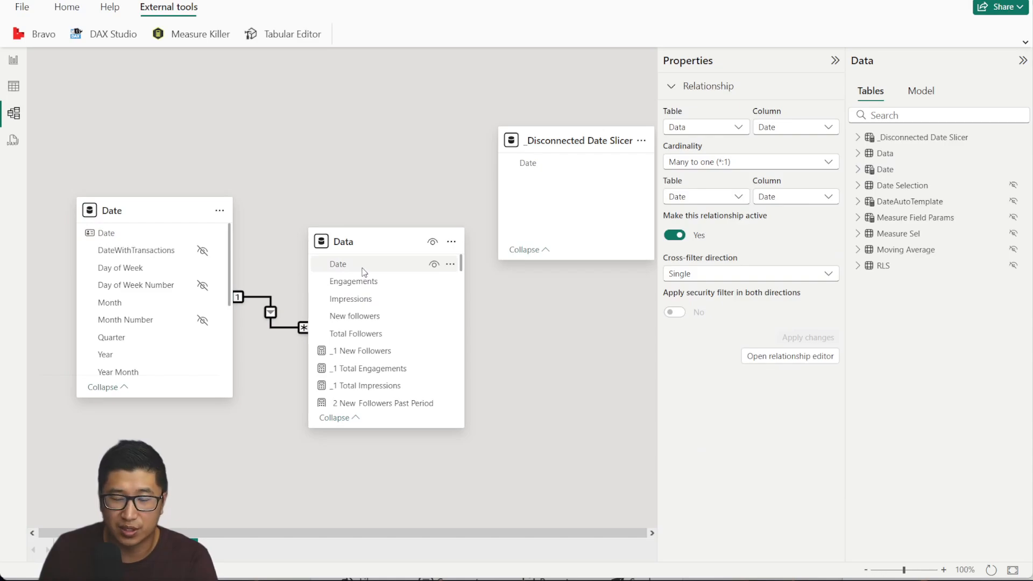
{"action": "mouse_move", "coordinate": [567, 134]}
{"action": "left_mouse_down"}
{"action": "mouse_move", "coordinate": [471, 106]}
{"action": "mouse_move", "coordinate": [545, 147]}
{"action": "mouse_move", "coordinate": [567, 141]}
{"action": "left_mouse_up"}
On page 4, move the followers slicer's start date, giving 238 days and 82.2% growth.
{"action": "left_click", "coordinate": [13, 60]}
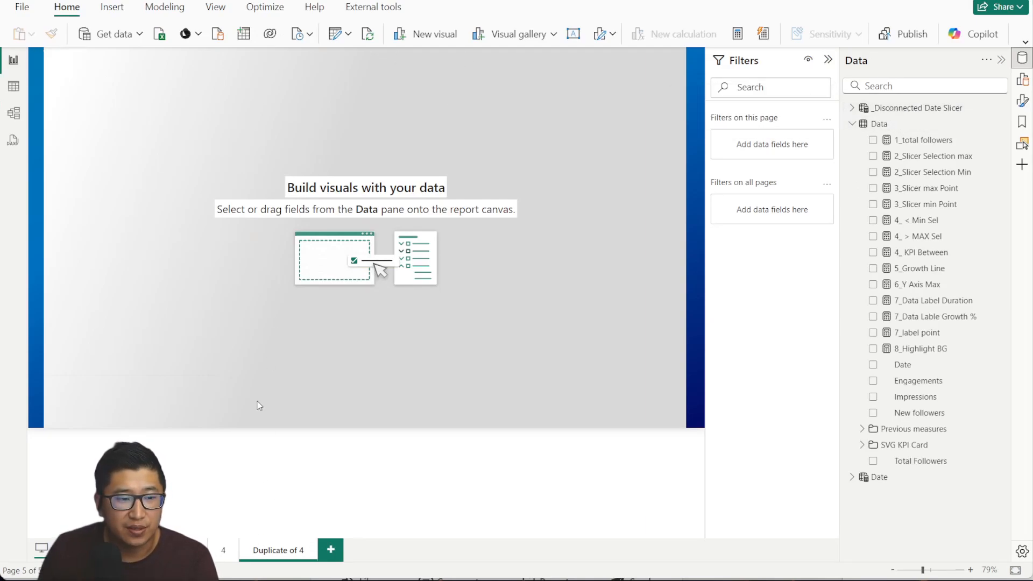
{"action": "left_click", "coordinate": [223, 556]}
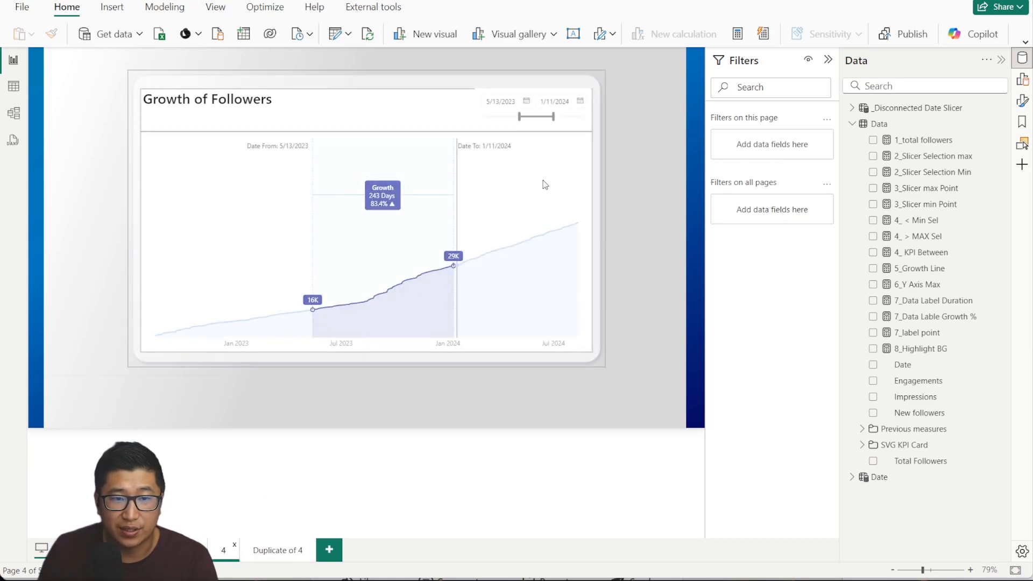
{"action": "mouse_move", "coordinate": [519, 117]}
{"action": "left_mouse_down"}
{"action": "mouse_move", "coordinate": [508, 117]}
{"action": "mouse_move", "coordinate": [519, 117]}
{"action": "left_mouse_up"}
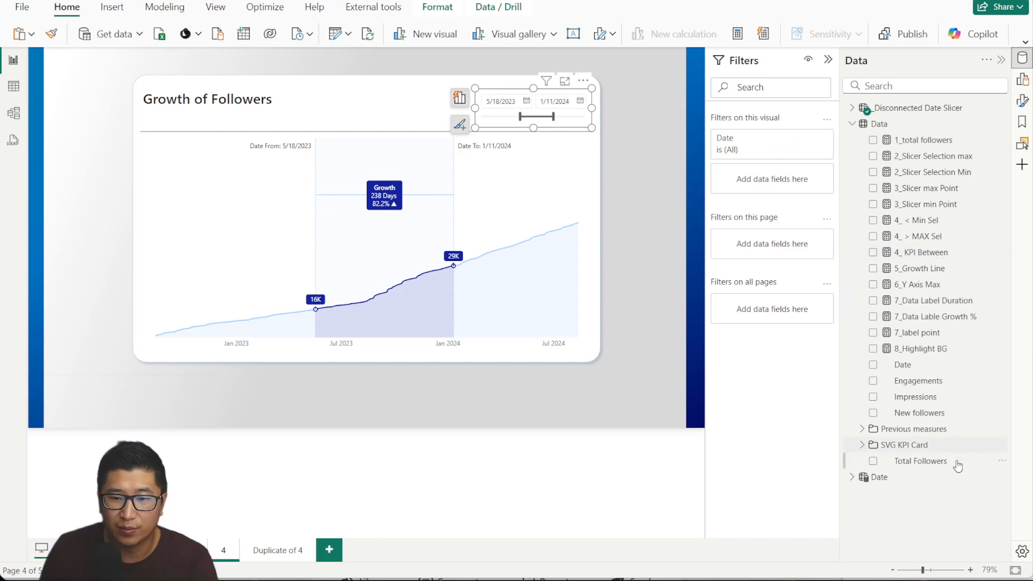
Add a temporary Date slicer to compare, and end the highlighted range on 11/29/2023.
{"action": "left_click_drag", "start_coordinate": [576, 403], "coordinate": [576, 403]}
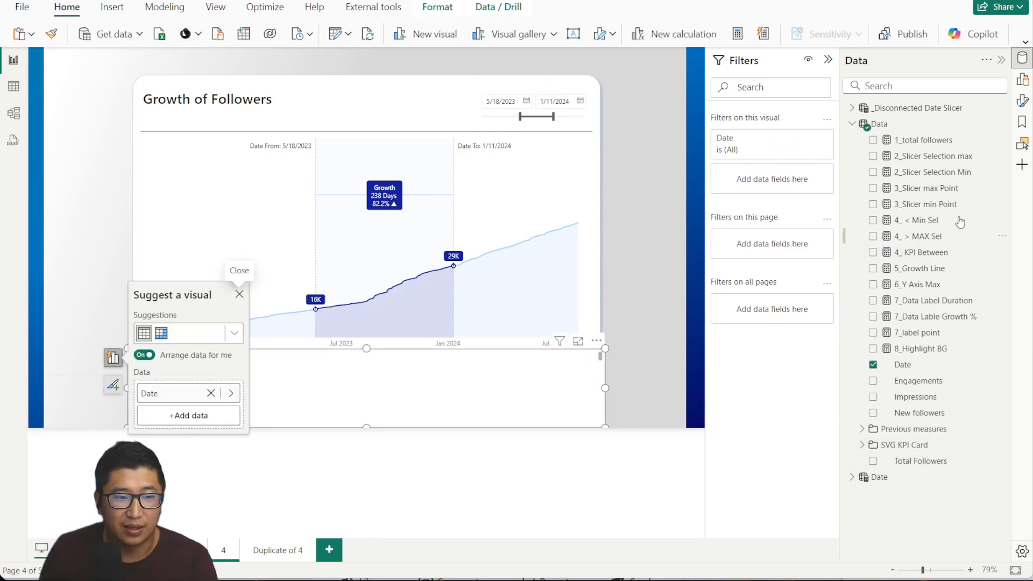
{"action": "left_click", "coordinate": [233, 337]}
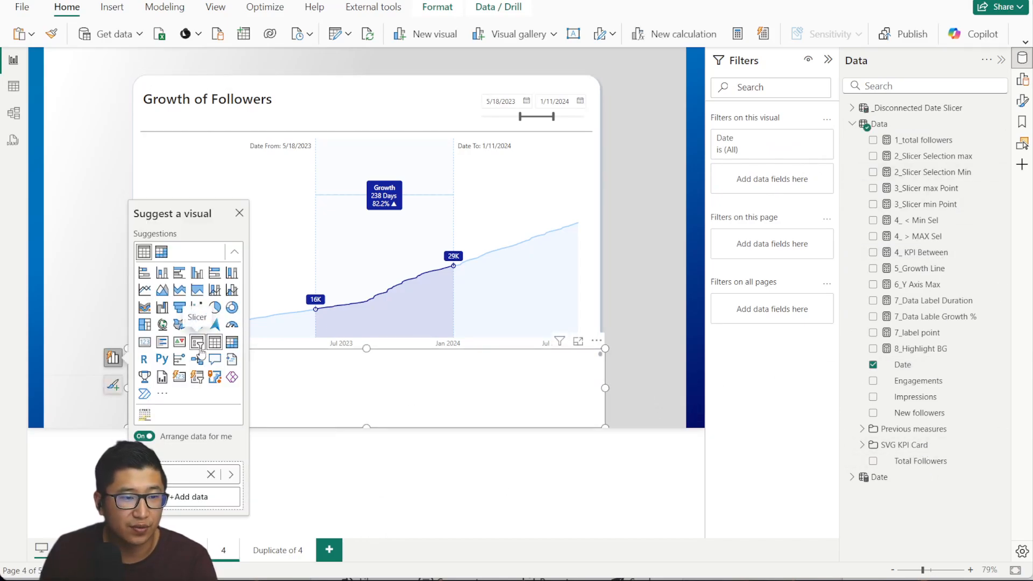
{"action": "left_click", "coordinate": [197, 342]}
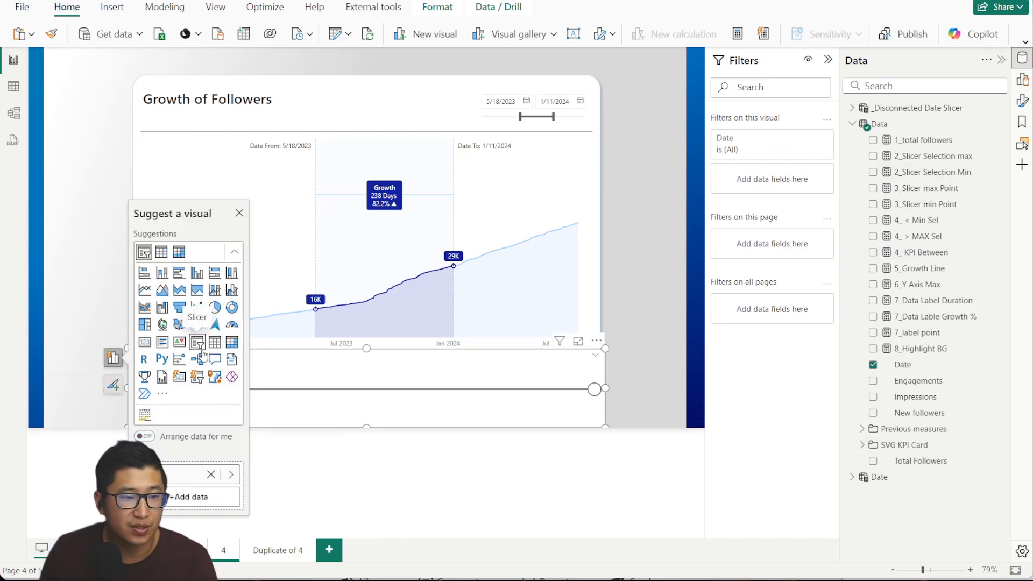
{"action": "left_click", "coordinate": [666, 275]}
{"action": "mouse_move", "coordinate": [594, 389]}
{"action": "left_mouse_down"}
{"action": "mouse_move", "coordinate": [372, 389]}
{"action": "mouse_move", "coordinate": [594, 389]}
{"action": "left_mouse_up"}
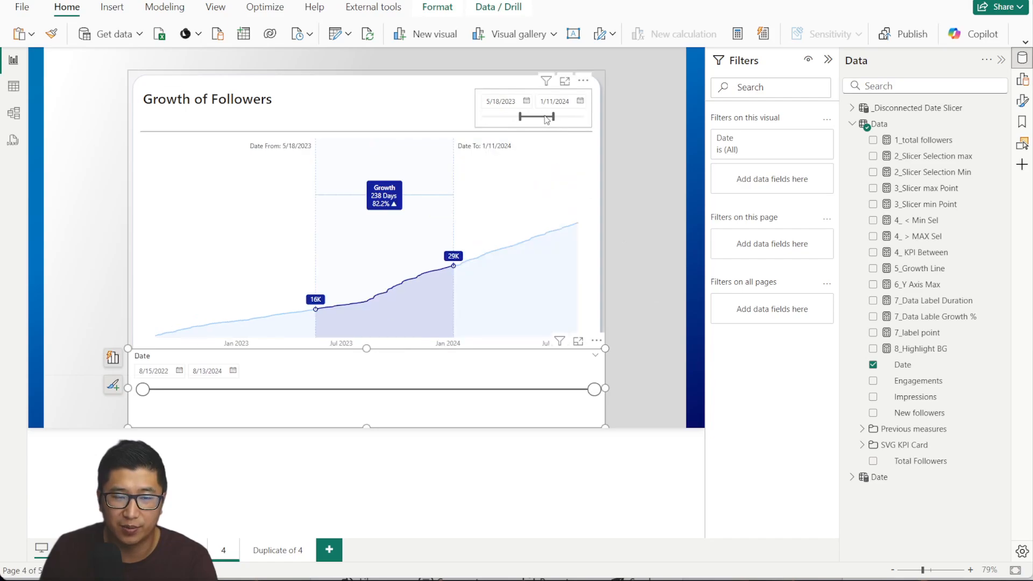
{"action": "left_click_drag", "start_coordinate": [546, 120], "coordinate": [541, 118]}
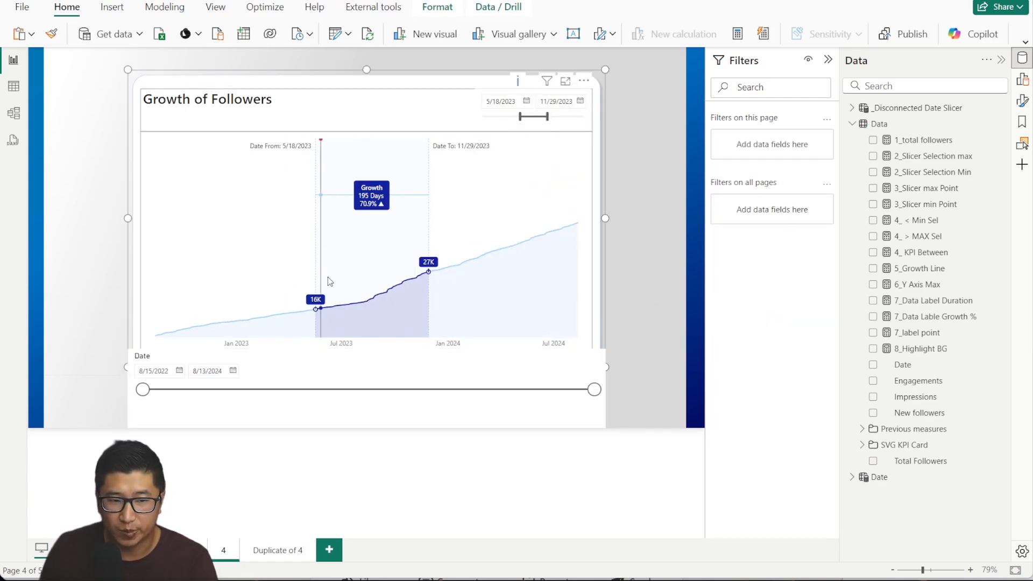
{"action": "left_click", "coordinate": [467, 421]}
Delete the temporary Date slicer and review the _Disconnected Date Slicer formula's 'Data'[Date] reference.
{"action": "key", "text": "Delete"}
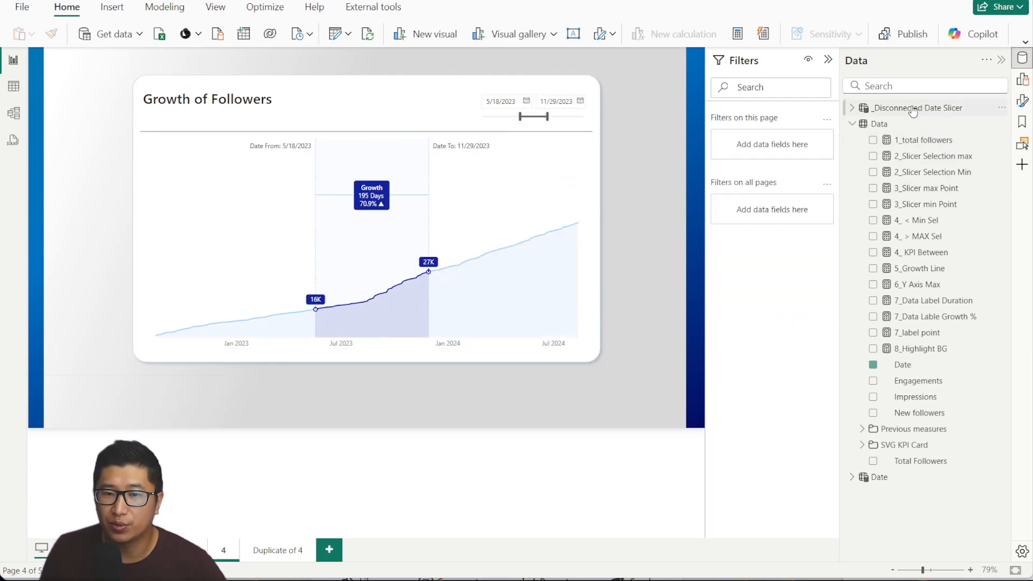
{"action": "left_click", "coordinate": [900, 109]}
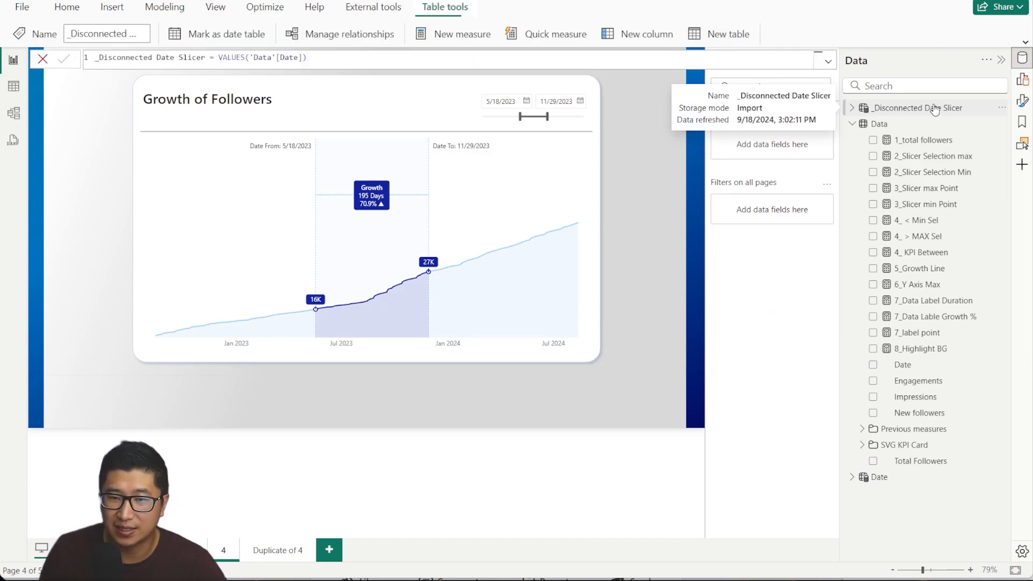
{"action": "left_click", "coordinate": [165, 11]}
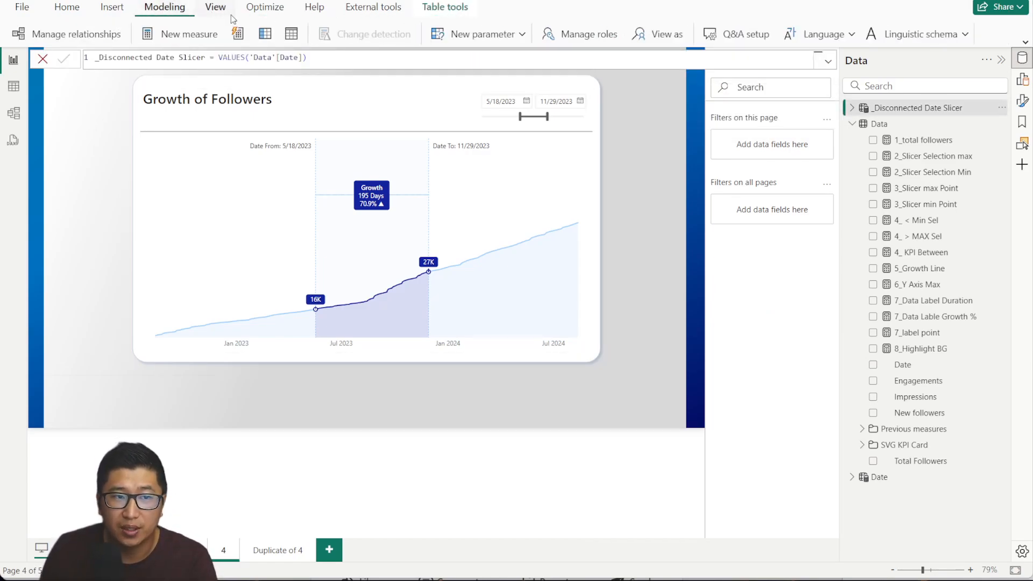
{"action": "left_click", "coordinate": [297, 40]}
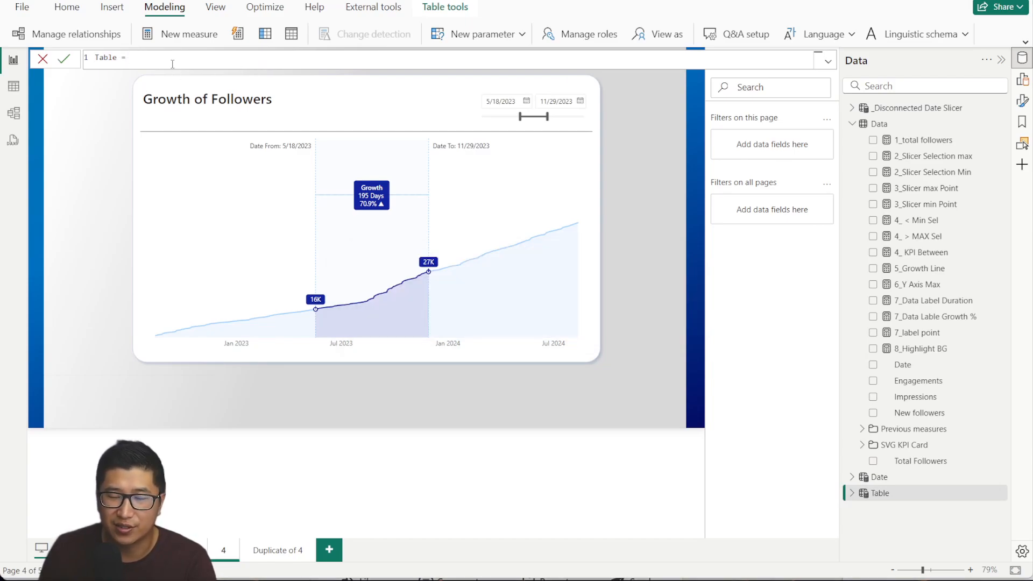
{"action": "left_click", "coordinate": [878, 110]}
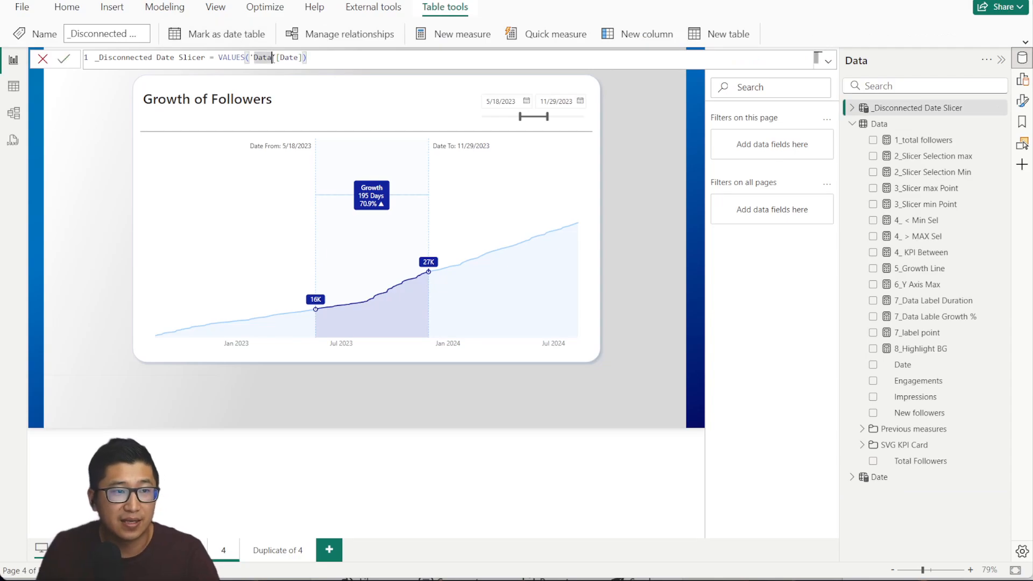
{"action": "scroll", "coordinate": [273, 58], "scroll_direction": "up", "scroll_amount": 4}
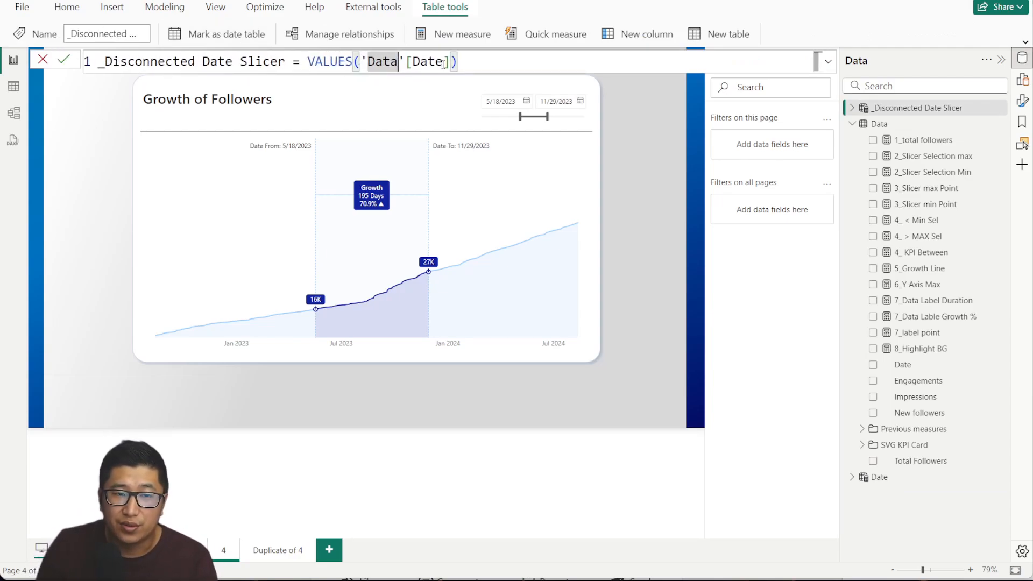
{"action": "left_click_drag", "start_coordinate": [458, 61], "coordinate": [360, 62]}
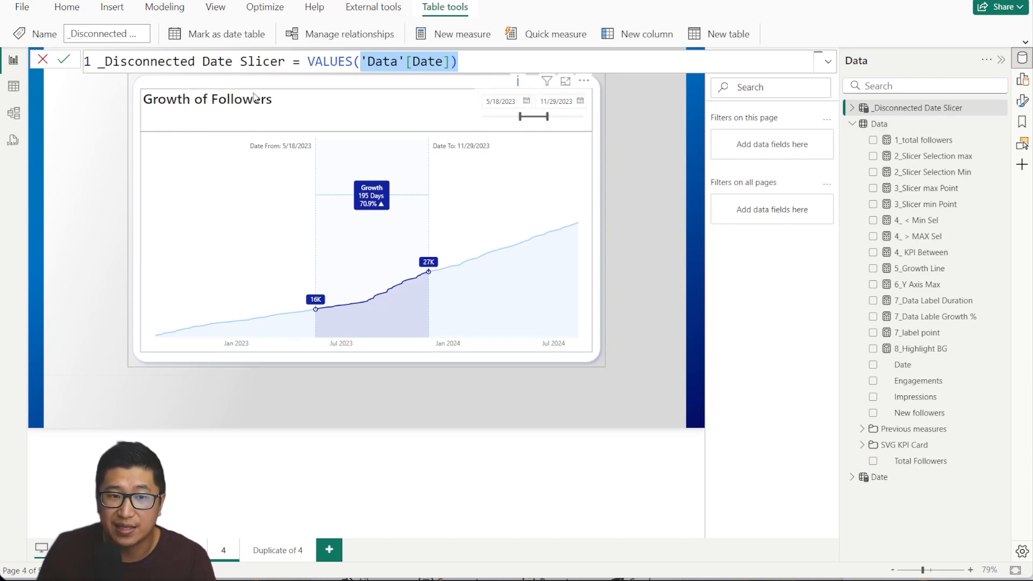
Check the disconnected table's dates, then extend the highlighted range to end on 2/4/2024.
{"action": "left_click", "coordinate": [13, 113]}
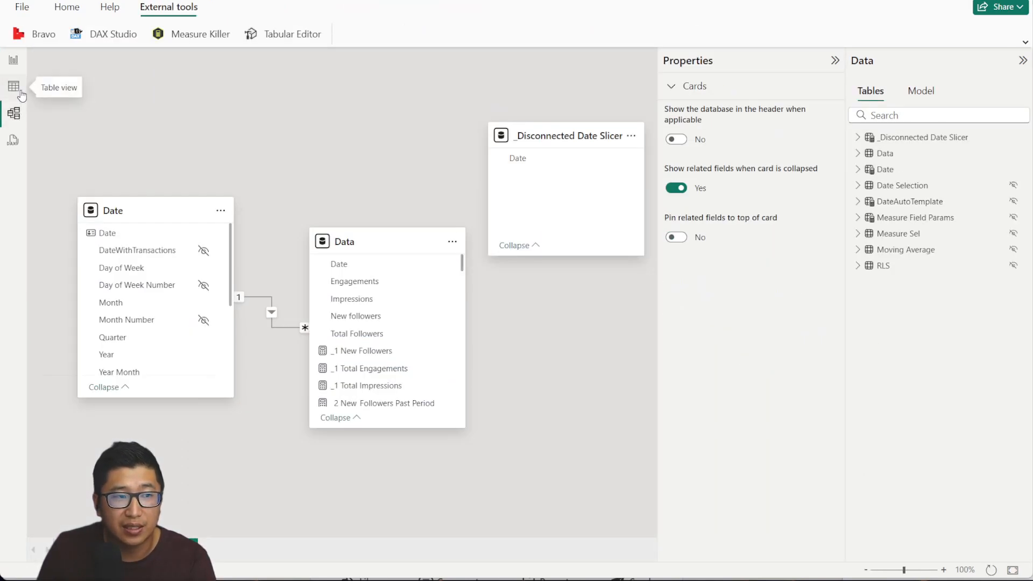
{"action": "left_click", "coordinate": [14, 87]}
{"action": "left_click", "coordinate": [947, 108]}
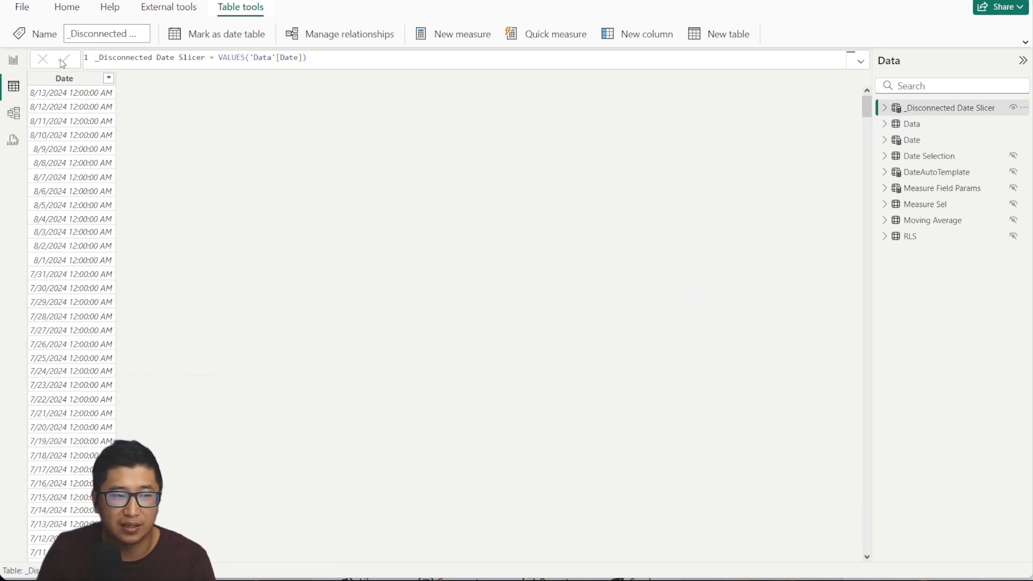
{"action": "left_click", "coordinate": [12, 61]}
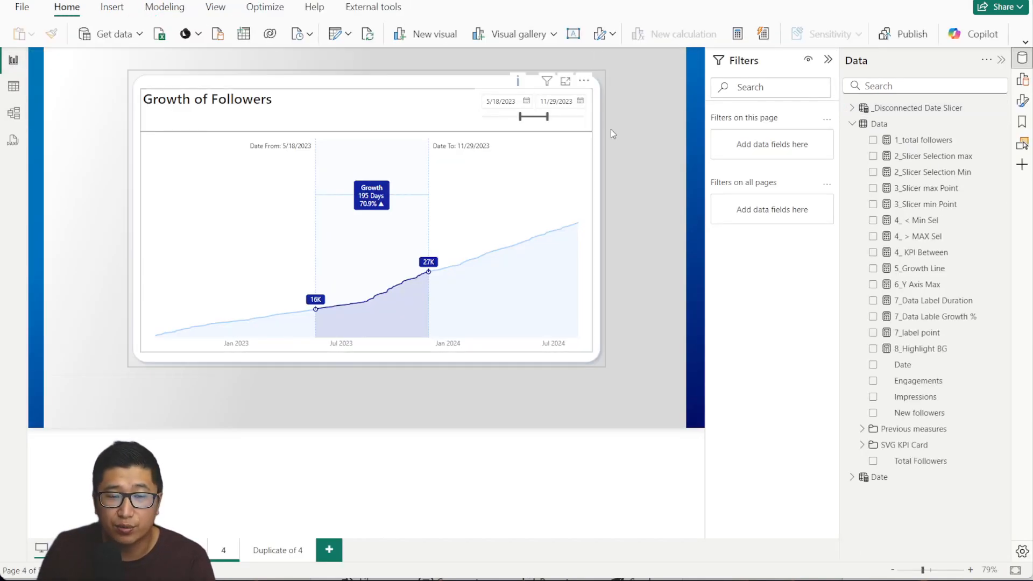
{"action": "left_click_drag", "start_coordinate": [550, 119], "coordinate": [556, 118]}
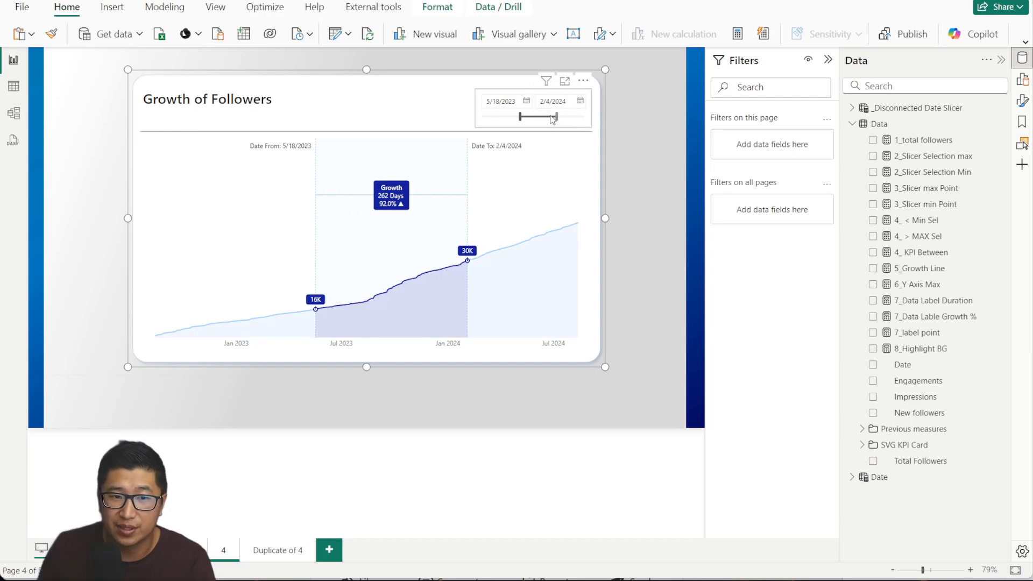
On the Duplicate of 4 page, review the 1_total followers formula and add the measure as a visual.
{"action": "left_click", "coordinate": [293, 551]}
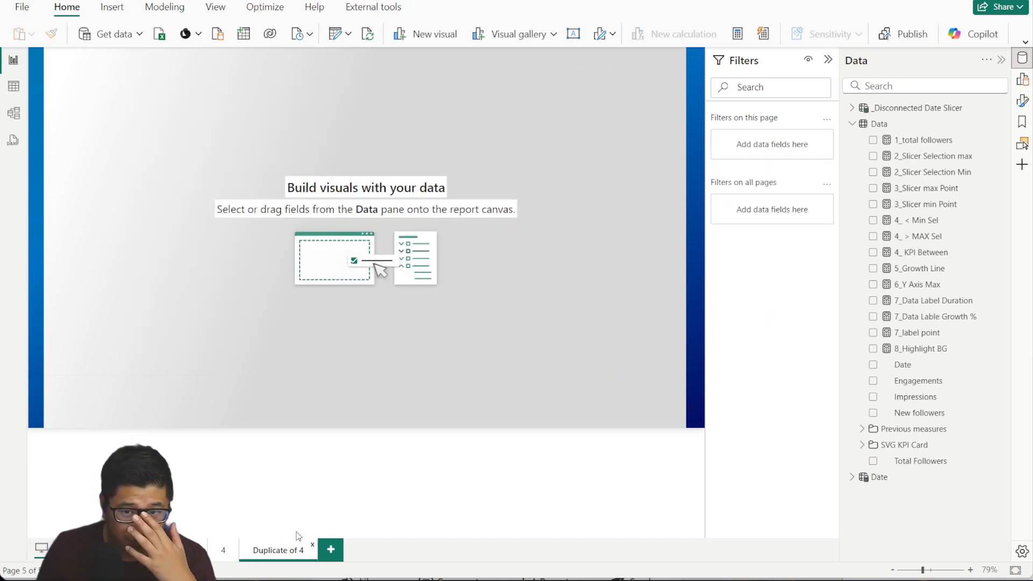
{"action": "left_click", "coordinate": [936, 141]}
{"action": "left_click", "coordinate": [499, 56]}
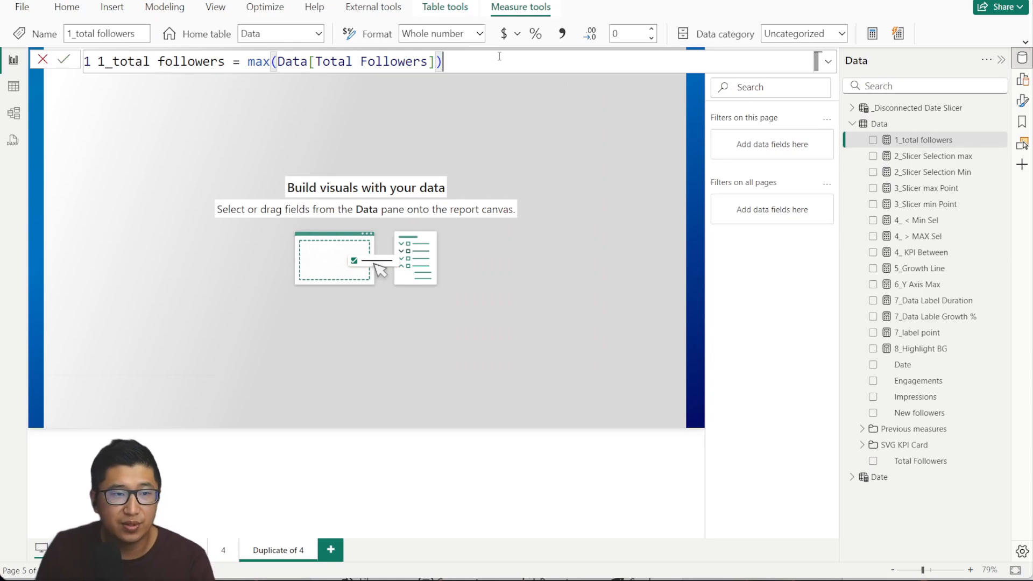
{"action": "scroll", "coordinate": [499, 56], "scroll_direction": "up", "scroll_amount": 4}
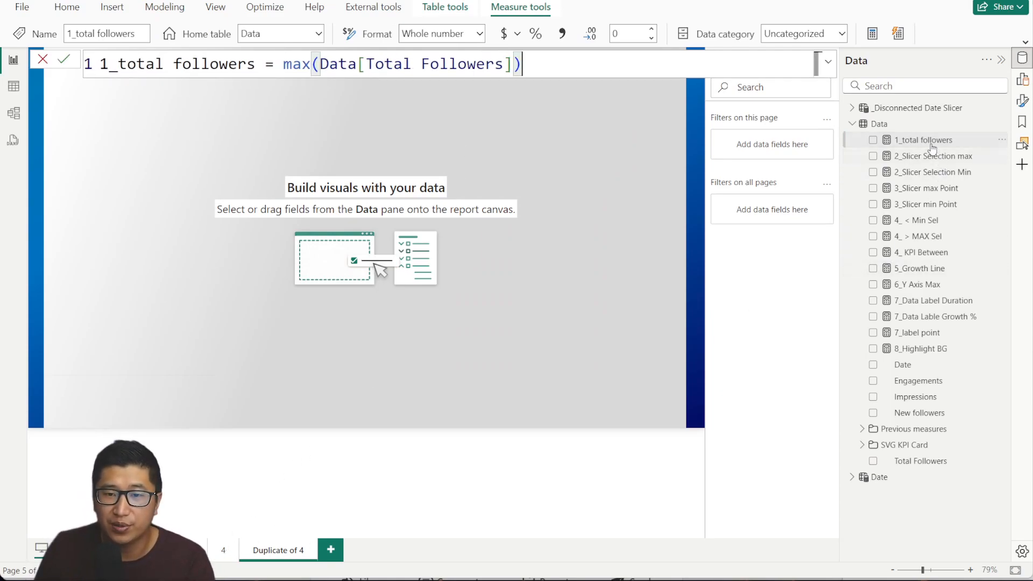
{"action": "left_click_drag", "start_coordinate": [914, 140], "coordinate": [546, 214]}
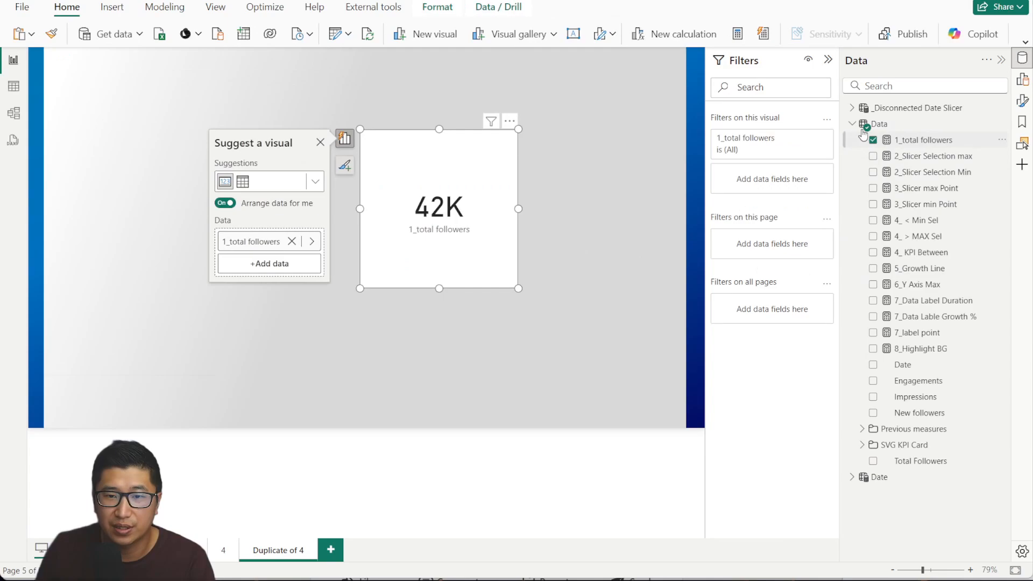
Plot 1_total followers over the Date table's Date as a line chart enlarged across the page.
{"action": "left_click", "coordinate": [854, 477]}
{"action": "left_click_drag", "start_coordinate": [906, 455], "coordinate": [433, 232]}
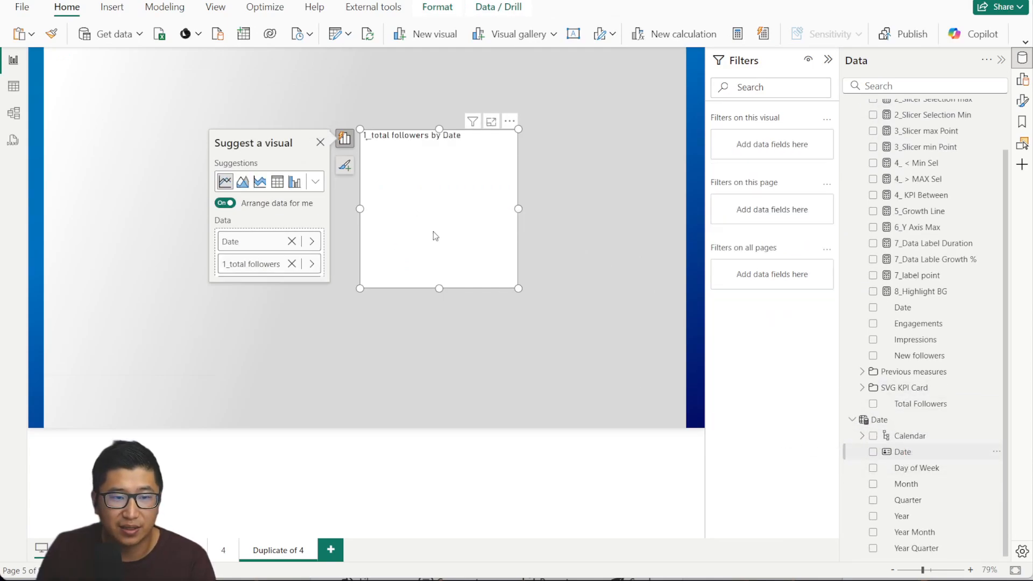
{"action": "left_click_drag", "start_coordinate": [518, 210], "coordinate": [678, 213]}
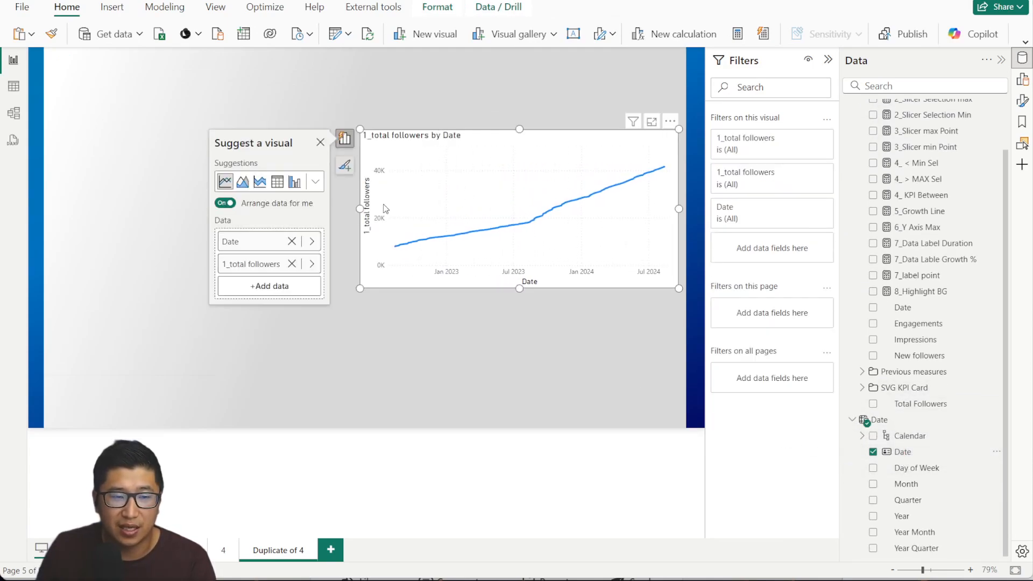
{"action": "left_click_drag", "start_coordinate": [359, 209], "coordinate": [76, 213]}
{"action": "left_click_drag", "start_coordinate": [377, 129], "coordinate": [382, 89]}
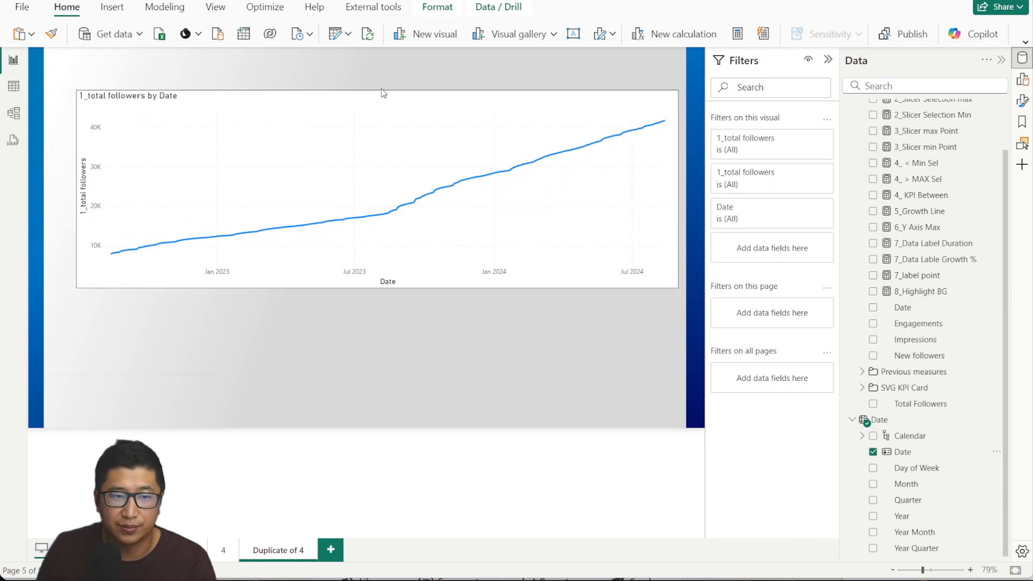
{"action": "left_click_drag", "start_coordinate": [378, 289], "coordinate": [379, 365]}
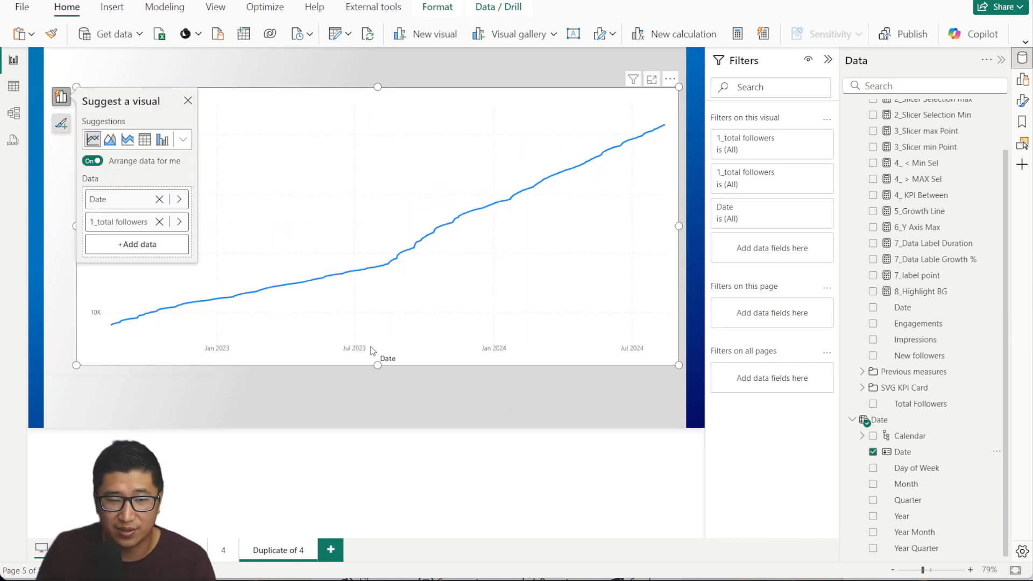
{"action": "left_click", "coordinate": [286, 405]}
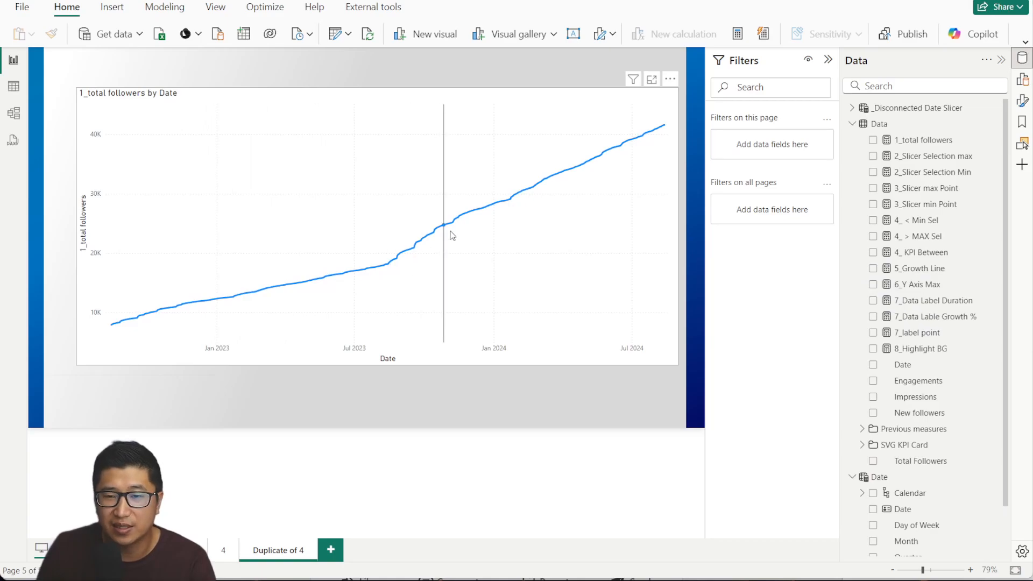
{"action": "left_click", "coordinate": [916, 142]}
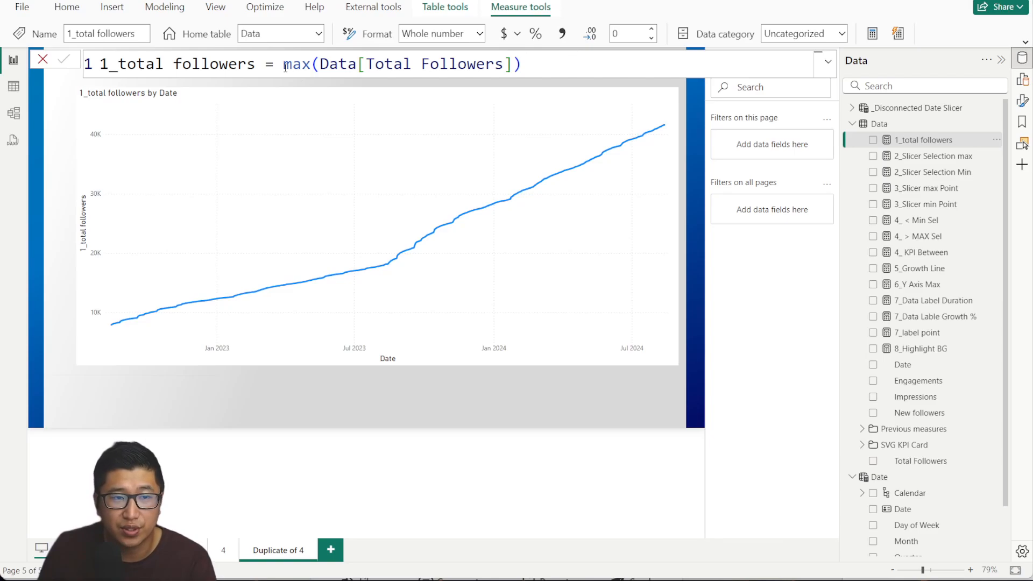
Review the 2_Slicer Selection max and 2_Slicer Selection Min measure formulas.
{"action": "left_click_drag", "start_coordinate": [285, 68], "coordinate": [456, 41]}
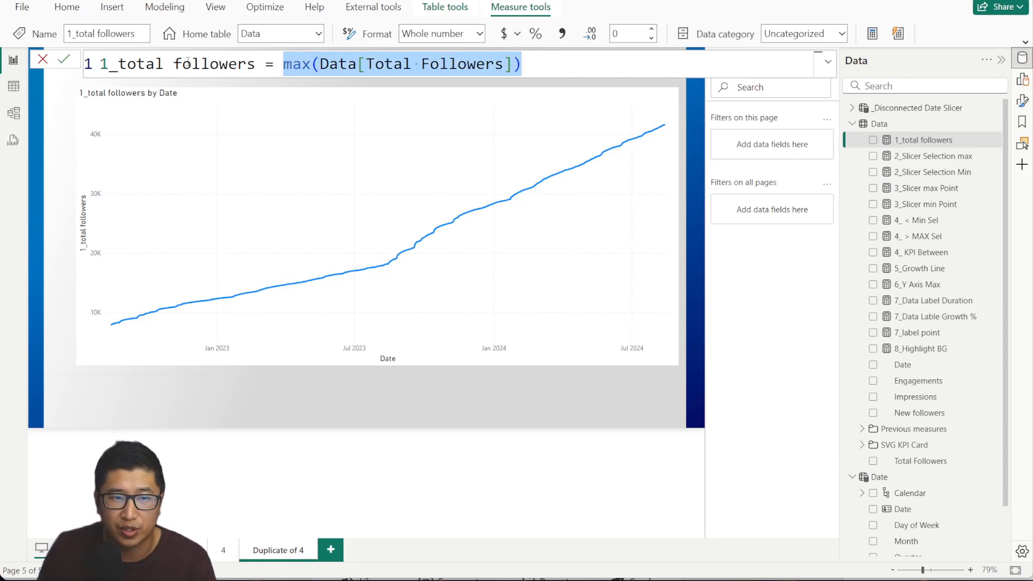
{"action": "left_click", "coordinate": [849, 156]}
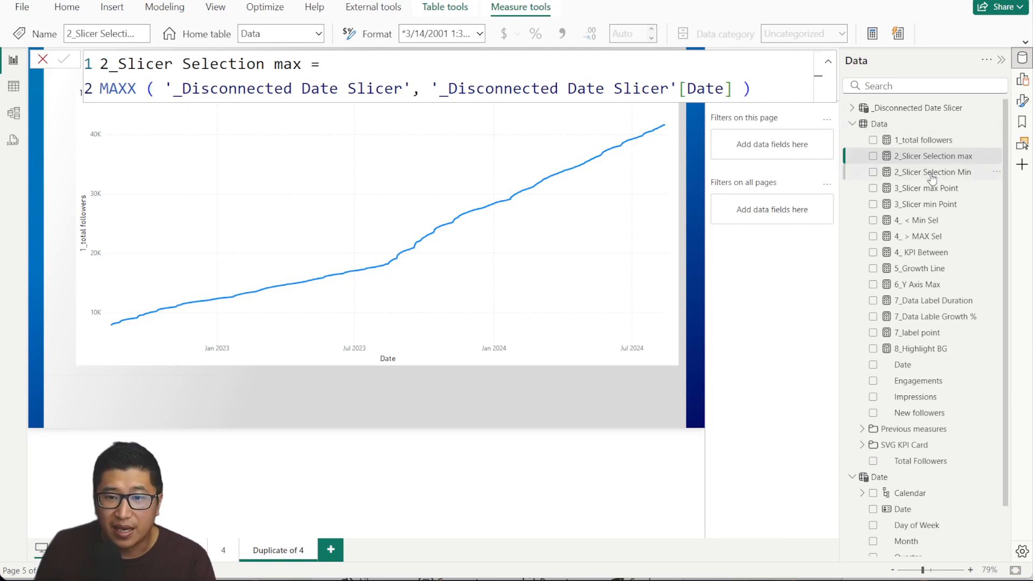
{"action": "left_click", "coordinate": [849, 173]}
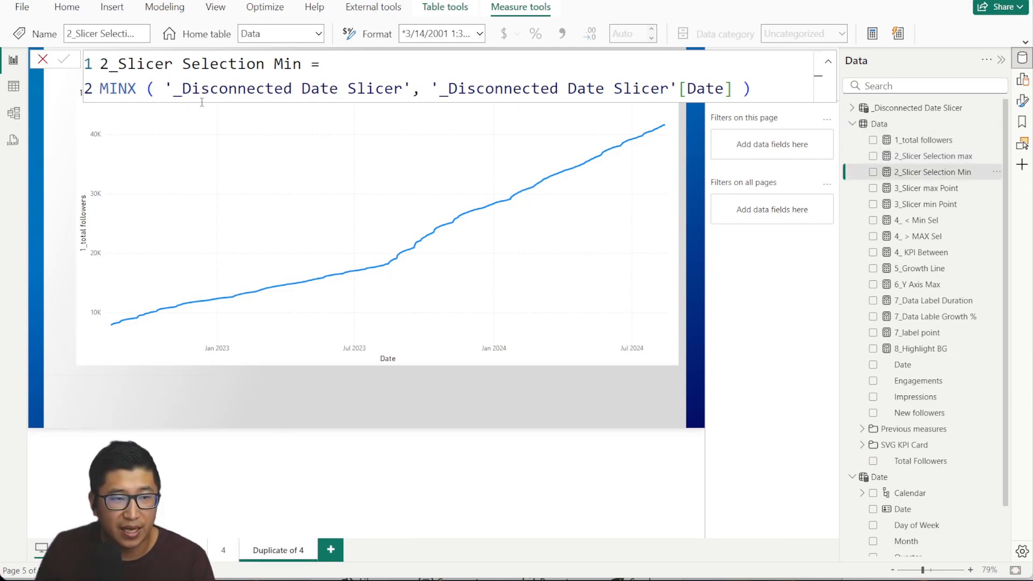
{"action": "left_click_drag", "start_coordinate": [164, 89], "coordinate": [421, 87]}
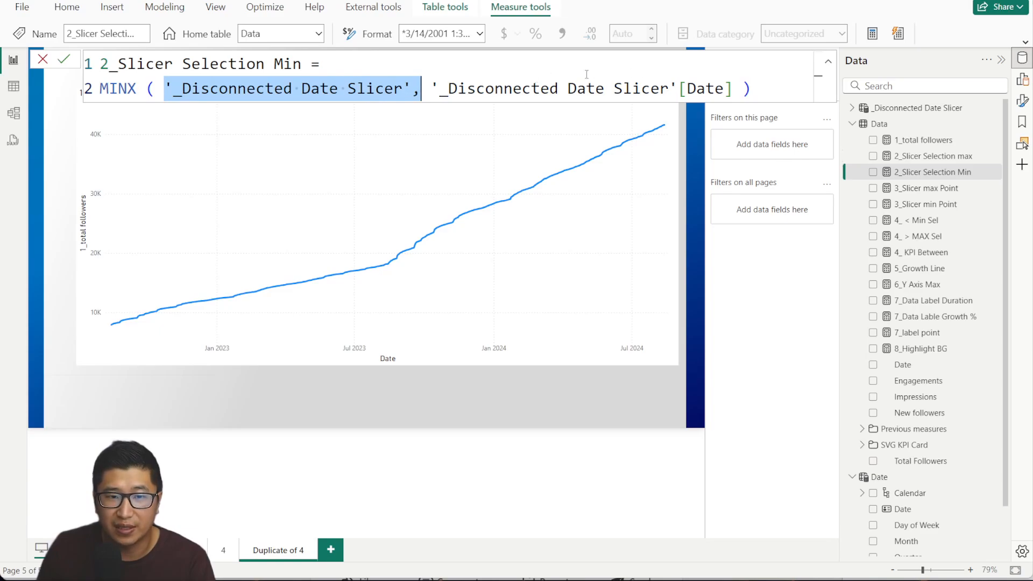
{"action": "left_click", "coordinate": [532, 88]}
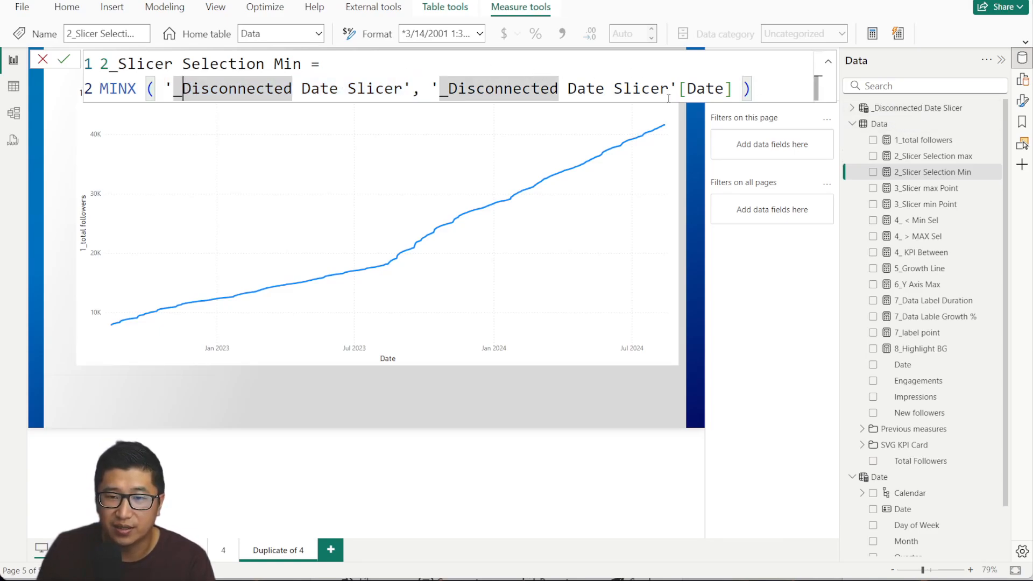
Finish examining the MINX expression, then shrink the line chart from its top-right corner.
{"action": "left_click", "coordinate": [484, 73]}
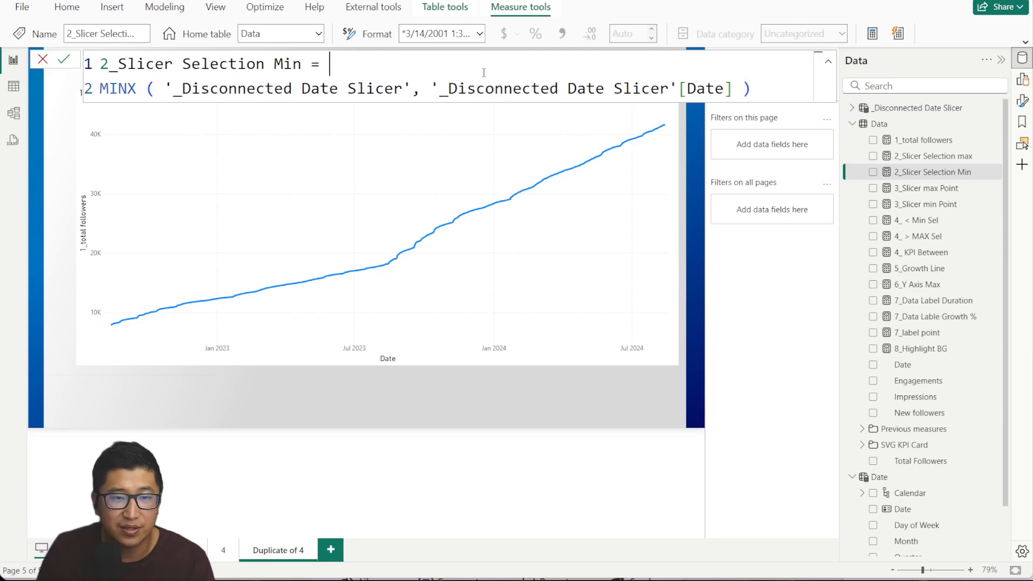
{"action": "left_click_drag", "start_coordinate": [101, 87], "coordinate": [796, 90]}
{"action": "left_click", "coordinate": [796, 90]}
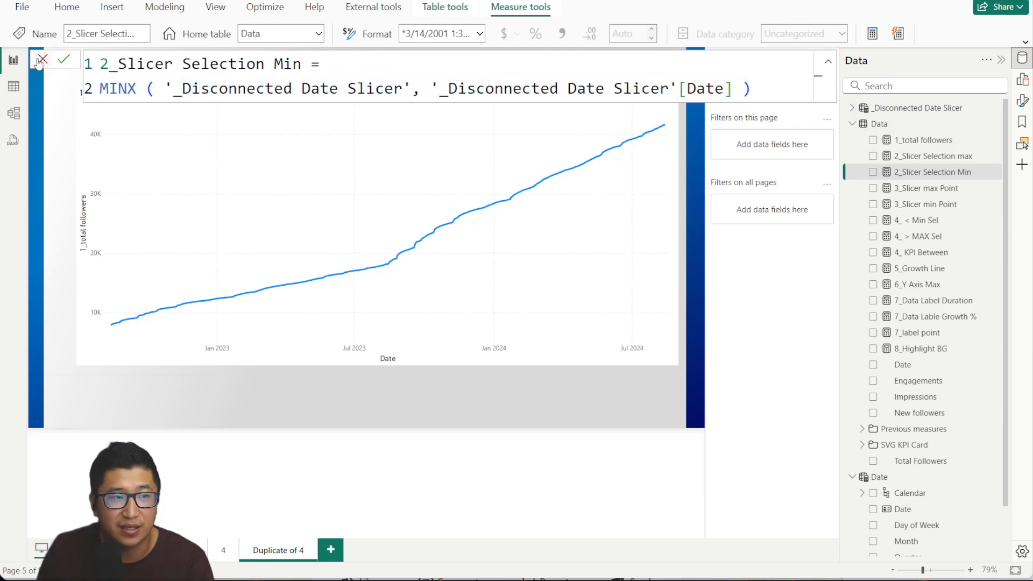
{"action": "left_click", "coordinate": [345, 161]}
{"action": "left_click_drag", "start_coordinate": [677, 89], "coordinate": [566, 176]}
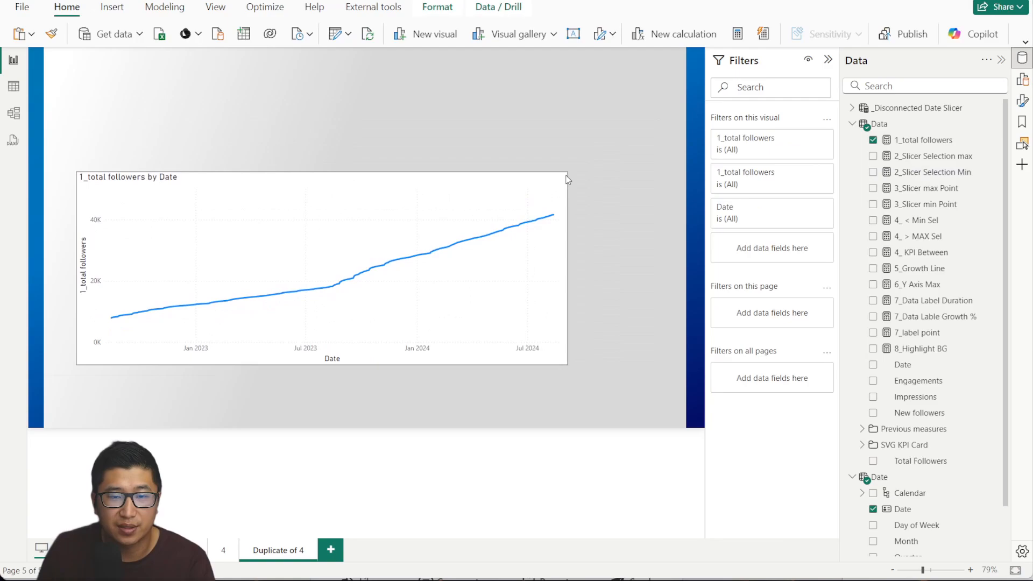
Hide the Filters pane and add a card with 2_Slicer Selection max and 2_Slicer Selection Min.
{"action": "left_click", "coordinate": [828, 59]}
{"action": "left_click_drag", "start_coordinate": [963, 157], "coordinate": [349, 106]}
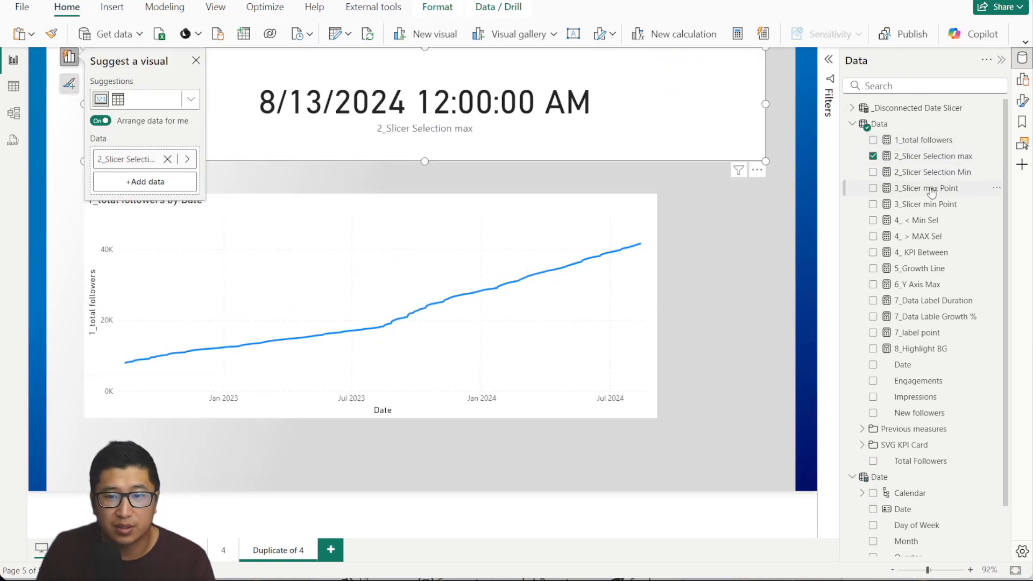
{"action": "left_click", "coordinate": [873, 172]}
Rename the measure 2_Slicer Selection max to 2_Slicer Selection Max.
{"action": "left_click", "coordinate": [944, 174]}
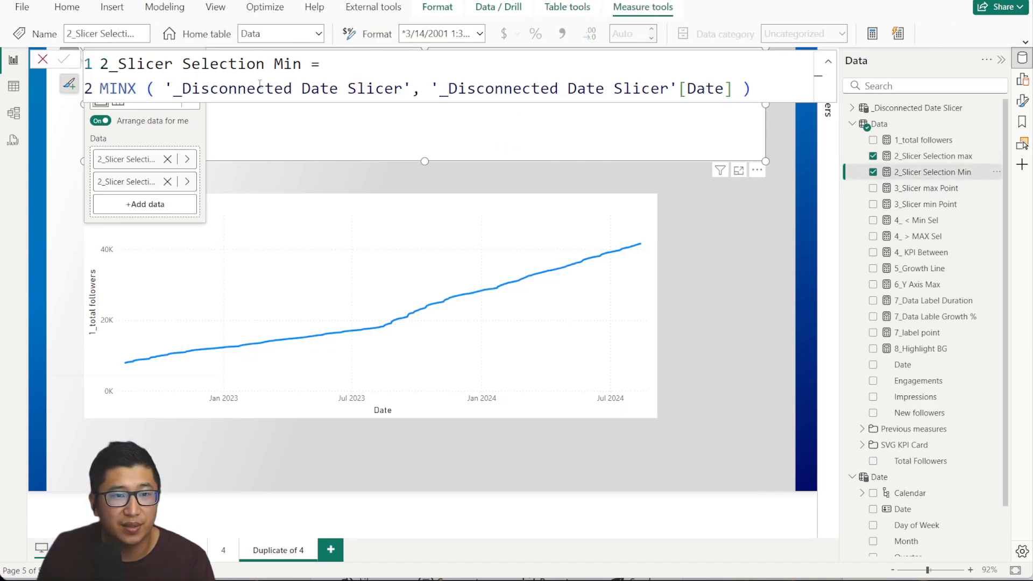
{"action": "left_click", "coordinate": [934, 156]}
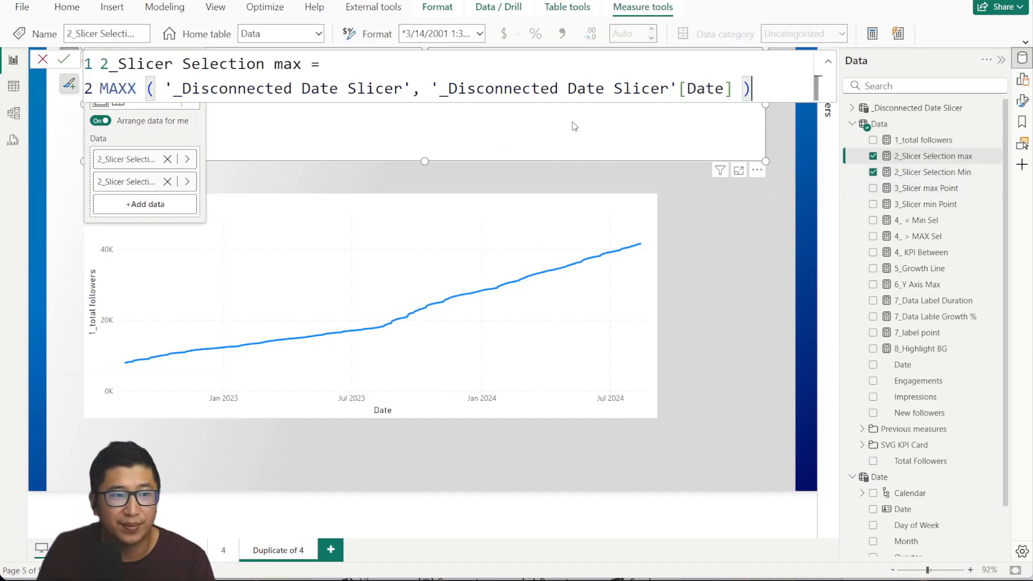
{"action": "left_click", "coordinate": [272, 64]}
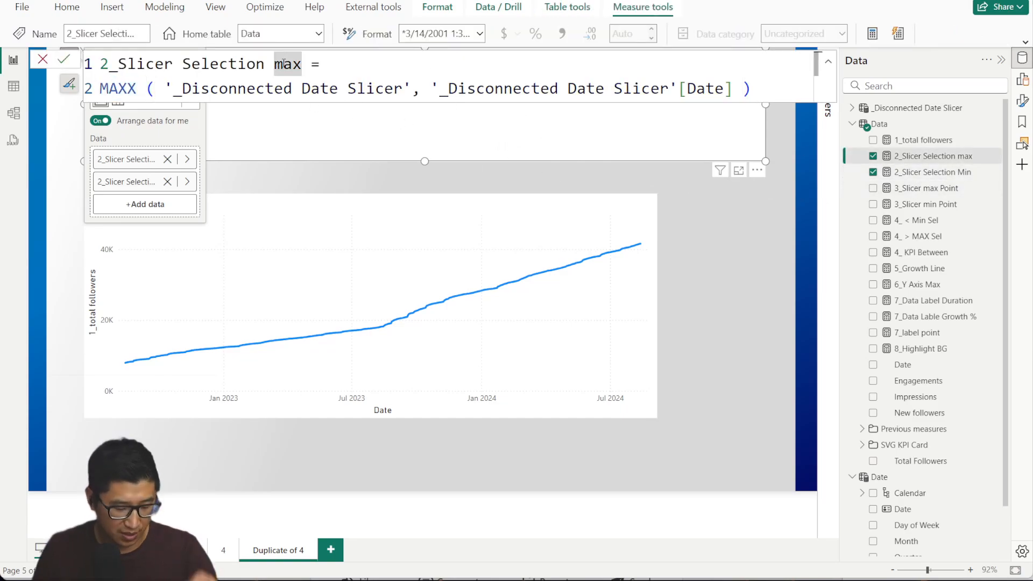
{"action": "key", "text": "Delete"}
{"action": "type", "text": "M"}
{"action": "key", "text": "Return"}
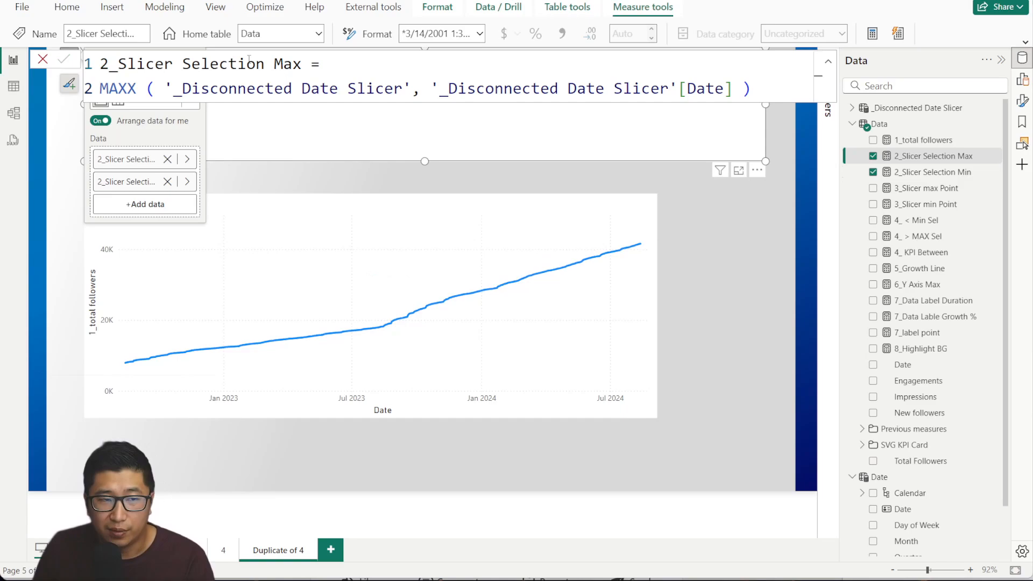
{"action": "left_click", "coordinate": [43, 59]}
{"action": "left_click", "coordinate": [550, 164]}
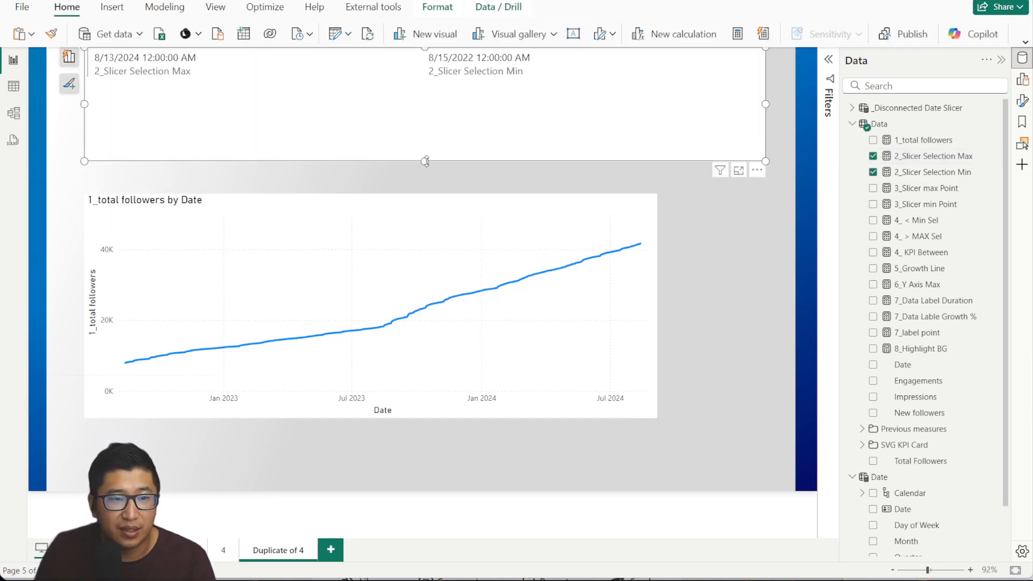
Add a compact slicer on _Disconnected Date Slicer[Date] spanning 5/14/2023–12/2/2023.
{"action": "left_click", "coordinate": [925, 109]}
{"action": "left_click_drag", "start_coordinate": [903, 124], "coordinate": [479, 136]}
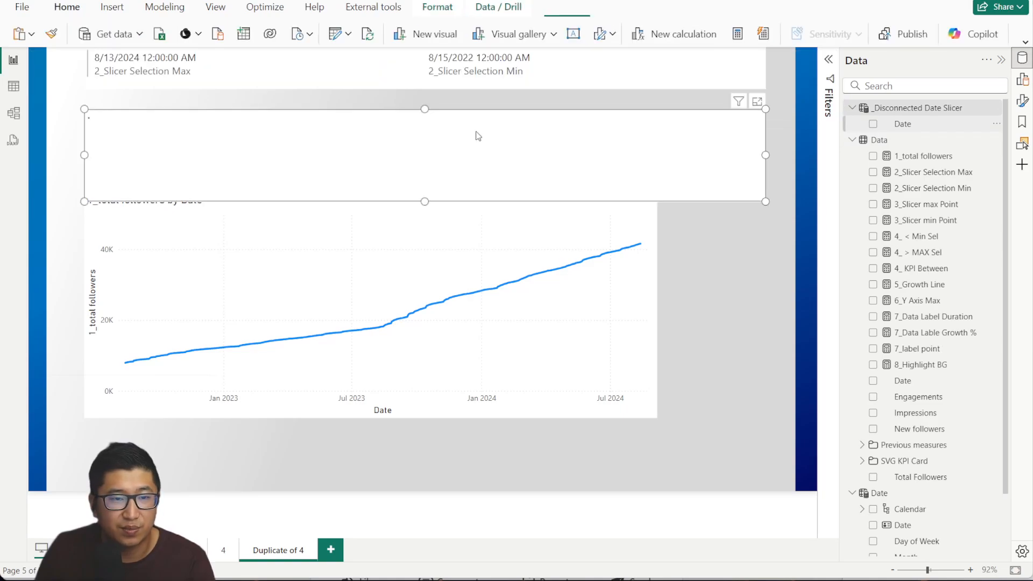
{"action": "left_click", "coordinate": [191, 162]}
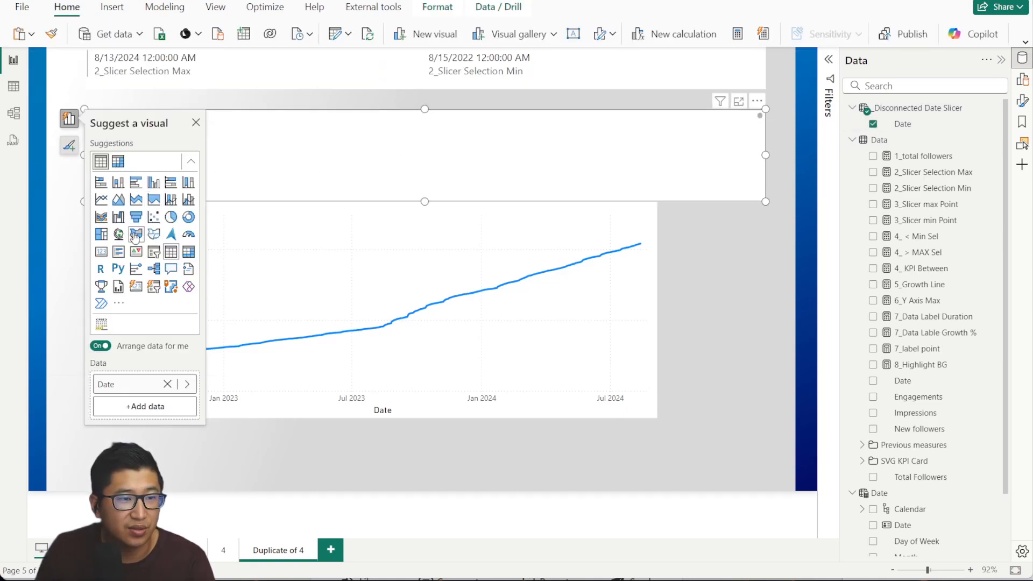
{"action": "left_click", "coordinate": [154, 251]}
{"action": "left_click_drag", "start_coordinate": [102, 156], "coordinate": [345, 157]}
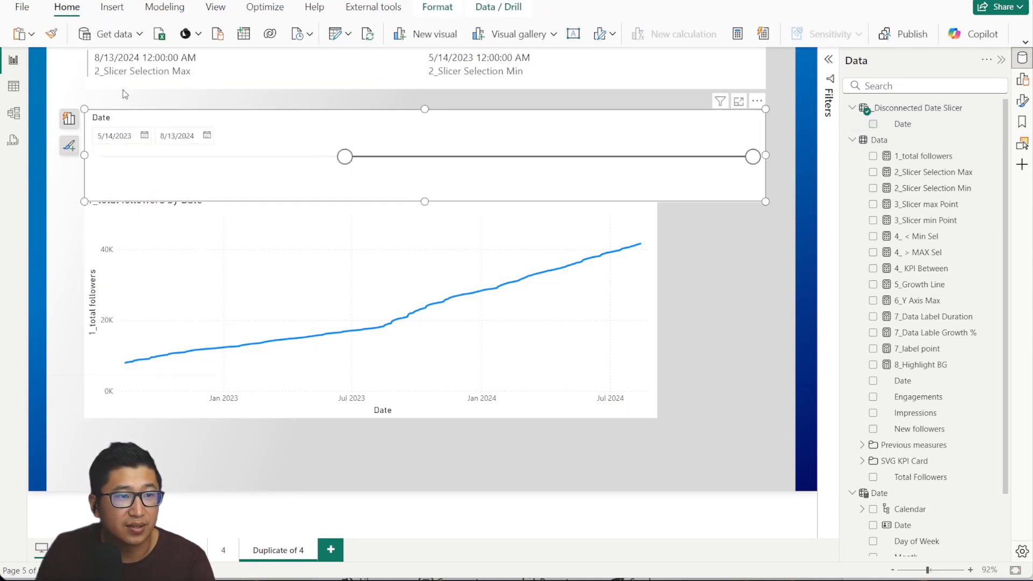
{"action": "left_click_drag", "start_coordinate": [753, 157], "coordinate": [526, 156]}
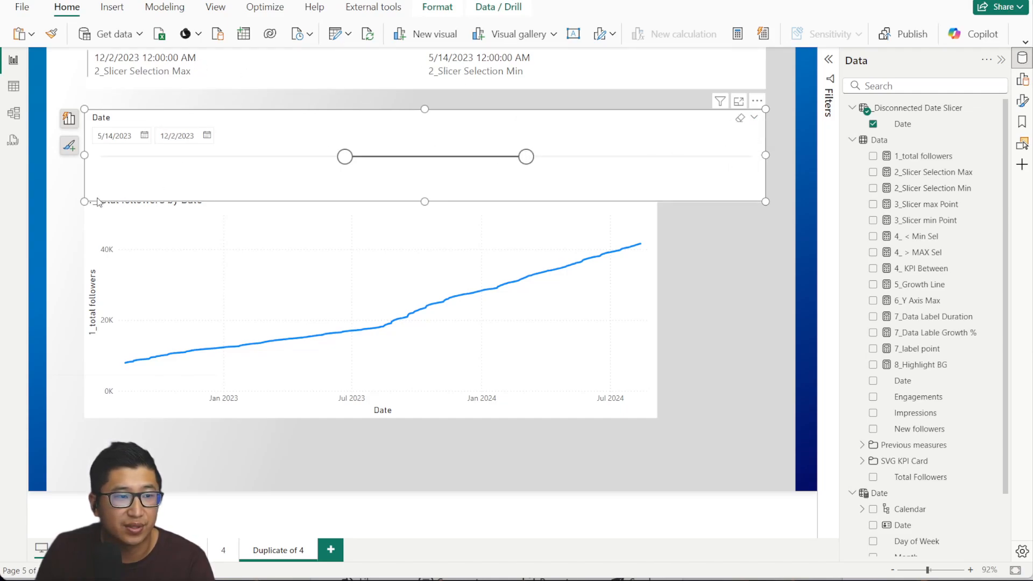
{"action": "left_click_drag", "start_coordinate": [84, 202], "coordinate": [456, 181]}
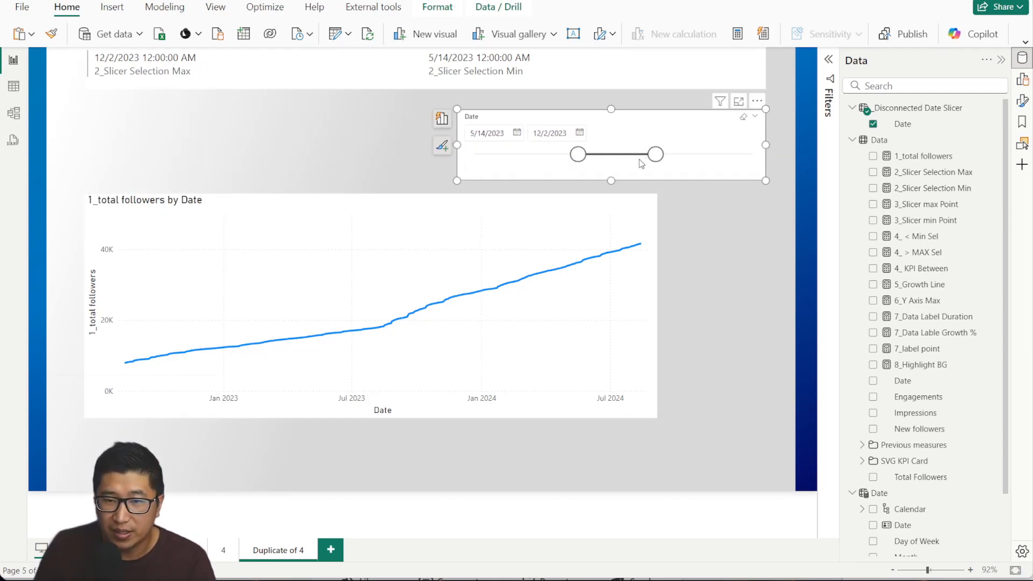
Change the disconnected Date column's data type to Date.
{"action": "left_click", "coordinate": [917, 130]}
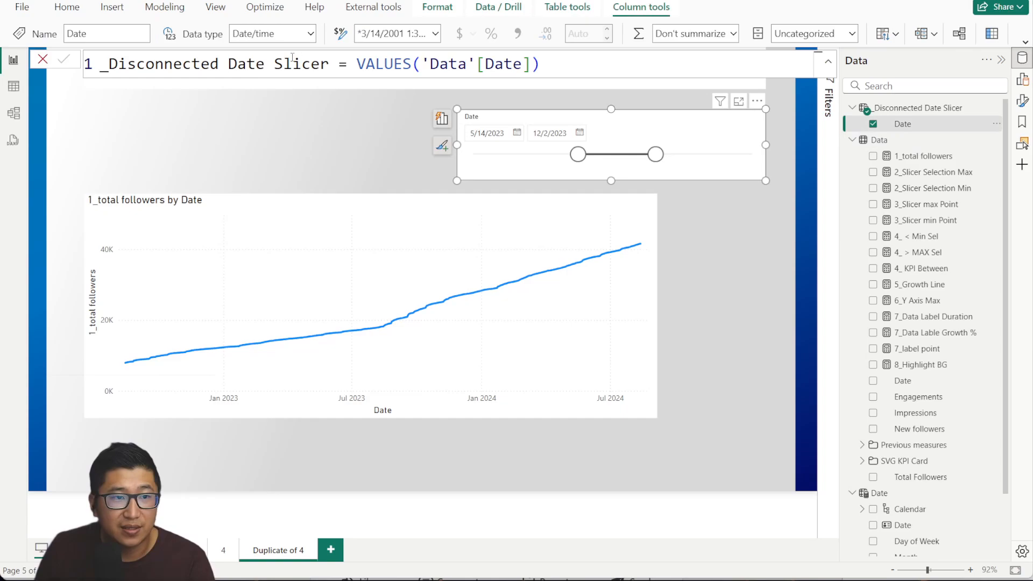
{"action": "left_click", "coordinate": [311, 34]}
{"action": "left_click", "coordinate": [302, 144]}
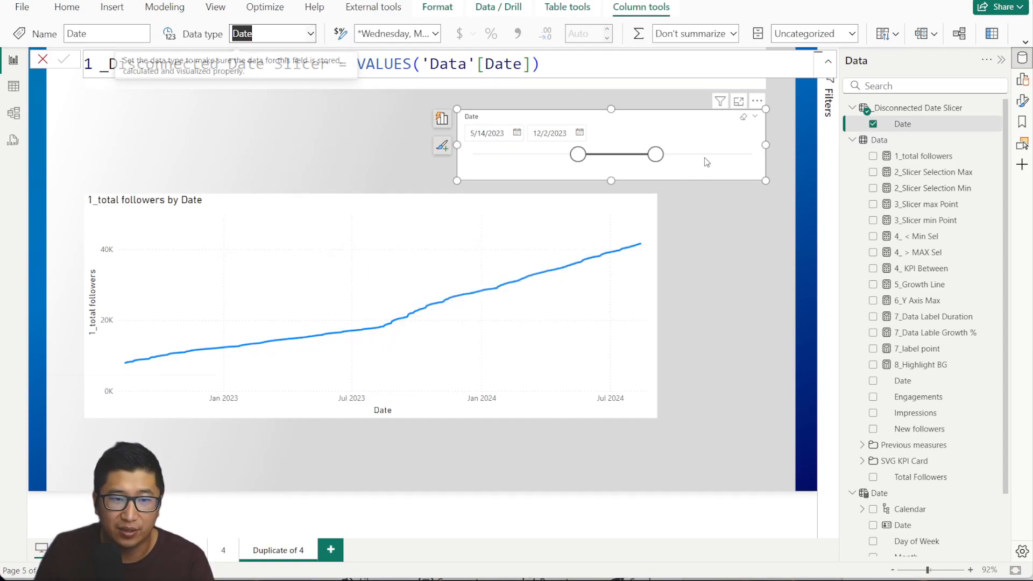
Adjust the slicer's dates and turn off Responsive under Properties > Advanced options.
{"action": "left_click_drag", "start_coordinate": [578, 154], "coordinate": [538, 155]}
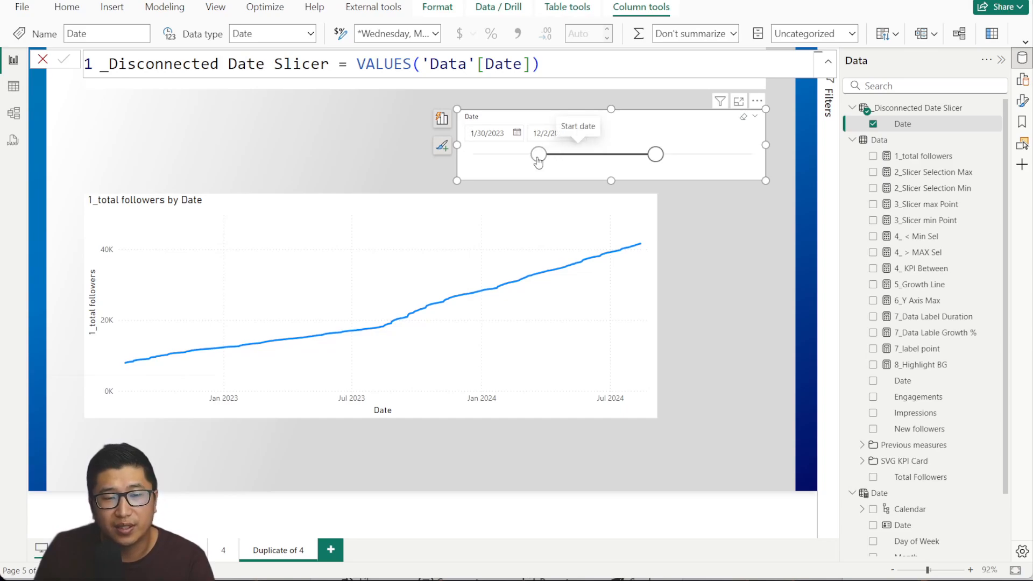
{"action": "mouse_move", "coordinate": [650, 161]}
{"action": "left_mouse_down"}
{"action": "mouse_move", "coordinate": [683, 156]}
{"action": "mouse_move", "coordinate": [638, 160]}
{"action": "left_mouse_up"}
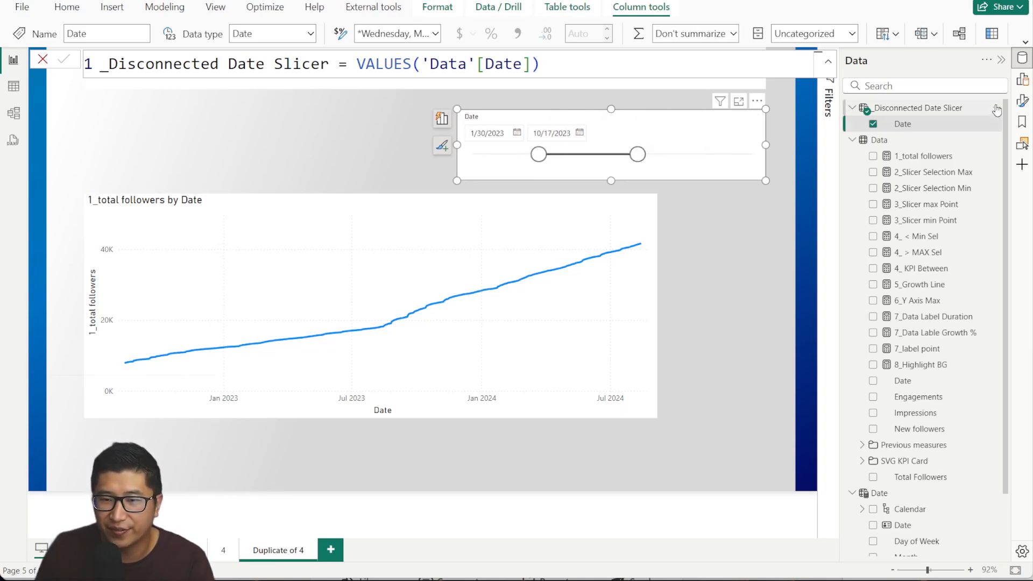
{"action": "left_click", "coordinate": [1023, 102]}
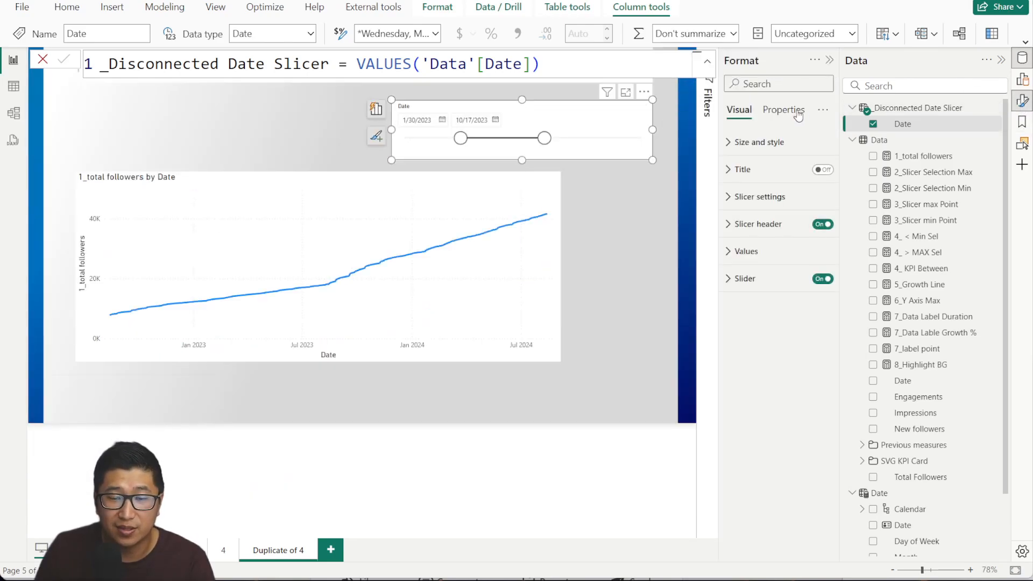
{"action": "left_click", "coordinate": [798, 114]}
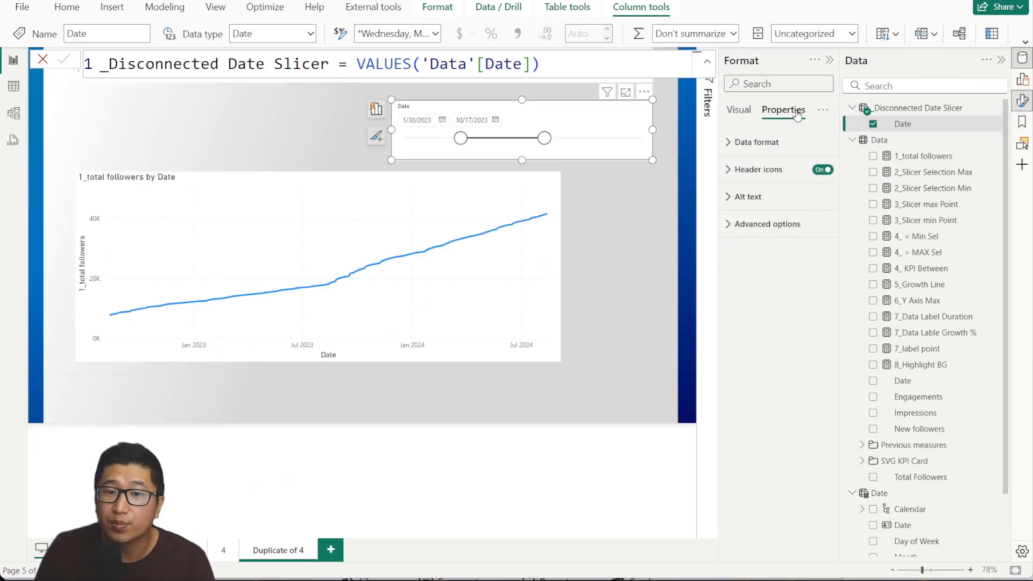
{"action": "left_click", "coordinate": [753, 230]}
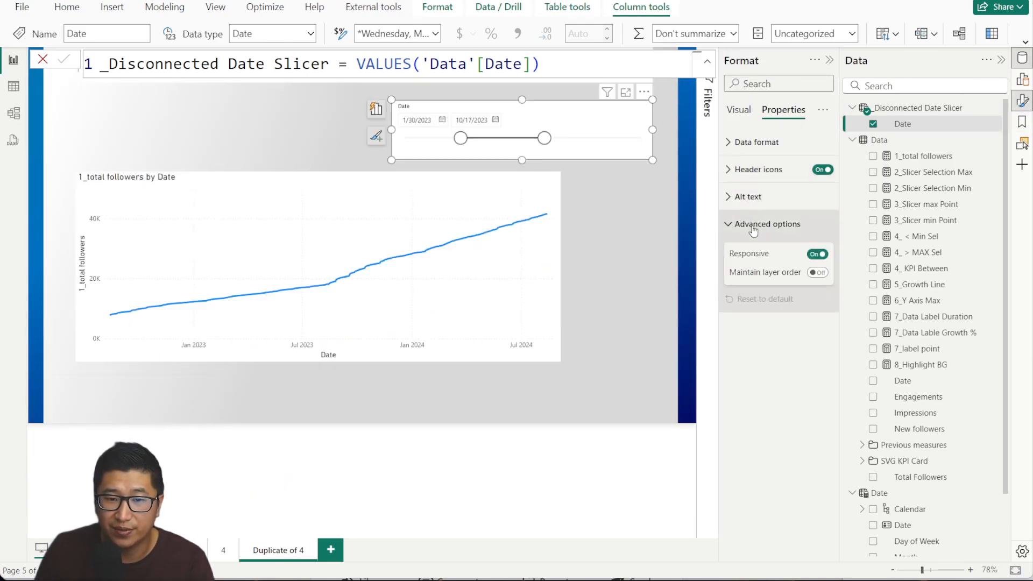
{"action": "left_click", "coordinate": [819, 255]}
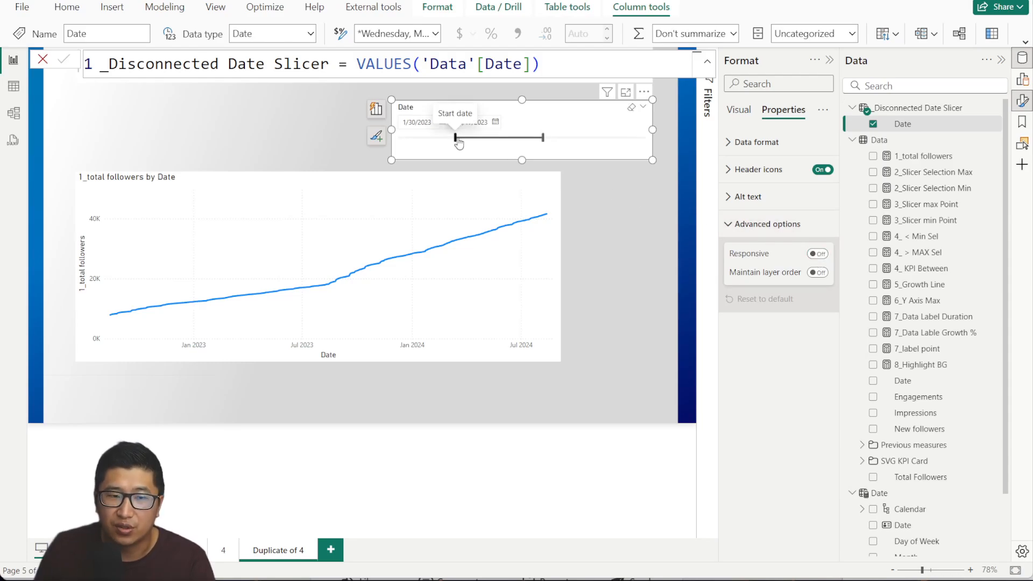
Set the slicer range to 5/26/2023–12/28/2023, keeping Responsive off.
{"action": "left_click_drag", "start_coordinate": [455, 139], "coordinate": [435, 137]}
{"action": "left_click_drag", "start_coordinate": [542, 138], "coordinate": [570, 138]}
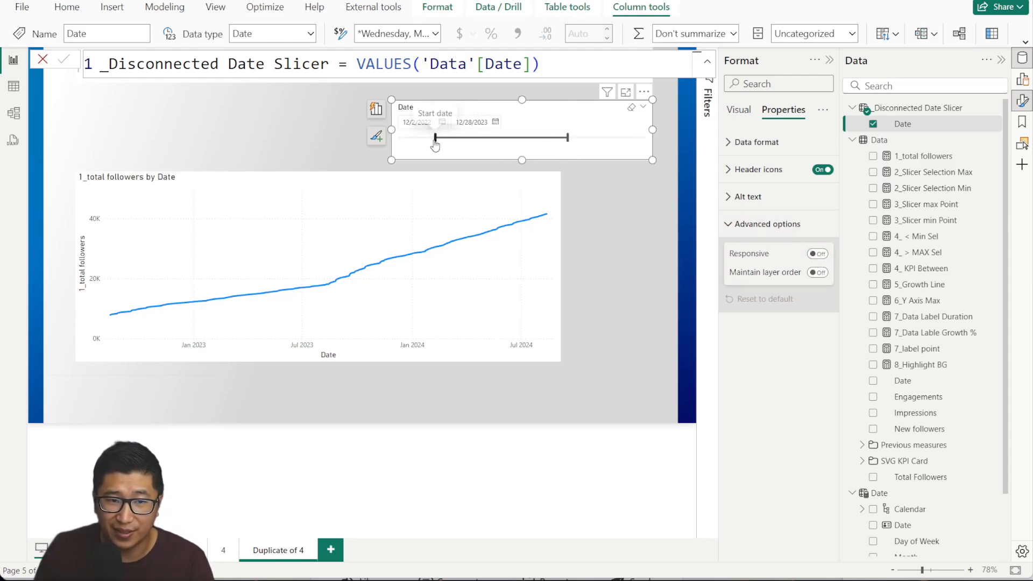
{"action": "left_click_drag", "start_coordinate": [434, 144], "coordinate": [503, 139]}
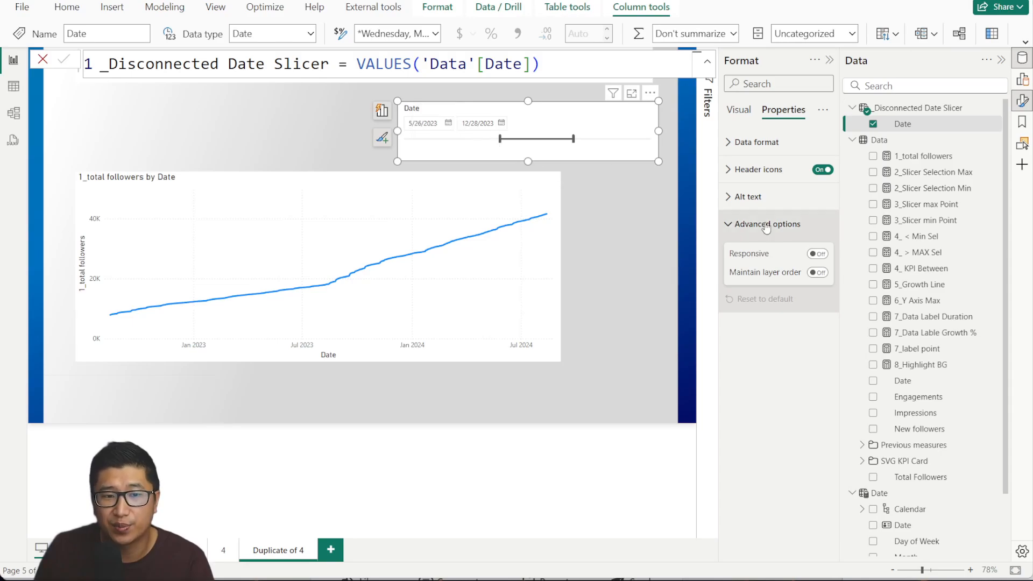
{"action": "left_click", "coordinate": [813, 255]}
{"action": "left_click", "coordinate": [814, 255]}
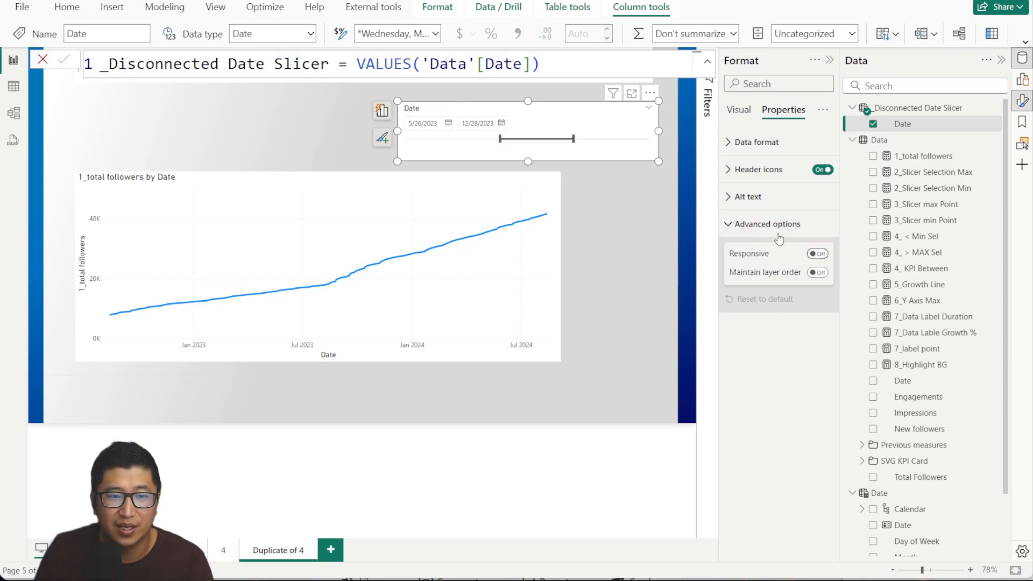
{"action": "left_click", "coordinate": [738, 110]}
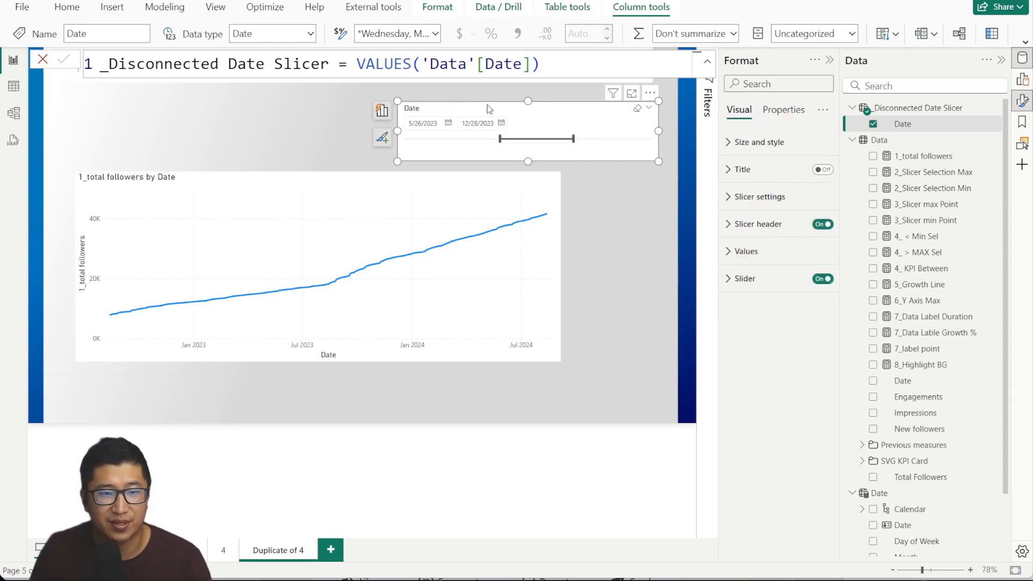
Review and add 3_Slicer max Point and 3_Slicer min Point to the followers line chart.
{"action": "left_click", "coordinate": [924, 206]}
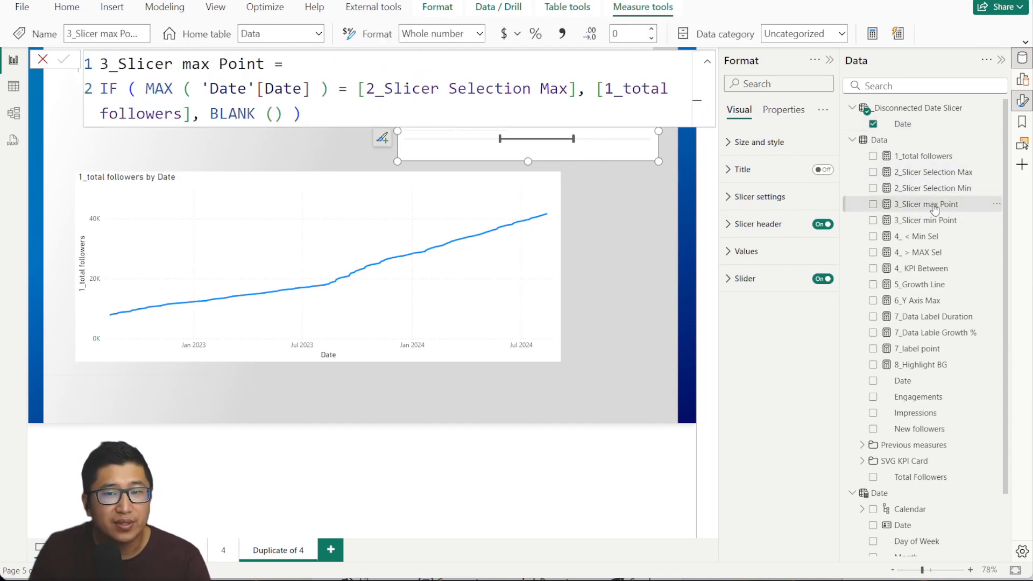
{"action": "left_click", "coordinate": [926, 220]}
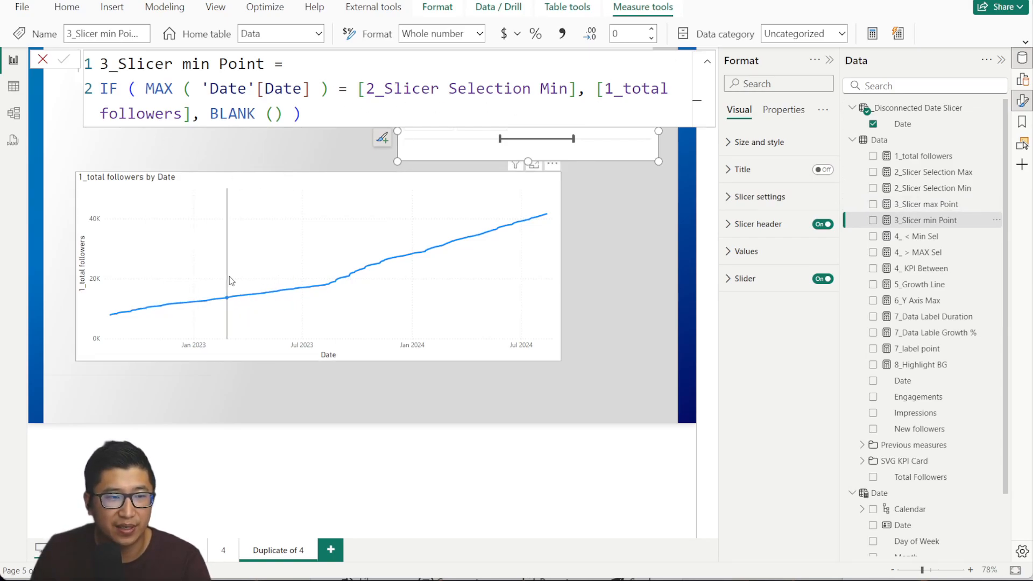
{"action": "left_click", "coordinate": [120, 86]}
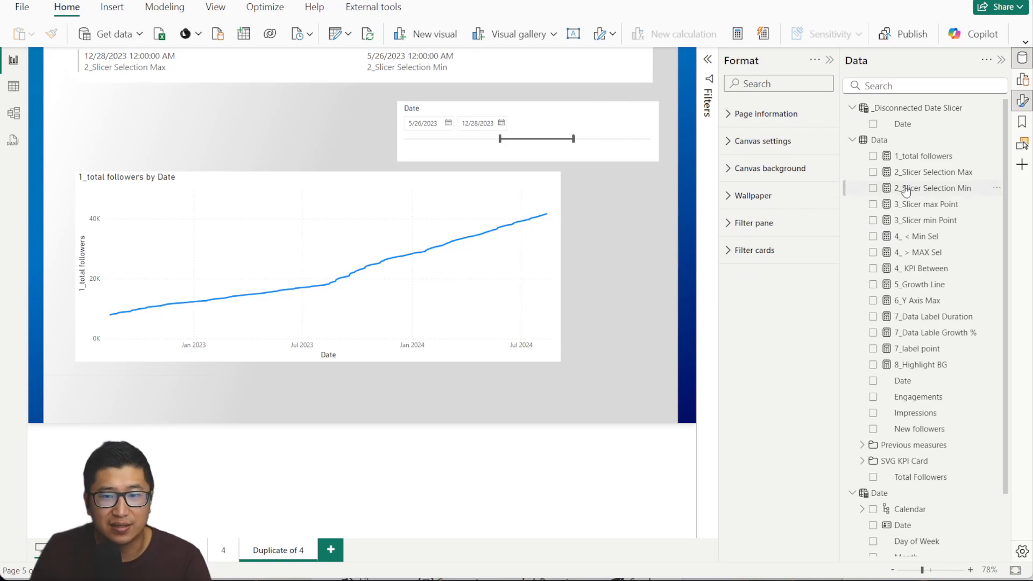
{"action": "left_click_drag", "start_coordinate": [941, 205], "coordinate": [244, 245]}
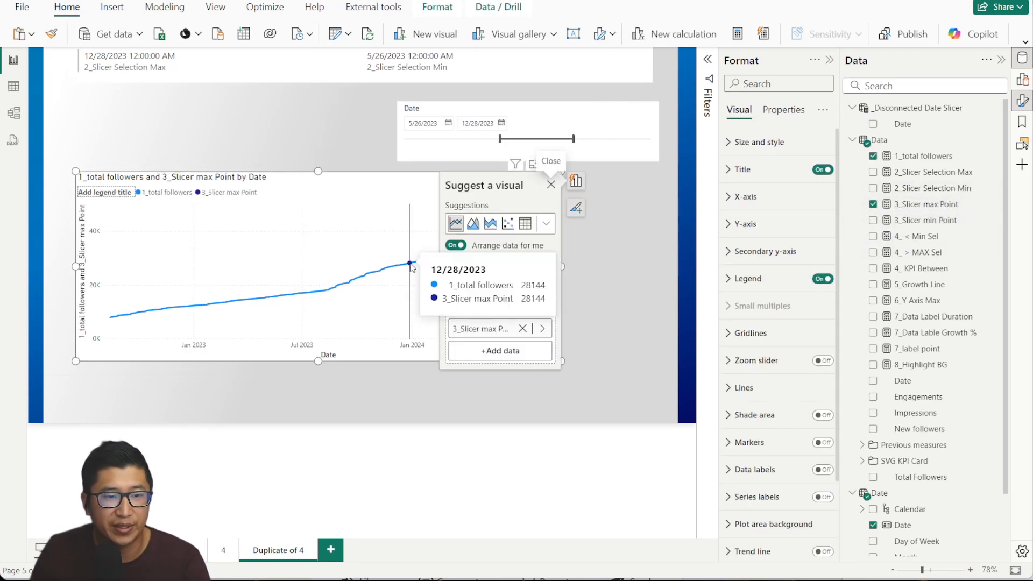
{"action": "left_click", "coordinate": [920, 220]}
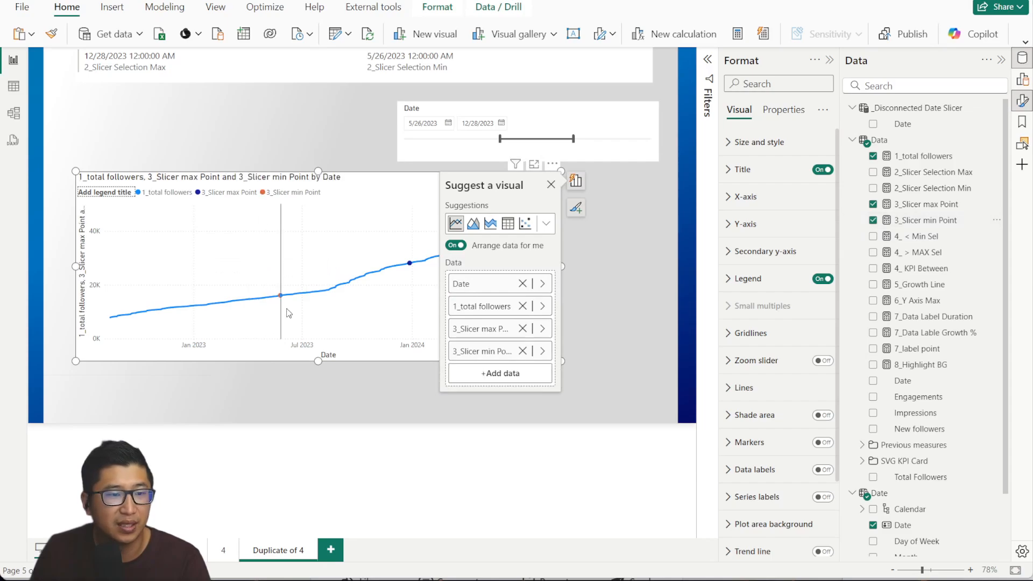
Examine the 3_Slicer min Point formula's date comparison, then cancel without changes.
{"action": "left_click", "coordinate": [925, 220]}
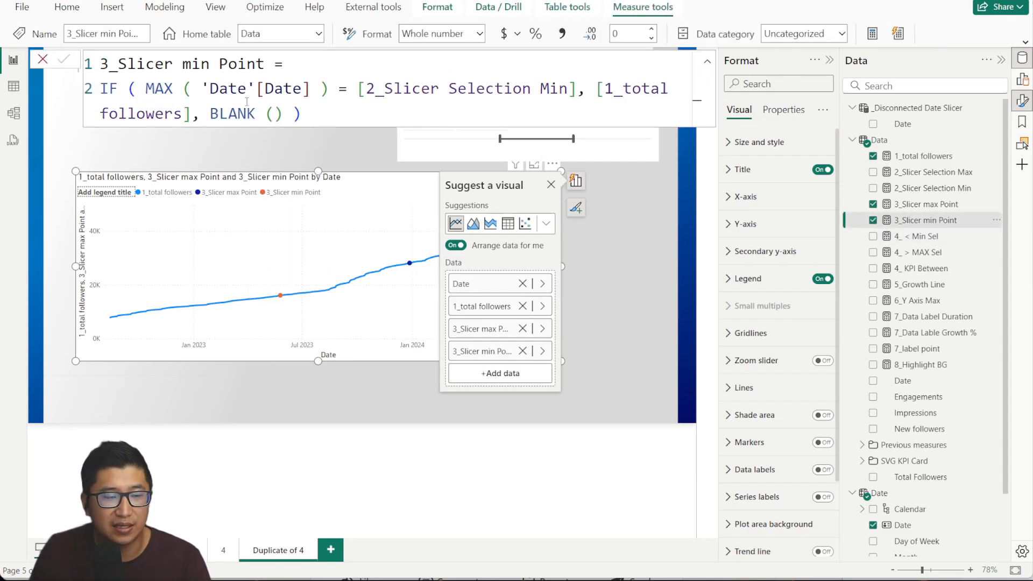
{"action": "left_click_drag", "start_coordinate": [129, 88], "coordinate": [347, 89]}
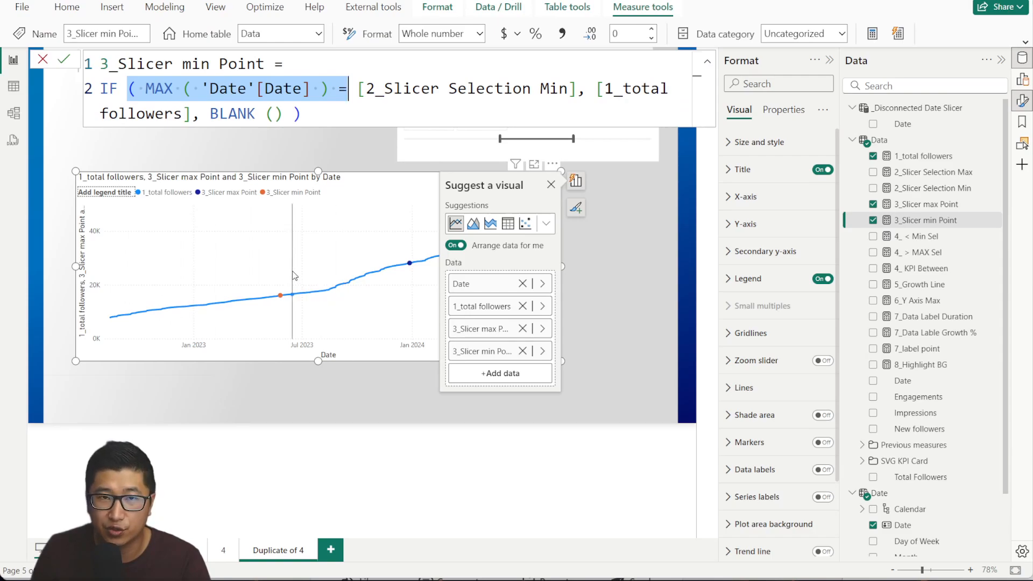
{"action": "mouse_move", "coordinate": [295, 271]}
{"action": "left_click", "coordinate": [365, 89]}
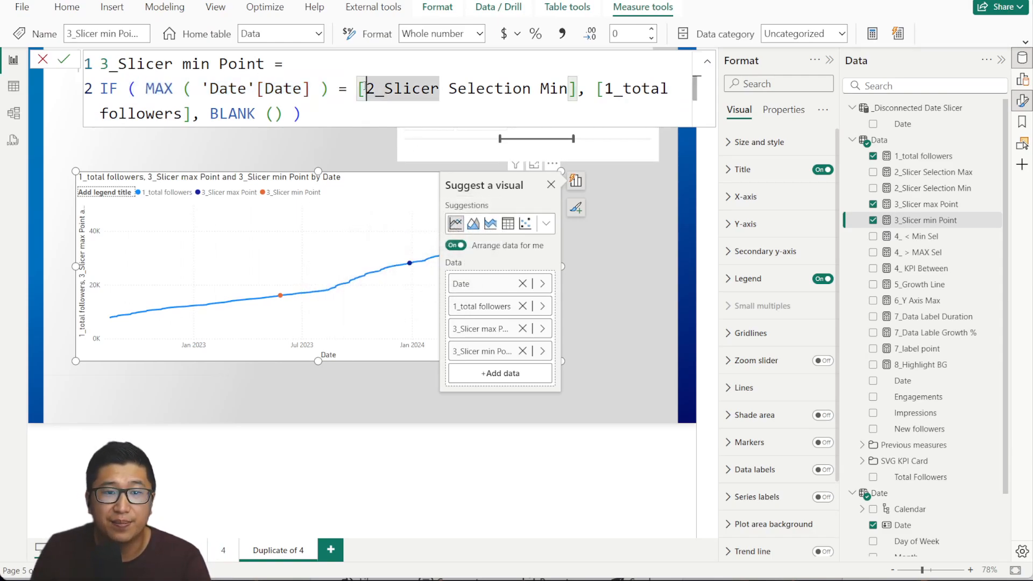
{"action": "key", "text": "shift+Up"}
{"action": "left_click", "coordinate": [577, 94]}
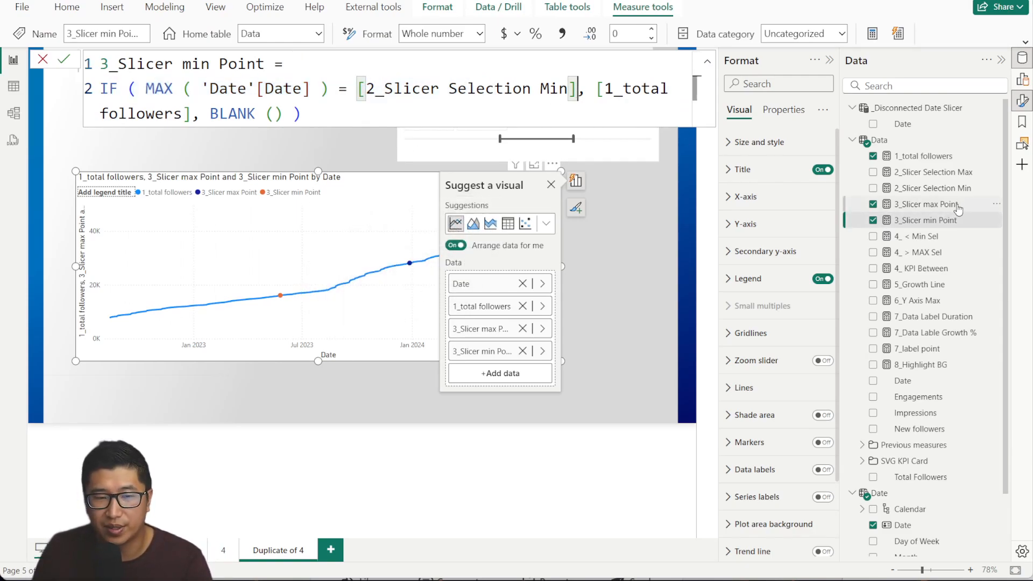
{"action": "left_click_drag", "start_coordinate": [596, 89], "coordinate": [192, 115]}
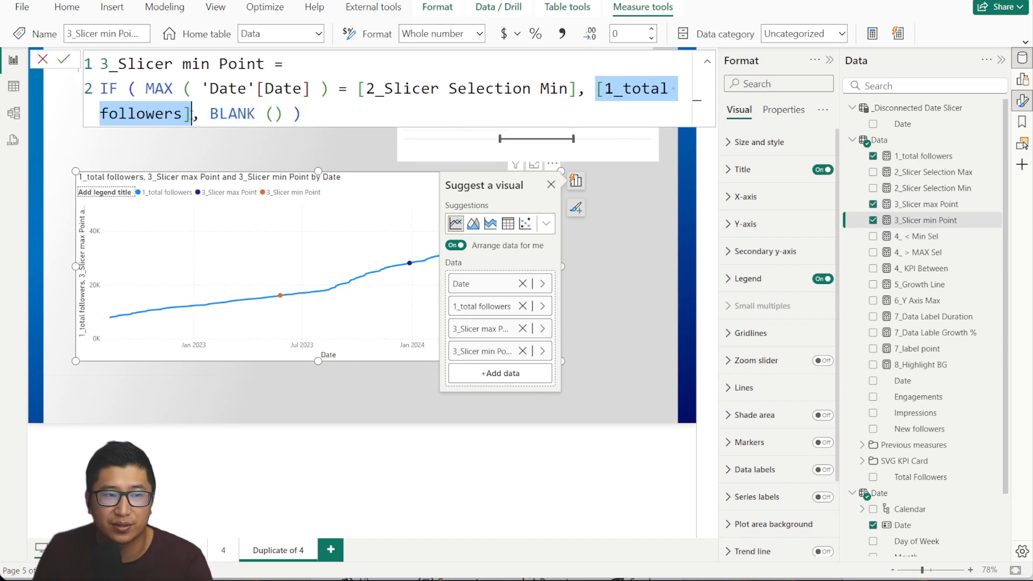
{"action": "left_click", "coordinate": [293, 114]}
{"action": "left_click", "coordinate": [42, 61]}
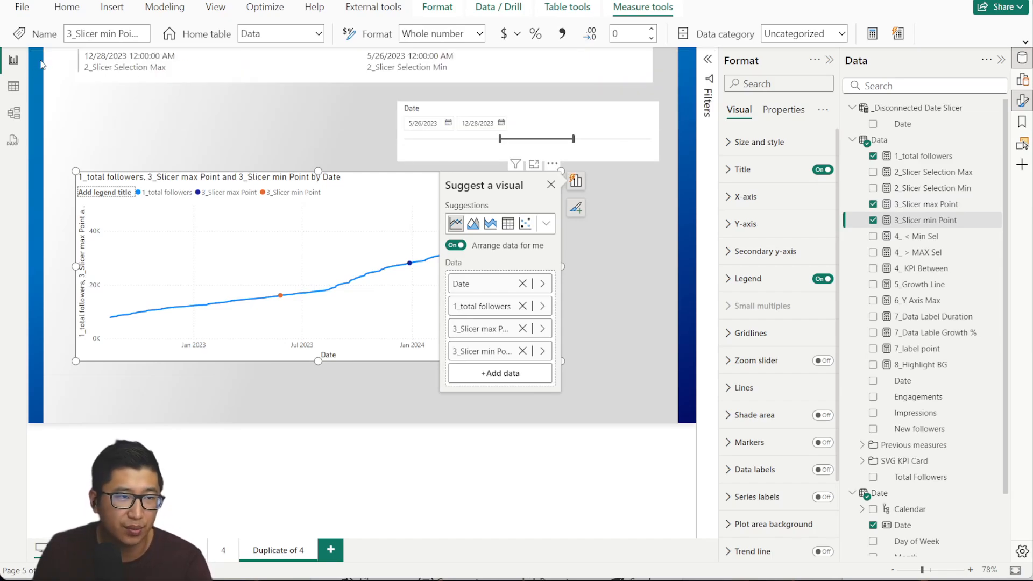
{"action": "left_click", "coordinate": [551, 183]}
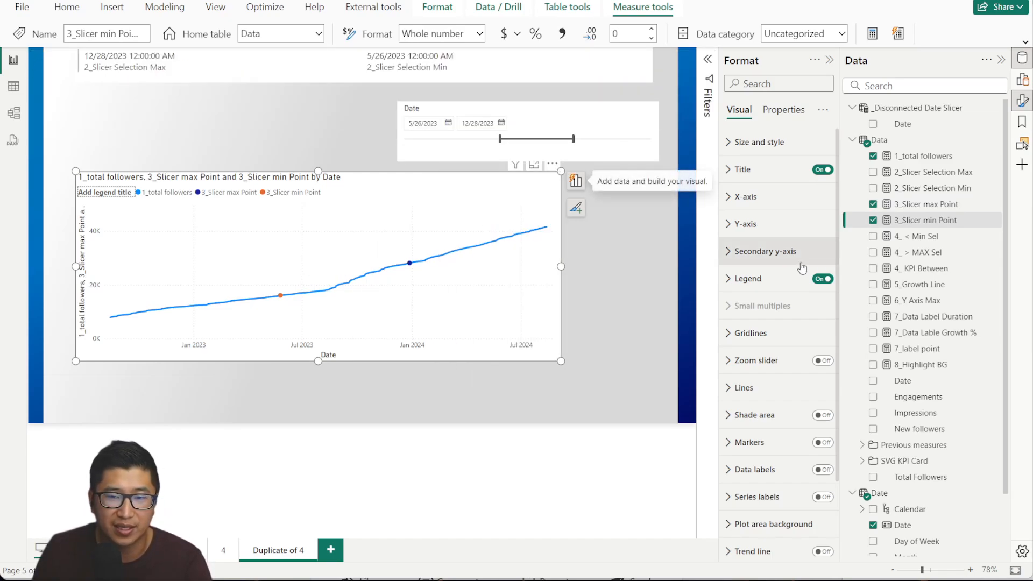
{"action": "left_click", "coordinate": [930, 239]}
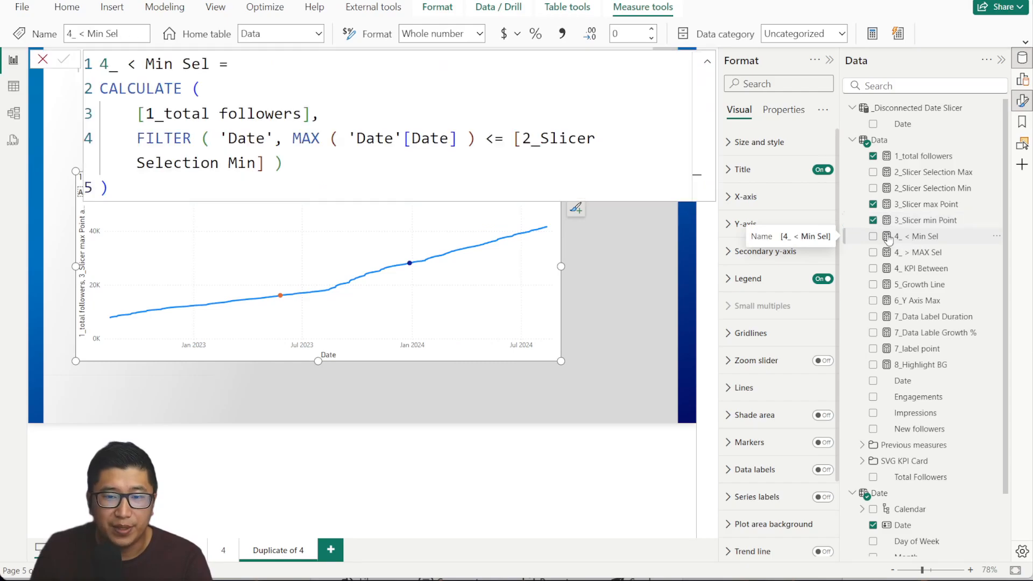
{"action": "left_click_drag", "start_coordinate": [128, 64], "coordinate": [211, 64]}
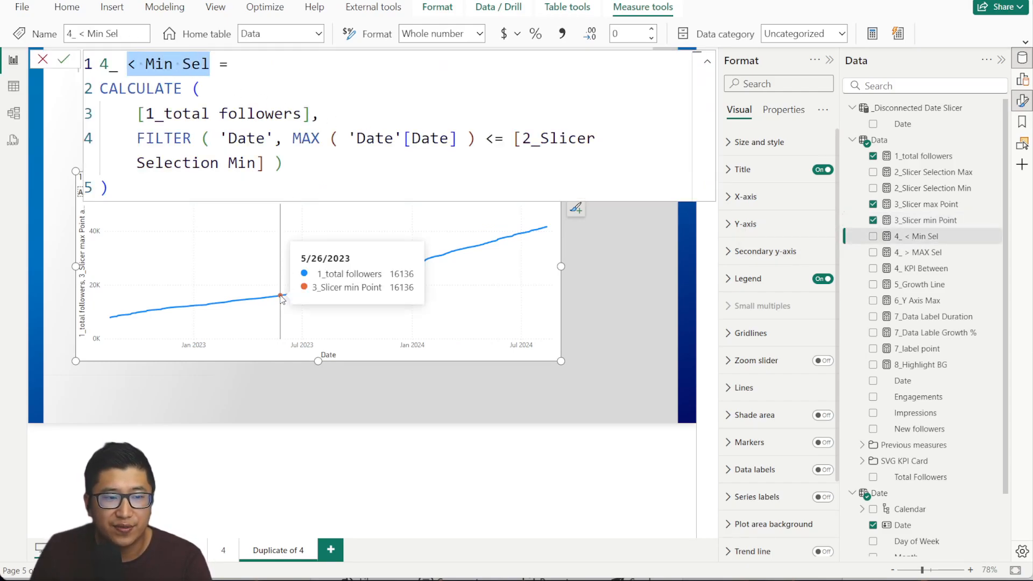
{"action": "left_click", "coordinate": [198, 88]}
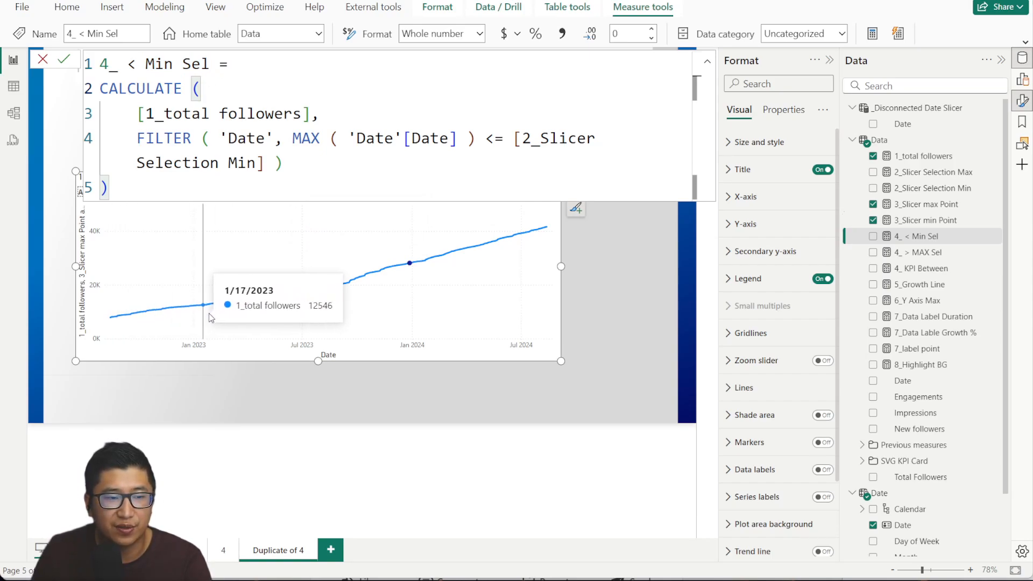
{"action": "left_click", "coordinate": [287, 144]}
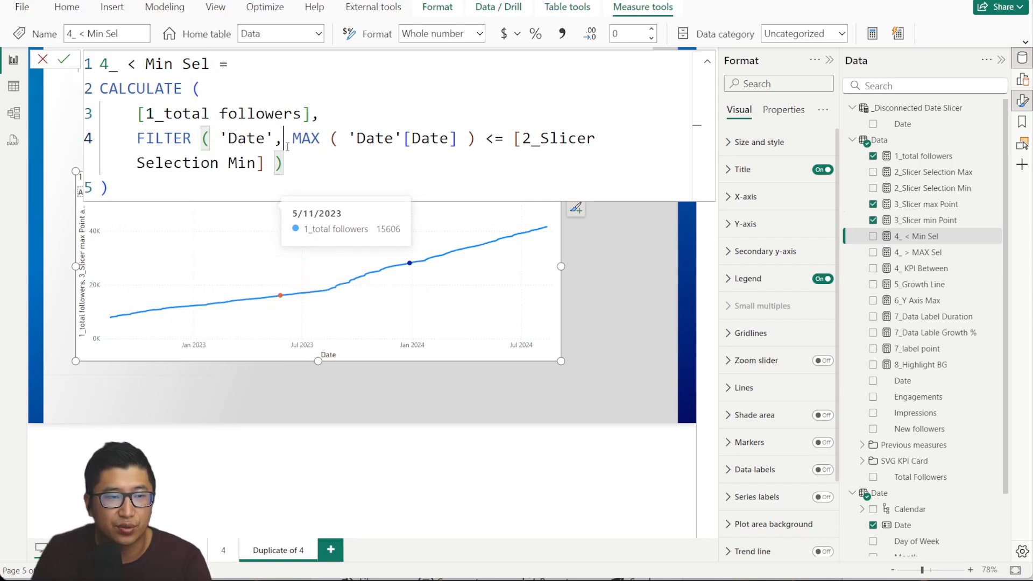
{"action": "left_click", "coordinate": [238, 94]}
{"action": "left_click", "coordinate": [140, 114]}
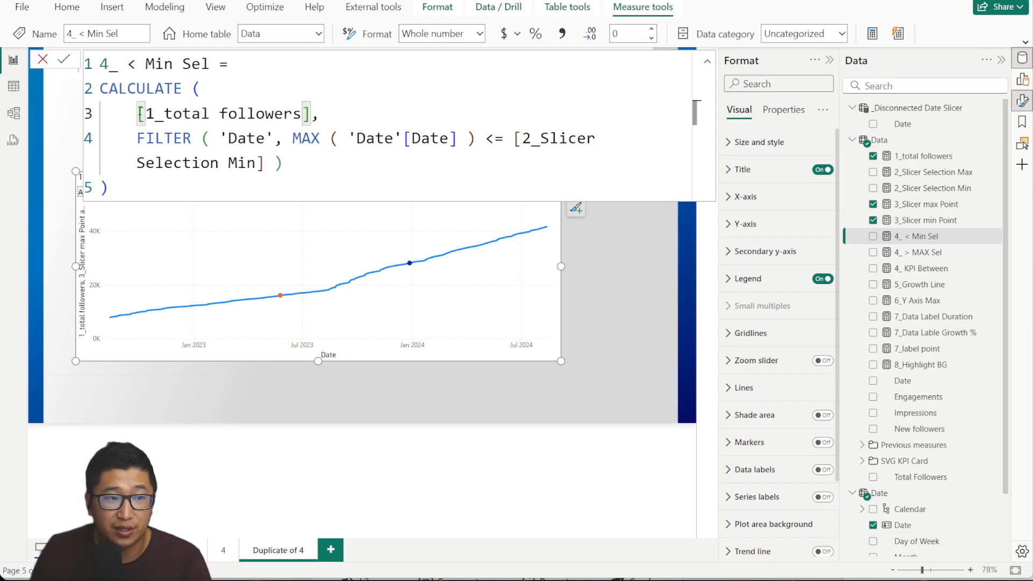
{"action": "left_click_drag", "start_coordinate": [139, 111], "coordinate": [313, 112]}
{"action": "left_click", "coordinate": [281, 160]}
{"action": "left_click_drag", "start_coordinate": [148, 140], "coordinate": [480, 143]}
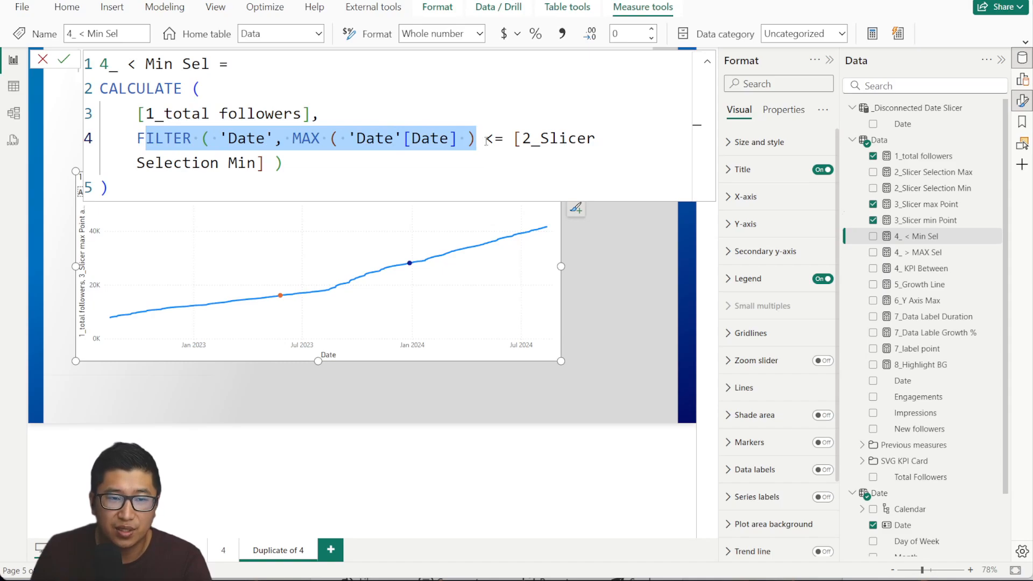
{"action": "left_click", "coordinate": [515, 140]}
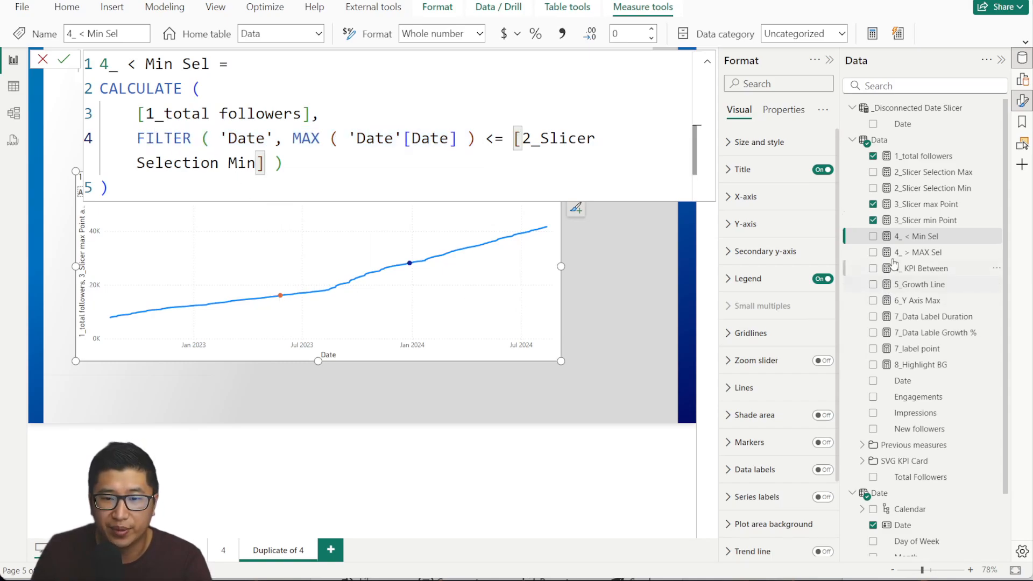
{"action": "left_click_drag", "start_coordinate": [938, 236], "coordinate": [259, 321]}
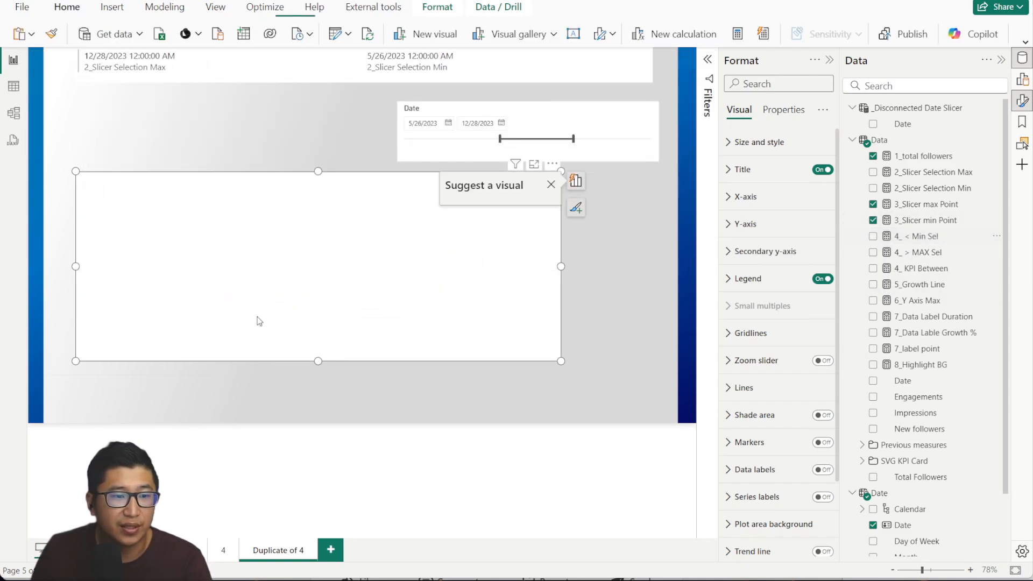
{"action": "key", "text": "ctrl+z"}
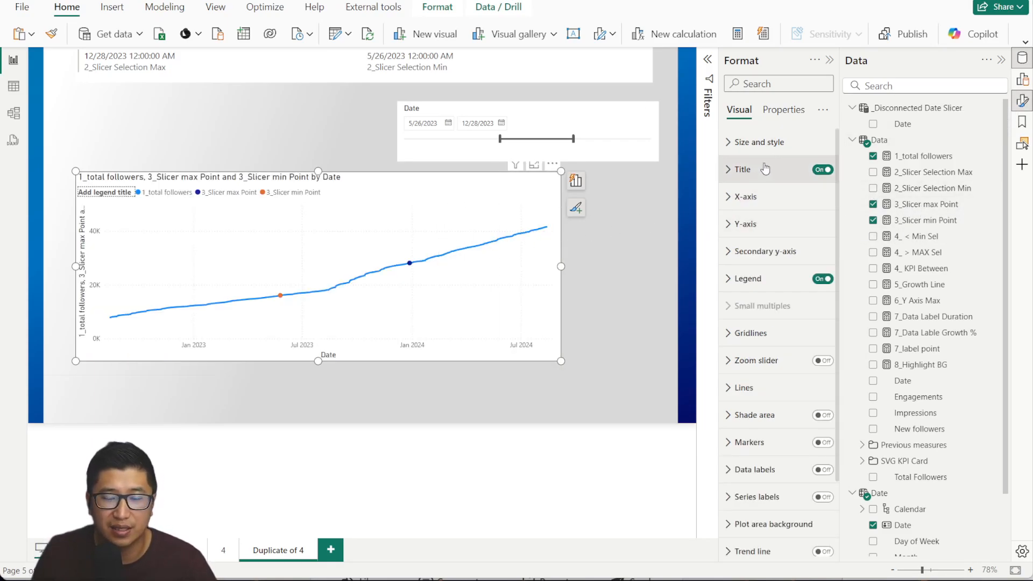
{"action": "mouse_move", "coordinate": [438, 235]}
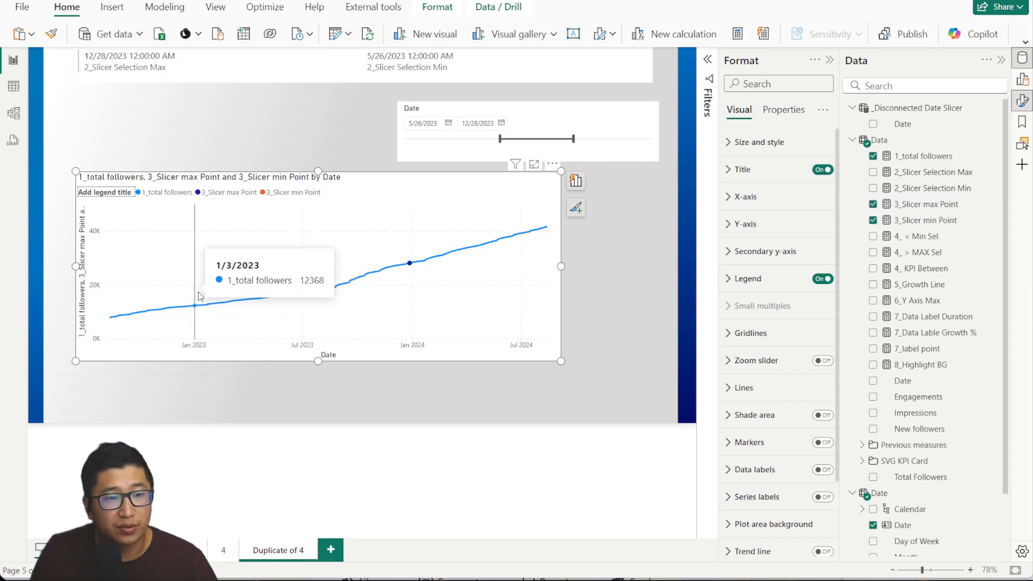
Change the followers line chart into an area chart.
{"action": "left_click", "coordinate": [1022, 80]}
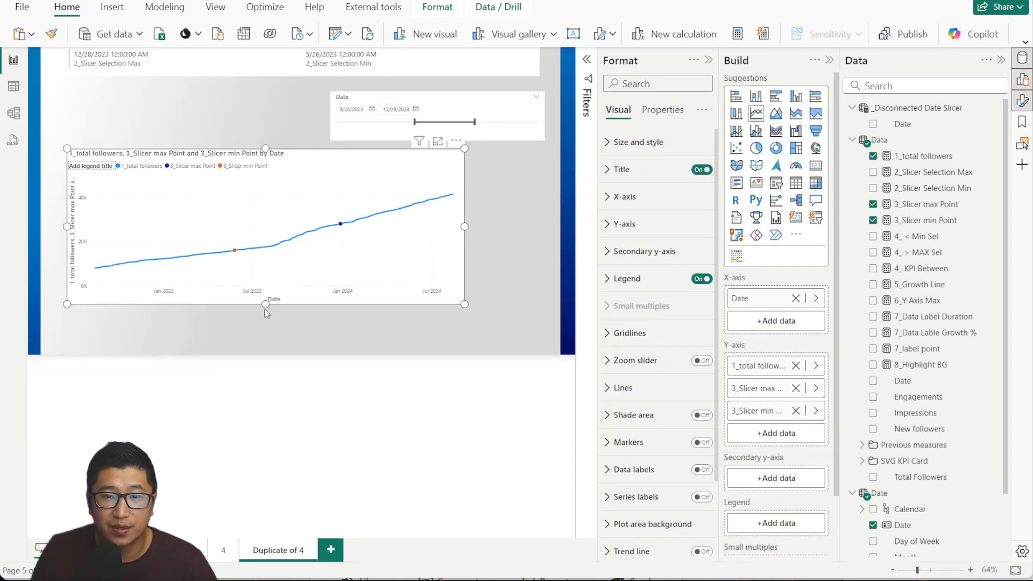
{"action": "left_click", "coordinate": [776, 113]}
{"action": "left_click", "coordinate": [829, 60]}
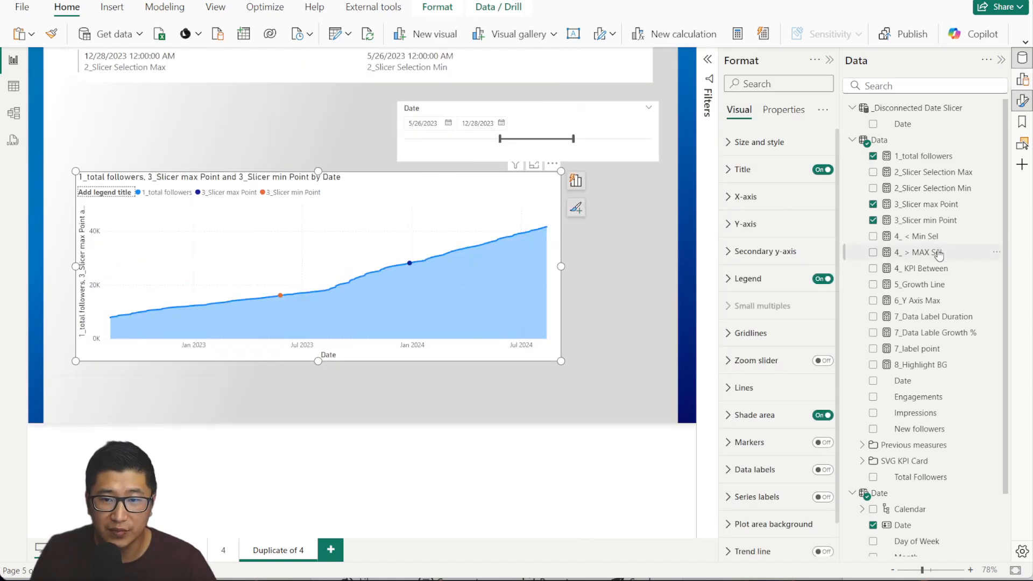
Add 4_ < Min Sel and 4_ > MAX Sel to the area chart.
{"action": "left_click_drag", "start_coordinate": [936, 242], "coordinate": [362, 244]}
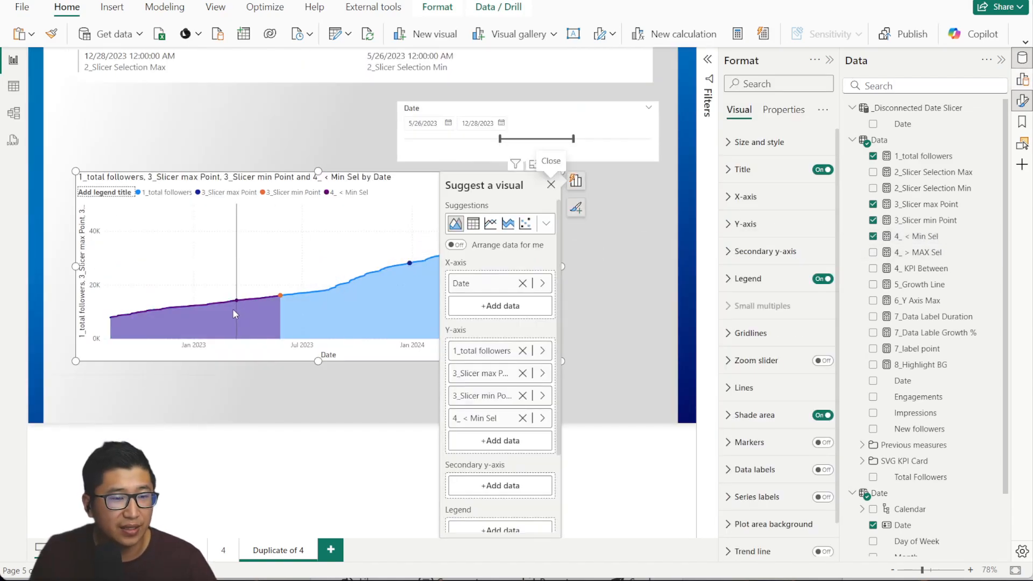
{"action": "left_click", "coordinate": [551, 185]}
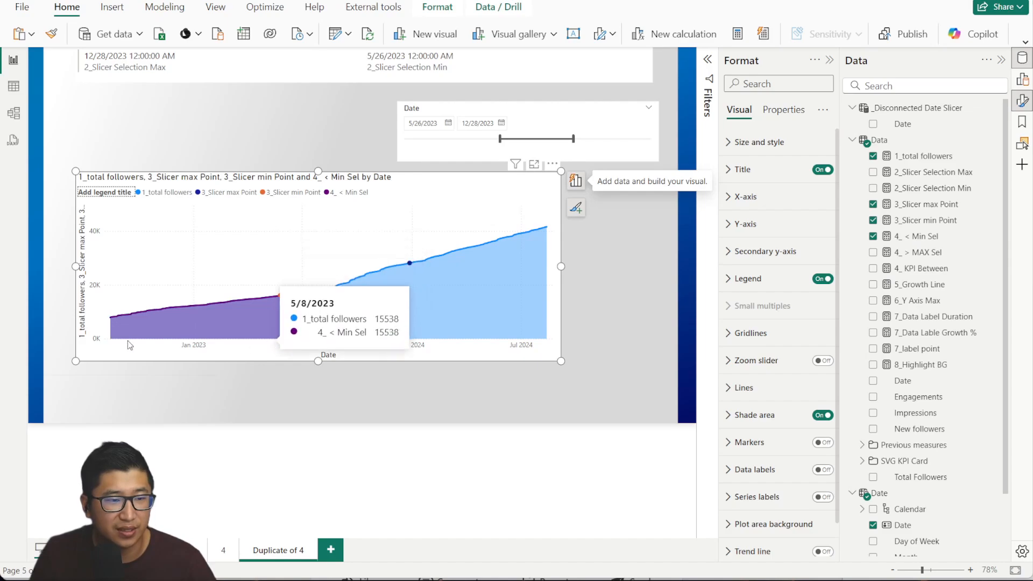
{"action": "mouse_move", "coordinate": [278, 299]}
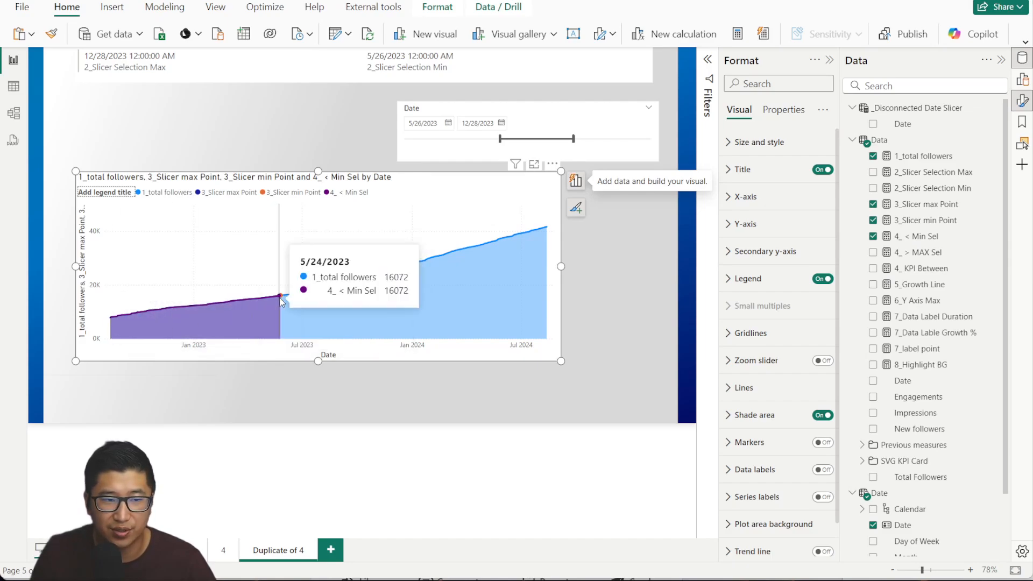
{"action": "left_click", "coordinate": [937, 253]}
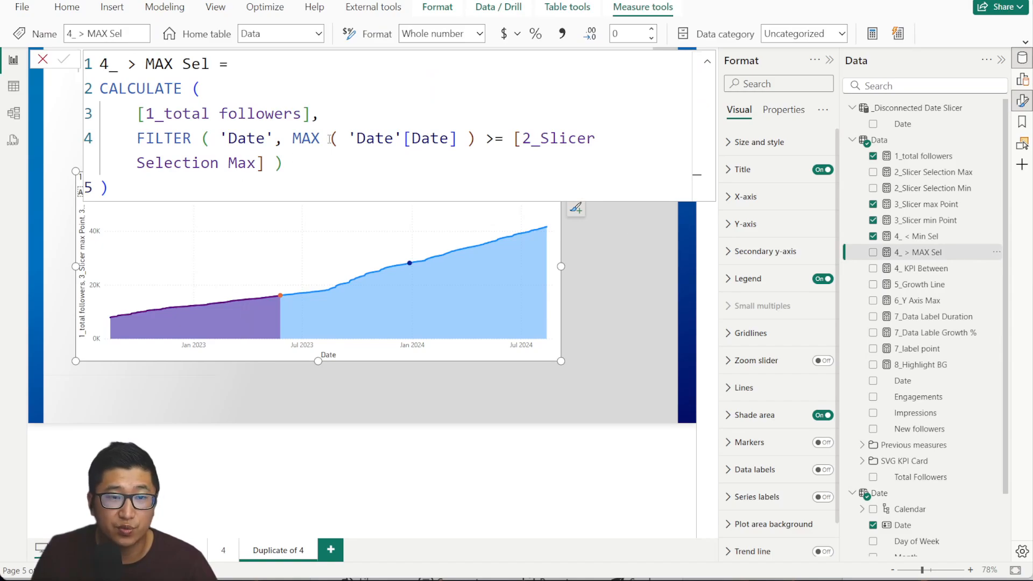
{"action": "left_click_drag", "start_coordinate": [247, 114], "coordinate": [265, 114]}
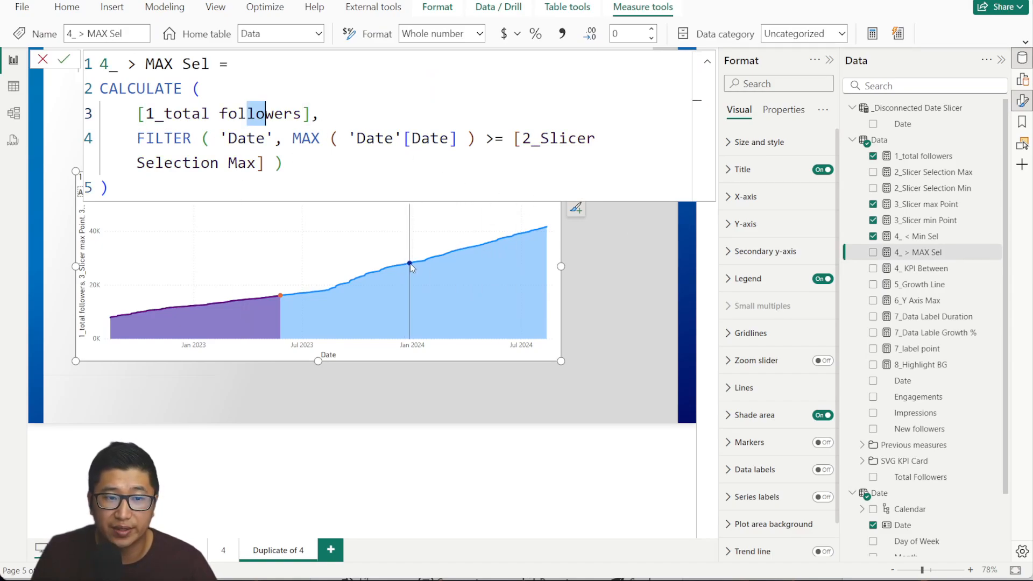
{"action": "left_click_drag", "start_coordinate": [914, 252], "coordinate": [455, 223]}
{"action": "left_click", "coordinate": [634, 273]}
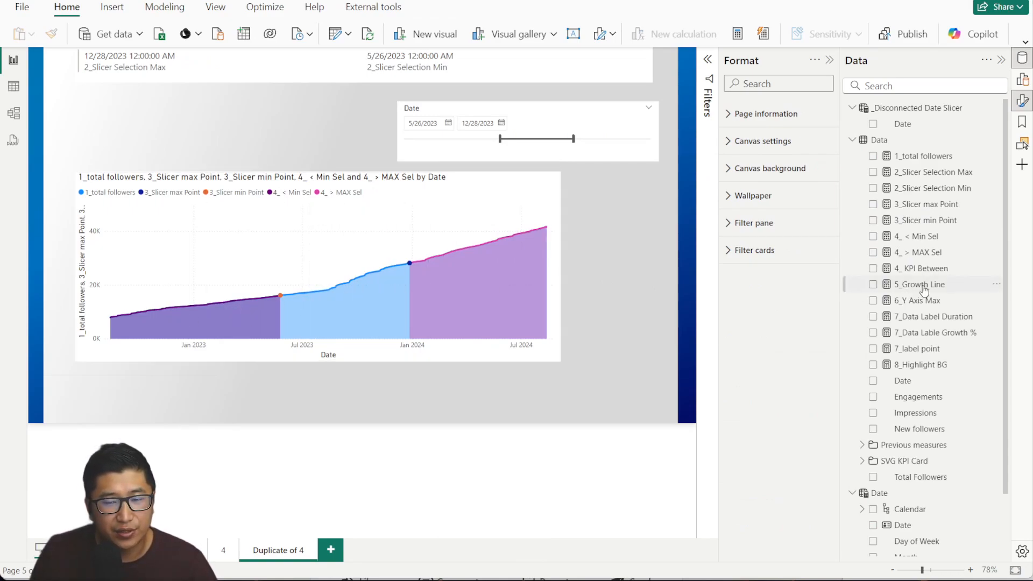
Select the area chart and move 1_total followers to the last Y-axis slot, then back to first.
{"action": "left_click", "coordinate": [514, 209]}
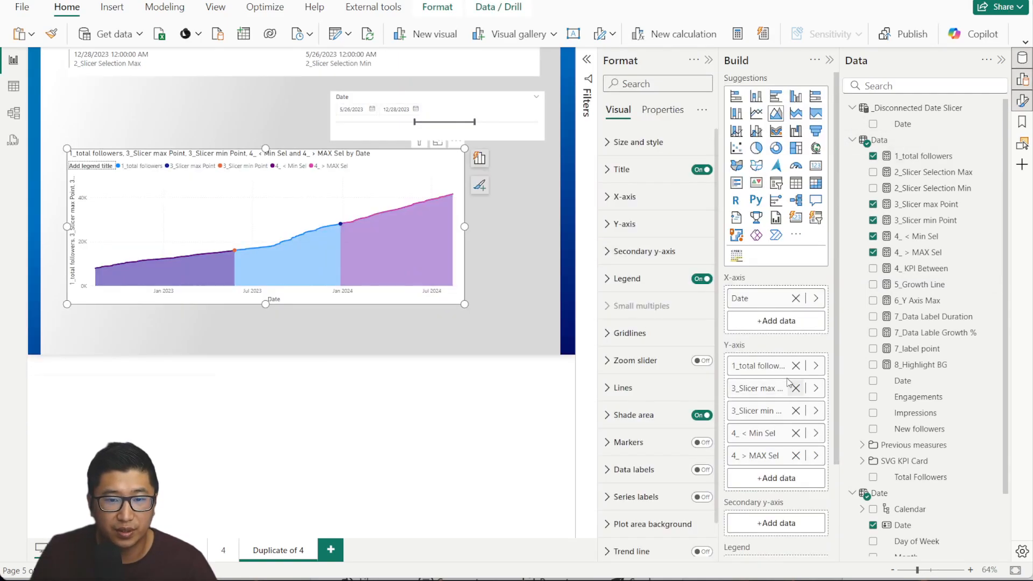
{"action": "left_click_drag", "start_coordinate": [772, 372], "coordinate": [768, 479]}
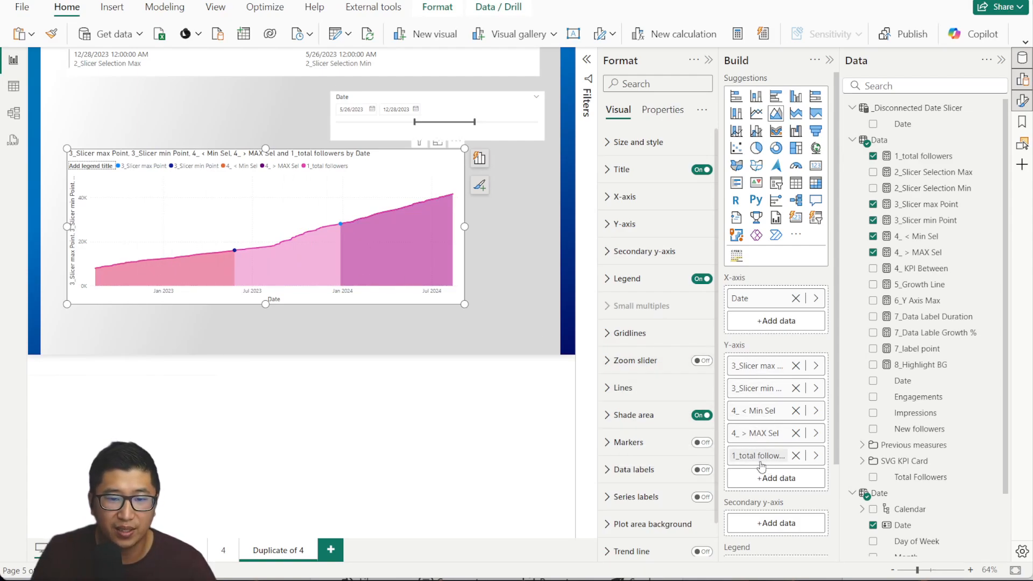
{"action": "left_click_drag", "start_coordinate": [756, 457], "coordinate": [757, 357]}
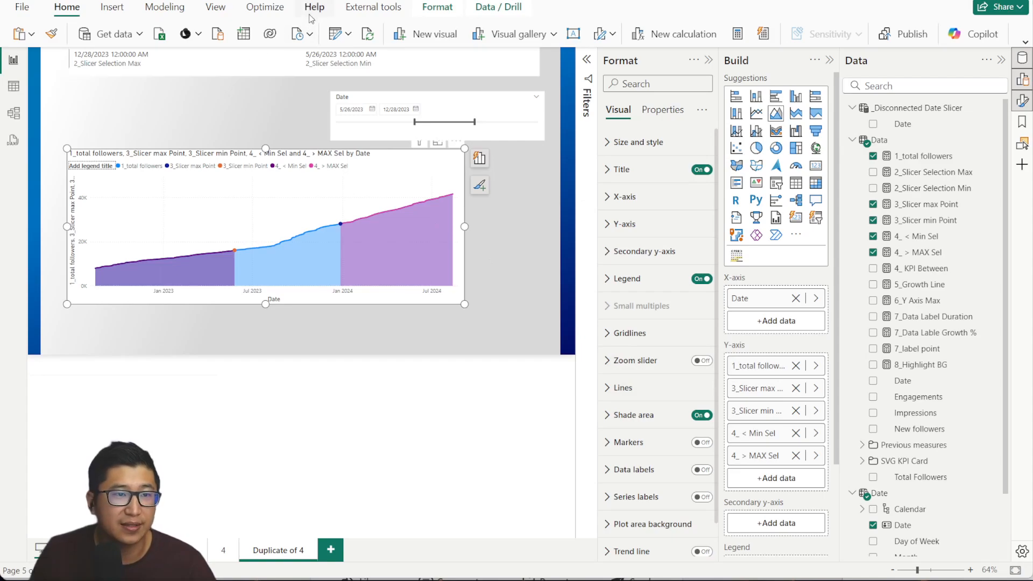
{"action": "left_click", "coordinate": [215, 8]}
{"action": "left_click", "coordinate": [25, 34]}
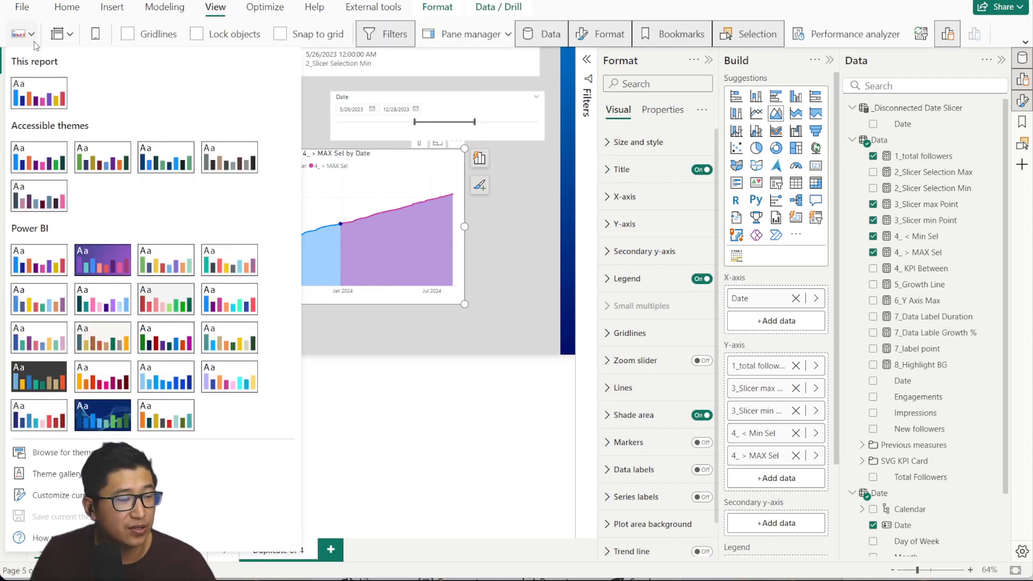
{"action": "left_click", "coordinate": [167, 494]}
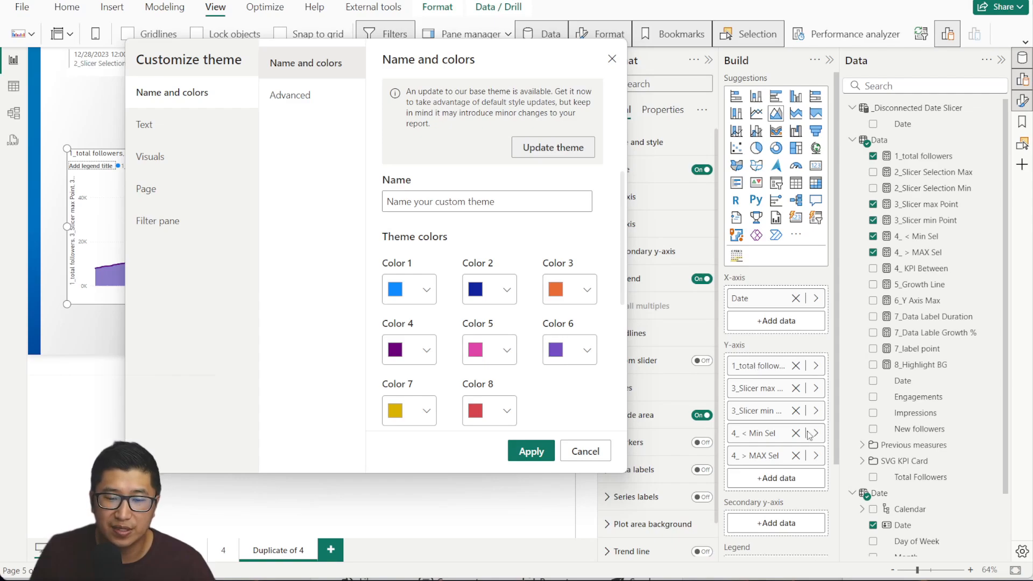
{"action": "left_click", "coordinate": [612, 59]}
{"action": "mouse_move", "coordinate": [758, 365]}
{"action": "left_mouse_down"}
{"action": "mouse_move", "coordinate": [758, 478]}
{"action": "mouse_move", "coordinate": [758, 362]}
{"action": "left_mouse_up"}
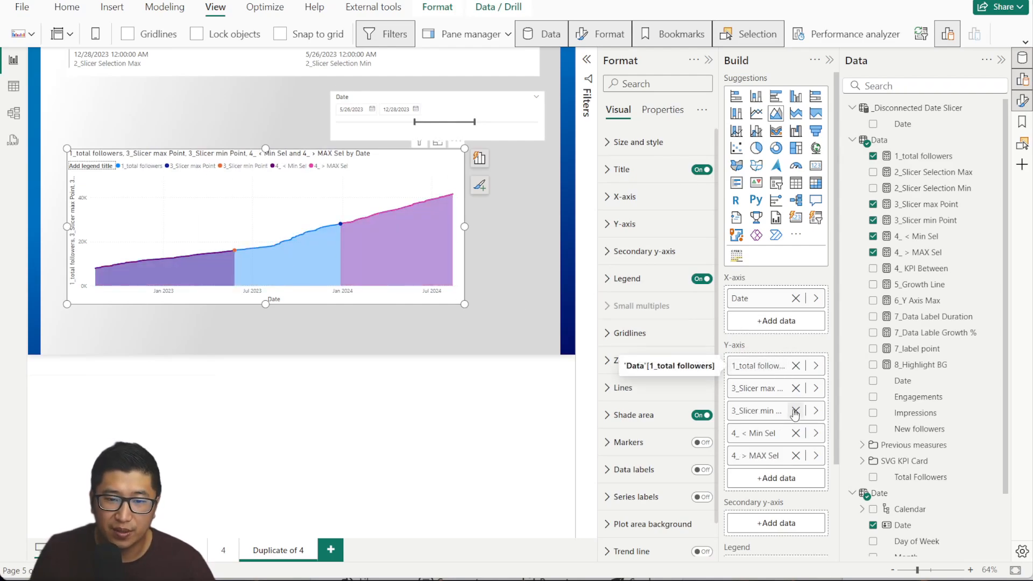
Move 1_total followers to the last Y-axis slot, back to the top, then last again.
{"action": "left_click_drag", "start_coordinate": [760, 365], "coordinate": [742, 465]}
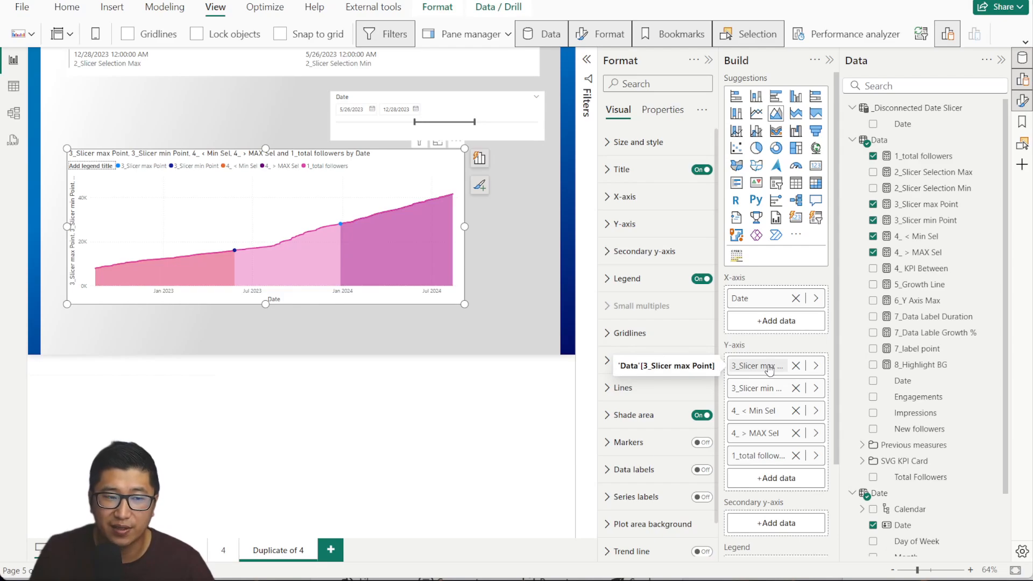
{"action": "left_click_drag", "start_coordinate": [769, 455], "coordinate": [773, 357]}
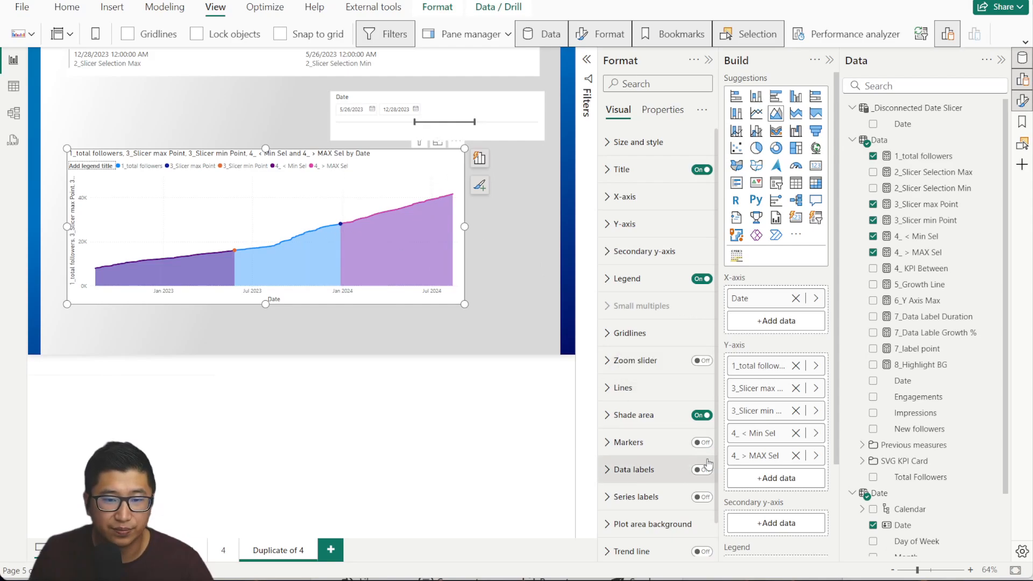
{"action": "left_click_drag", "start_coordinate": [758, 366], "coordinate": [732, 453]}
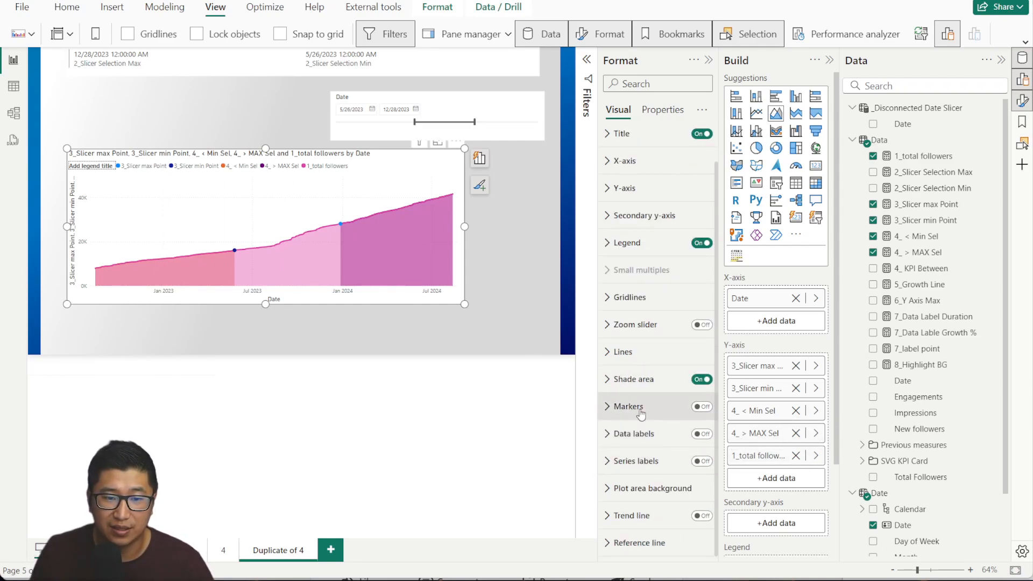
Set the 1_total followers shaded area to 0% transparency and move it first in the Y-axis order.
{"action": "left_click", "coordinate": [632, 379]}
{"action": "left_click", "coordinate": [685, 447]}
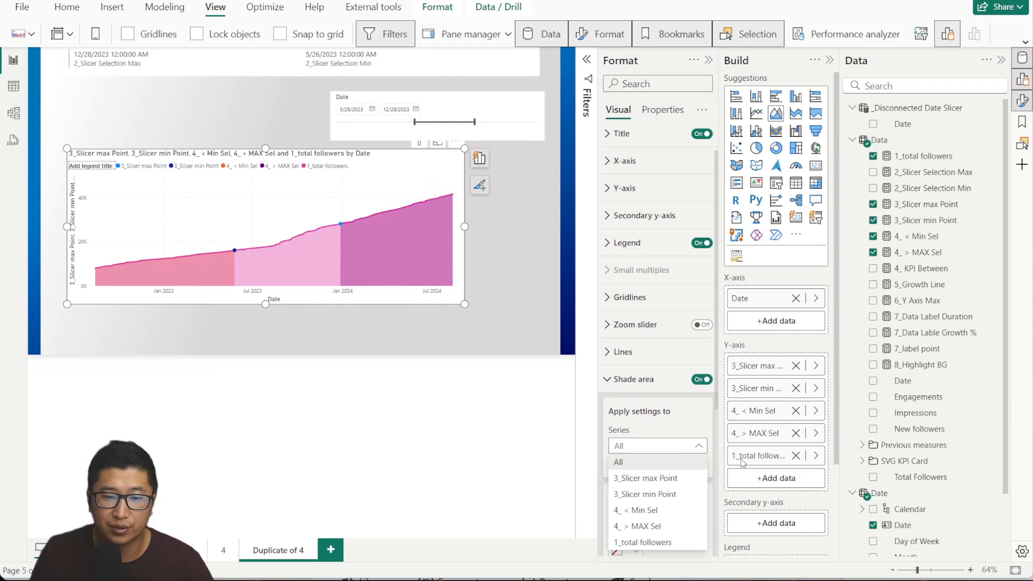
{"action": "left_click", "coordinate": [646, 542]}
{"action": "scroll", "coordinate": [673, 376], "scroll_direction": "down", "scroll_amount": 4}
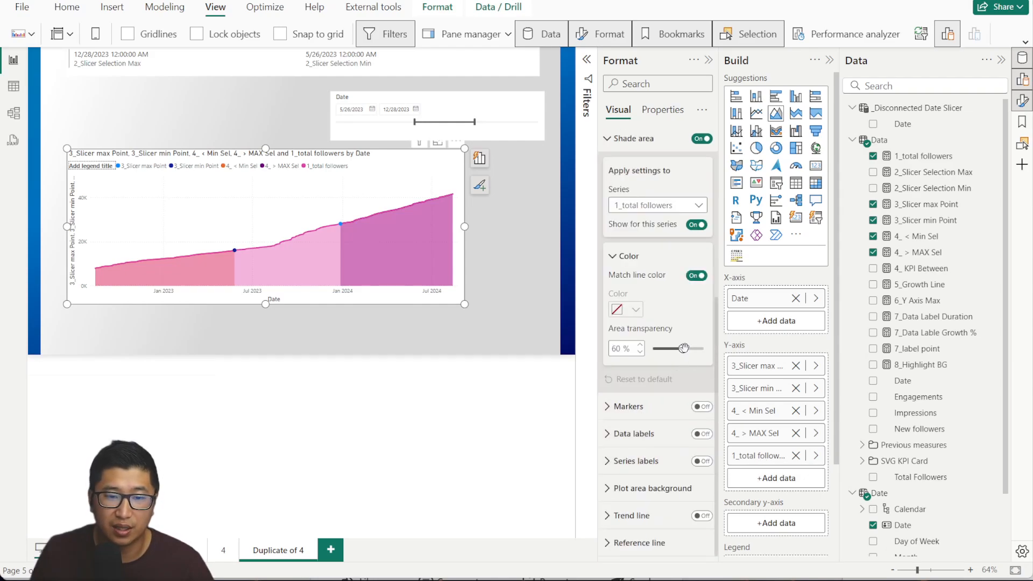
{"action": "left_click_drag", "start_coordinate": [683, 348], "coordinate": [652, 348]}
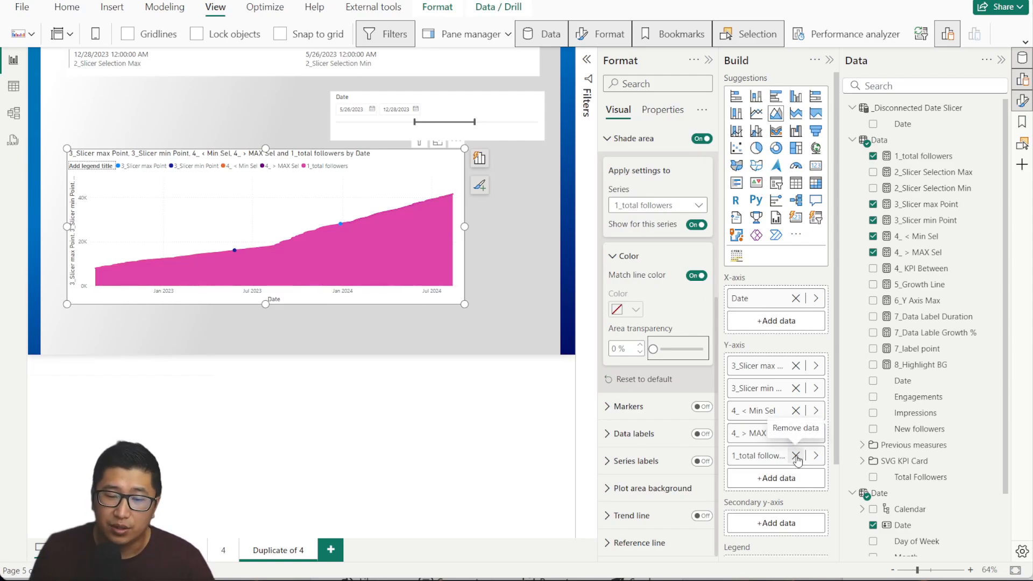
{"action": "left_click_drag", "start_coordinate": [774, 456], "coordinate": [758, 361]}
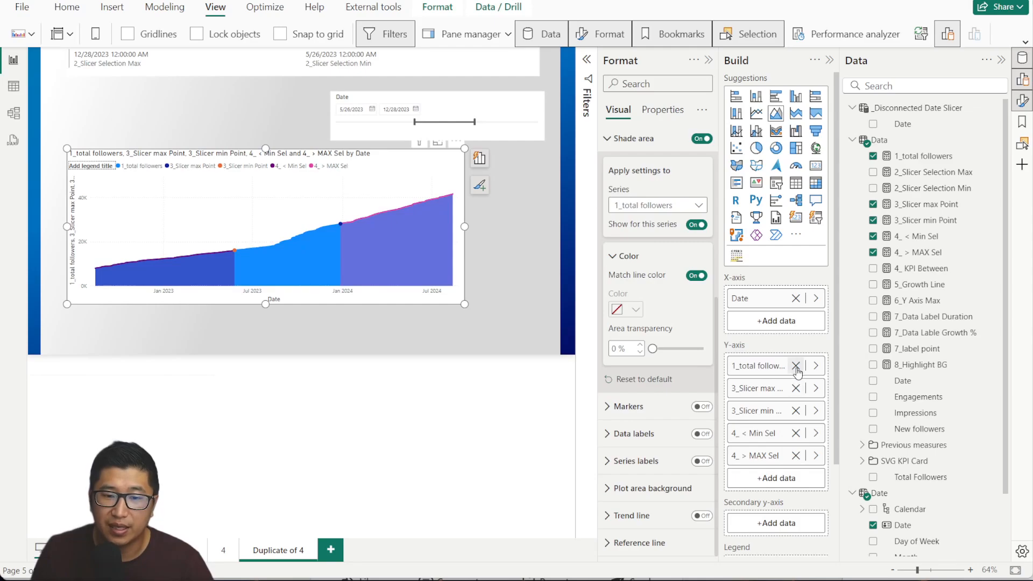
{"action": "left_click", "coordinate": [927, 269]}
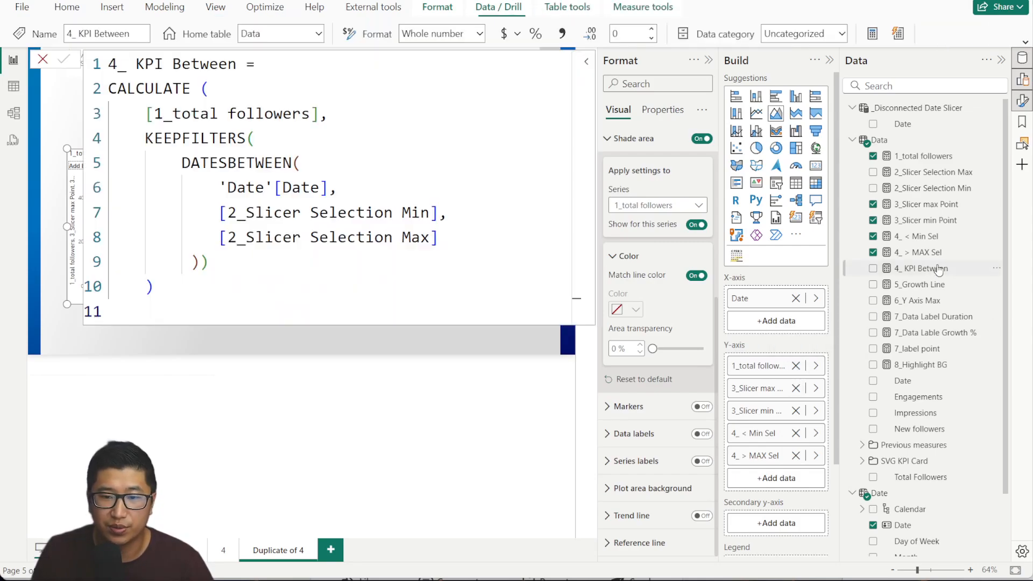
Review the 4_ KPI Between formula's CALCULATE, 2_Slicer Selection Max, KEEPFILTERS and DATESBETWEEN parts.
{"action": "left_click", "coordinate": [336, 169]}
{"action": "left_click", "coordinate": [193, 89]}
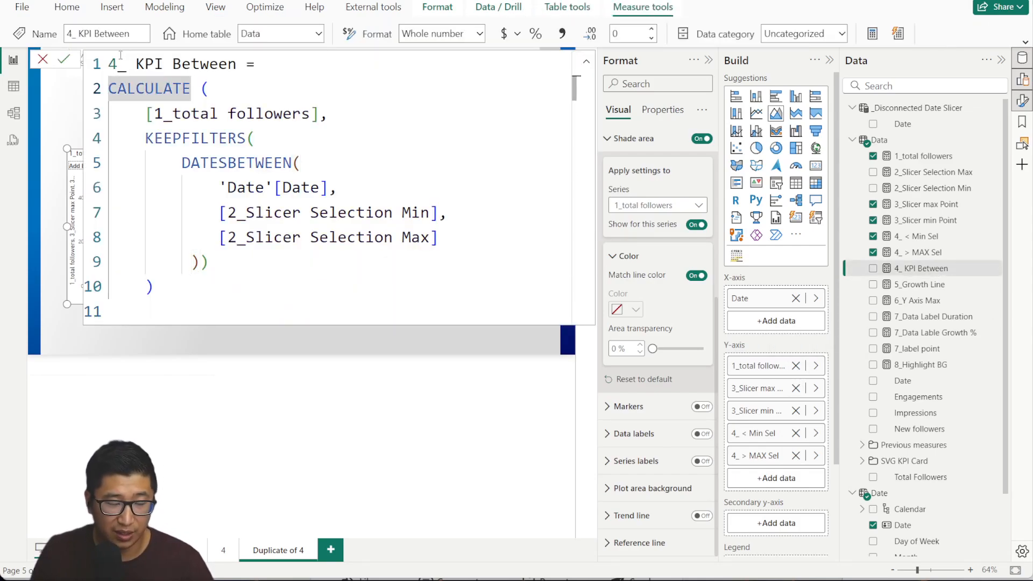
{"action": "left_click", "coordinate": [525, 83]}
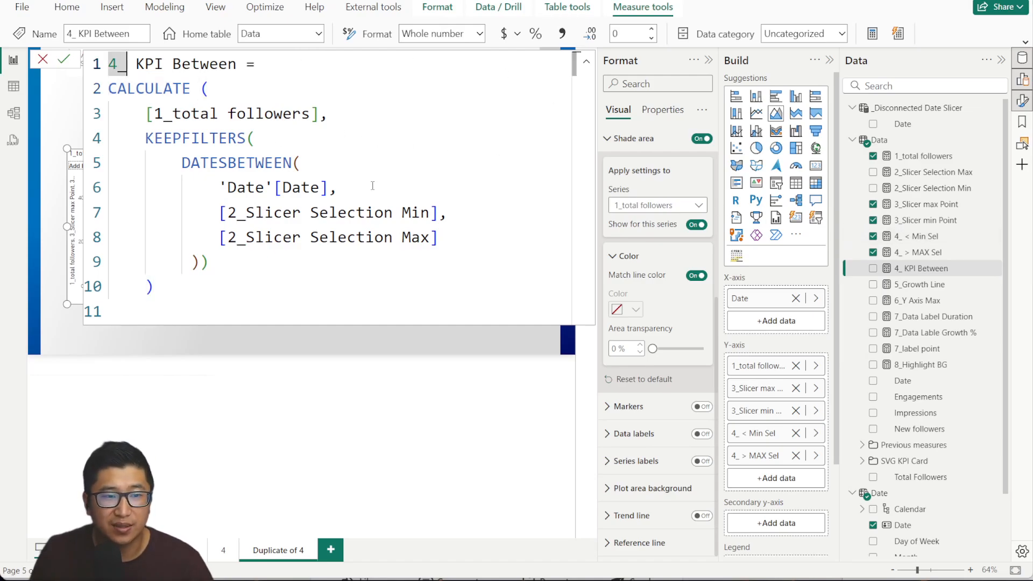
{"action": "left_click", "coordinate": [462, 232]}
{"action": "left_click", "coordinate": [421, 238]}
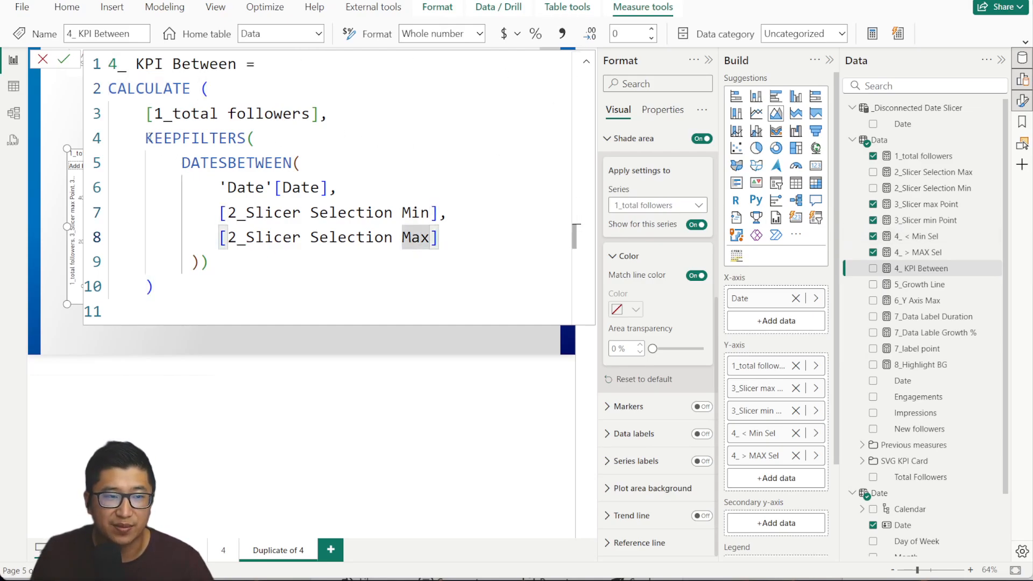
{"action": "left_click_drag", "start_coordinate": [145, 138], "coordinate": [290, 160]}
{"action": "left_click", "coordinate": [299, 161]}
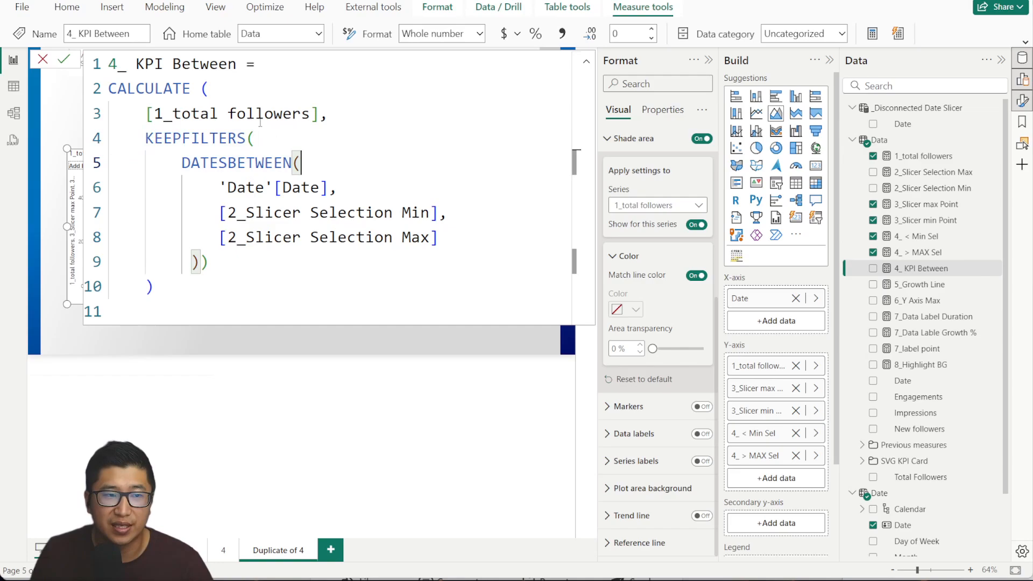
Replace 1_total followers with 4_ KPI Between in the chart's Y-axis.
{"action": "left_click", "coordinate": [47, 59]}
{"action": "left_click", "coordinate": [795, 366]}
{"action": "left_click_drag", "start_coordinate": [945, 271], "coordinate": [790, 457]}
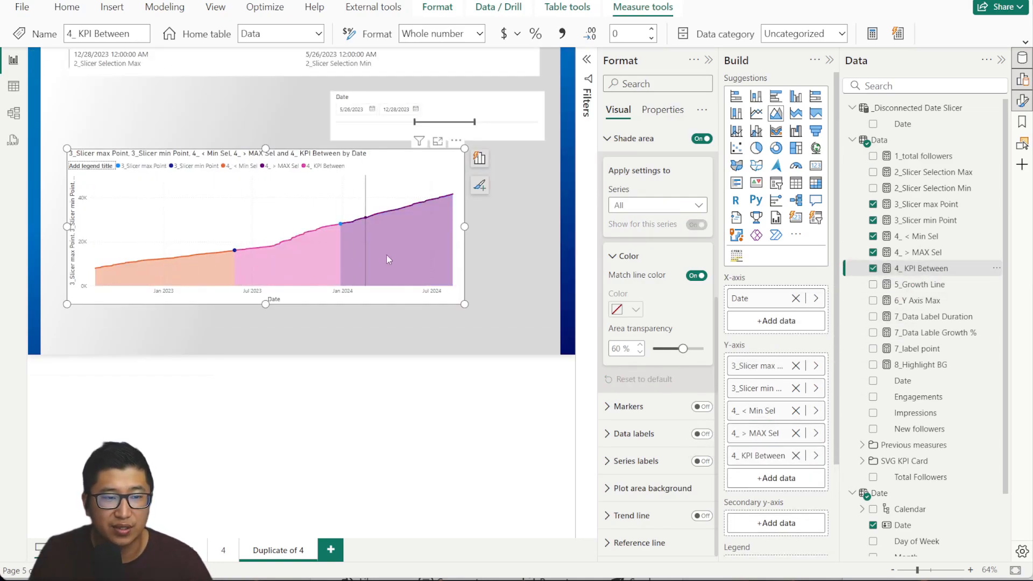
Review the 5_Growth Line formula's _max variable and its MAXX expression.
{"action": "left_click", "coordinate": [923, 285]}
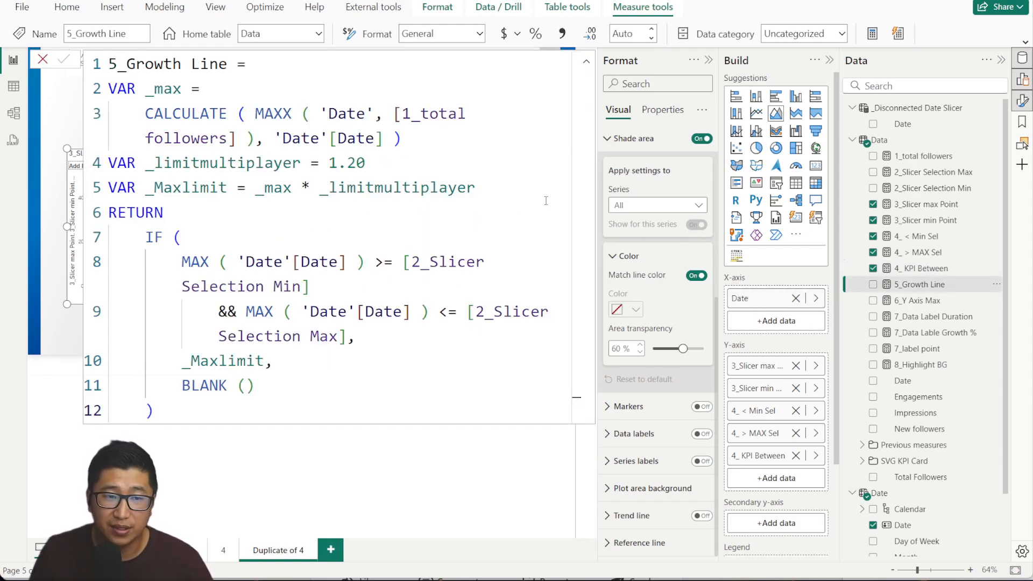
{"action": "left_click", "coordinate": [163, 213]}
{"action": "left_click", "coordinate": [153, 95]}
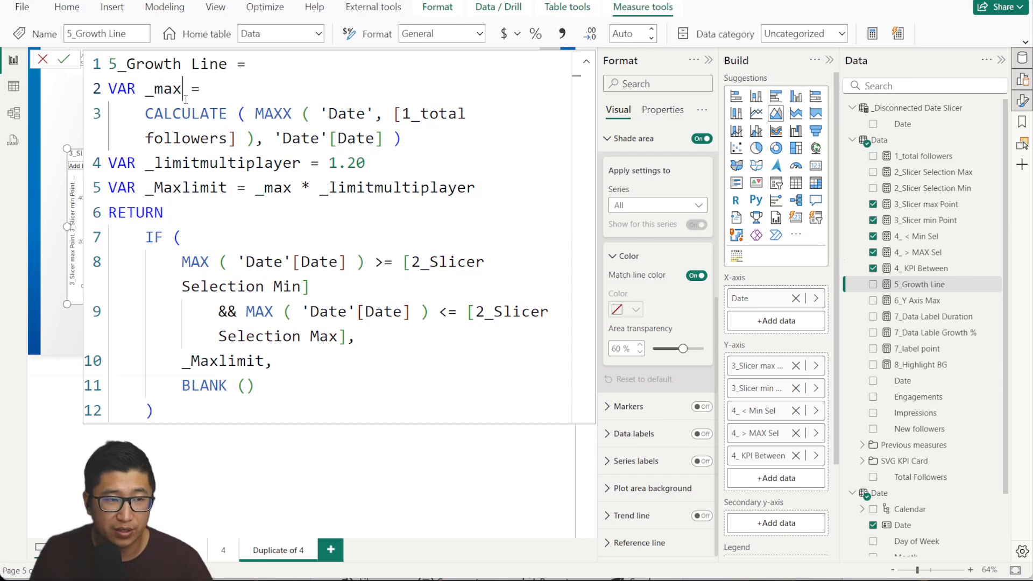
{"action": "left_click_drag", "start_coordinate": [152, 96], "coordinate": [404, 140]}
{"action": "left_click", "coordinate": [447, 143]}
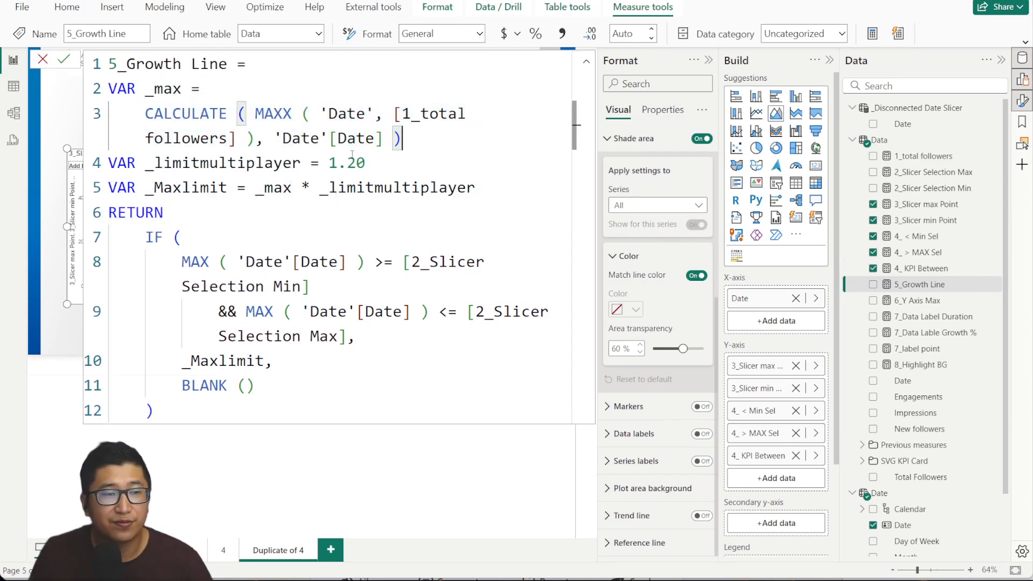
{"action": "left_click_drag", "start_coordinate": [257, 115], "coordinate": [431, 116]}
{"action": "left_click", "coordinate": [437, 137]}
{"action": "left_click", "coordinate": [37, 66]}
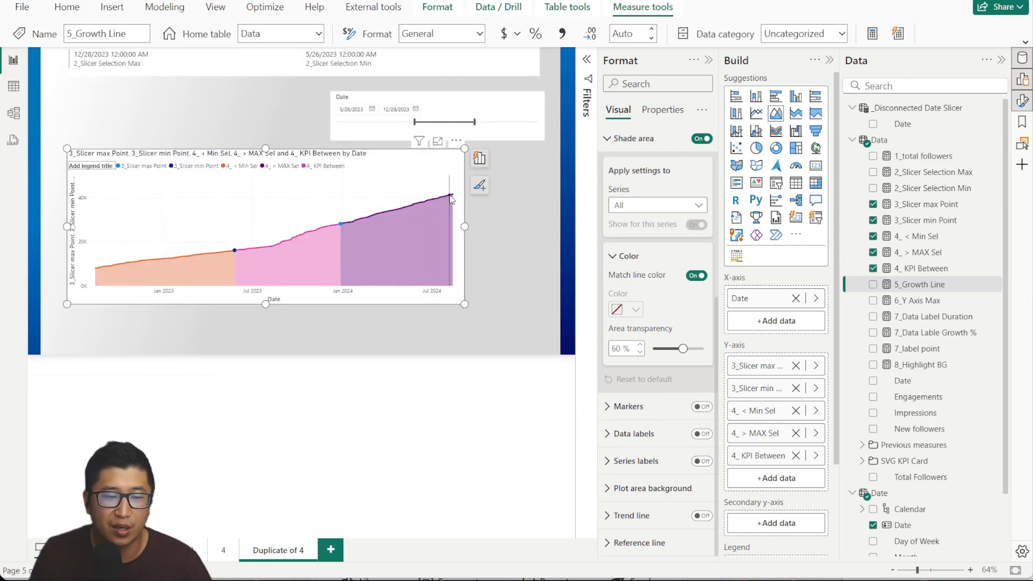
Examine the _limitmultiplayer 1.20 multiplier and IF block, then add 5_Growth Line to the chart.
{"action": "left_click", "coordinate": [861, 284]}
{"action": "left_click_drag", "start_coordinate": [127, 89], "coordinate": [438, 144]}
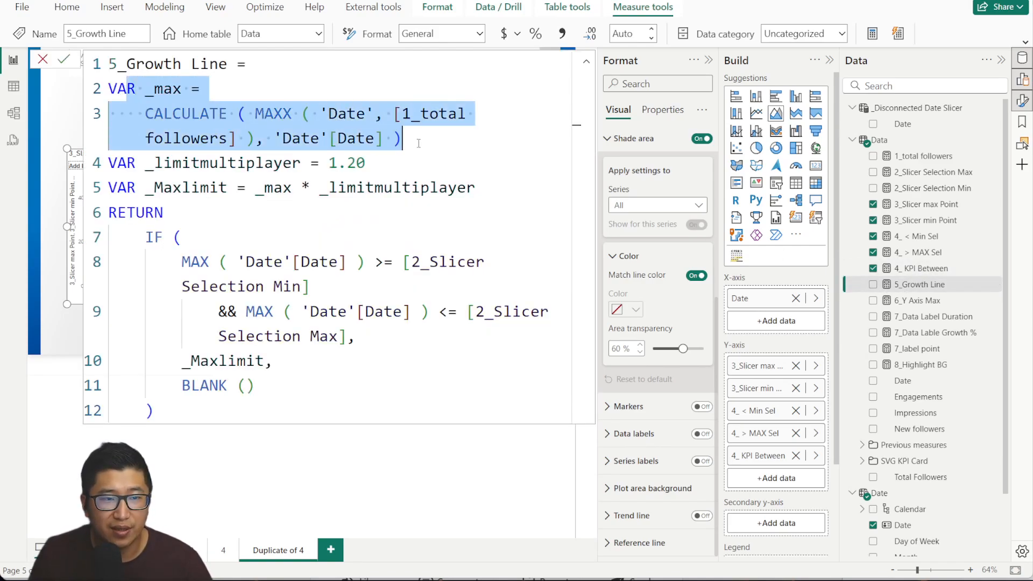
{"action": "left_click", "coordinate": [441, 148]}
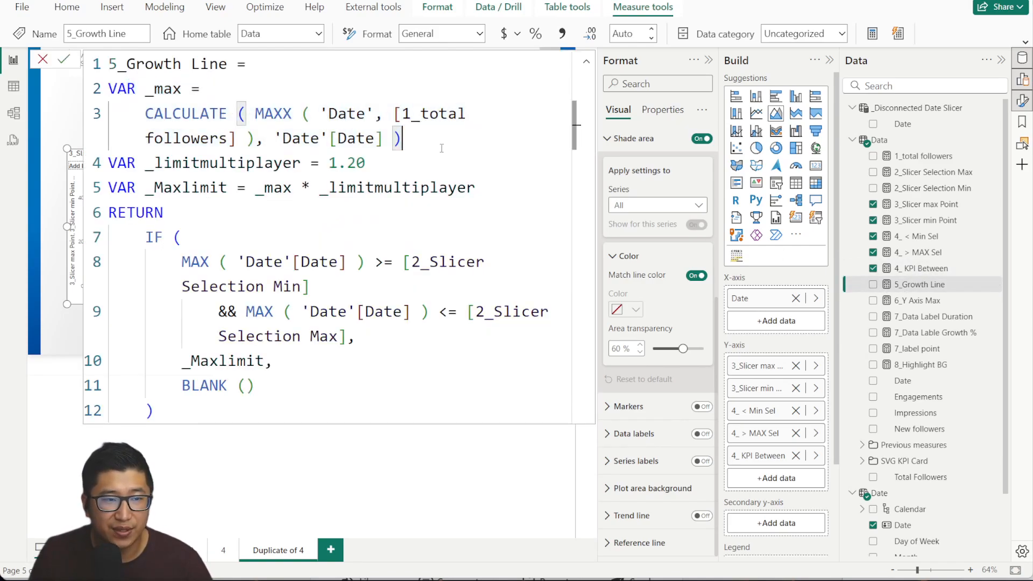
{"action": "left_click", "coordinate": [191, 163]}
{"action": "left_click", "coordinate": [310, 188]}
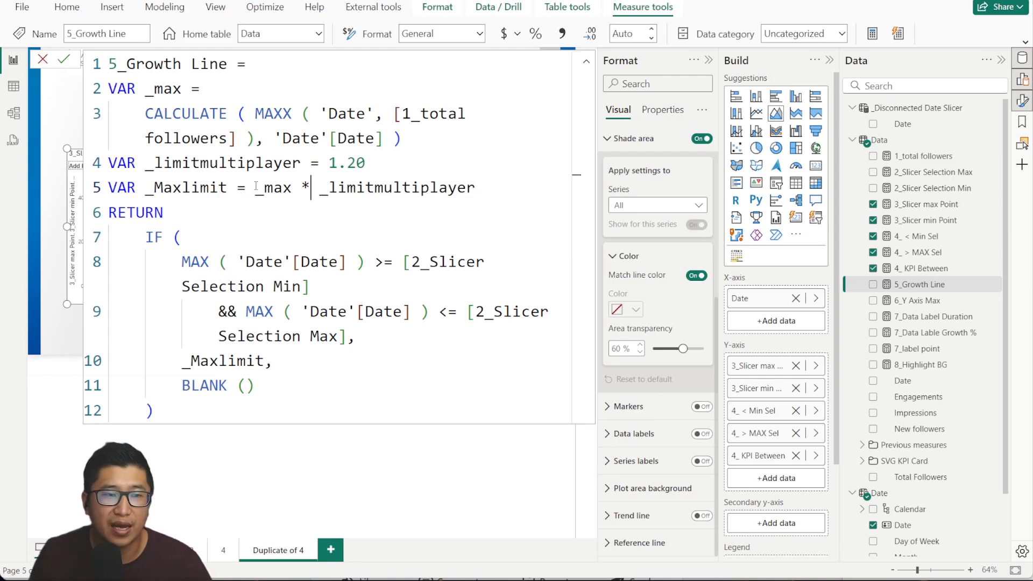
{"action": "double_click", "coordinate": [202, 161]}
{"action": "left_click", "coordinate": [264, 163]}
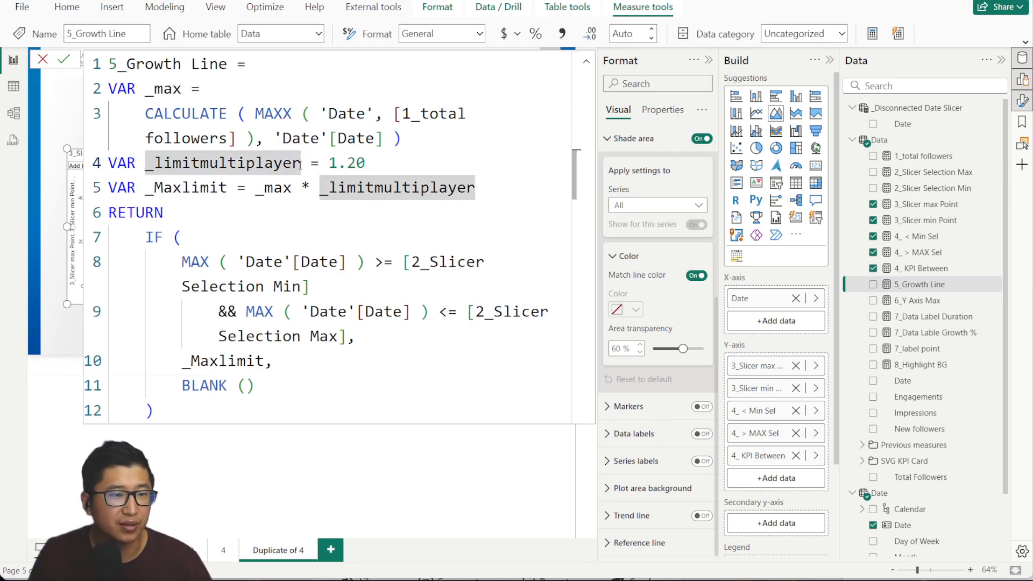
{"action": "left_click", "coordinate": [347, 163]}
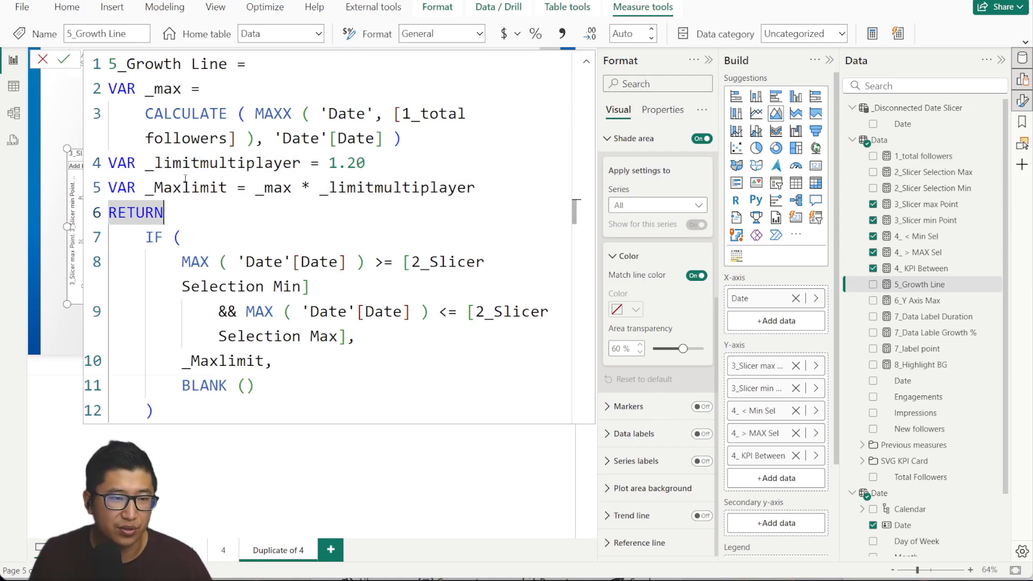
{"action": "left_click", "coordinate": [265, 245]}
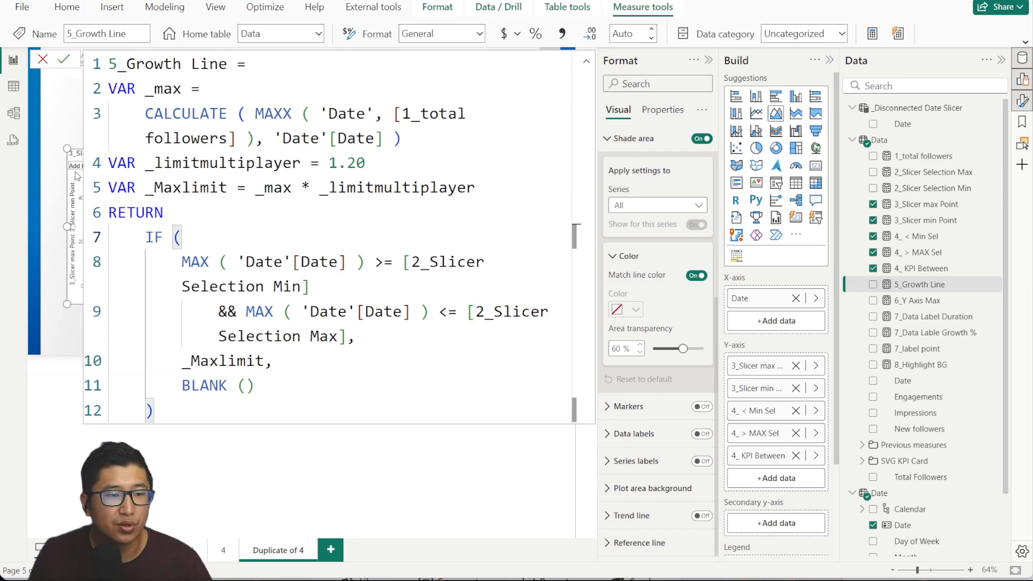
{"action": "left_click", "coordinate": [43, 61]}
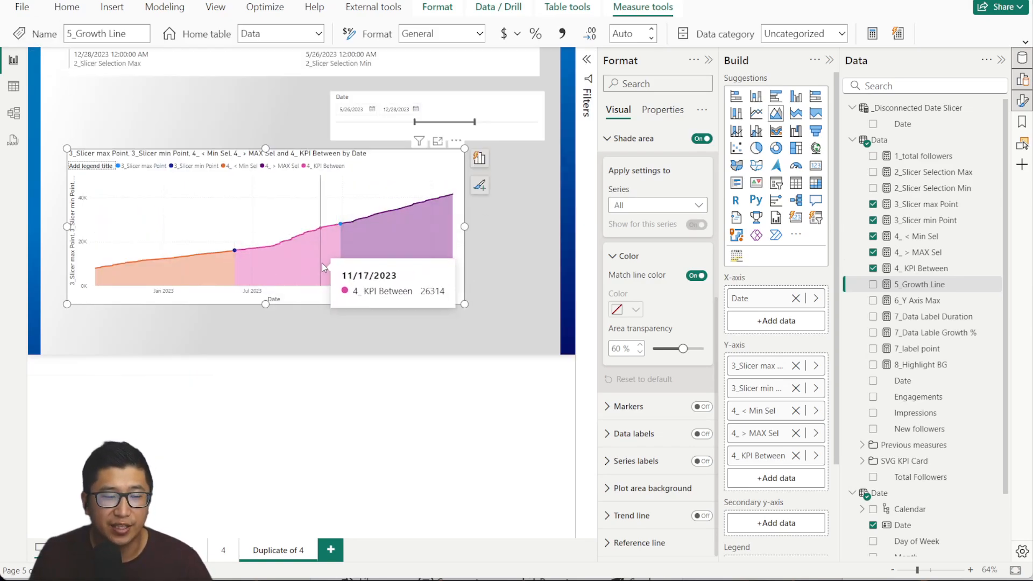
{"action": "left_click", "coordinate": [903, 290]}
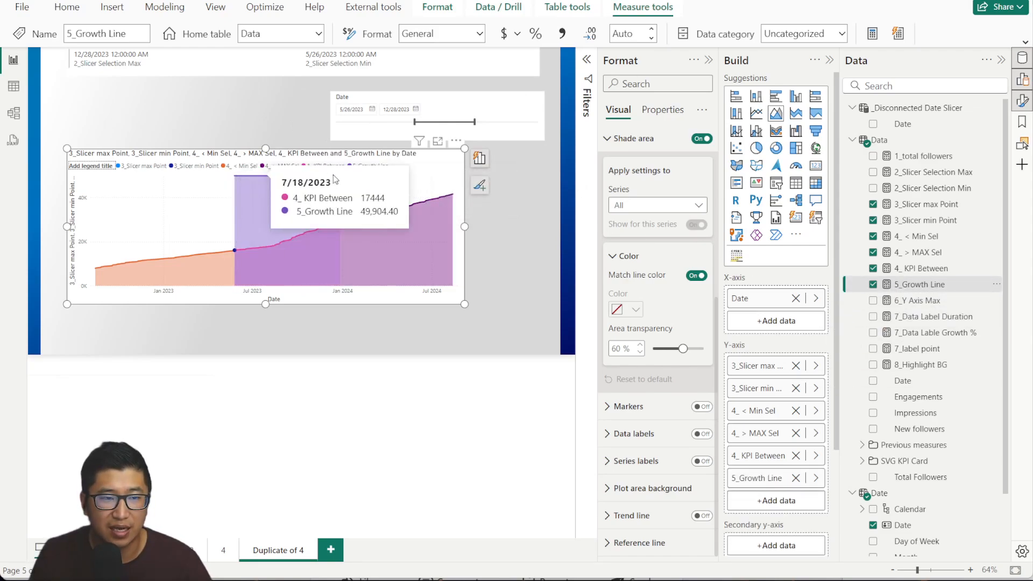
Compare with the finished chart on page 4, then revisit the 1.20 _limitmultiplayer value.
{"action": "left_click", "coordinate": [225, 552]}
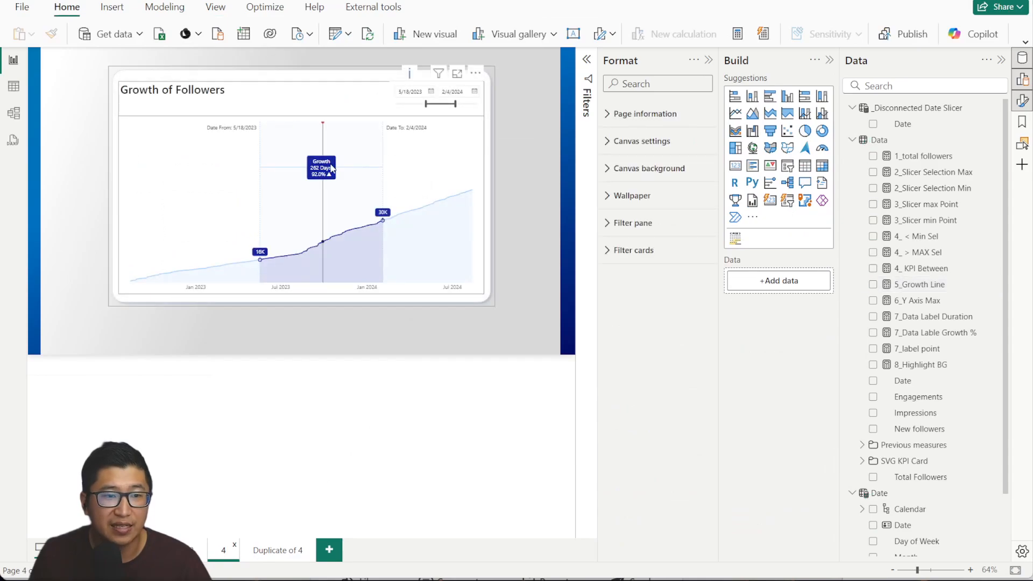
{"action": "left_click", "coordinate": [278, 549]}
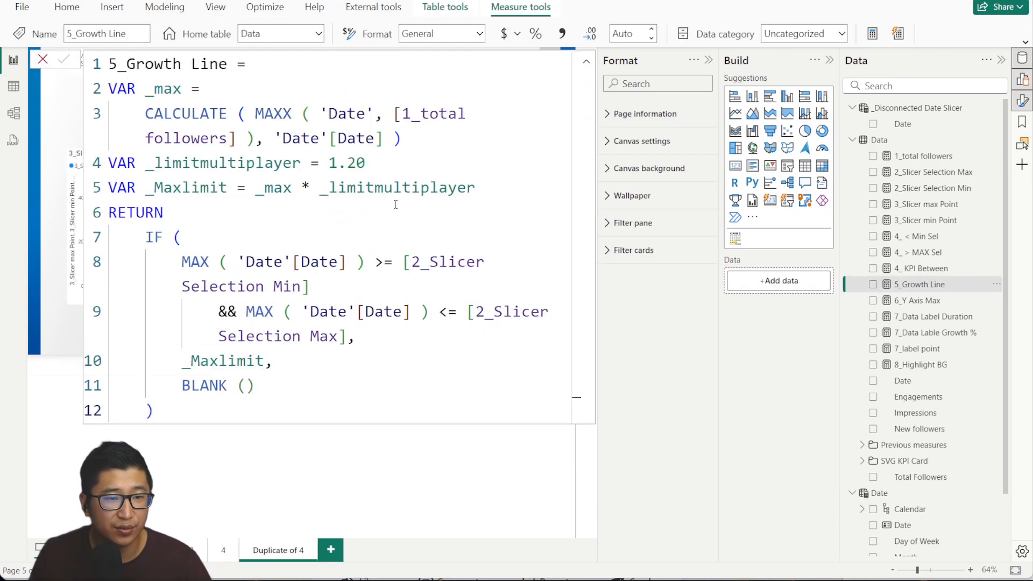
{"action": "left_click_drag", "start_coordinate": [329, 162], "coordinate": [366, 162]}
{"action": "left_click", "coordinate": [264, 163]}
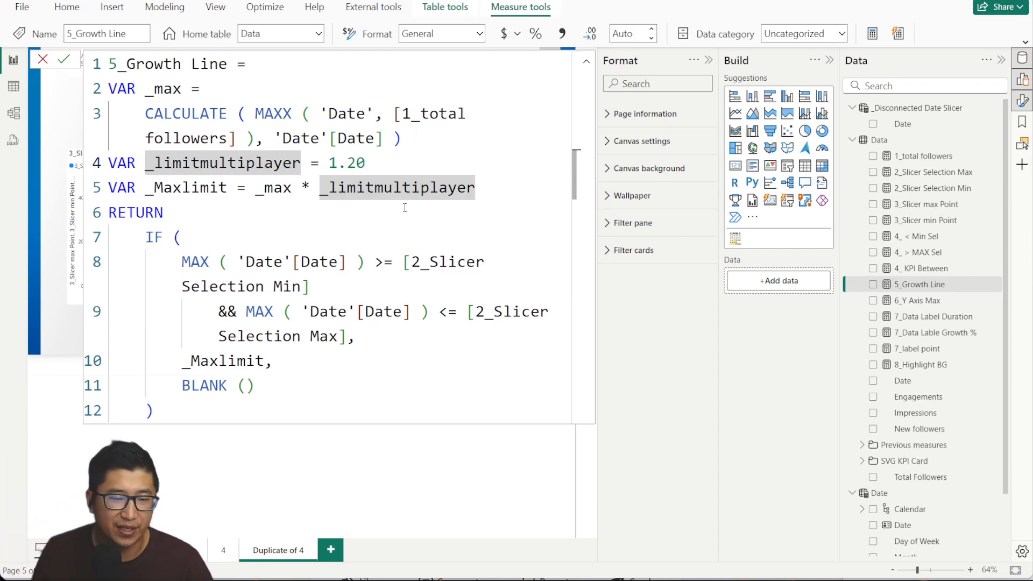
{"action": "left_click", "coordinate": [39, 61]}
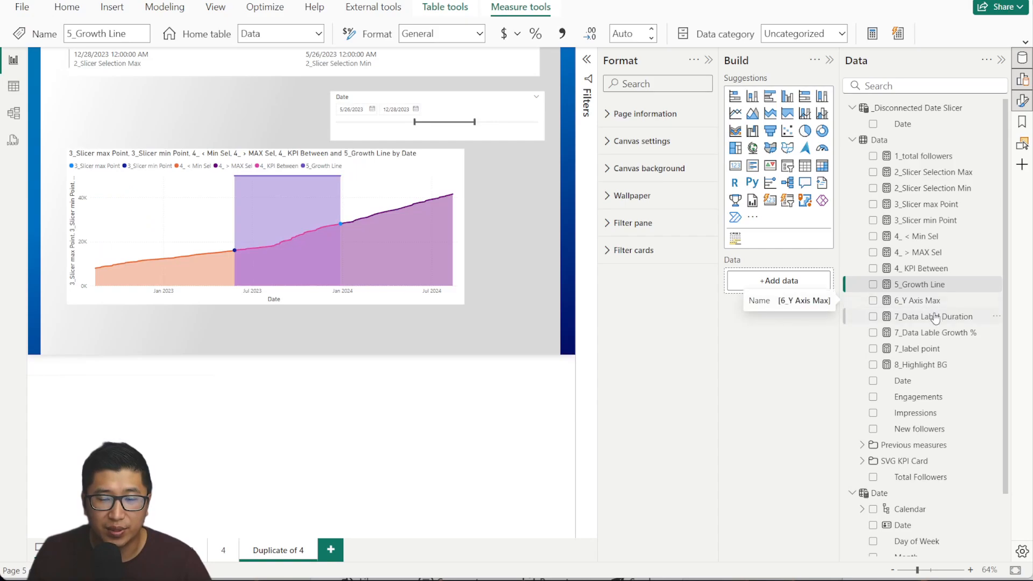
Review the 5_Growth Line formula's IF condition and BLANK () fallback.
{"action": "left_click", "coordinate": [928, 267]}
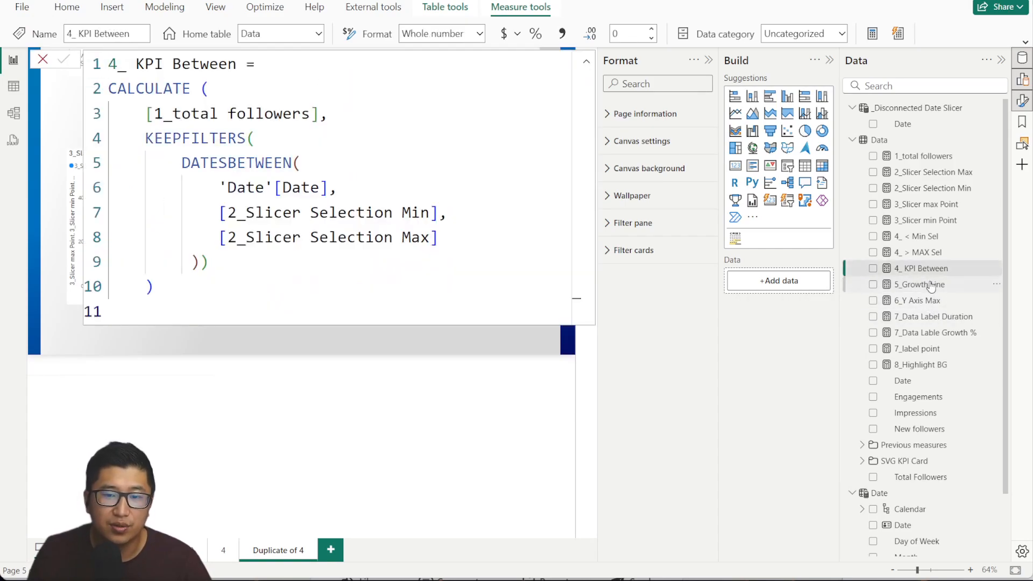
{"action": "left_click", "coordinate": [923, 284]}
{"action": "left_click", "coordinate": [271, 397]}
{"action": "left_click_drag", "start_coordinate": [145, 237], "coordinate": [321, 360]}
{"action": "left_click", "coordinate": [418, 378]}
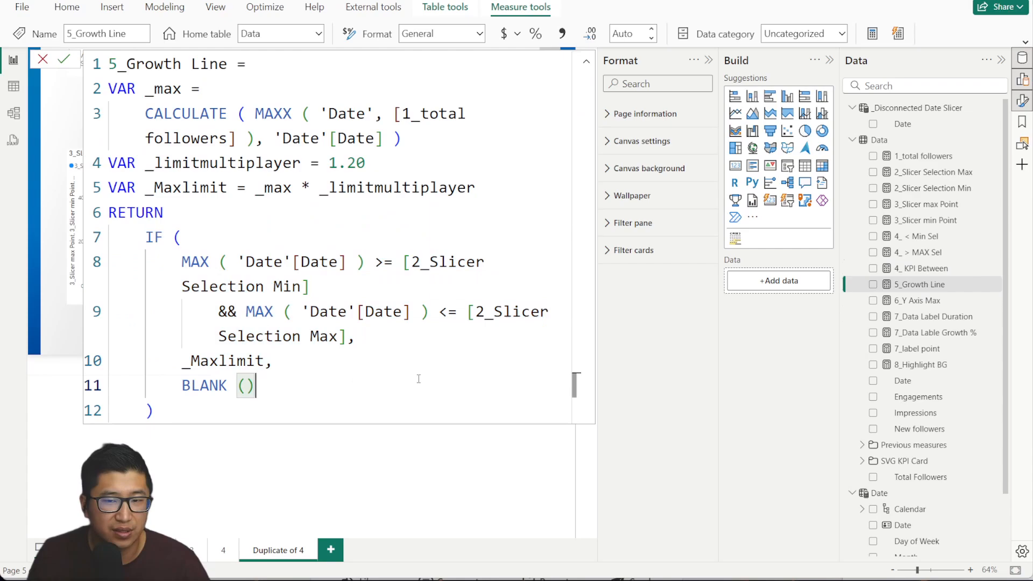
Review the 4_ KPI Between KEEPFILTERS date filter, then open the 6_Y Axis Max formula.
{"action": "left_click", "coordinate": [928, 268]}
{"action": "left_click_drag", "start_coordinate": [157, 132], "coordinate": [255, 248]}
{"action": "left_click", "coordinate": [43, 59]}
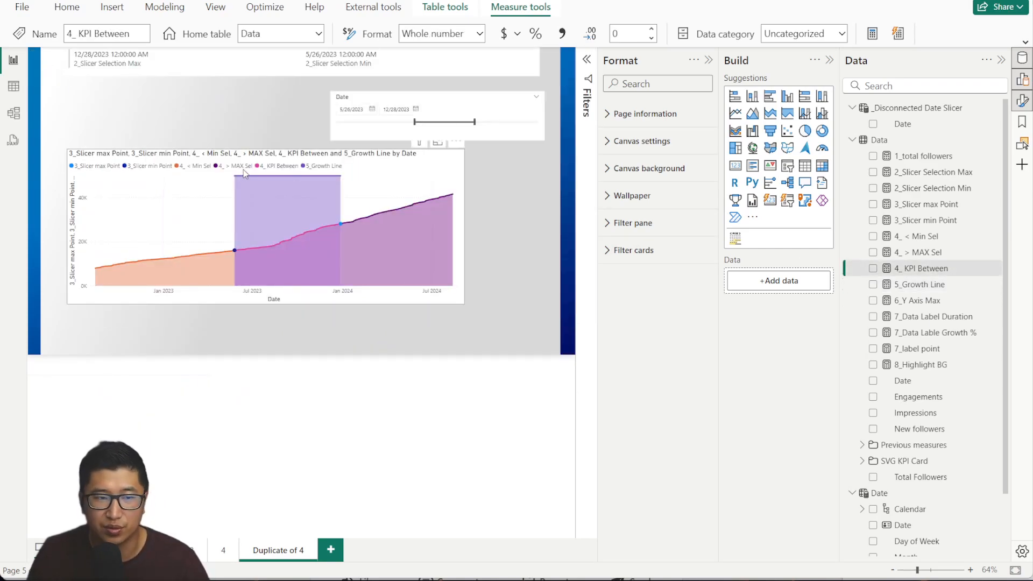
{"action": "left_click", "coordinate": [959, 284]}
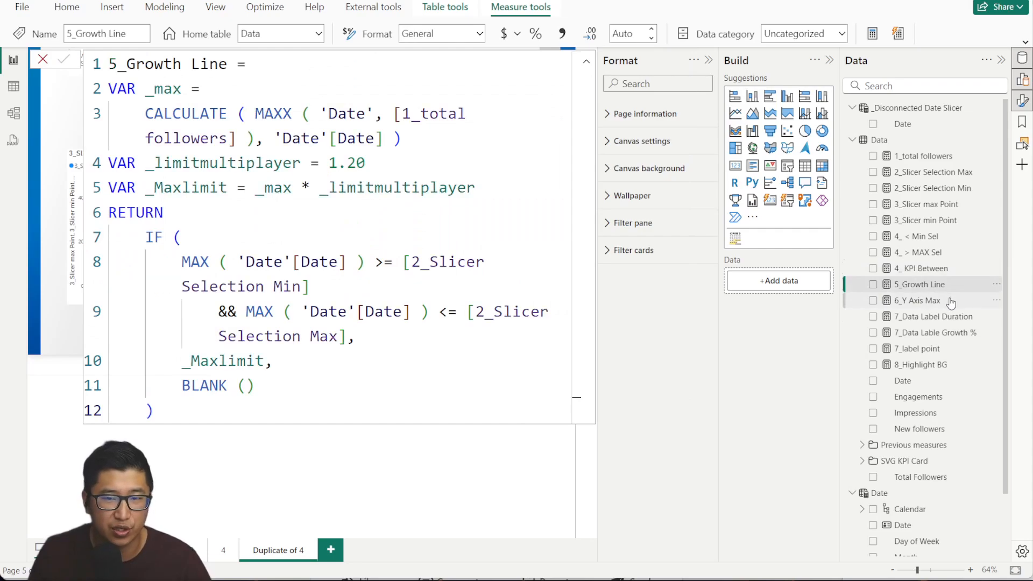
{"action": "left_click", "coordinate": [949, 300]}
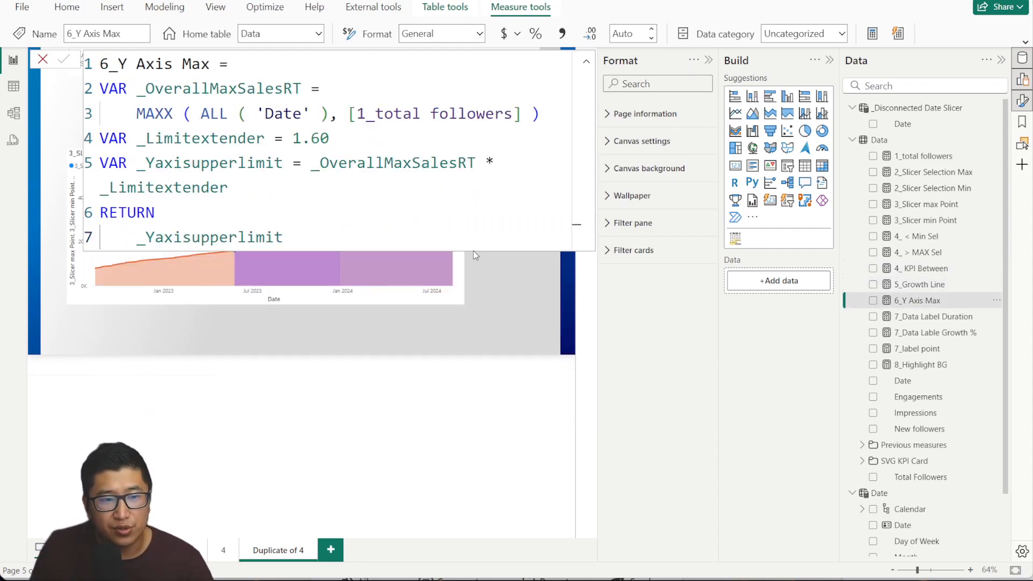
Review 6_Y Axis Max's MAXX over total followers and 1.60 extender, then select the area chart.
{"action": "left_click", "coordinate": [524, 316]}
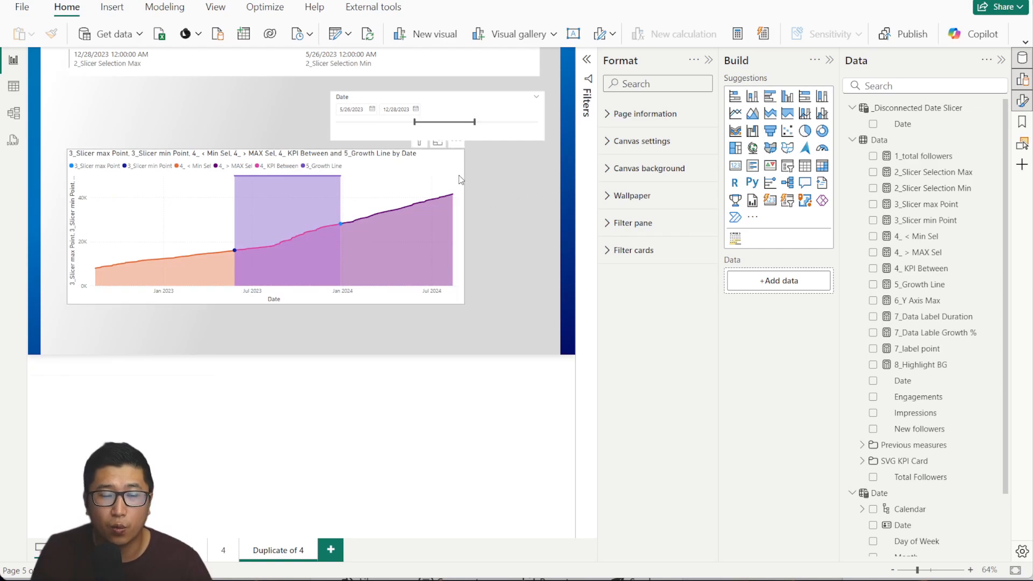
{"action": "left_click", "coordinate": [931, 301]}
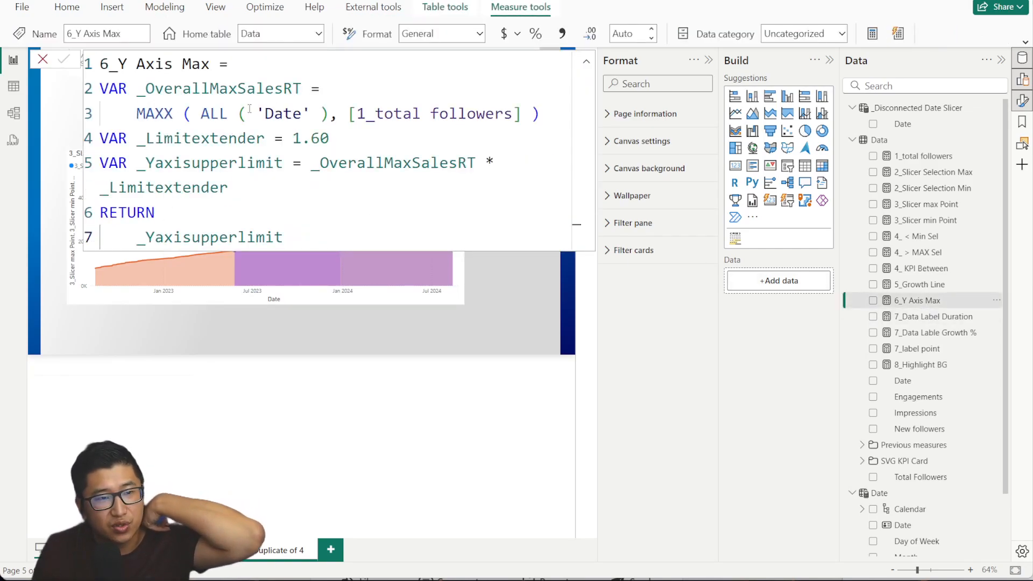
{"action": "left_click_drag", "start_coordinate": [173, 115], "coordinate": [540, 114]}
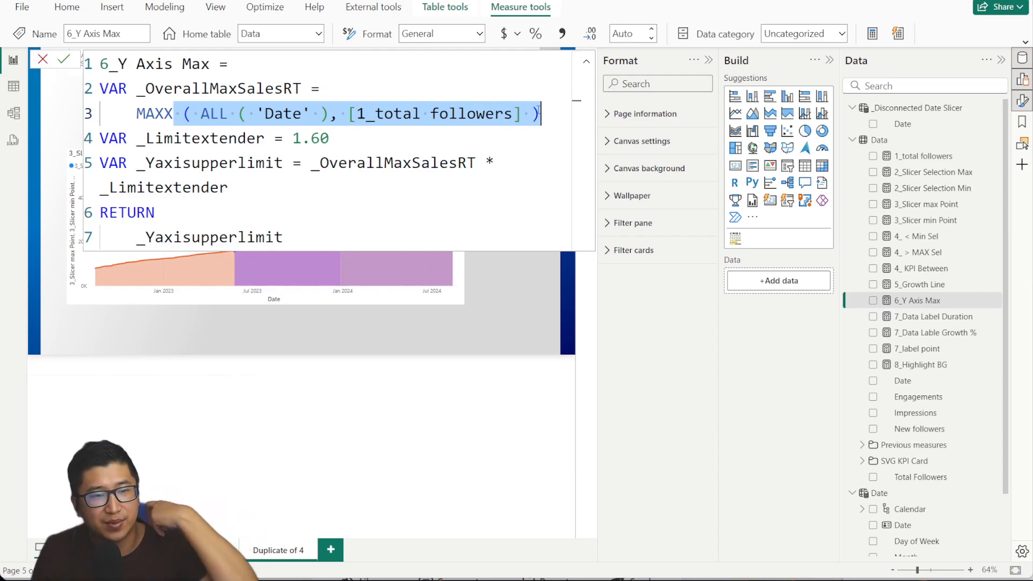
{"action": "left_click", "coordinate": [540, 113]}
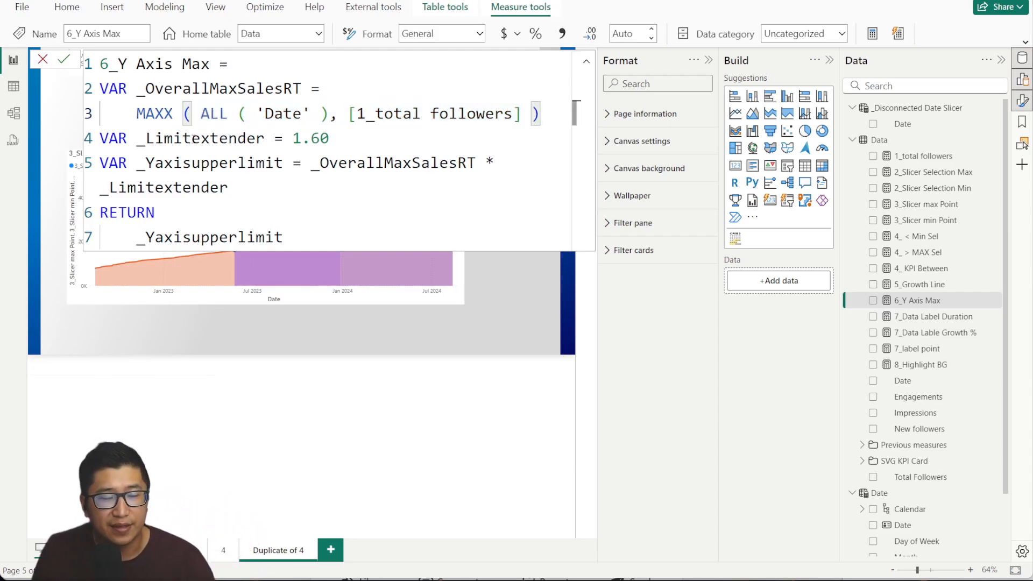
{"action": "left_click_drag", "start_coordinate": [305, 136], "coordinate": [338, 137]}
{"action": "left_click", "coordinate": [359, 143]}
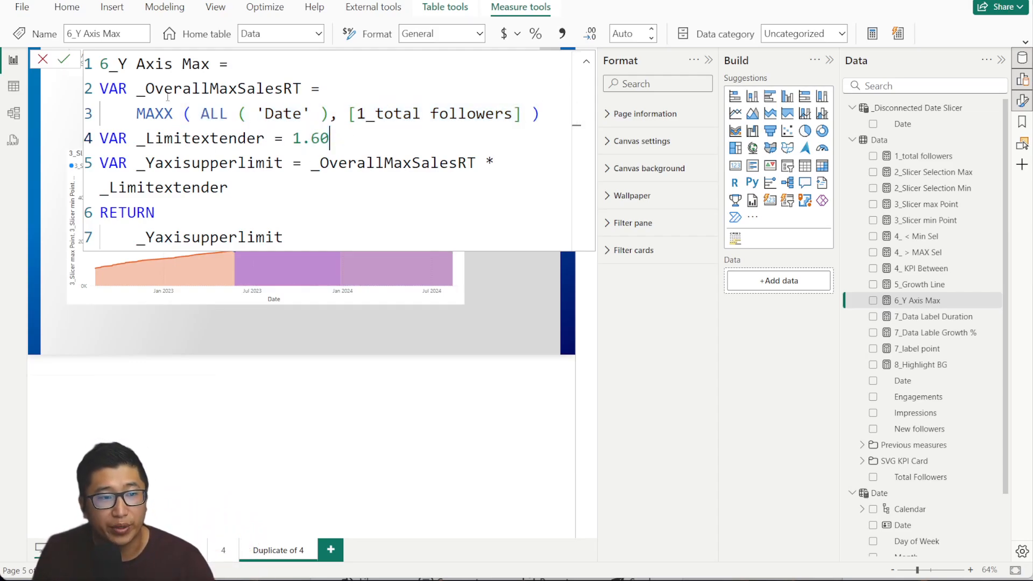
{"action": "left_click", "coordinate": [42, 59]}
{"action": "left_click", "coordinate": [272, 161]}
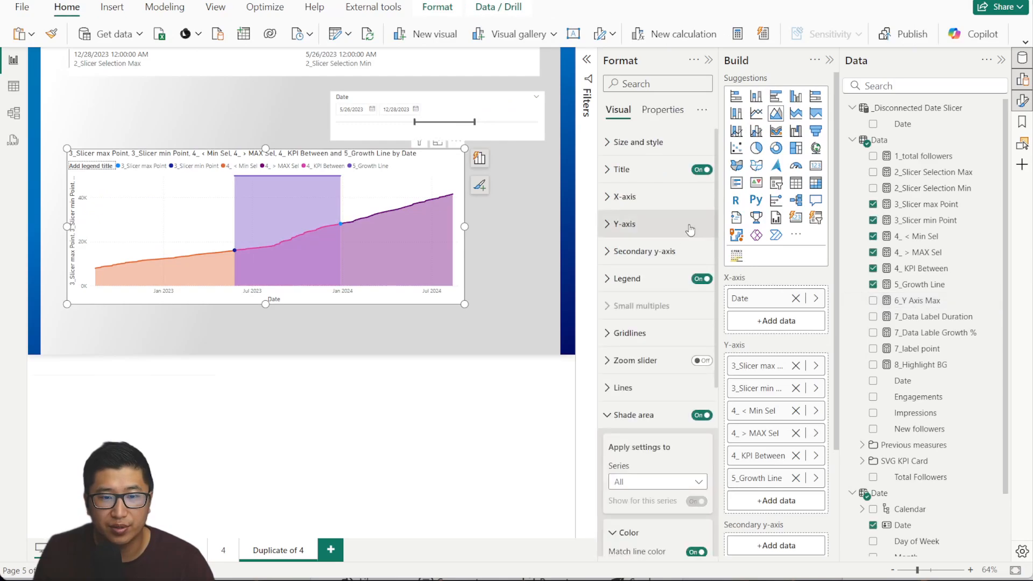
Set the Y-axis maximum to a field-value conditional format using 6_Y Axis Max.
{"action": "left_click", "coordinate": [665, 226]}
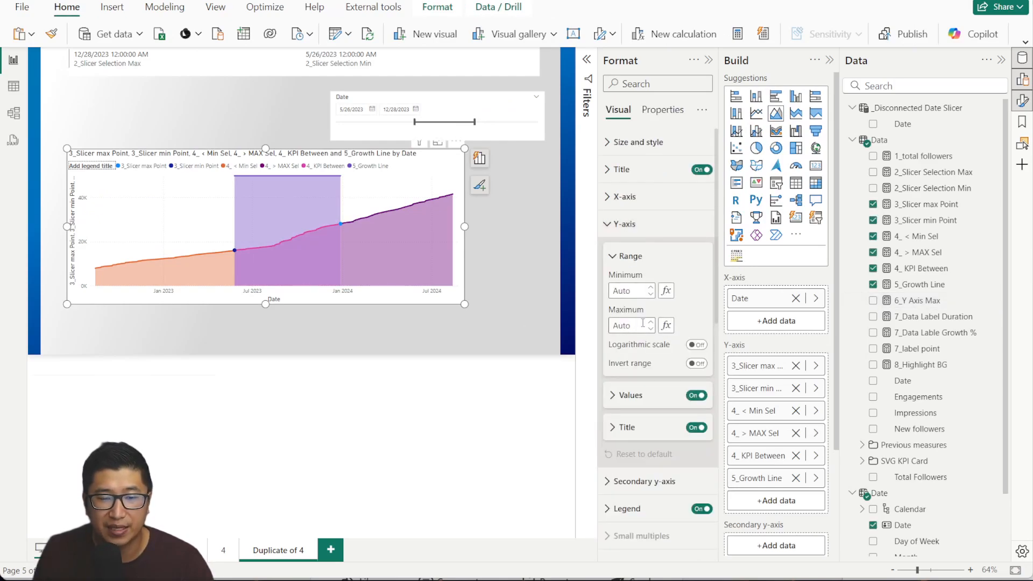
{"action": "left_click", "coordinate": [671, 328]}
{"action": "left_click", "coordinate": [297, 199]}
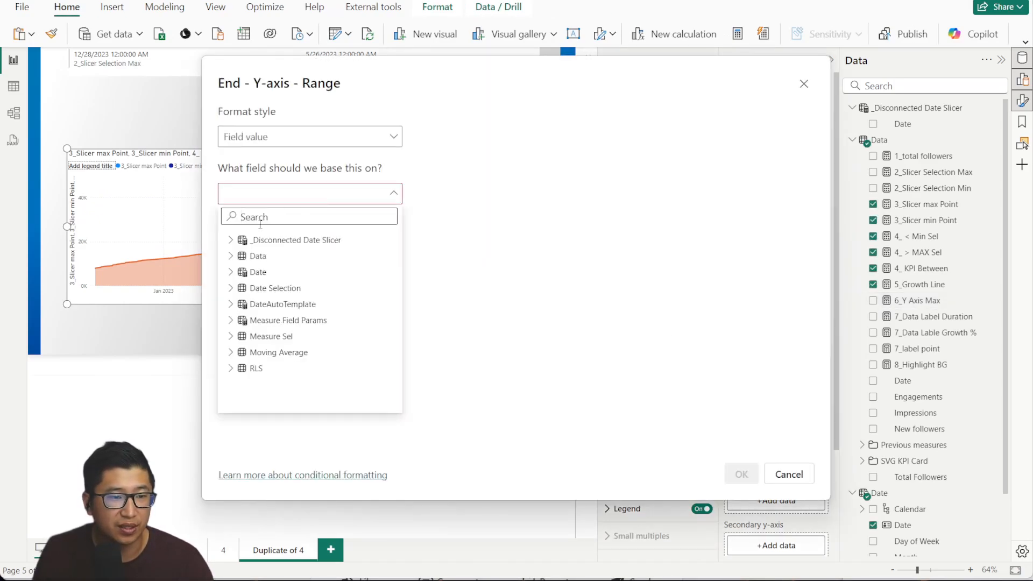
{"action": "left_click", "coordinate": [325, 258]}
{"action": "left_click", "coordinate": [741, 474]}
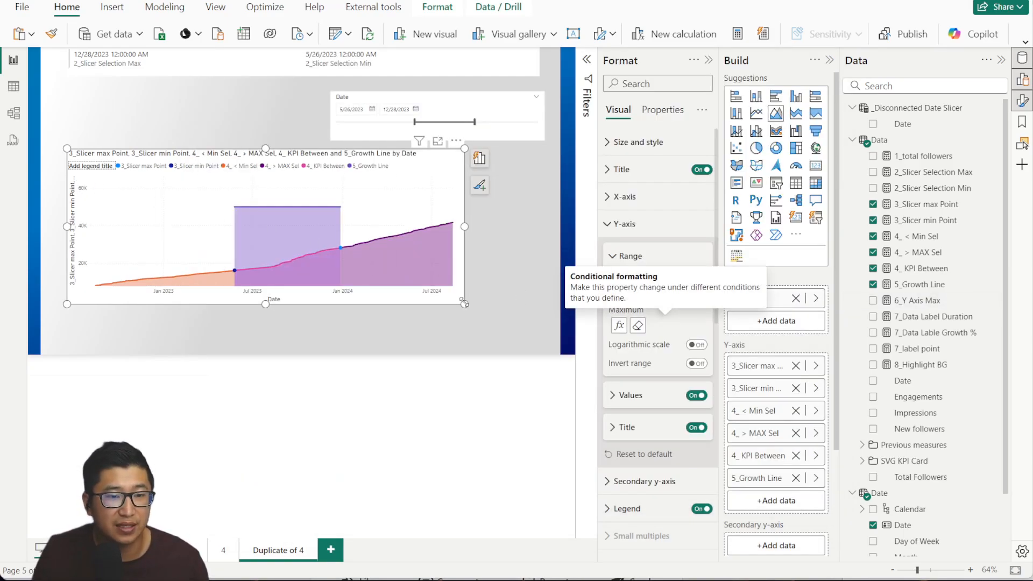
Make the area chart taller and check the series highlighting.
{"action": "left_click_drag", "start_coordinate": [464, 304], "coordinate": [461, 339]}
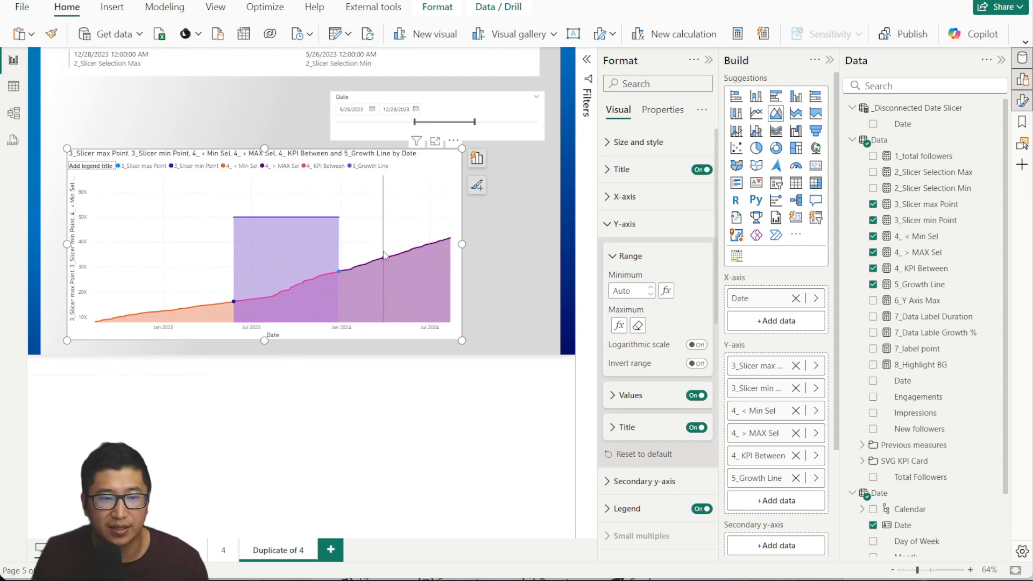
{"action": "left_click", "coordinate": [407, 253]}
{"action": "left_click", "coordinate": [407, 253]}
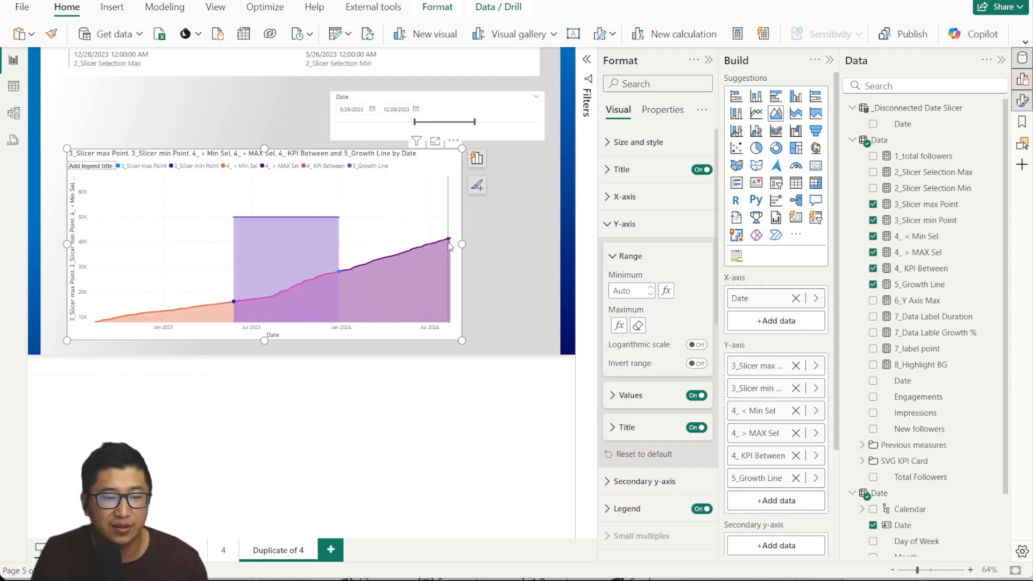
{"action": "left_click", "coordinate": [525, 224]}
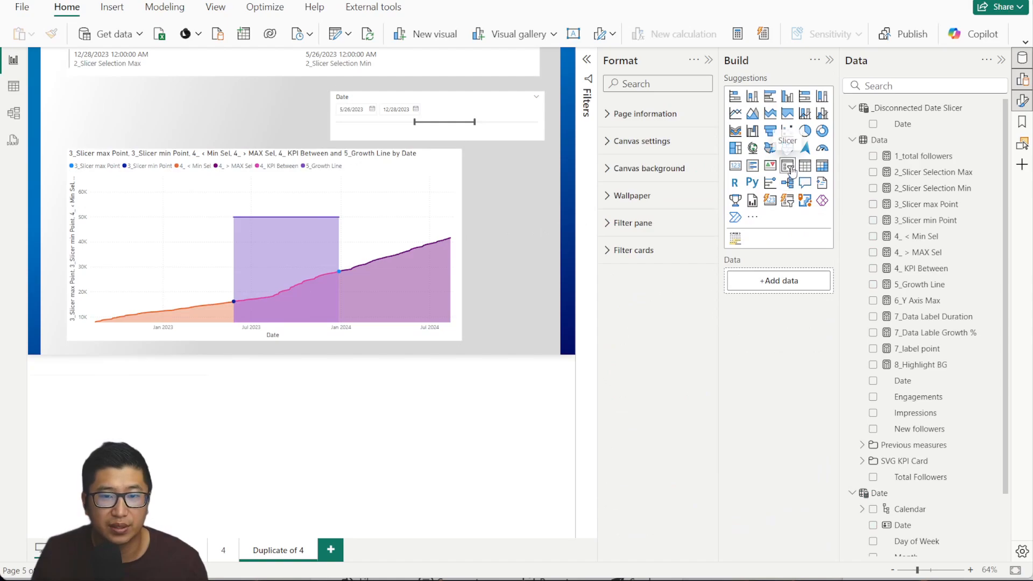
{"action": "left_click", "coordinate": [789, 166]}
{"action": "left_click_drag", "start_coordinate": [920, 525], "coordinate": [207, 118]}
{"action": "left_click_drag", "start_coordinate": [312, 127], "coordinate": [273, 125]}
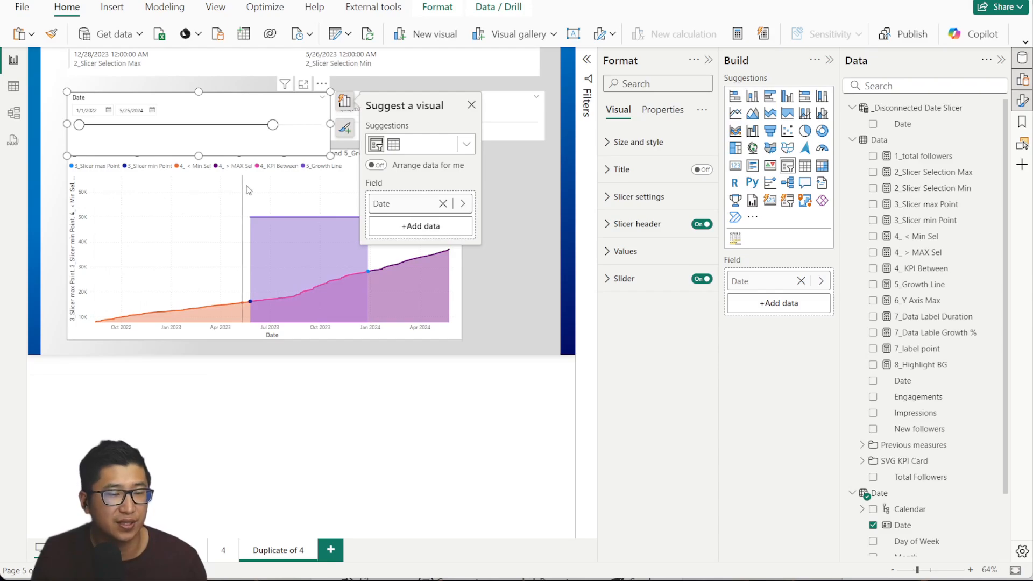
{"action": "left_click_drag", "start_coordinate": [273, 125], "coordinate": [321, 125]}
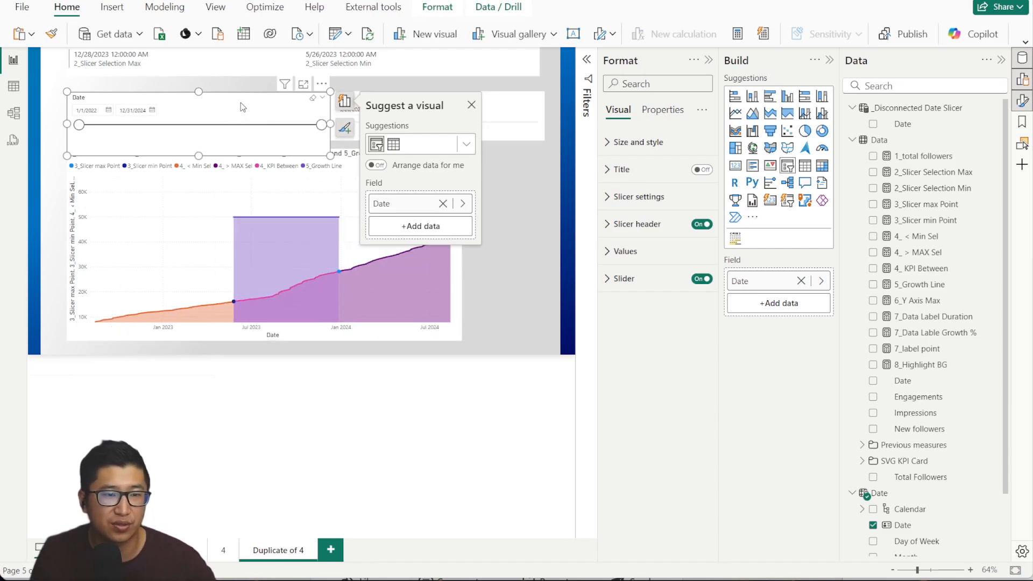
{"action": "key", "text": "Delete"}
{"action": "left_click", "coordinate": [938, 299]}
{"action": "left_click", "coordinate": [40, 63]}
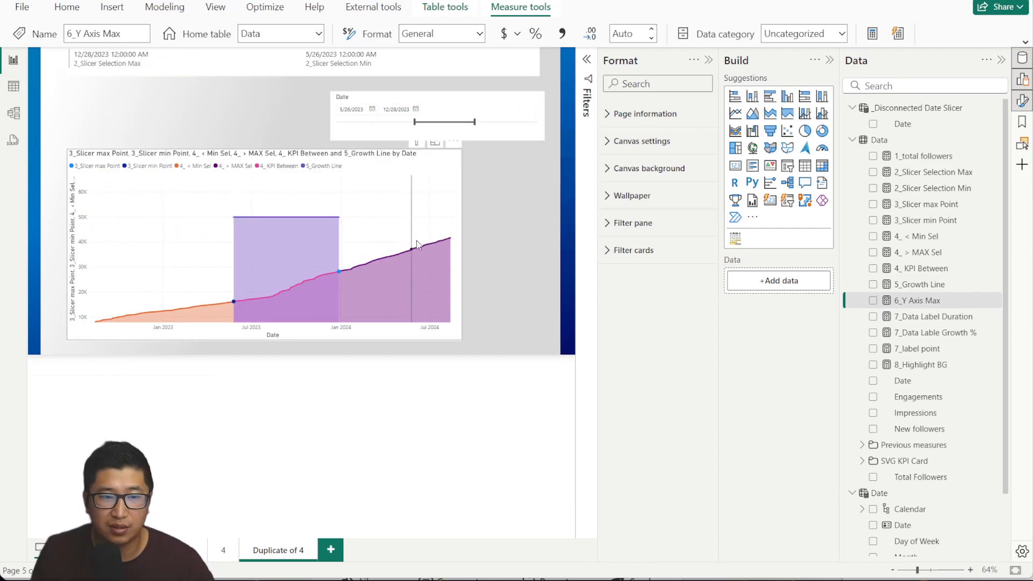
Add 7_Data Label Duration (216 Days) to the top card and make the card slightly taller.
{"action": "left_click", "coordinate": [921, 317]}
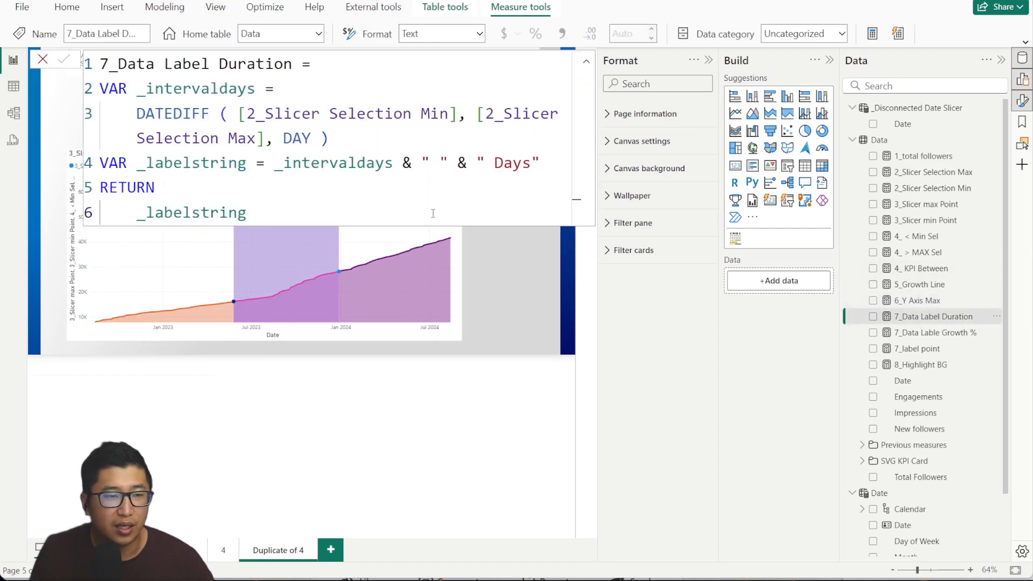
{"action": "left_click", "coordinate": [43, 59]}
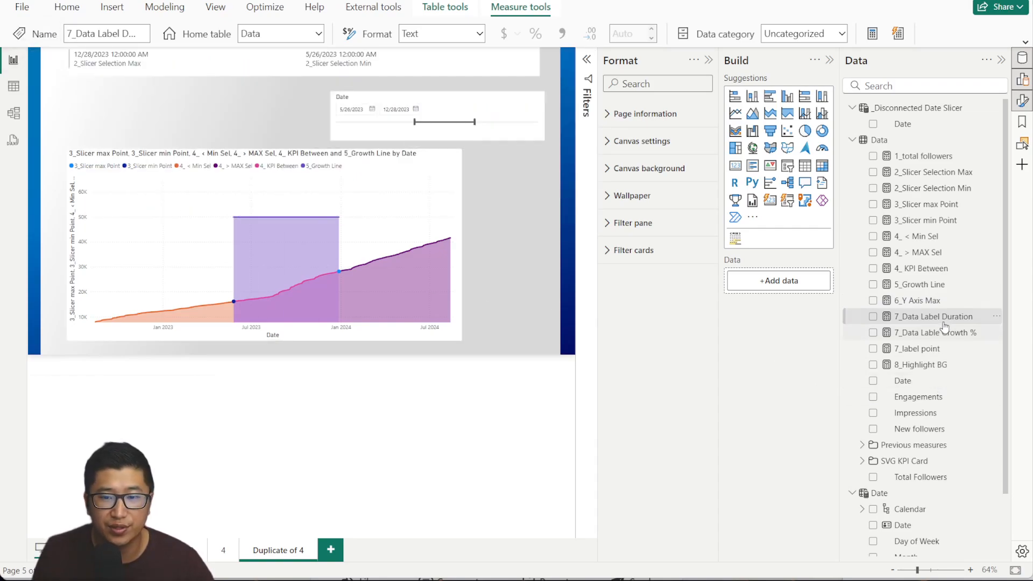
{"action": "left_click_drag", "start_coordinate": [944, 325], "coordinate": [231, 65]}
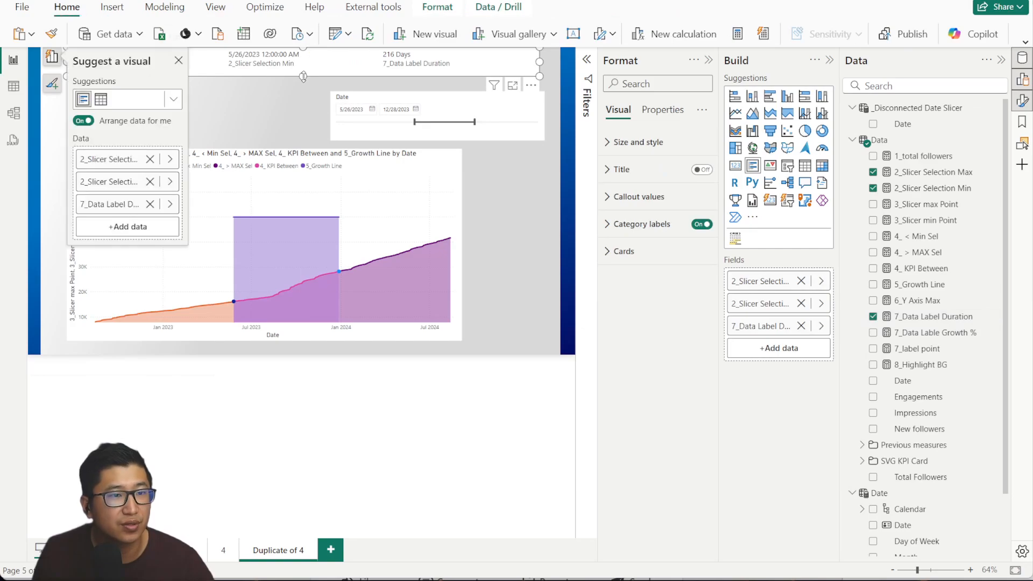
{"action": "mouse_move", "coordinate": [303, 77]}
{"action": "left_mouse_down"}
{"action": "mouse_move", "coordinate": [292, 121]}
{"action": "mouse_move", "coordinate": [301, 85]}
{"action": "left_mouse_up"}
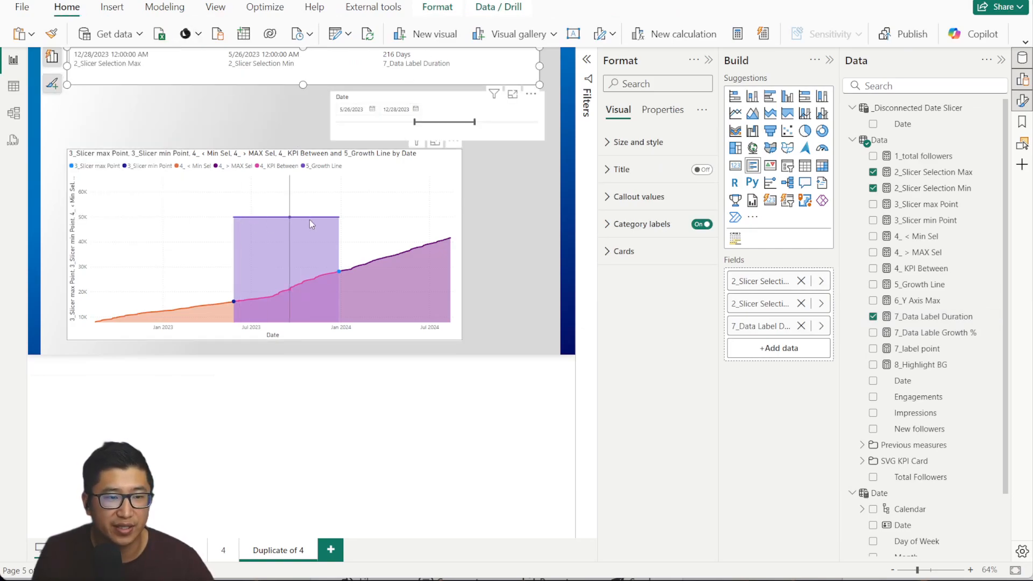
{"action": "left_click", "coordinate": [950, 334]}
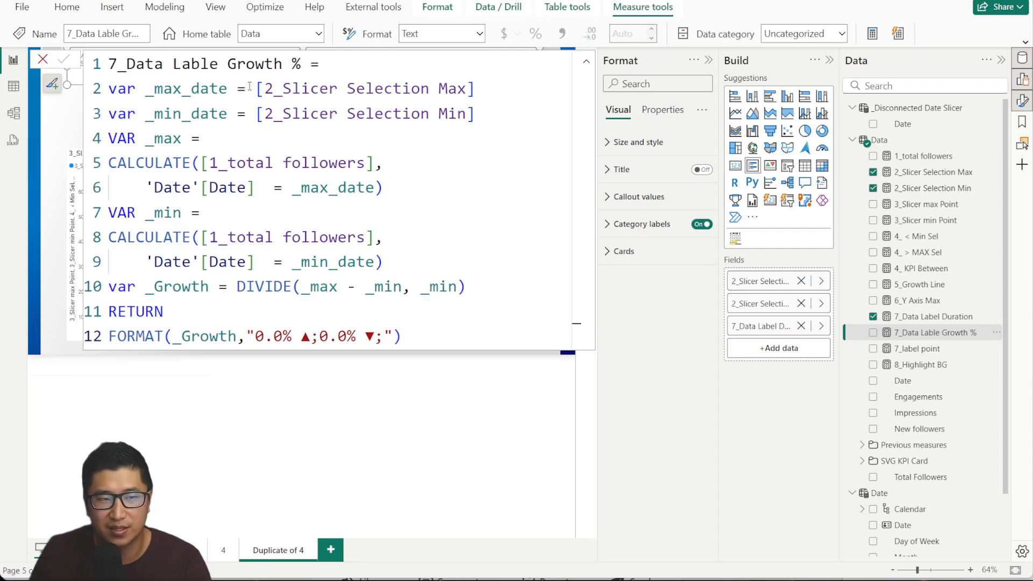
{"action": "left_click", "coordinate": [930, 337]}
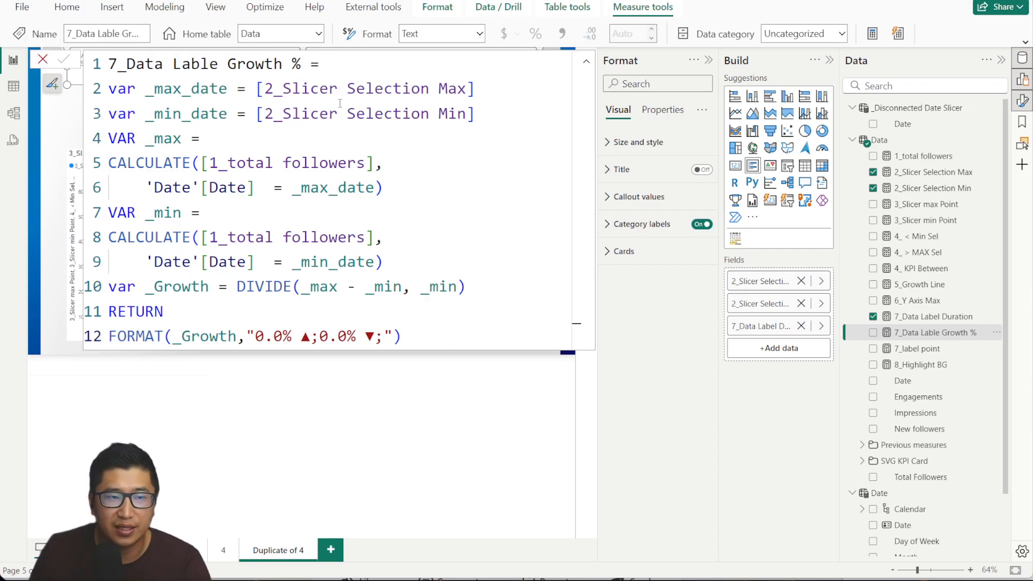
{"action": "left_click", "coordinate": [42, 59]}
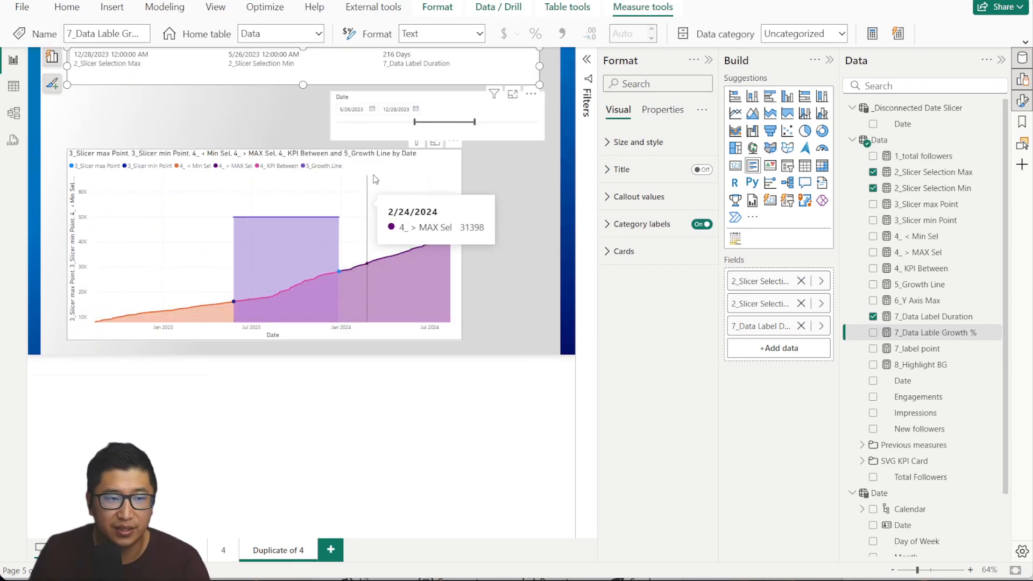
{"action": "left_click", "coordinate": [958, 205]}
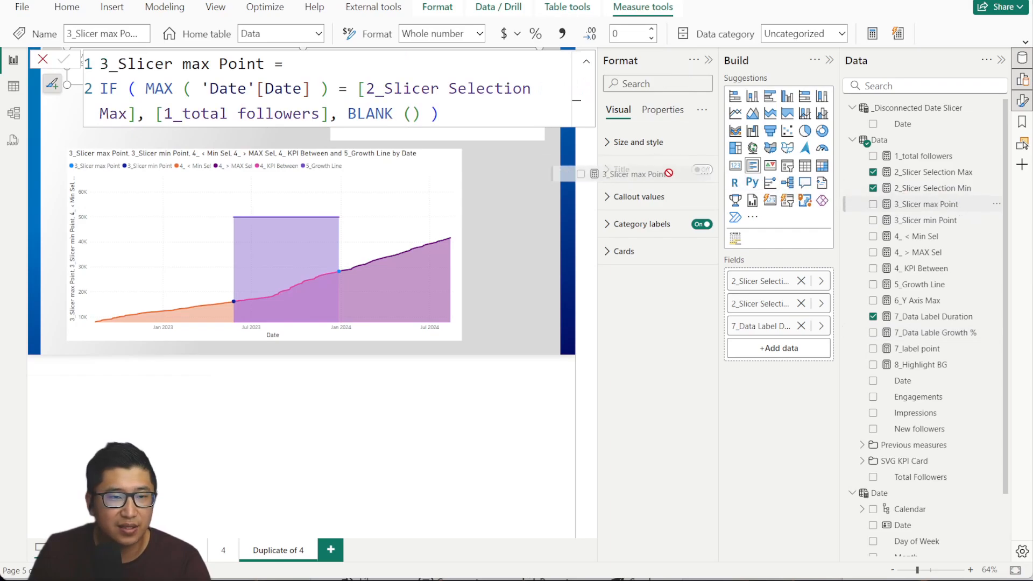
{"action": "left_click", "coordinate": [554, 191]}
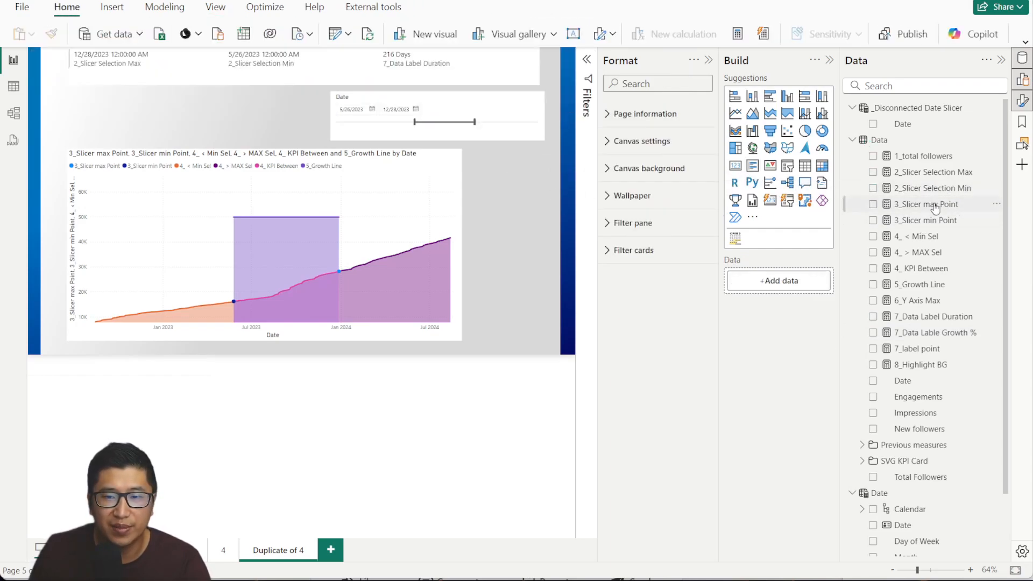
{"action": "left_click_drag", "start_coordinate": [932, 206], "coordinate": [304, 81]}
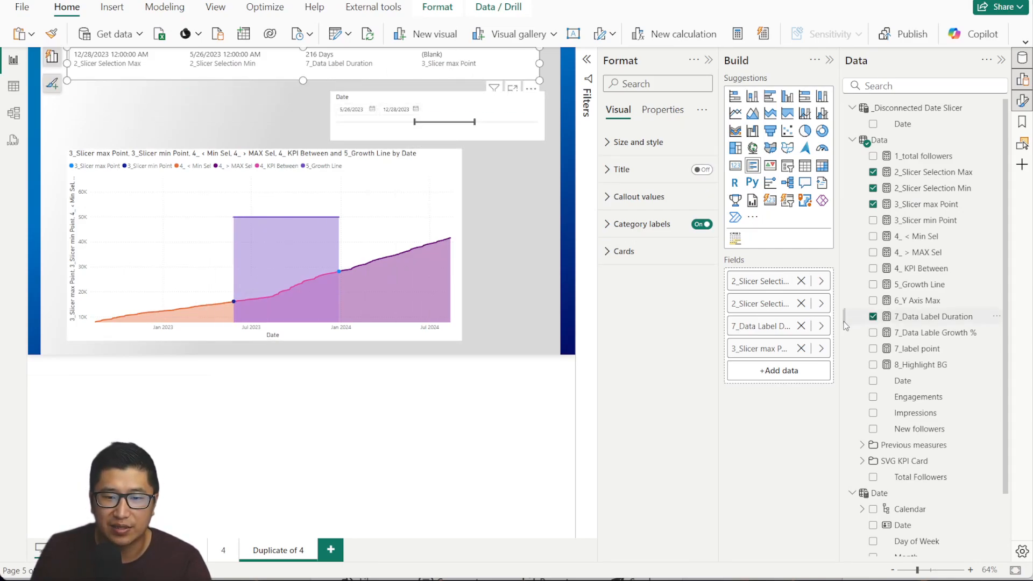
{"action": "left_click", "coordinate": [801, 349]}
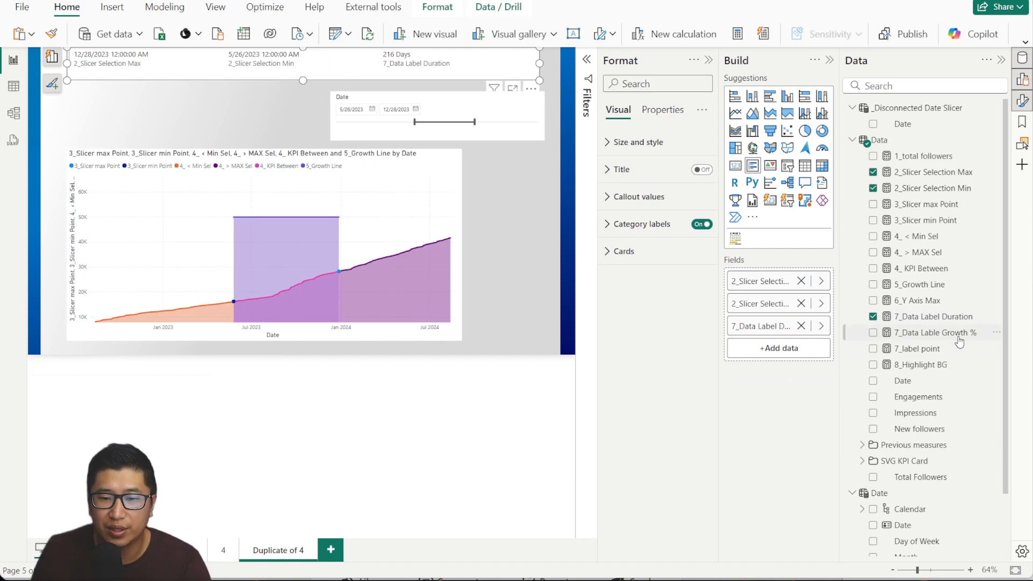
{"action": "left_click", "coordinate": [944, 317]}
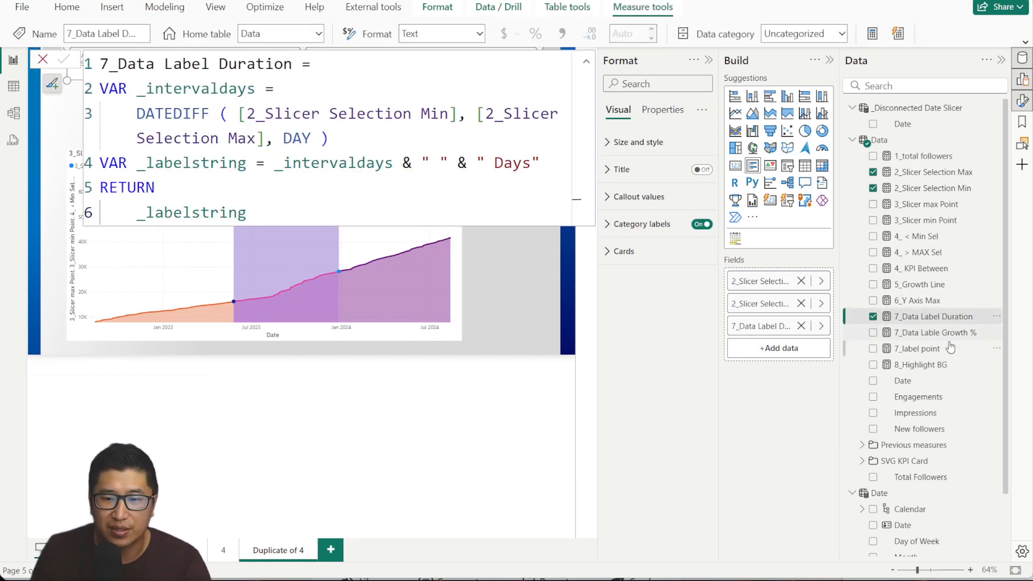
{"action": "left_click", "coordinate": [935, 332]}
Review the 7_Data Lable Growth % max-date and 2_Slicer Selection Max references and both CALCULATE blocks.
{"action": "left_click_drag", "start_coordinate": [200, 89], "coordinate": [473, 89]}
{"action": "left_click", "coordinate": [467, 86]}
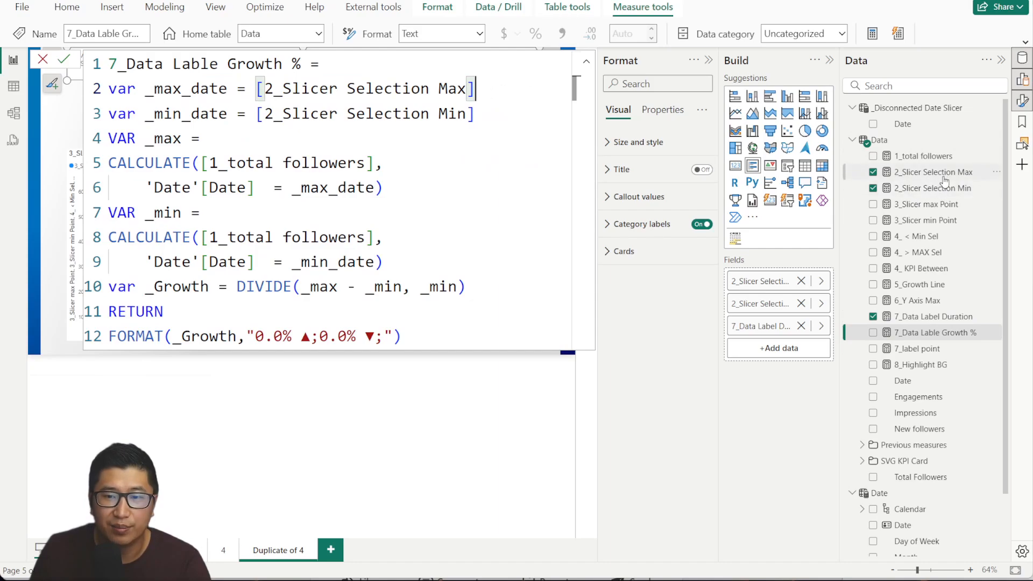
{"action": "left_click_drag", "start_coordinate": [512, 88], "coordinate": [266, 89]}
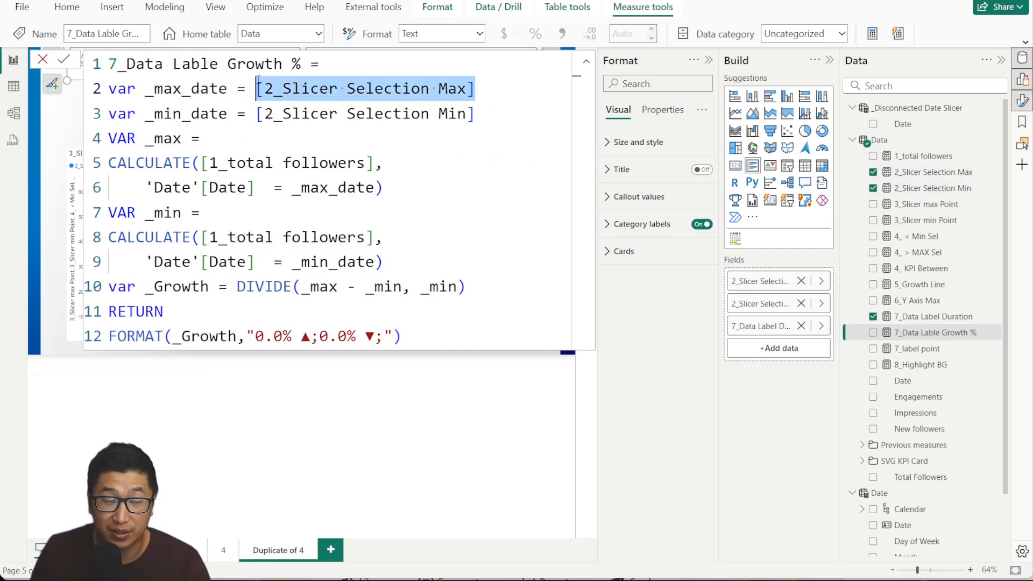
{"action": "left_click", "coordinate": [290, 135]}
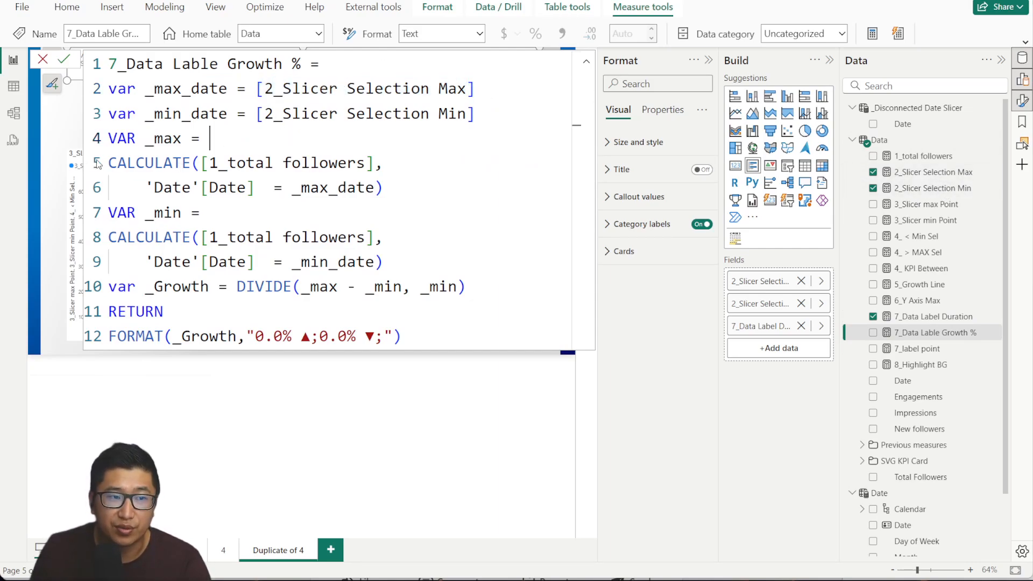
{"action": "left_click_drag", "start_coordinate": [398, 183], "coordinate": [93, 158]}
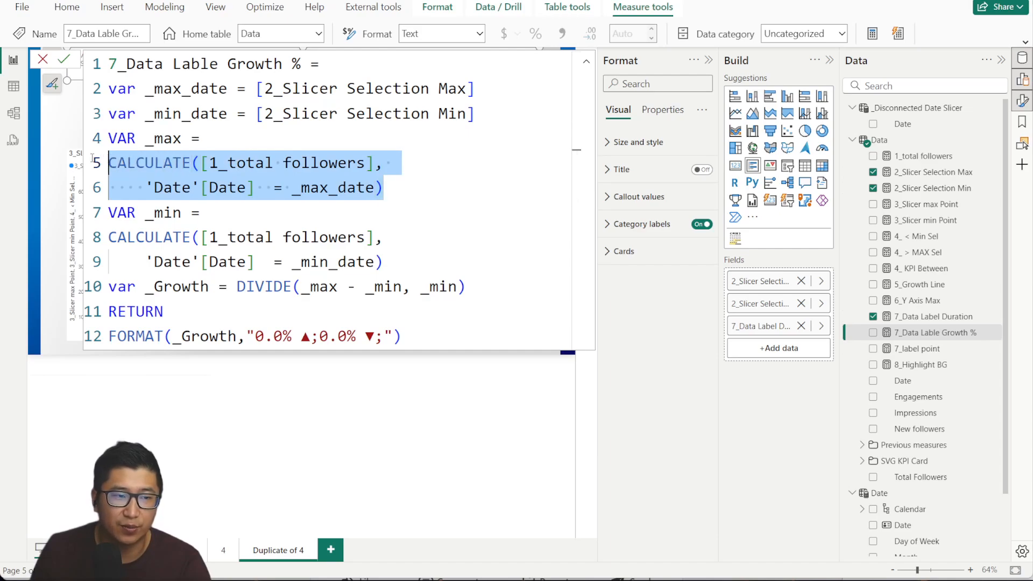
{"action": "left_click_drag", "start_coordinate": [398, 262], "coordinate": [88, 230]}
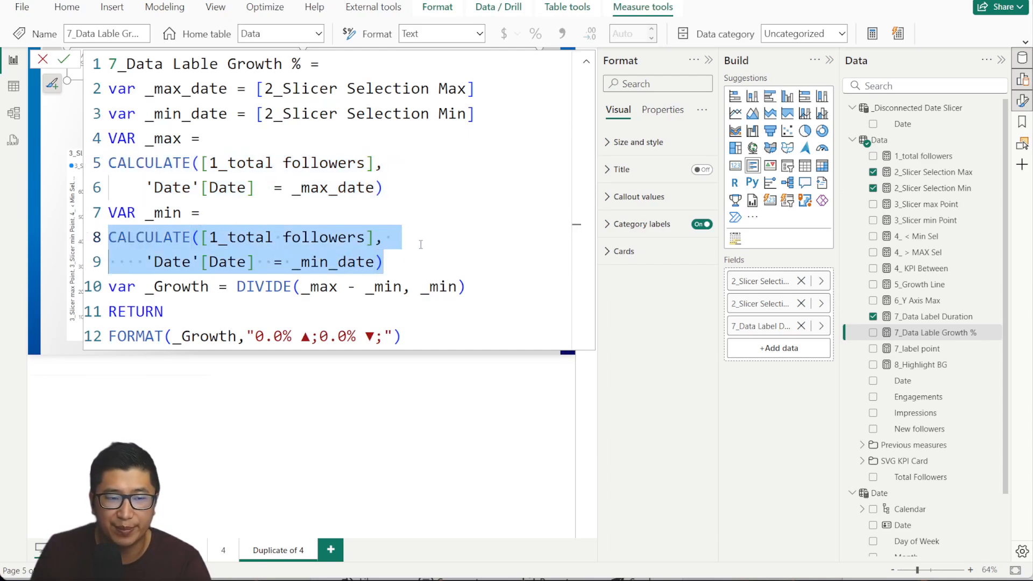
{"action": "left_click", "coordinate": [473, 242]}
Review the _Growth DIVIDE calculation and the FORMAT label with its up arrow.
{"action": "left_click_drag", "start_coordinate": [147, 286], "coordinate": [205, 286]}
{"action": "left_click", "coordinate": [264, 286]}
{"action": "left_click", "coordinate": [318, 287]}
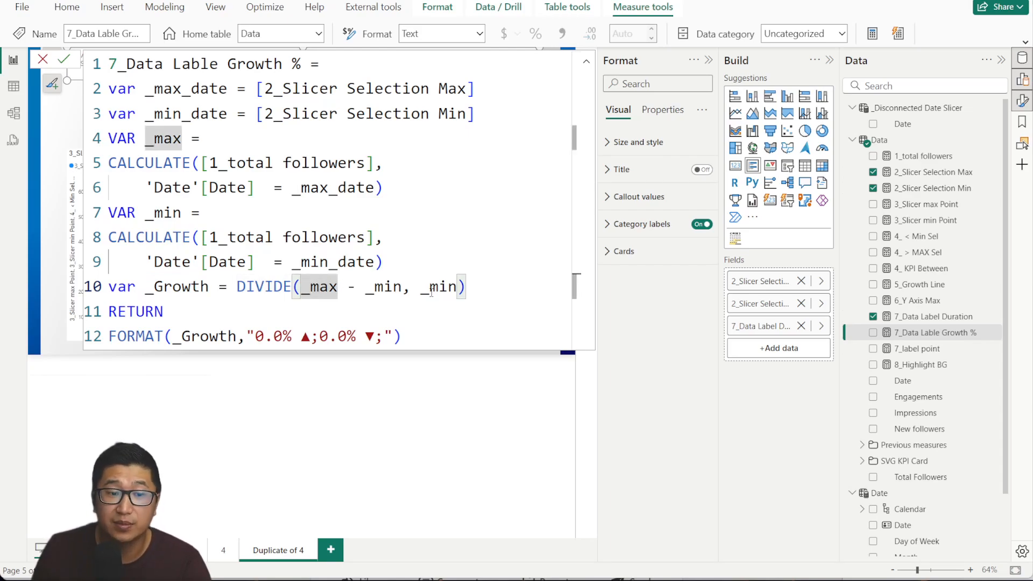
{"action": "left_click_drag", "start_coordinate": [403, 336], "coordinate": [104, 345]}
{"action": "left_click", "coordinate": [314, 338]}
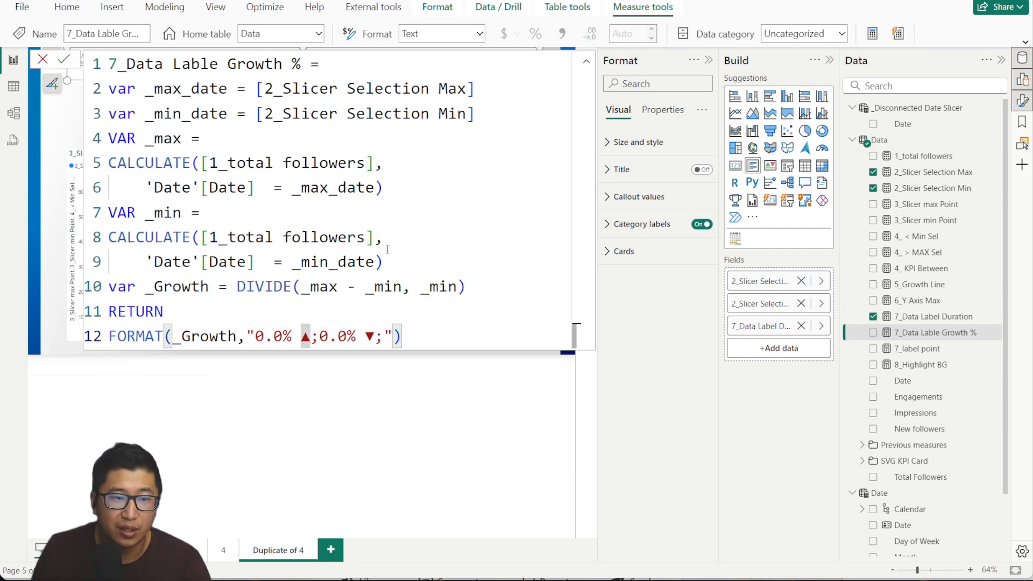
{"action": "left_click", "coordinate": [61, 63]}
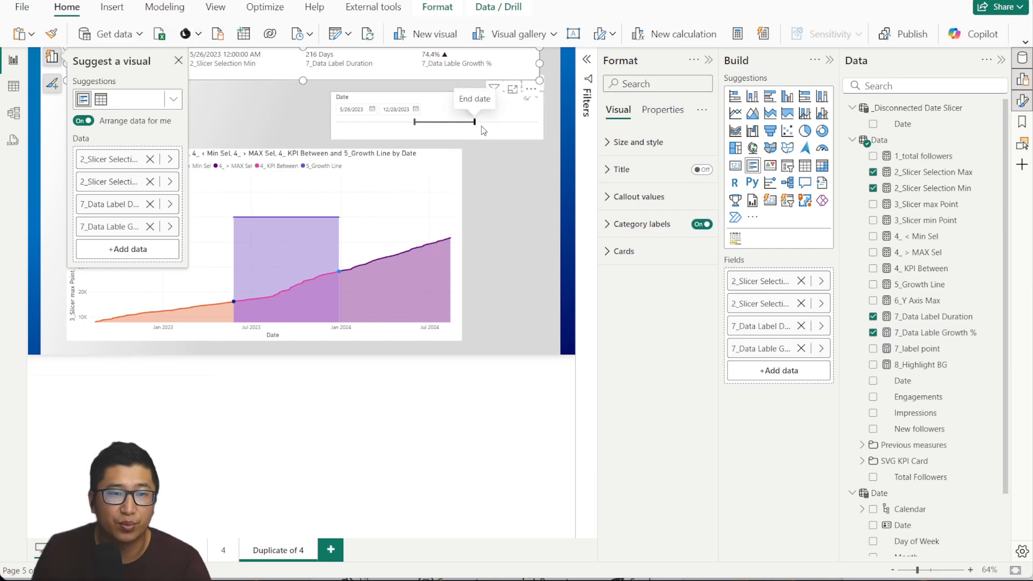
Compare the 7_label point measure's DAX formula against the chart, switching back and forth.
{"action": "left_click", "coordinate": [936, 349]}
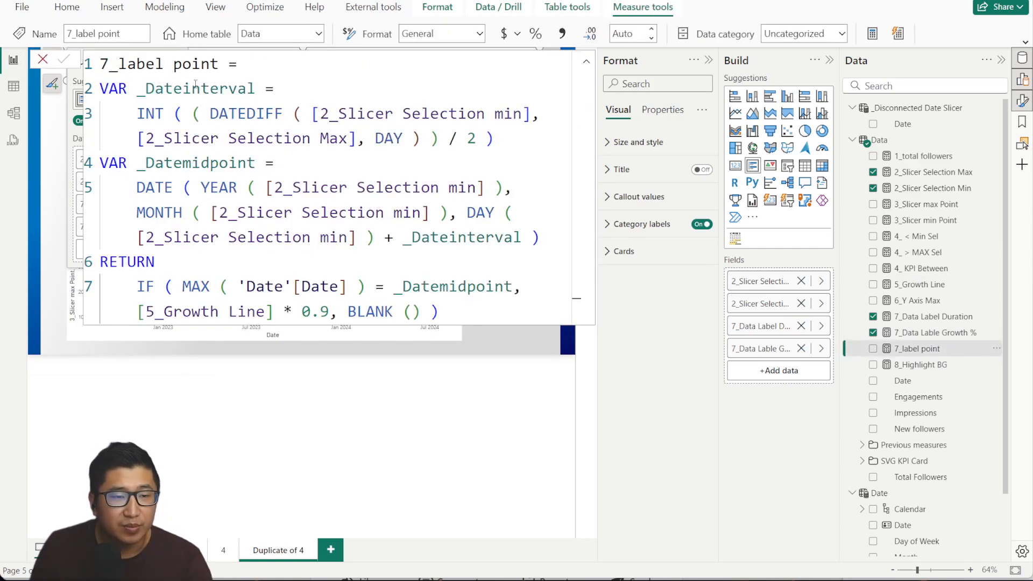
{"action": "left_click", "coordinate": [43, 59]}
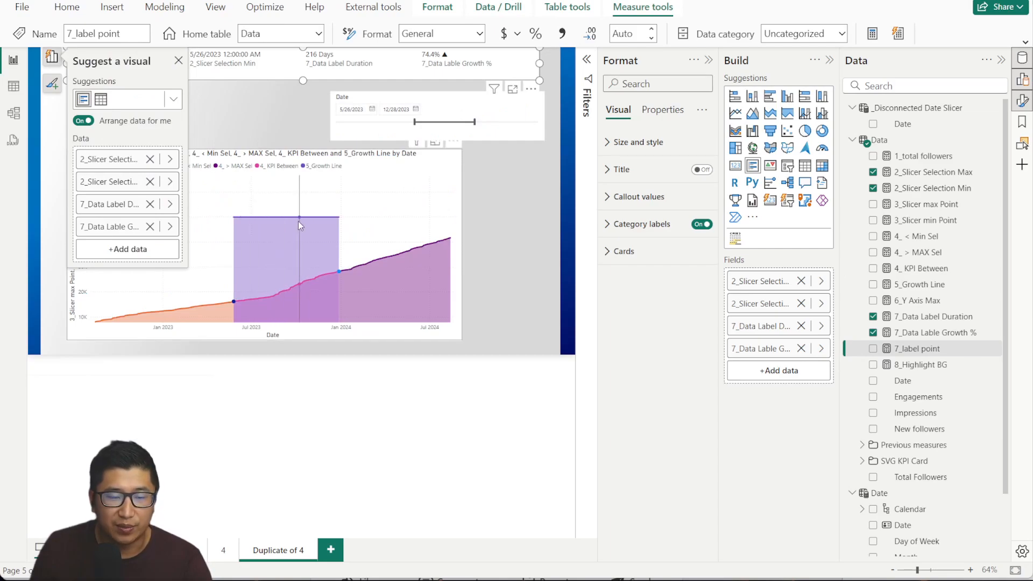
{"action": "left_click", "coordinate": [926, 349]}
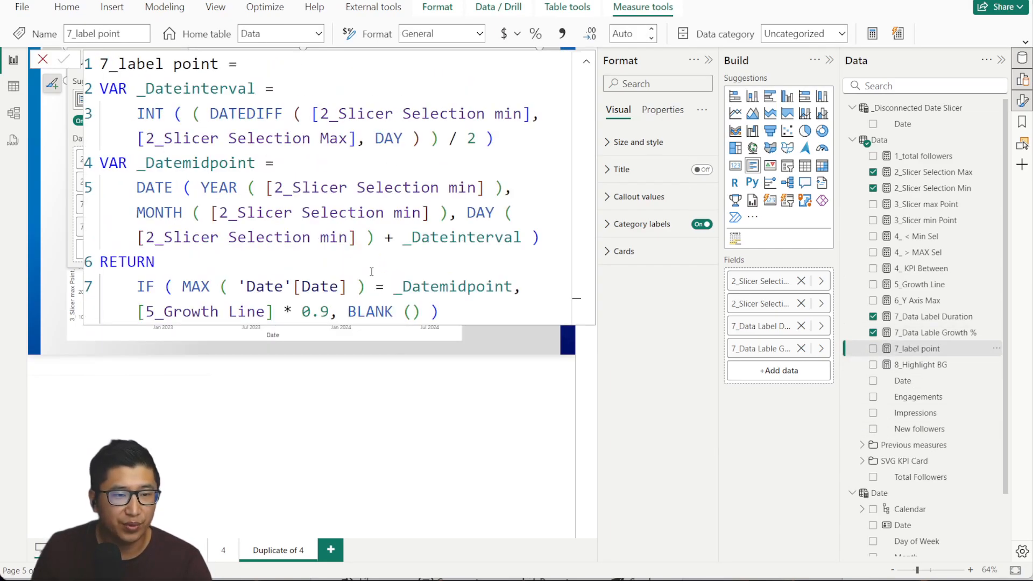
{"action": "left_click", "coordinate": [43, 59]}
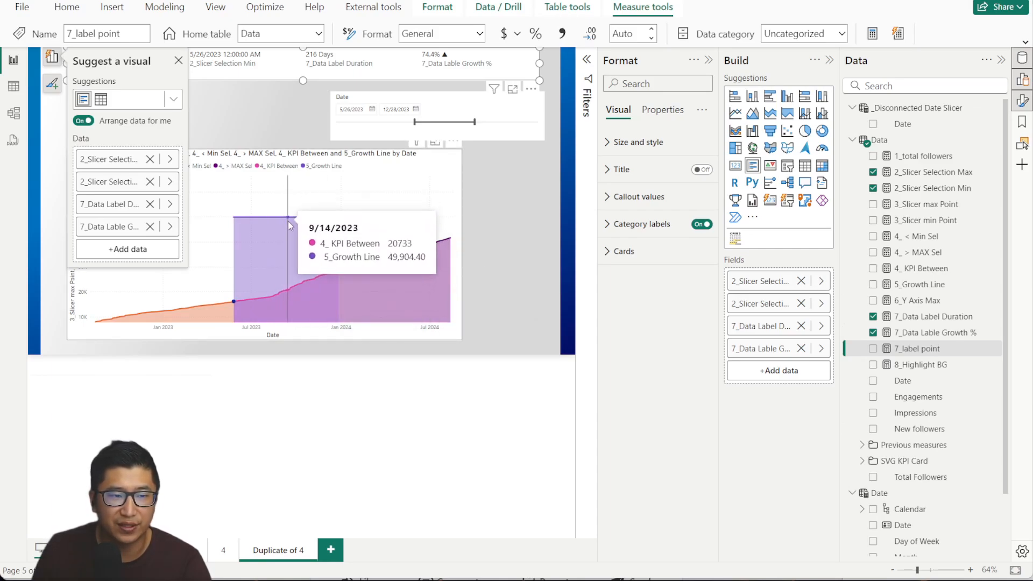
Examine 7_label point's date-midpoint condition and 5_Growth Line reference, then view 8_Highlight BG's formula.
{"action": "left_click", "coordinate": [916, 349]}
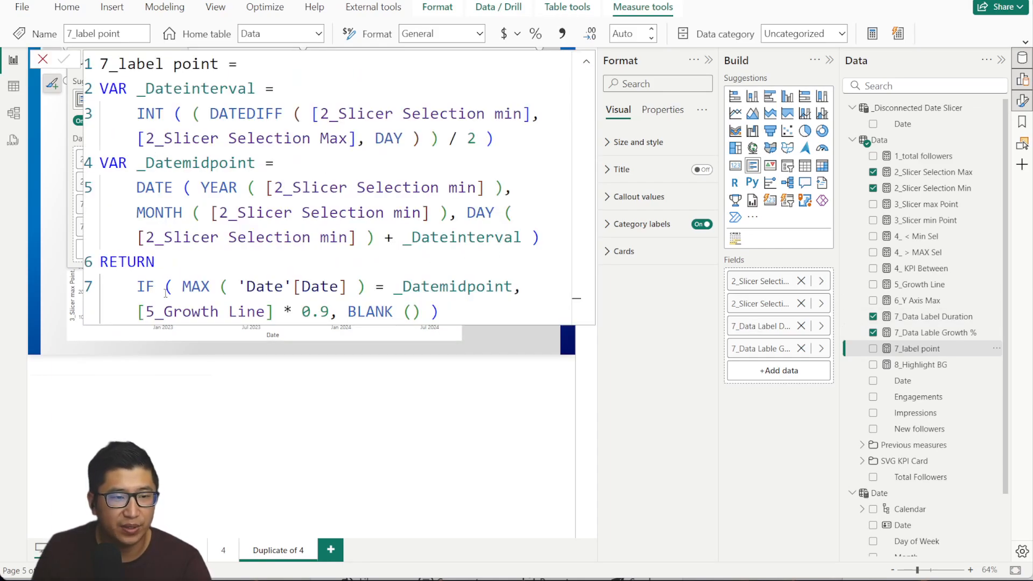
{"action": "left_click_drag", "start_coordinate": [144, 286], "coordinate": [514, 287]}
{"action": "left_click", "coordinate": [449, 310]}
{"action": "double_click", "coordinate": [215, 311]}
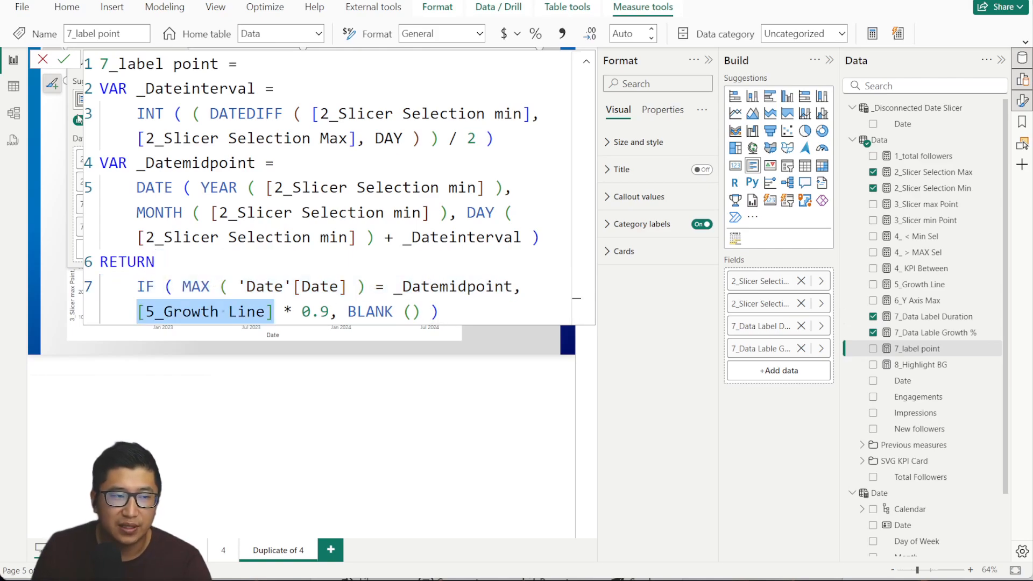
{"action": "left_click", "coordinate": [43, 59]}
{"action": "mouse_move", "coordinate": [285, 215]}
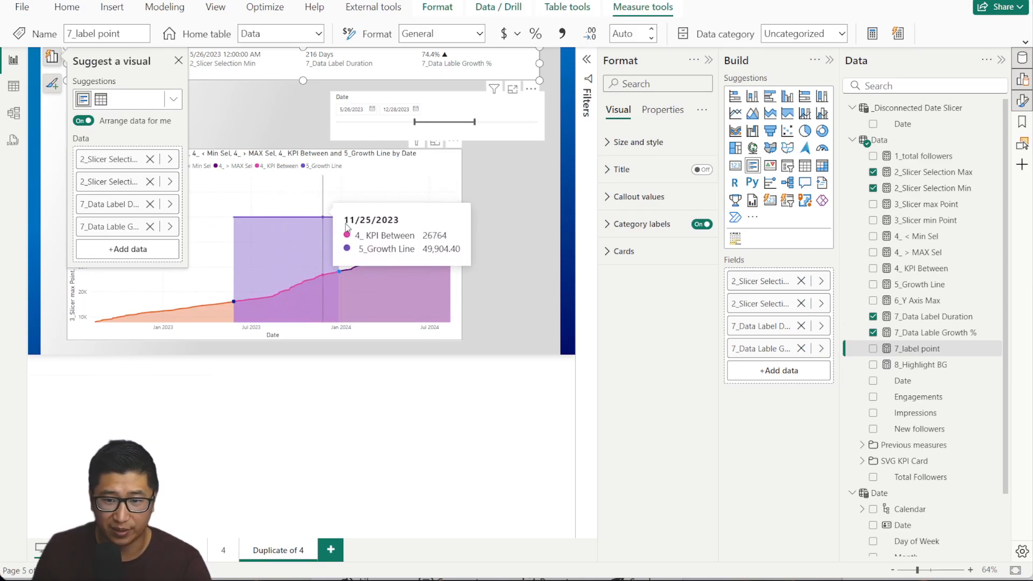
{"action": "left_click", "coordinate": [917, 364]}
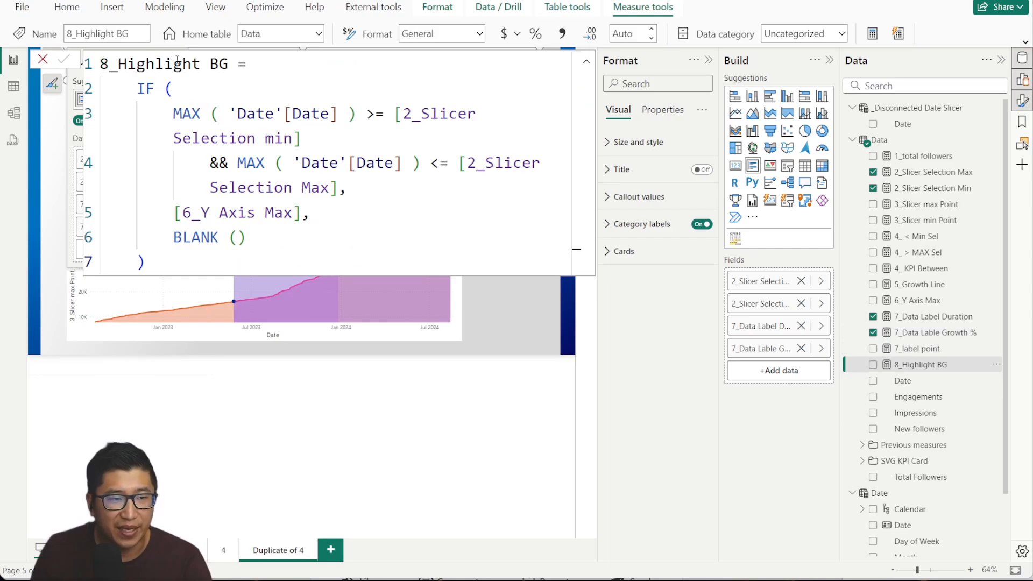
Add 8_Highlight BG to the top card and remove it again, then select the area chart.
{"action": "left_click", "coordinate": [47, 61]}
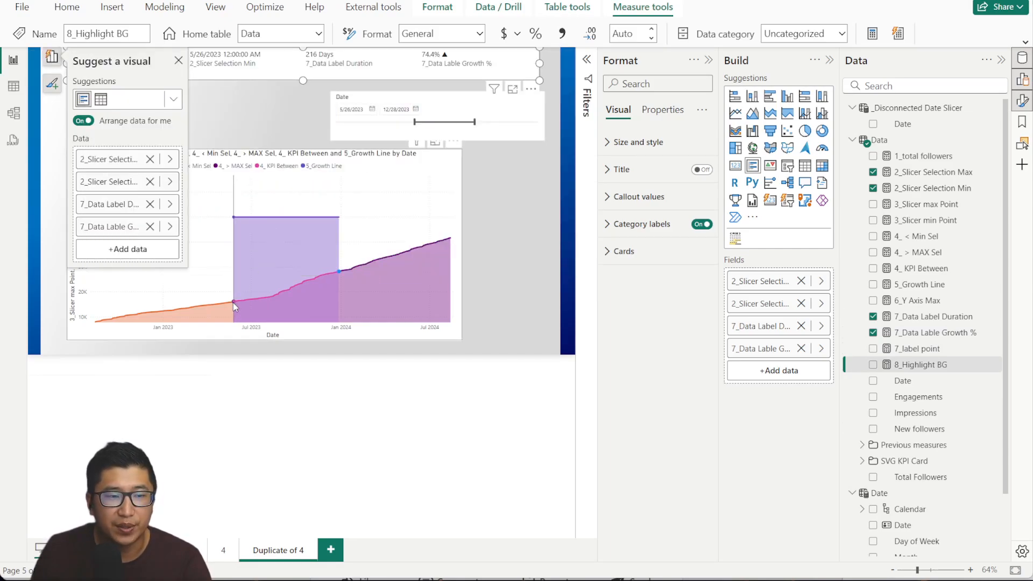
{"action": "left_click", "coordinate": [872, 364]}
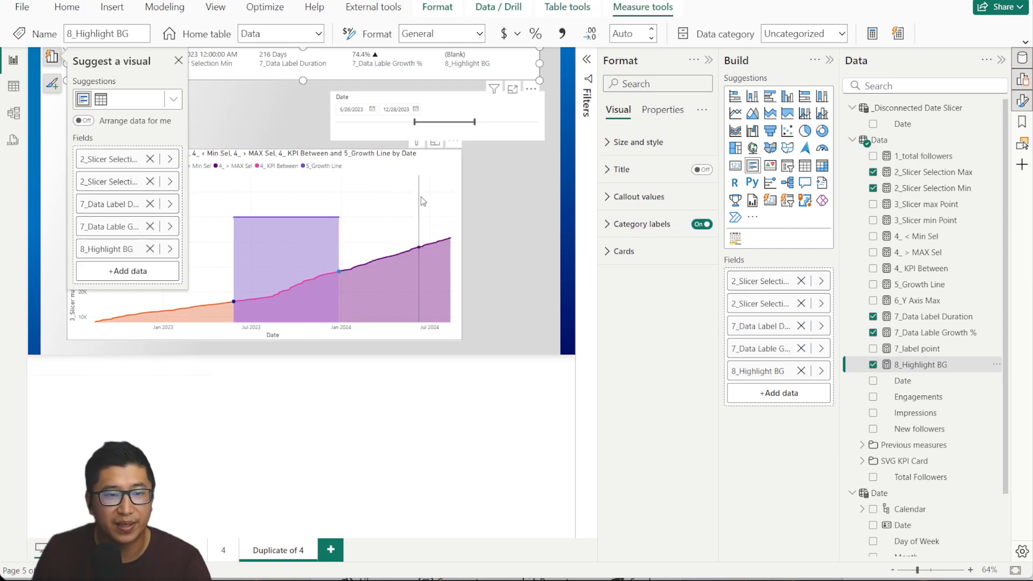
{"action": "left_click", "coordinate": [804, 372]}
{"action": "left_click", "coordinate": [368, 258]}
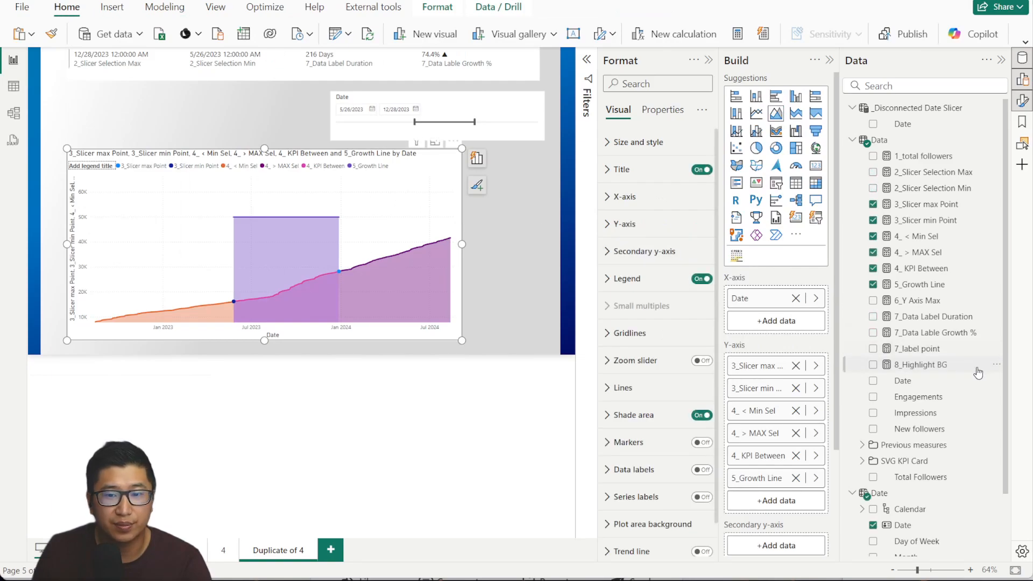
Put 8_Highlight BG in the area chart's Y-axis as a yellow band and turn off the legend.
{"action": "left_click_drag", "start_coordinate": [947, 366], "coordinate": [774, 497]}
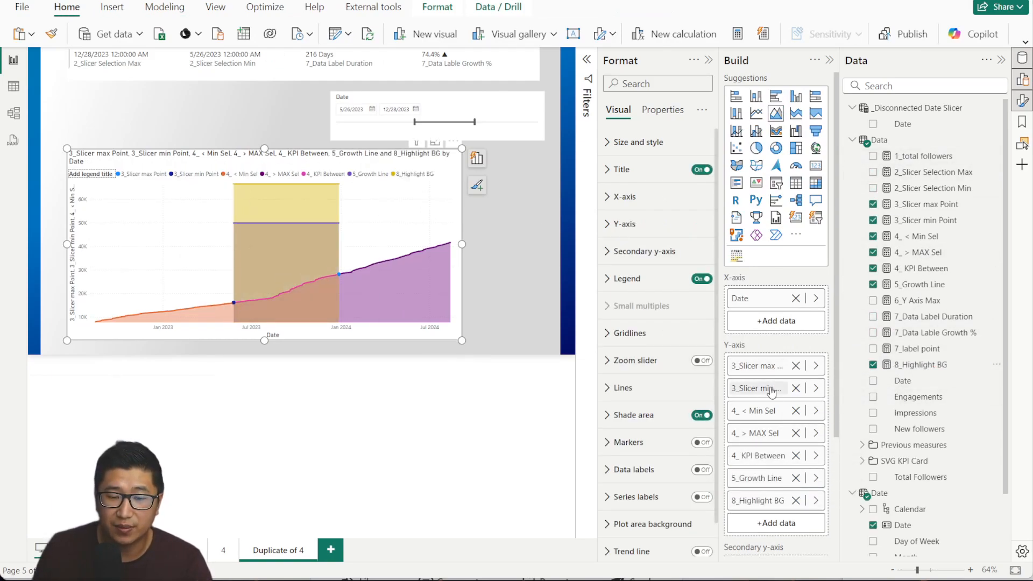
{"action": "scroll", "coordinate": [761, 381], "scroll_direction": "down", "scroll_amount": 3}
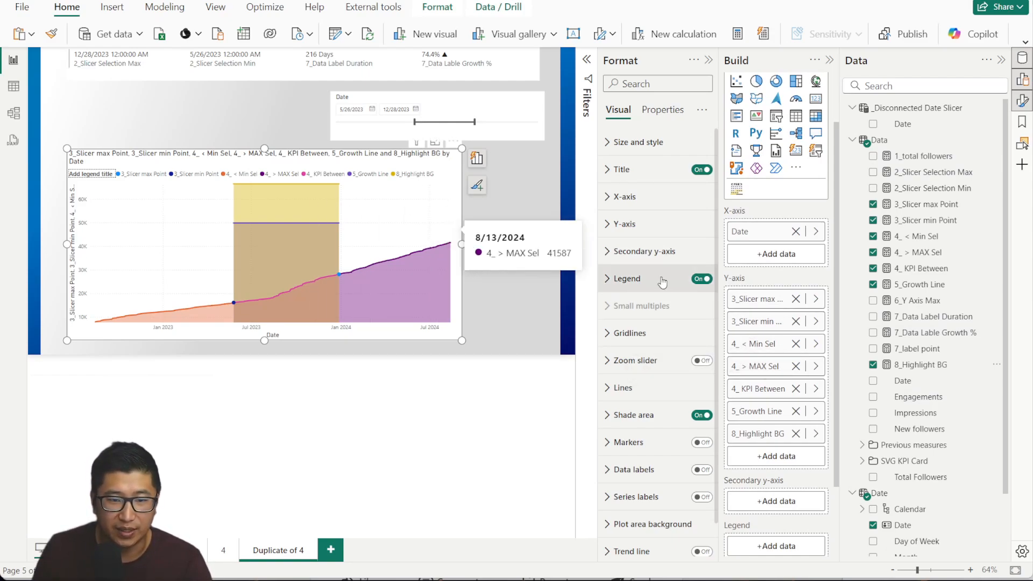
{"action": "scroll", "coordinate": [678, 275], "scroll_direction": "down", "scroll_amount": 1}
{"action": "scroll", "coordinate": [678, 275], "scroll_direction": "down", "scroll_amount": 3}
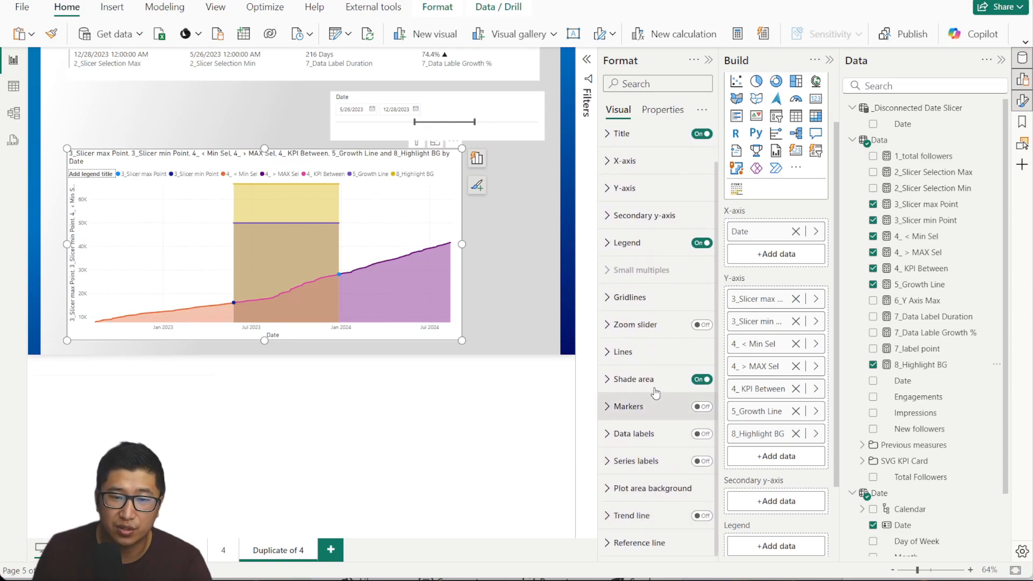
{"action": "scroll", "coordinate": [668, 250], "scroll_direction": "up", "scroll_amount": 4}
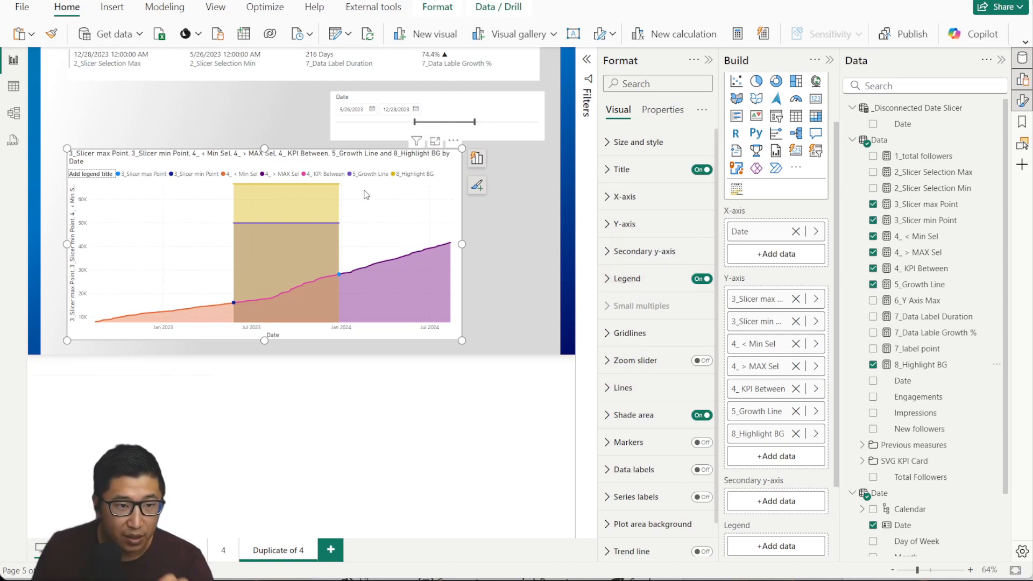
{"action": "left_click", "coordinate": [700, 279]}
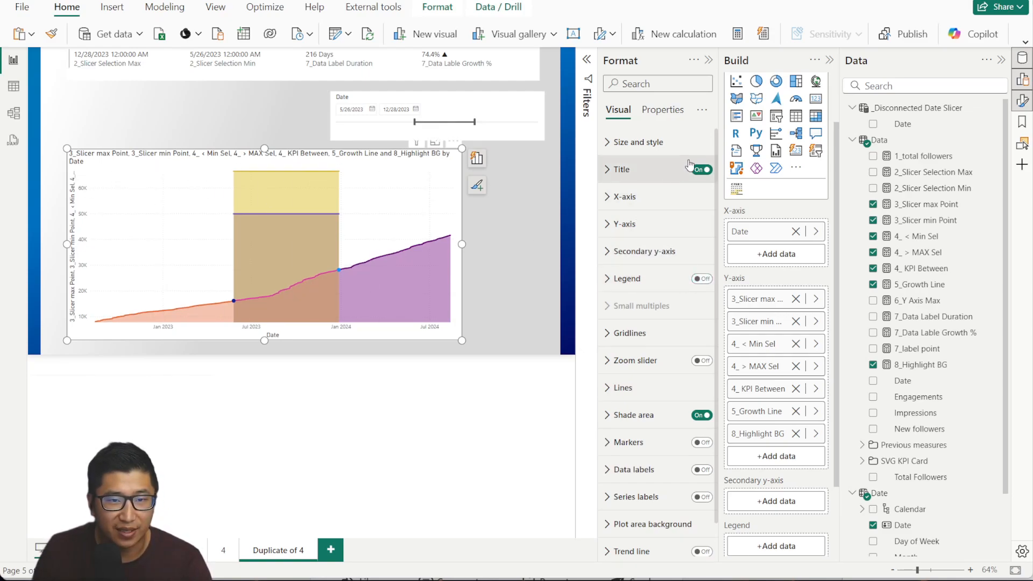
Retitle the chart 'Growth of Total Followers' in Segoe UI, size 20.
{"action": "left_click", "coordinate": [621, 170]}
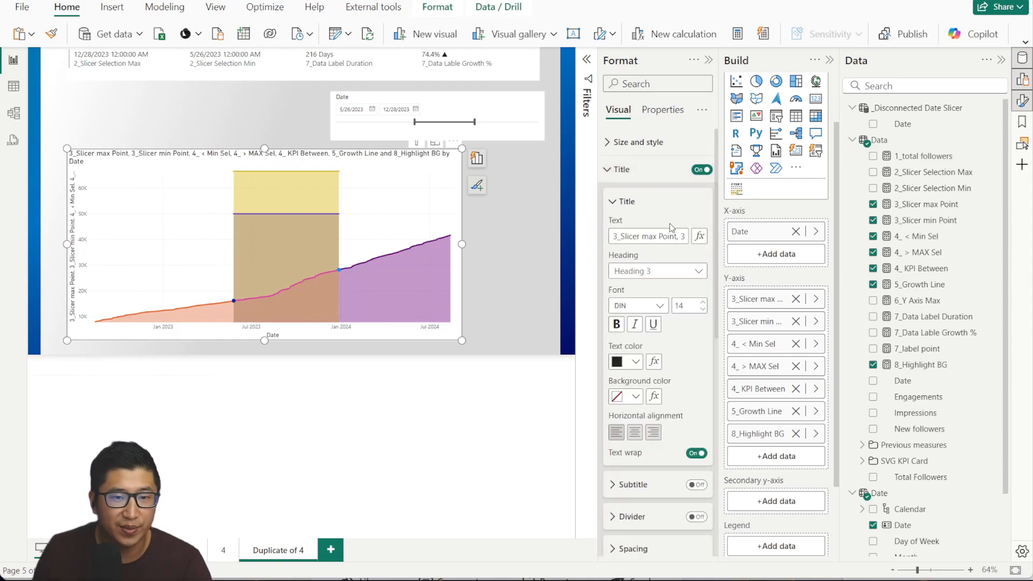
{"action": "left_click", "coordinate": [669, 236]}
{"action": "key", "text": "ctrl+a"}
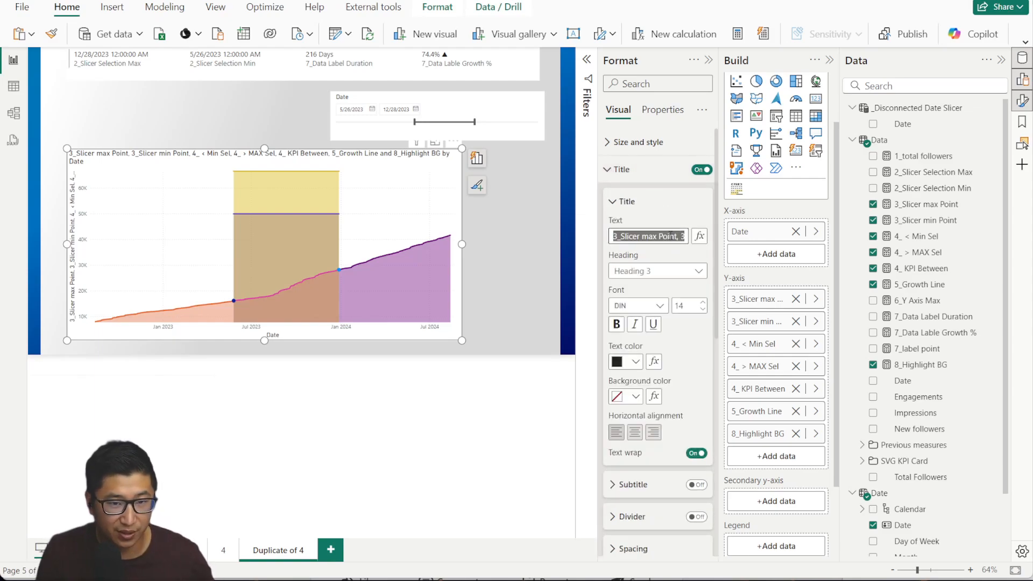
{"action": "type", "text": "Growth of To"}
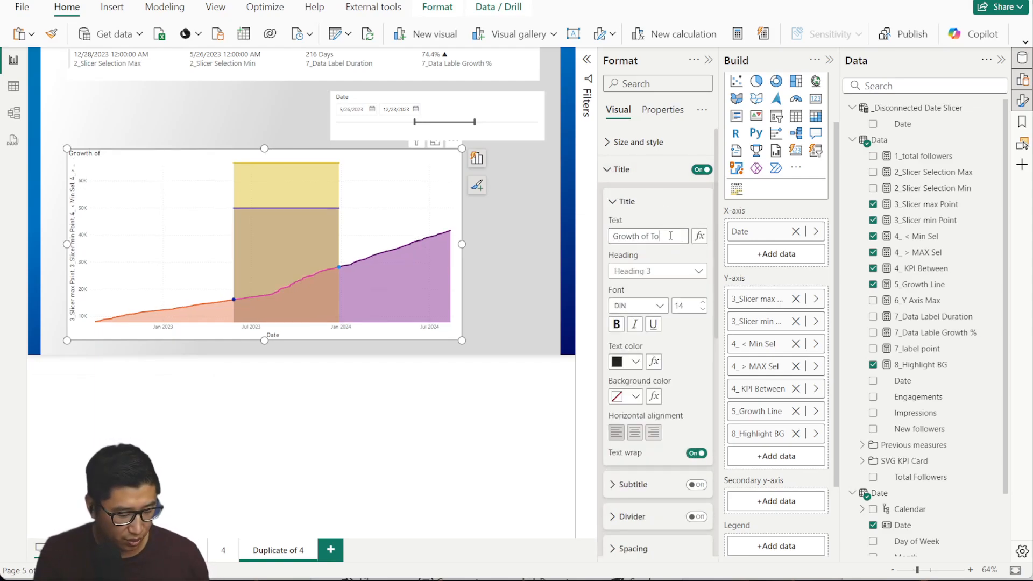
{"action": "type", "text": "tal Foll"}
{"action": "type", "text": "owers"}
{"action": "left_click", "coordinate": [659, 305]}
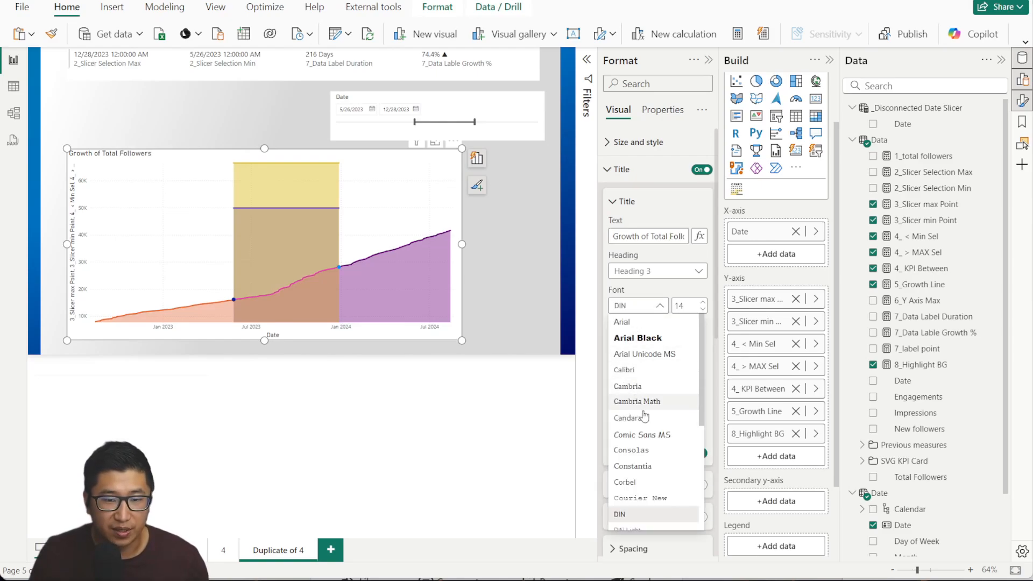
{"action": "scroll", "coordinate": [651, 496], "scroll_direction": "down", "scroll_amount": 2}
{"action": "left_click", "coordinate": [650, 498]}
{"action": "double_click", "coordinate": [686, 306]}
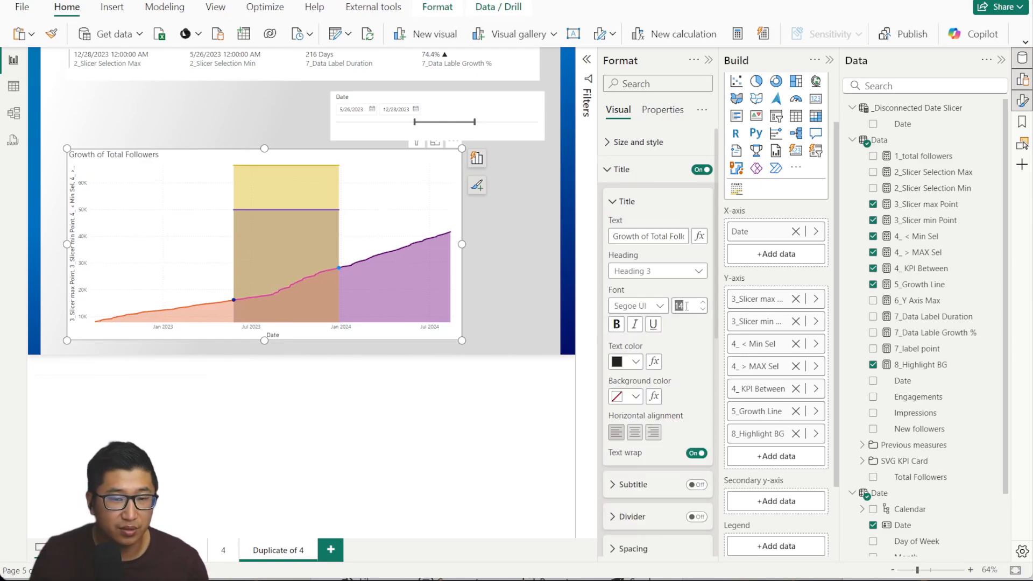
{"action": "key", "text": "Return"}
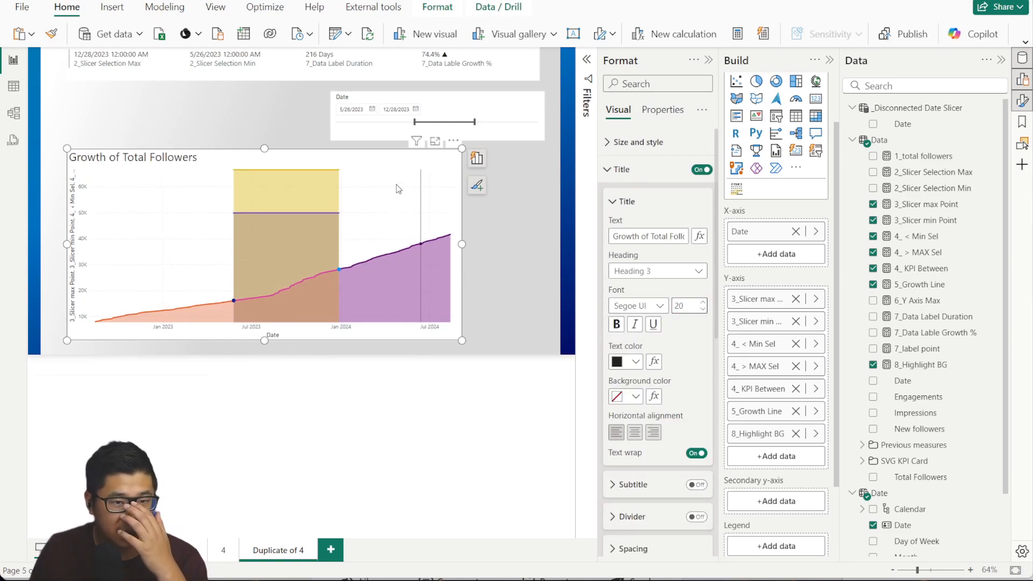
{"action": "left_click", "coordinate": [623, 170]}
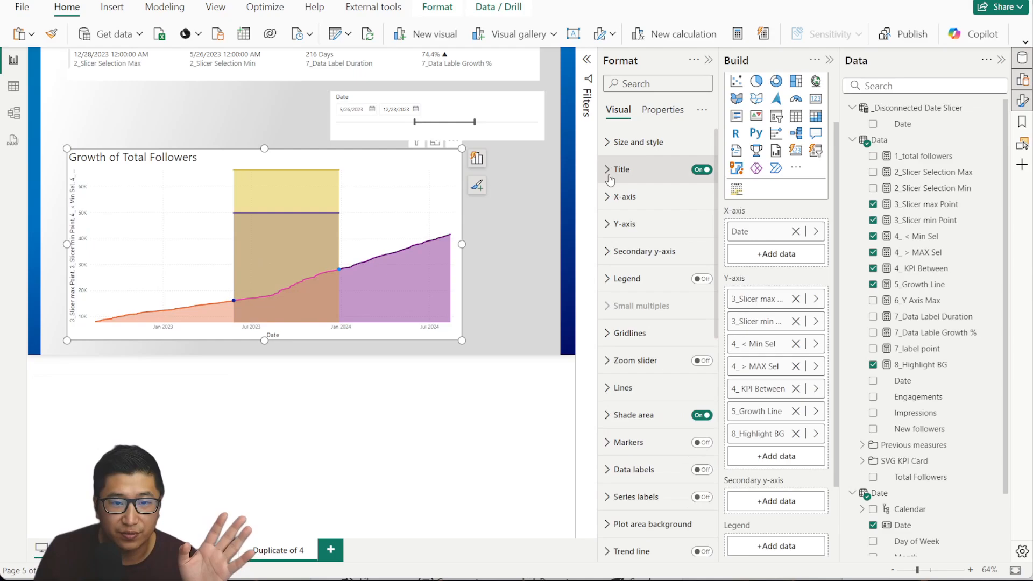
Turn off the Y-axis values and title, then go to report page 4.
{"action": "left_click", "coordinate": [624, 224]}
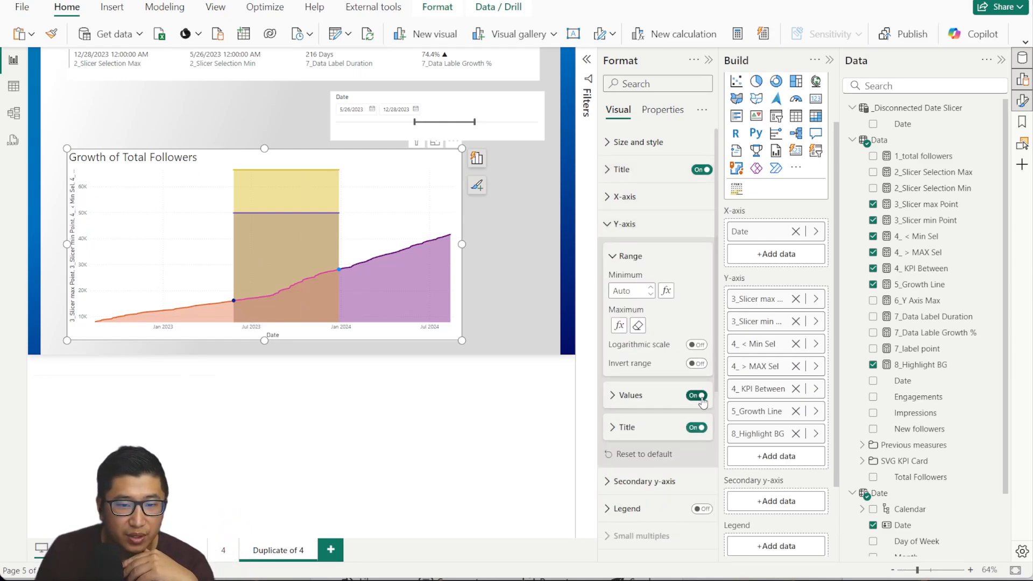
{"action": "left_click", "coordinate": [697, 427]}
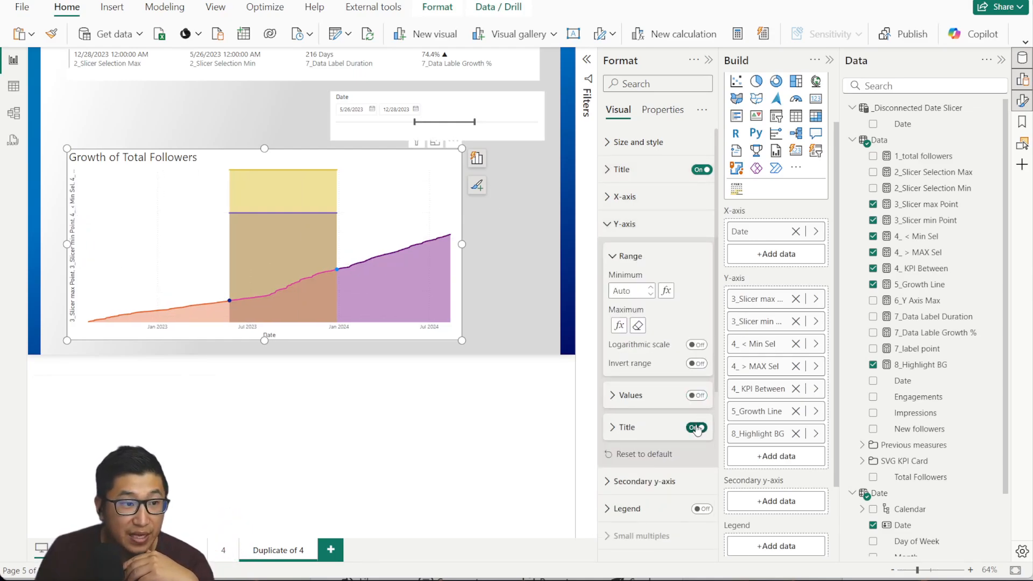
{"action": "left_click", "coordinate": [624, 224]}
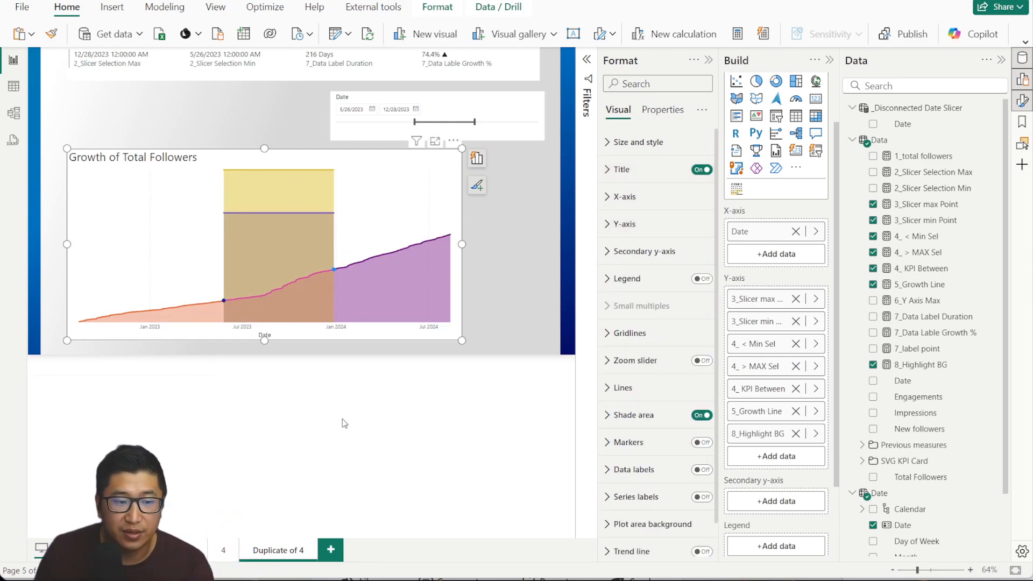
{"action": "left_click", "coordinate": [223, 551]}
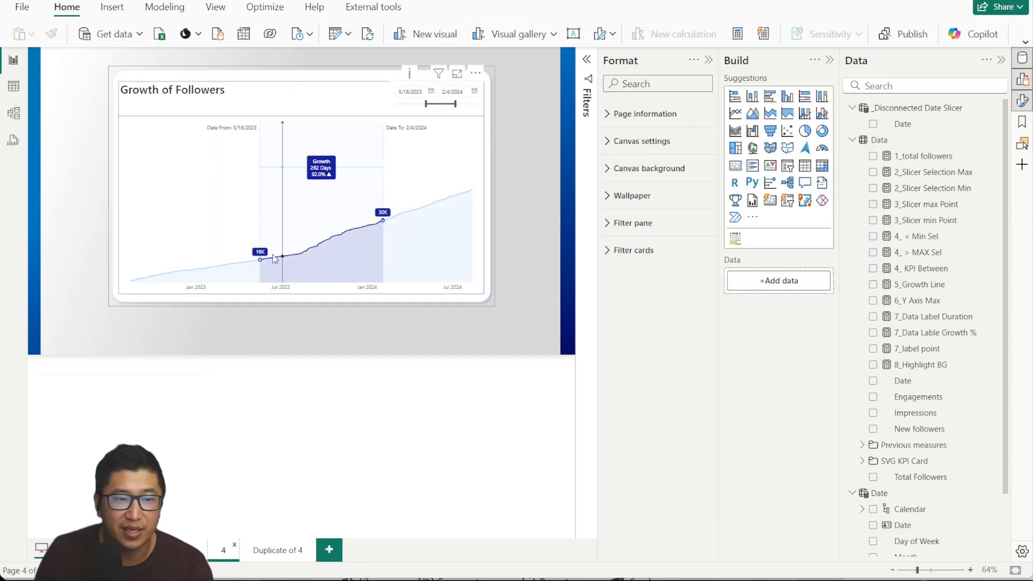
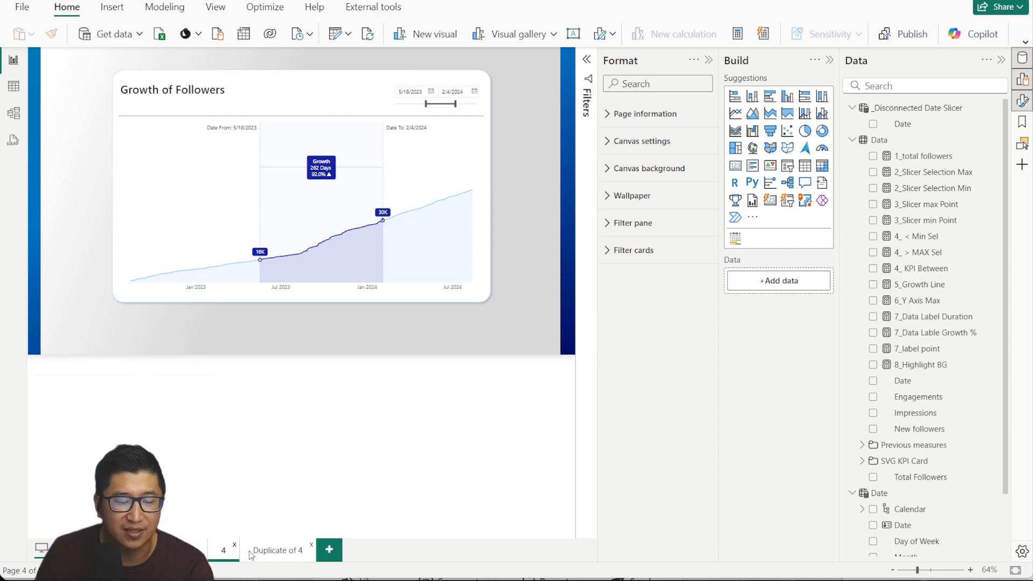
On the Duplicate of 4 page, turn off the followers chart's vertical gridlines.
{"action": "left_click", "coordinate": [270, 551]}
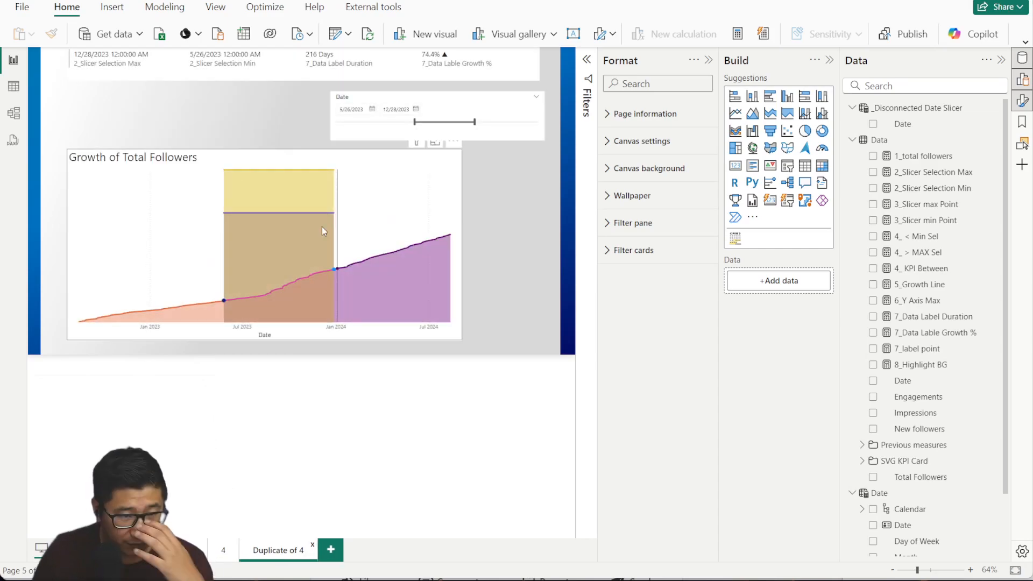
{"action": "left_click", "coordinate": [458, 213]}
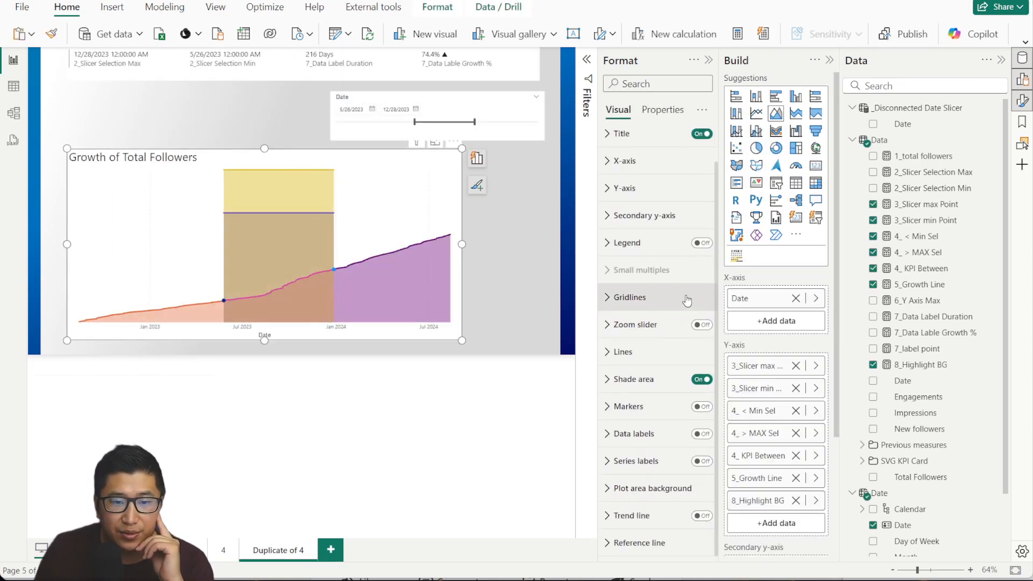
{"action": "left_click", "coordinate": [682, 298]}
{"action": "scroll", "coordinate": [679, 414], "scroll_direction": "down", "scroll_amount": 3}
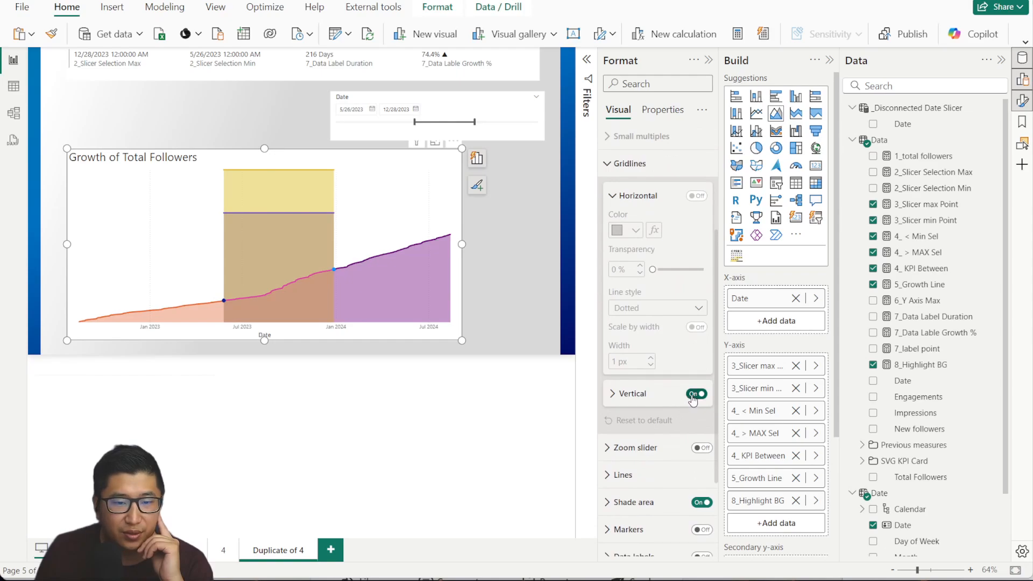
{"action": "left_click", "coordinate": [696, 393]}
{"action": "scroll", "coordinate": [630, 267], "scroll_direction": "up", "scroll_amount": 3}
{"action": "left_click", "coordinate": [626, 296]}
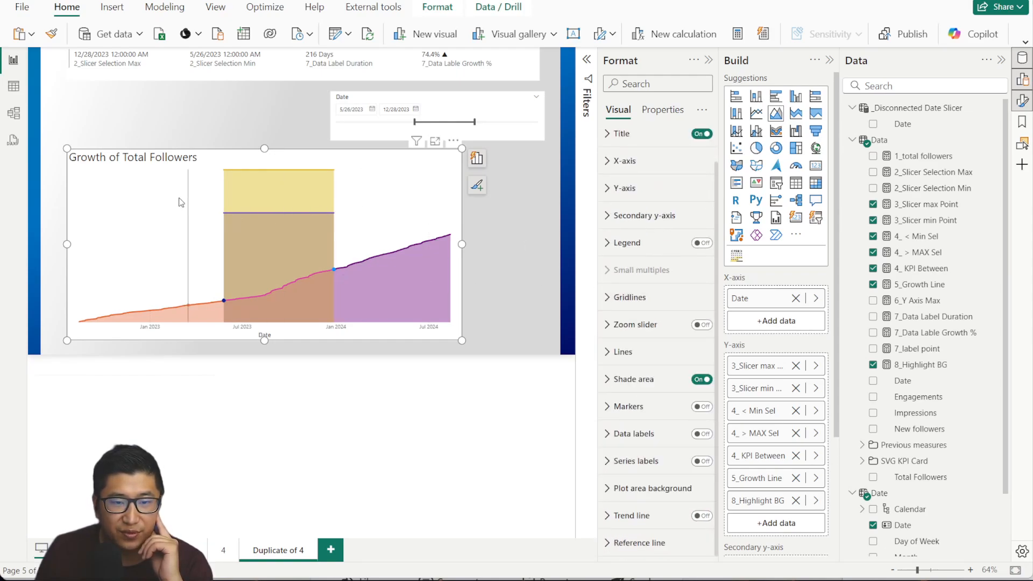
{"action": "left_click", "coordinate": [622, 352]}
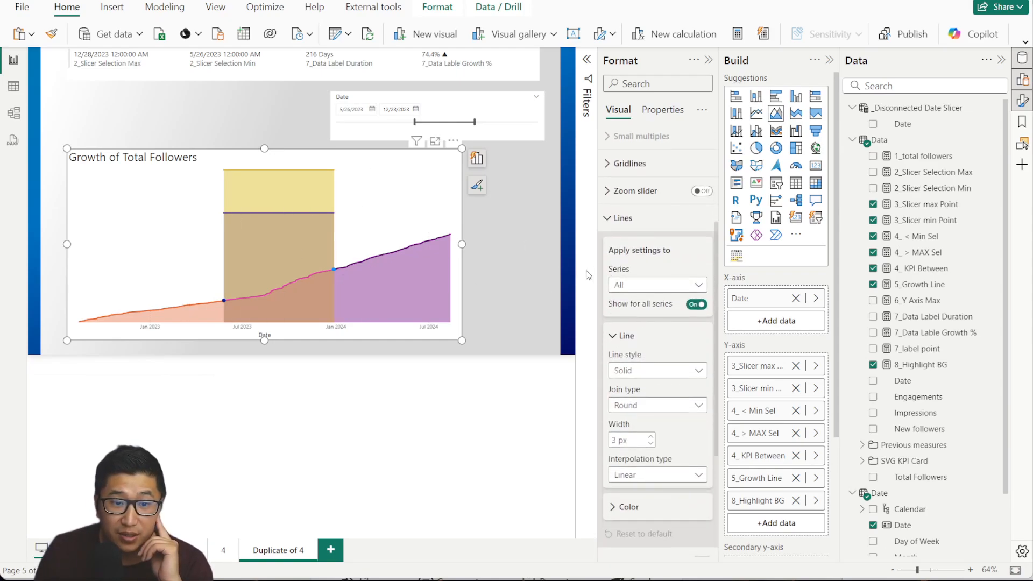
Hide lines for all series except 4_ < Min Sel, 4_ > MAX Sel and 4_ KPI Between.
{"action": "scroll", "coordinate": [652, 282], "scroll_direction": "down", "scroll_amount": 1}
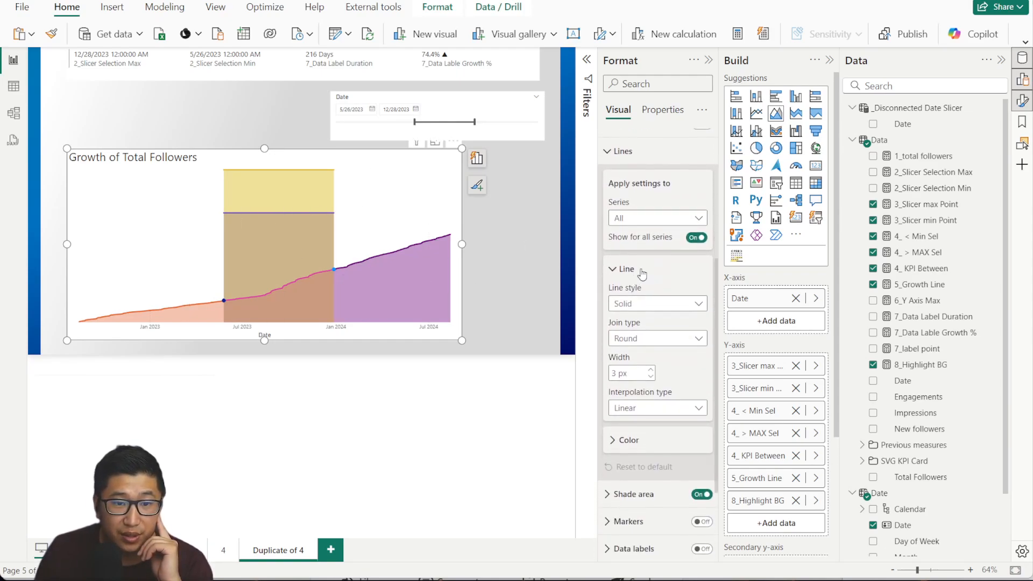
{"action": "left_click", "coordinate": [697, 238]}
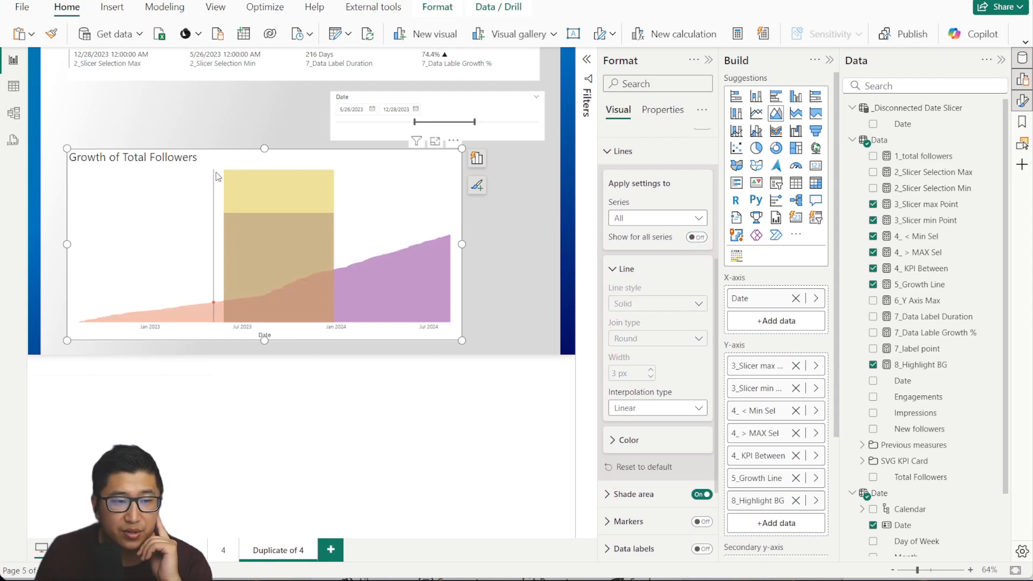
{"action": "left_click", "coordinate": [665, 226]}
{"action": "left_click", "coordinate": [669, 285]}
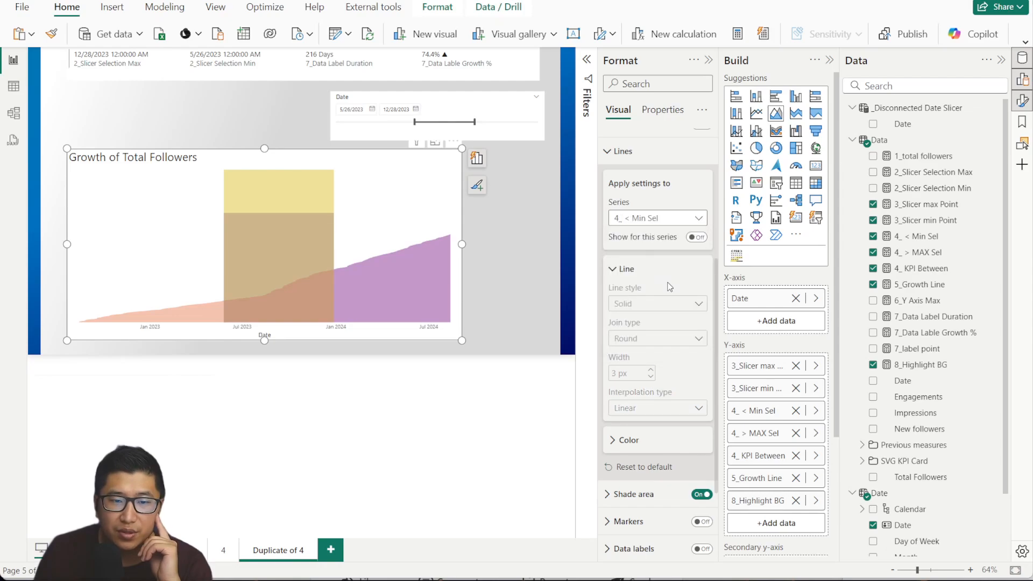
{"action": "left_click", "coordinate": [699, 237]}
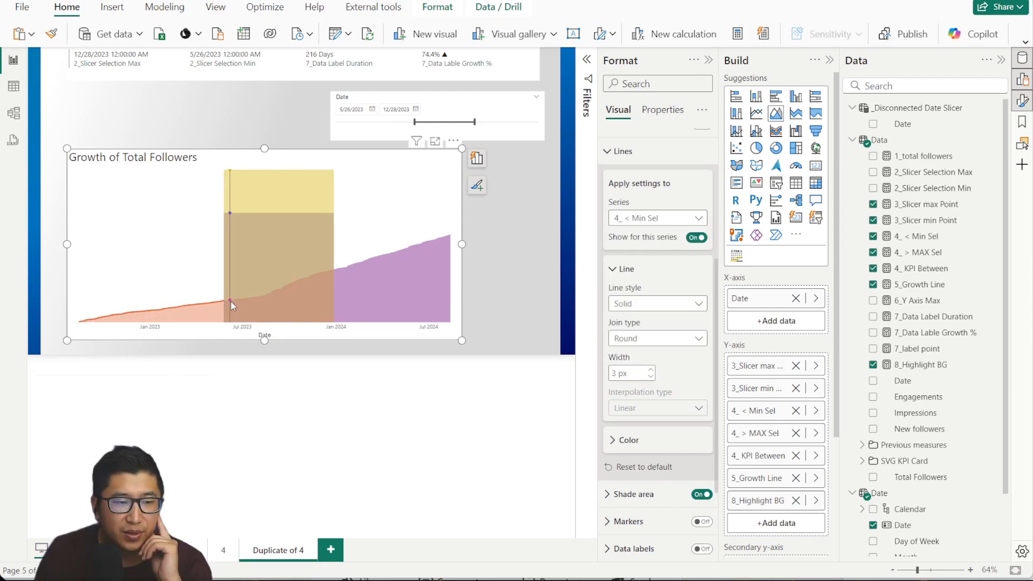
{"action": "left_click", "coordinate": [667, 218]}
{"action": "left_click", "coordinate": [673, 297]}
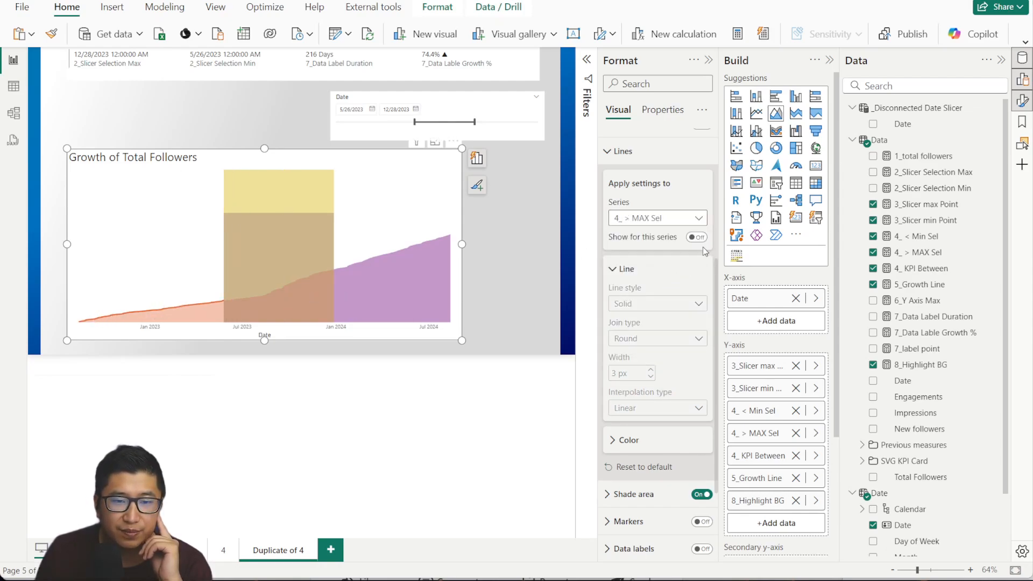
{"action": "left_click", "coordinate": [698, 238]}
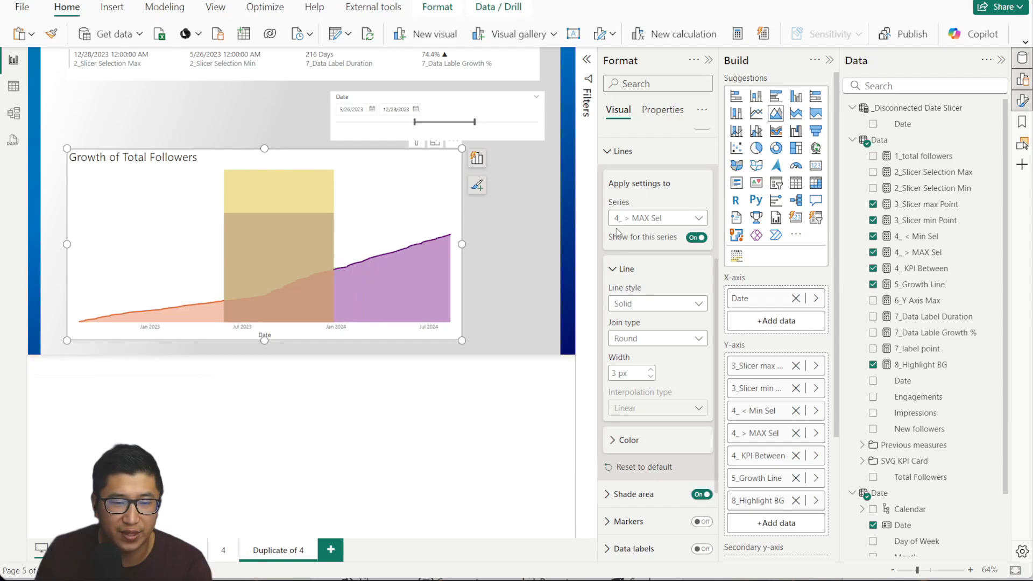
{"action": "left_click", "coordinate": [634, 218]}
{"action": "left_click", "coordinate": [657, 316]}
{"action": "left_click", "coordinate": [698, 237]}
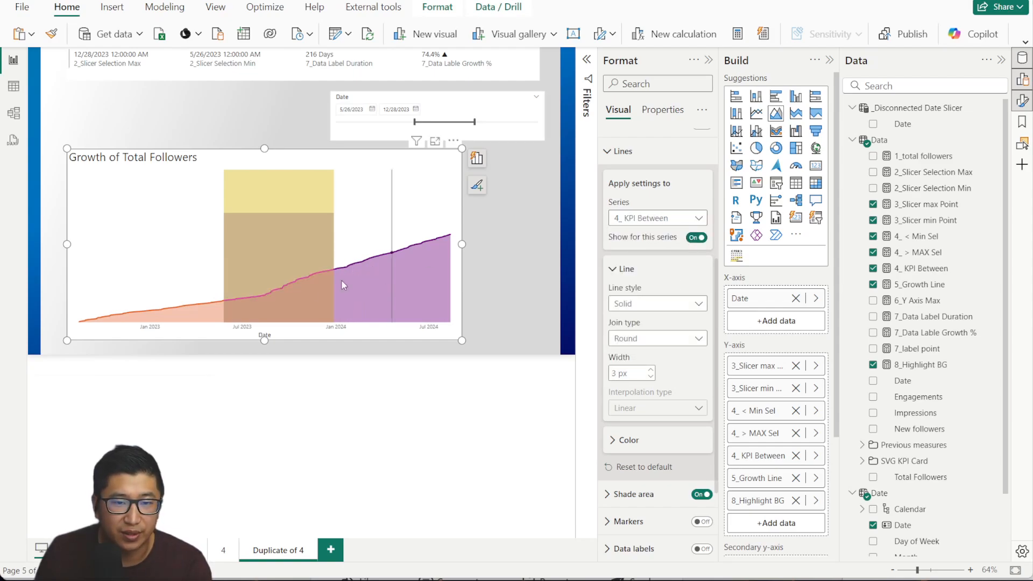
Make the 4_ KPI Between line dark blue.
{"action": "left_click", "coordinate": [652, 445]}
{"action": "scroll", "coordinate": [628, 352], "scroll_direction": "down", "scroll_amount": 2}
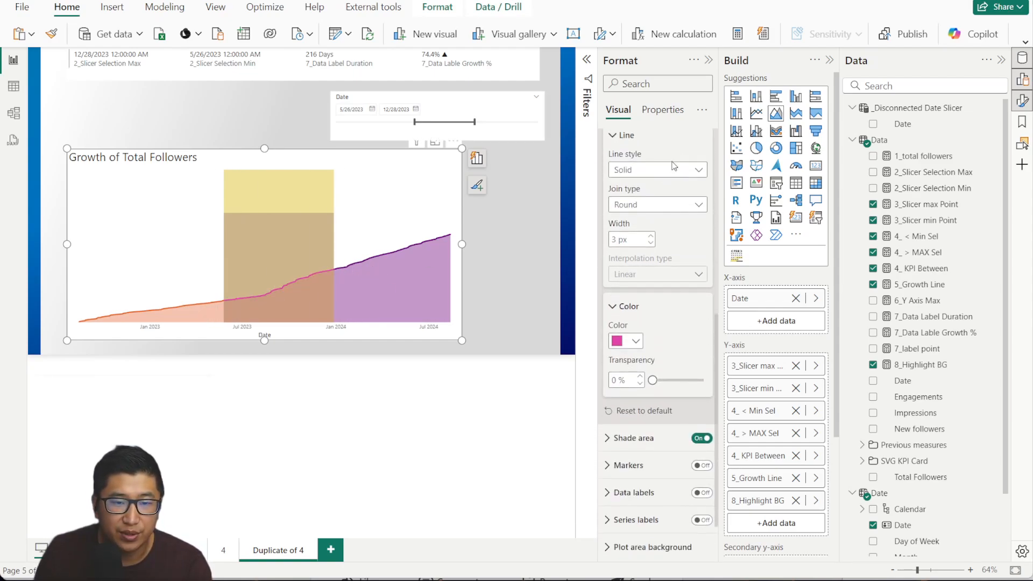
{"action": "scroll", "coordinate": [675, 175], "scroll_direction": "up", "scroll_amount": 1}
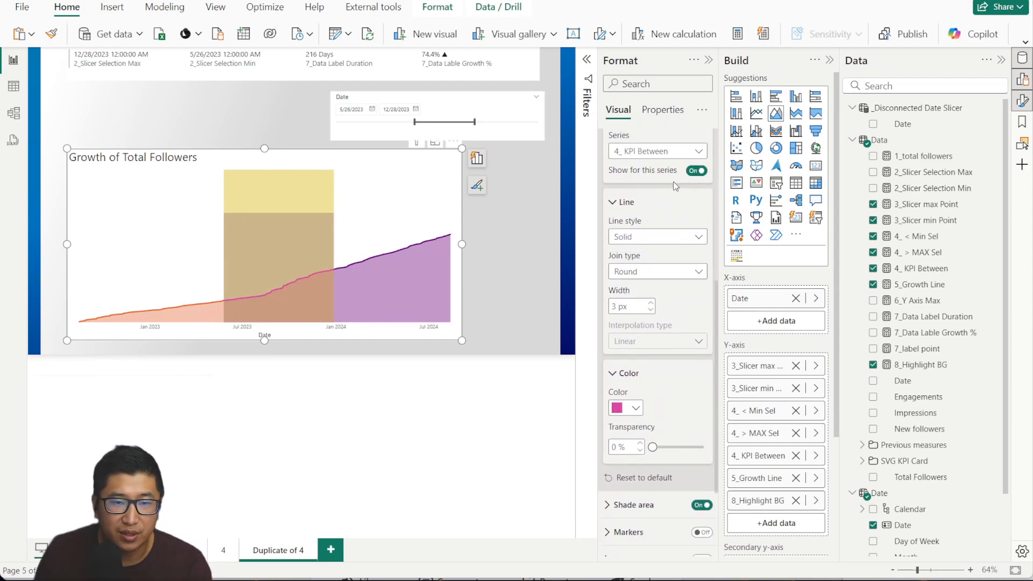
{"action": "left_click", "coordinate": [630, 407]}
{"action": "left_click", "coordinate": [683, 350]}
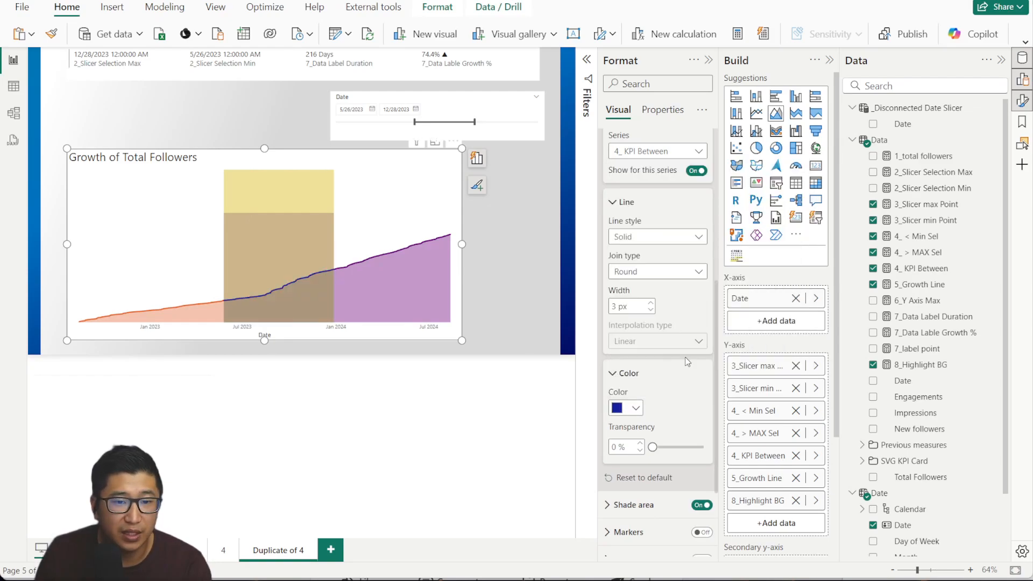
{"action": "scroll", "coordinate": [667, 371], "scroll_direction": "up", "scroll_amount": 2}
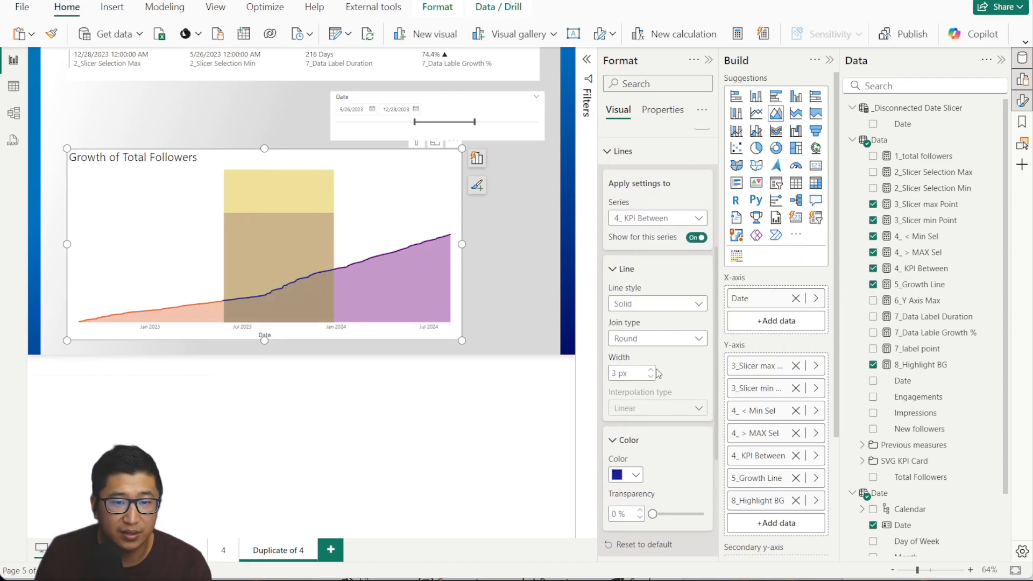
Make the 4_ > MAX Sel line light blue with a 2 px width.
{"action": "left_click", "coordinate": [662, 218]}
{"action": "left_click", "coordinate": [645, 298]}
{"action": "scroll", "coordinate": [639, 375], "scroll_direction": "down", "scroll_amount": 2}
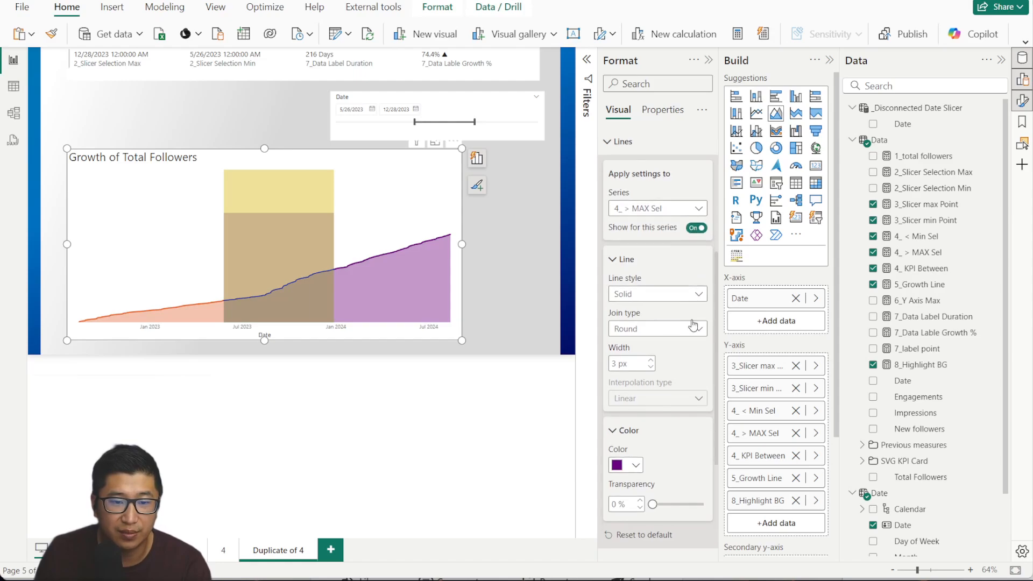
{"action": "left_click", "coordinate": [636, 409]}
{"action": "left_click", "coordinate": [662, 230]}
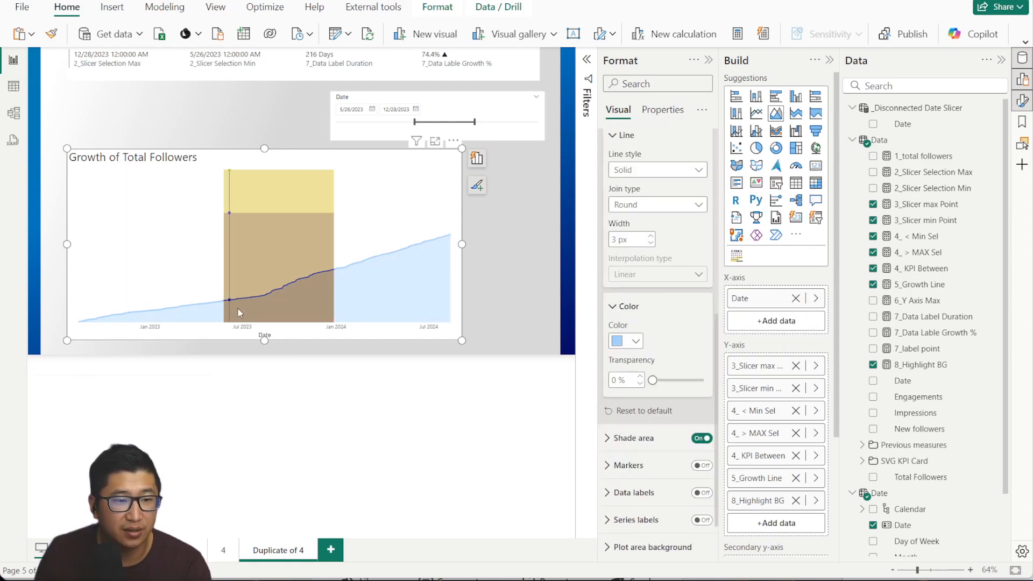
{"action": "scroll", "coordinate": [629, 332], "scroll_direction": "up", "scroll_amount": 1}
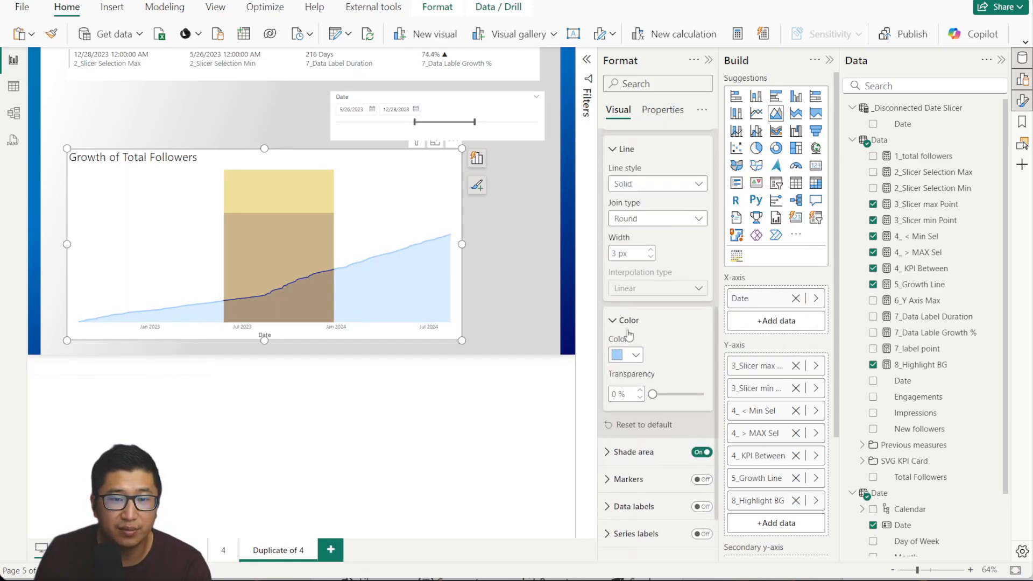
{"action": "left_click", "coordinate": [652, 310]}
{"action": "scroll", "coordinate": [677, 322], "scroll_direction": "up", "scroll_amount": 1}
{"action": "left_click", "coordinate": [657, 217]}
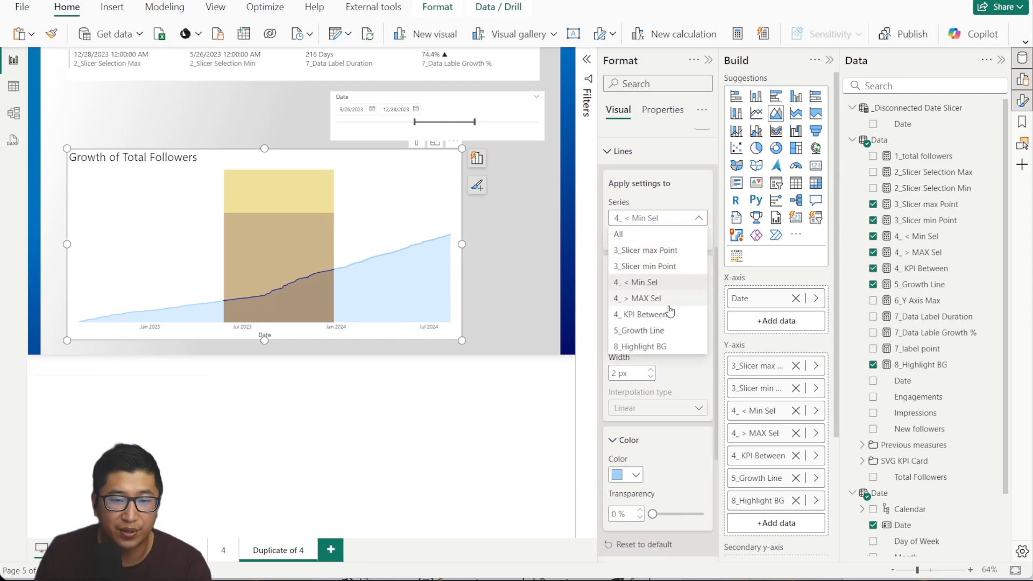
{"action": "left_click", "coordinate": [645, 295]}
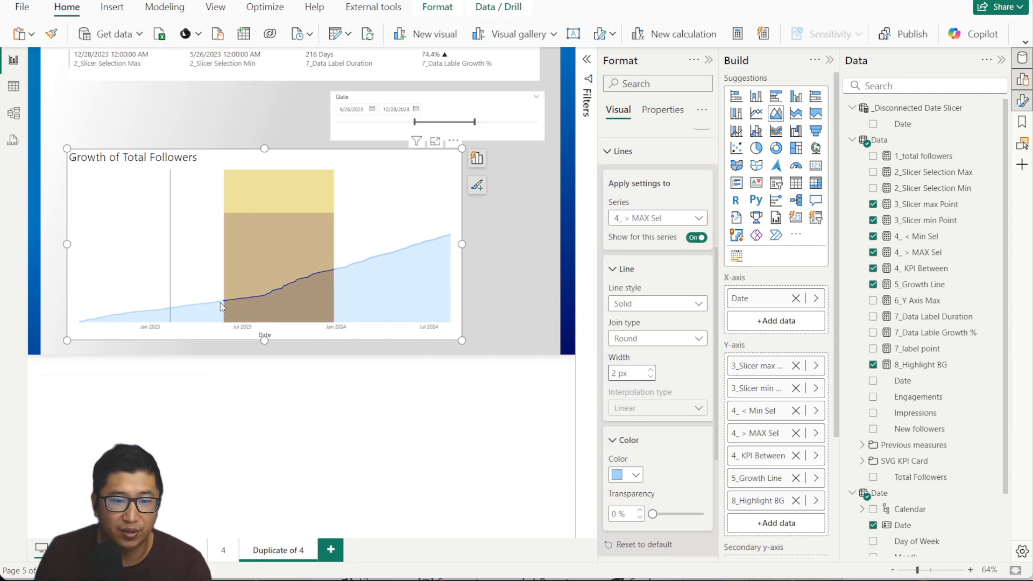
{"action": "scroll", "coordinate": [621, 164], "scroll_direction": "up", "scroll_amount": 3}
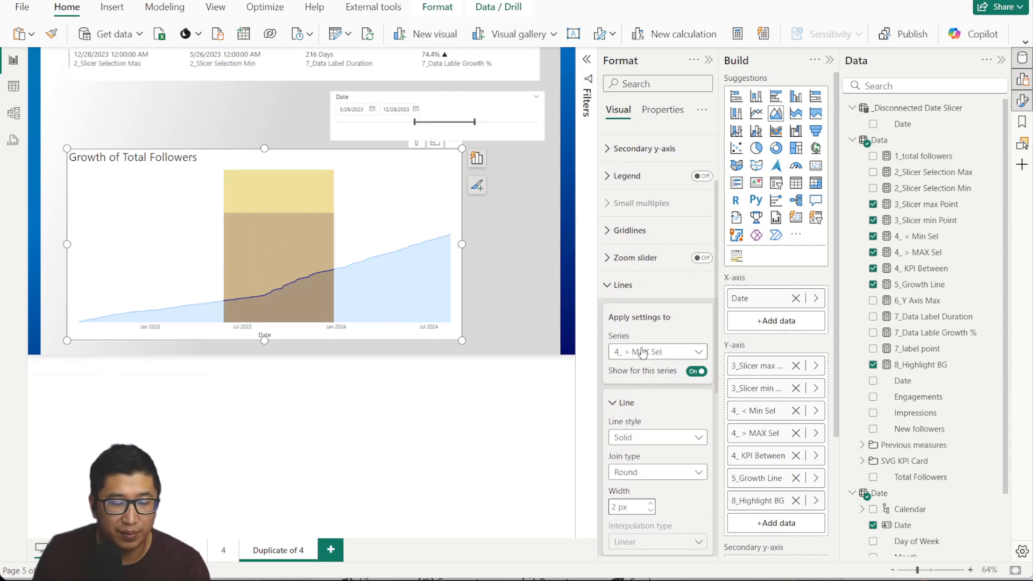
{"action": "left_click", "coordinate": [641, 352]}
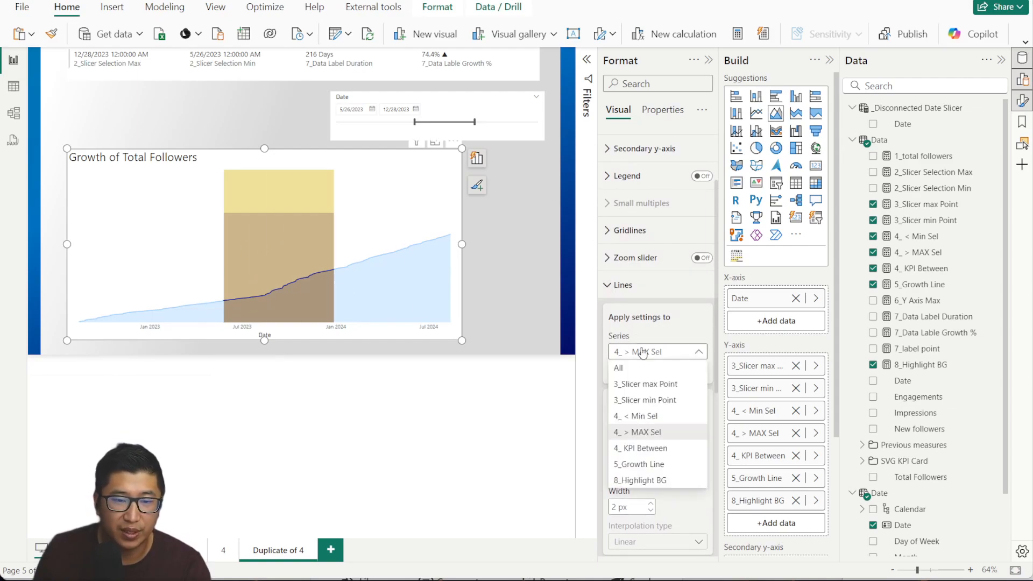
{"action": "left_click", "coordinate": [674, 384]}
{"action": "scroll", "coordinate": [663, 215], "scroll_direction": "down", "scroll_amount": 3}
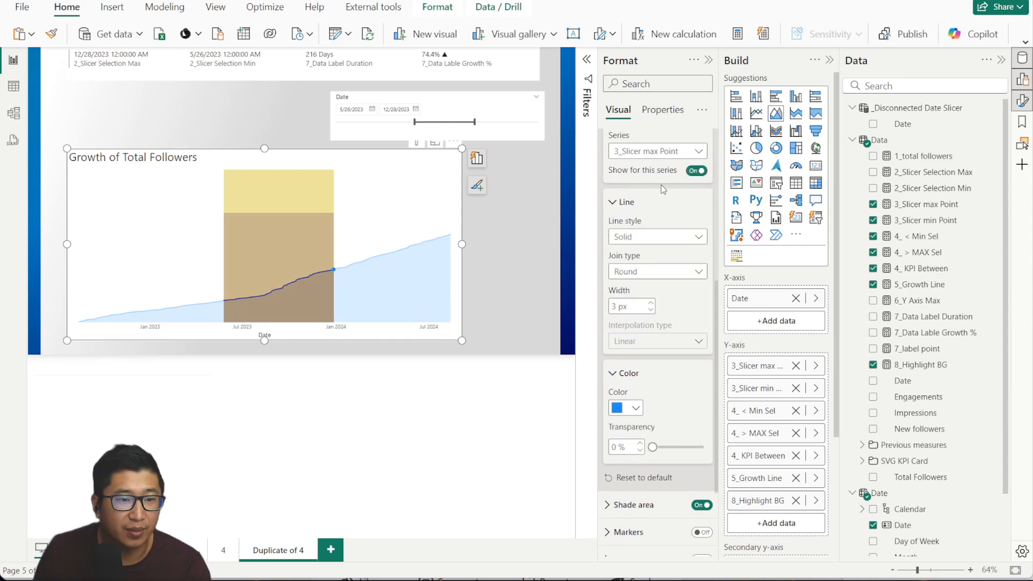
{"action": "left_click", "coordinate": [624, 408]}
{"action": "left_click", "coordinate": [640, 184]}
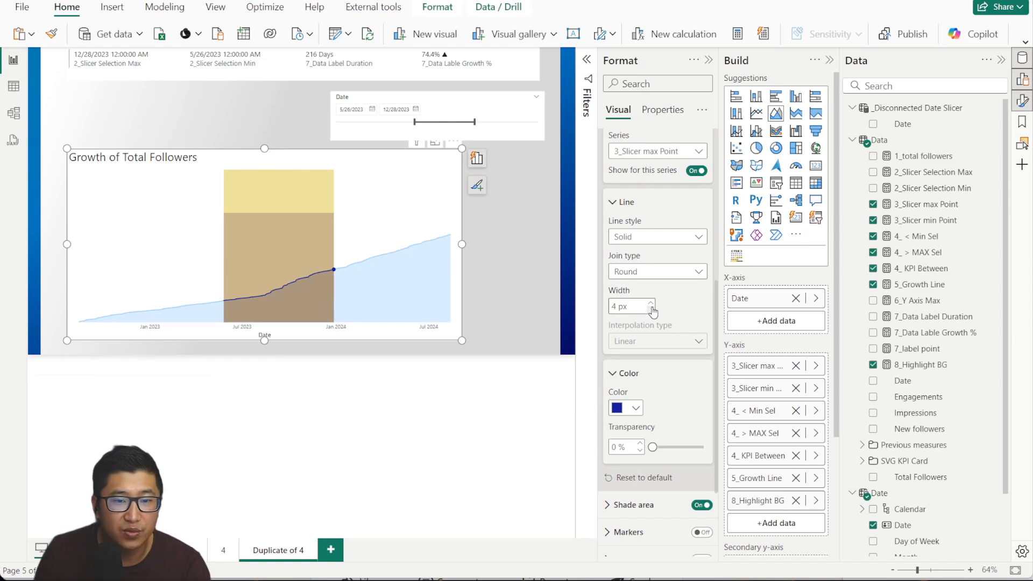
{"action": "left_click", "coordinate": [624, 408]}
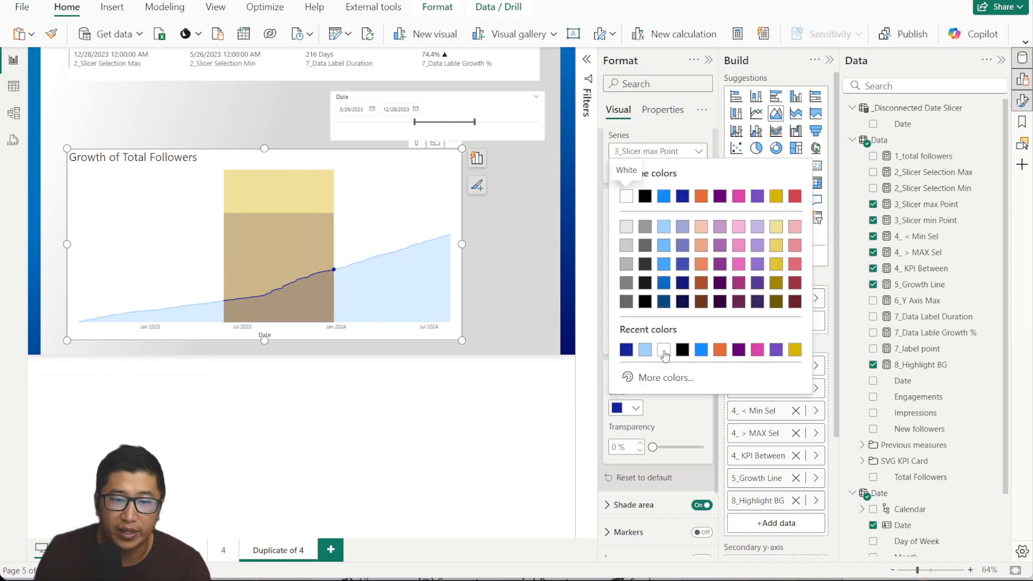
{"action": "left_click", "coordinate": [622, 194]}
{"action": "scroll", "coordinate": [681, 246], "scroll_direction": "up", "scroll_amount": 2}
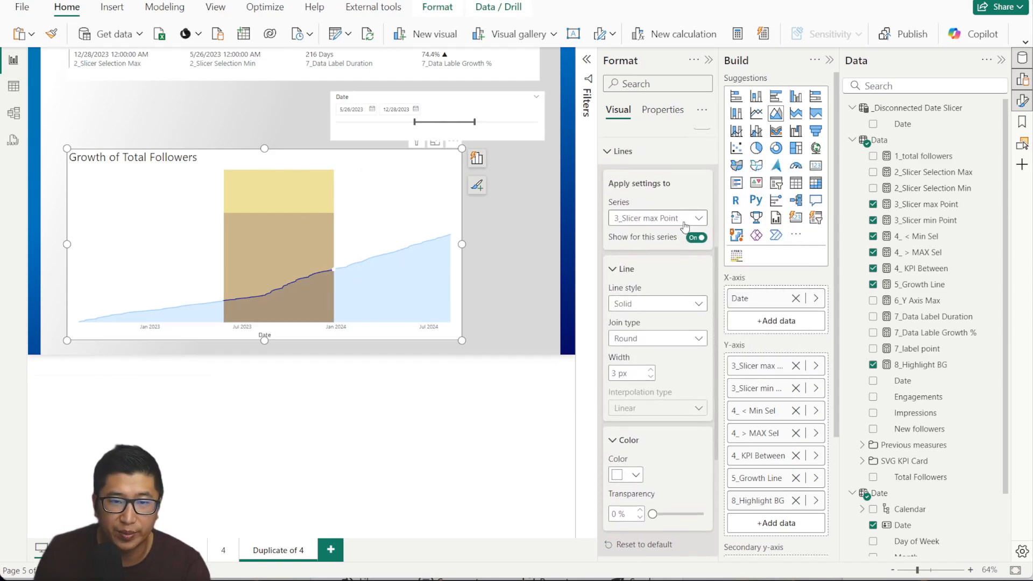
{"action": "left_click", "coordinate": [680, 218]}
{"action": "left_click", "coordinate": [672, 267]}
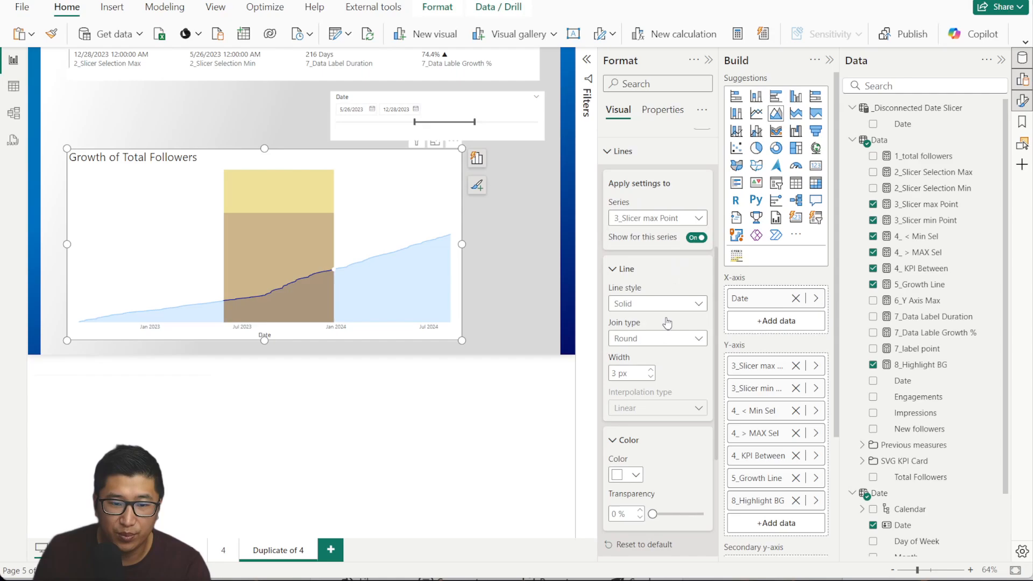
{"action": "left_click", "coordinate": [632, 473]}
{"action": "left_click", "coordinate": [635, 414]}
{"action": "left_click", "coordinate": [695, 237]}
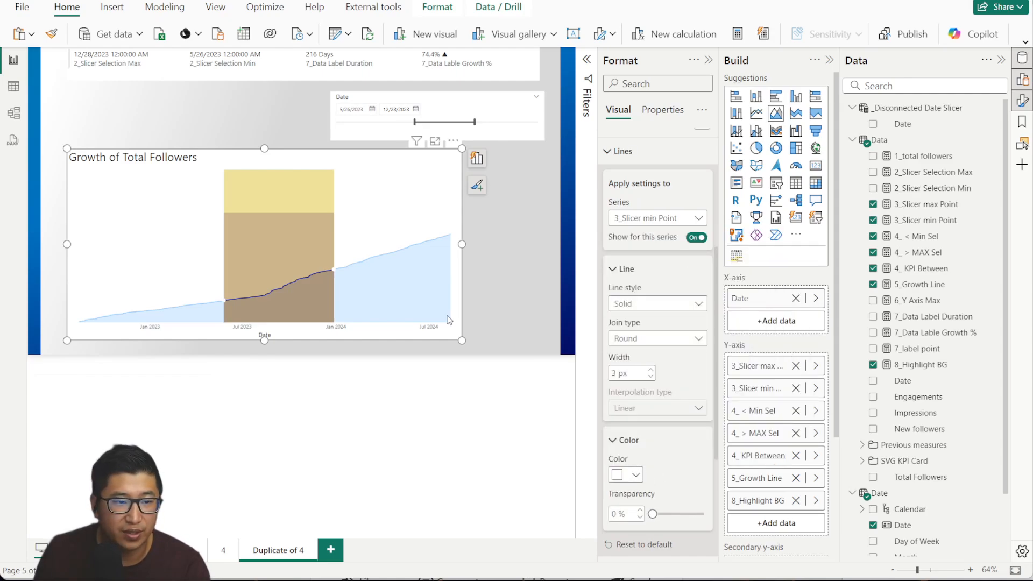
{"action": "left_click", "coordinate": [634, 155]}
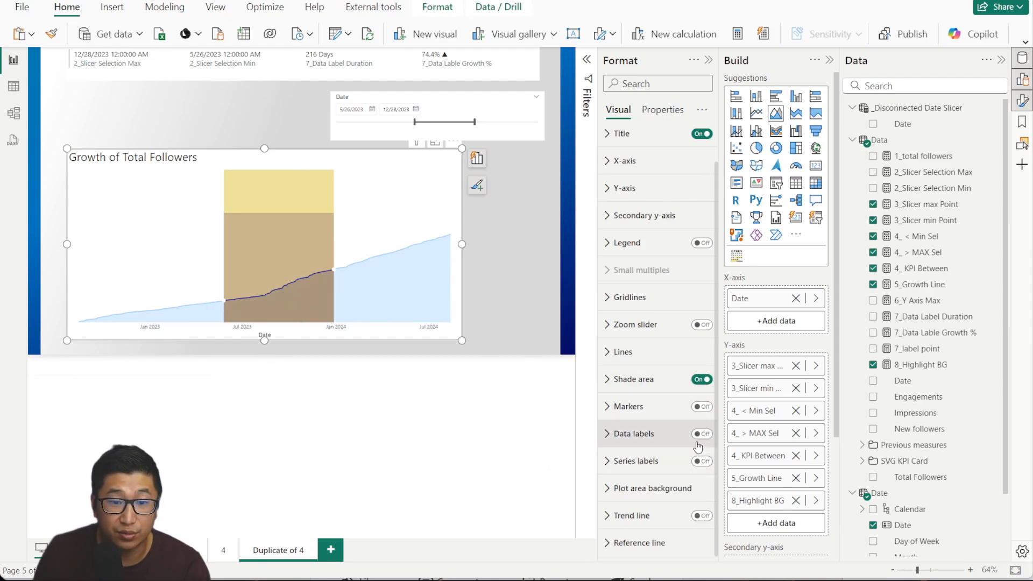
Turn on markers for the chart's lines.
{"action": "left_click", "coordinate": [703, 407]}
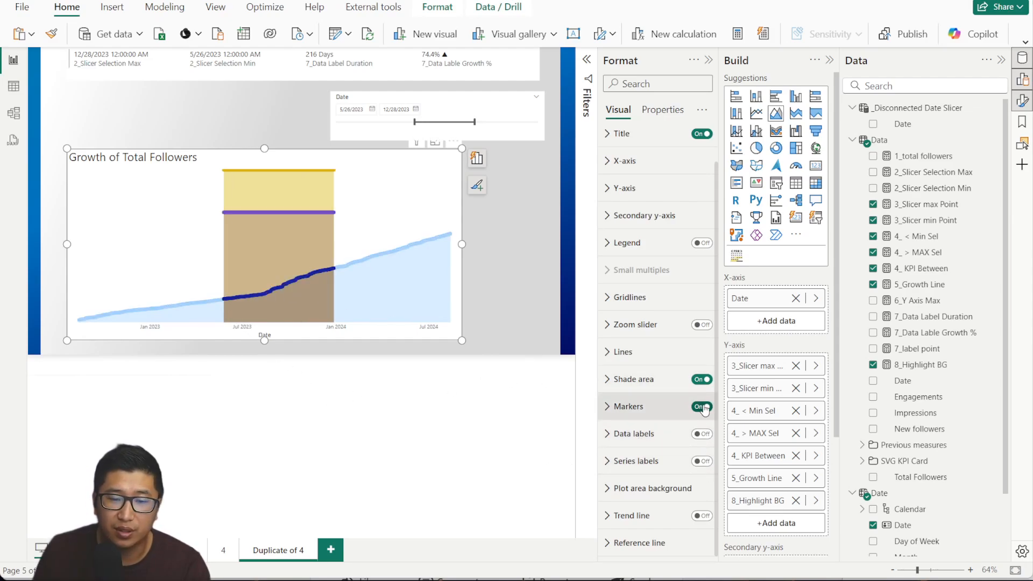
{"action": "left_click", "coordinate": [703, 407]}
{"action": "left_click", "coordinate": [661, 407]}
{"action": "scroll", "coordinate": [678, 323], "scroll_direction": "down", "scroll_amount": 3}
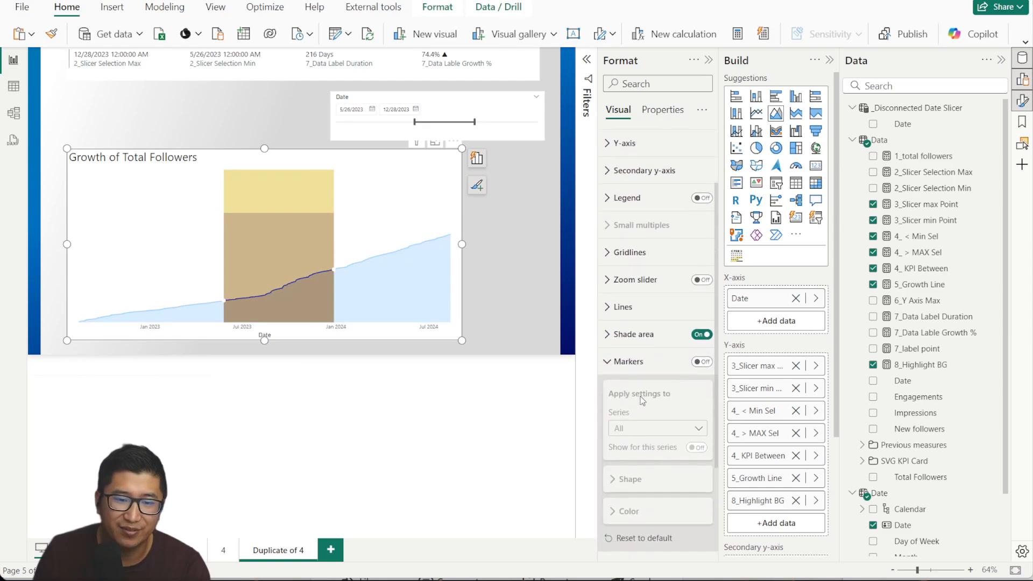
{"action": "left_click", "coordinate": [703, 274]}
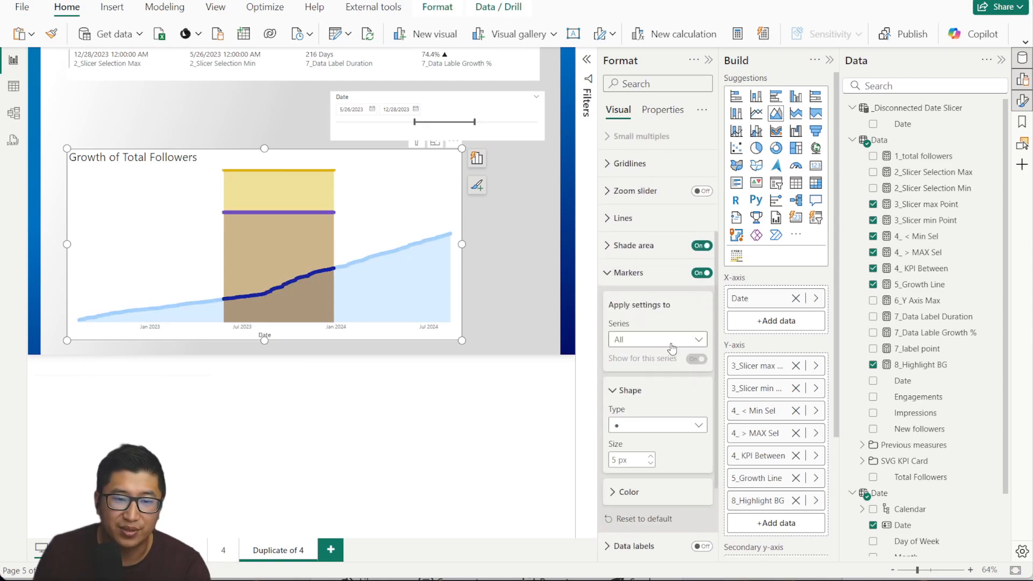
{"action": "scroll", "coordinate": [680, 301], "scroll_direction": "down", "scroll_amount": 2}
{"action": "scroll", "coordinate": [678, 302], "scroll_direction": "up", "scroll_amount": 2}
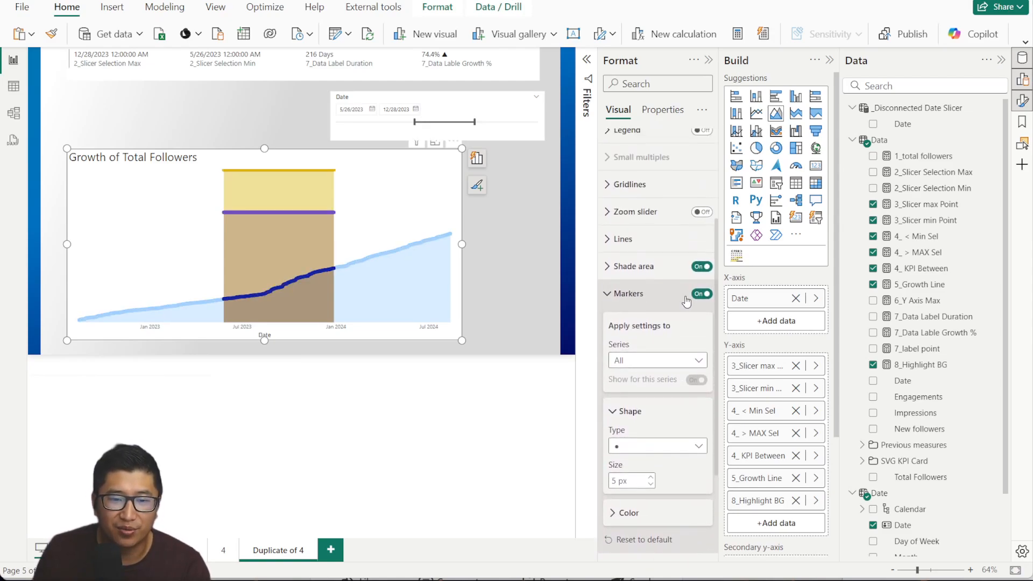
{"action": "scroll", "coordinate": [672, 304], "scroll_direction": "down", "scroll_amount": 1}
Hide markers for 4_ > MAX Sel, 4_ KPI Between, 5_Growth Line and 8_Highlight BG.
{"action": "left_click", "coordinate": [672, 303]}
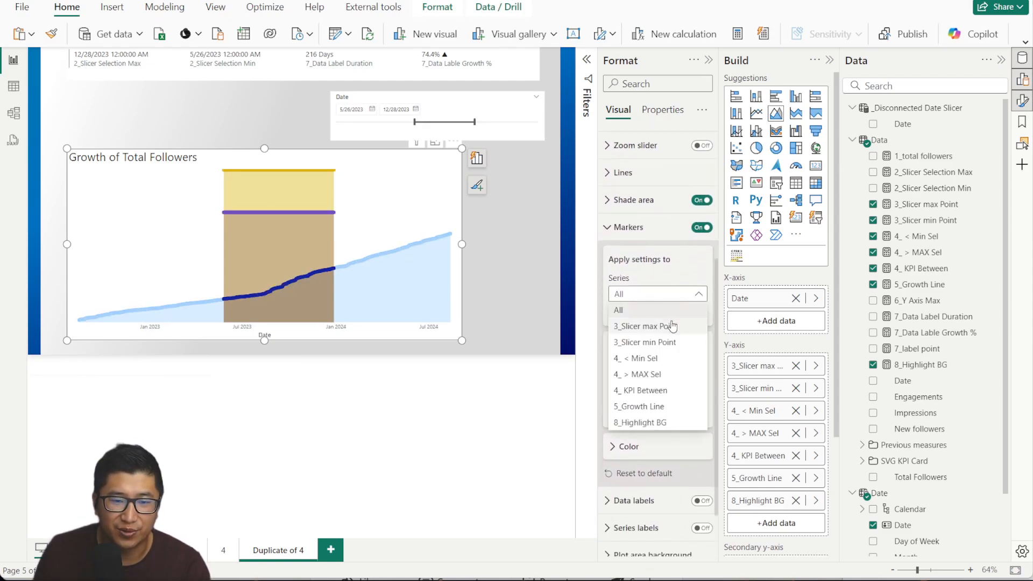
{"action": "left_click", "coordinate": [673, 374]}
{"action": "left_click", "coordinate": [696, 313]}
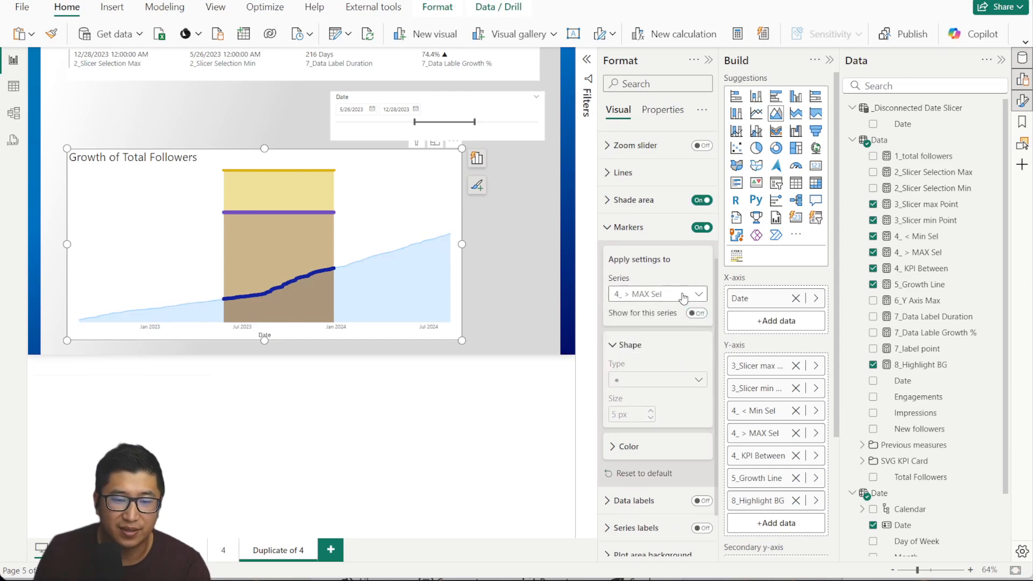
{"action": "left_click", "coordinate": [672, 293]}
{"action": "left_click", "coordinate": [643, 390]}
{"action": "left_click", "coordinate": [697, 313]}
{"action": "left_click", "coordinate": [672, 294]}
{"action": "left_click", "coordinate": [681, 359]}
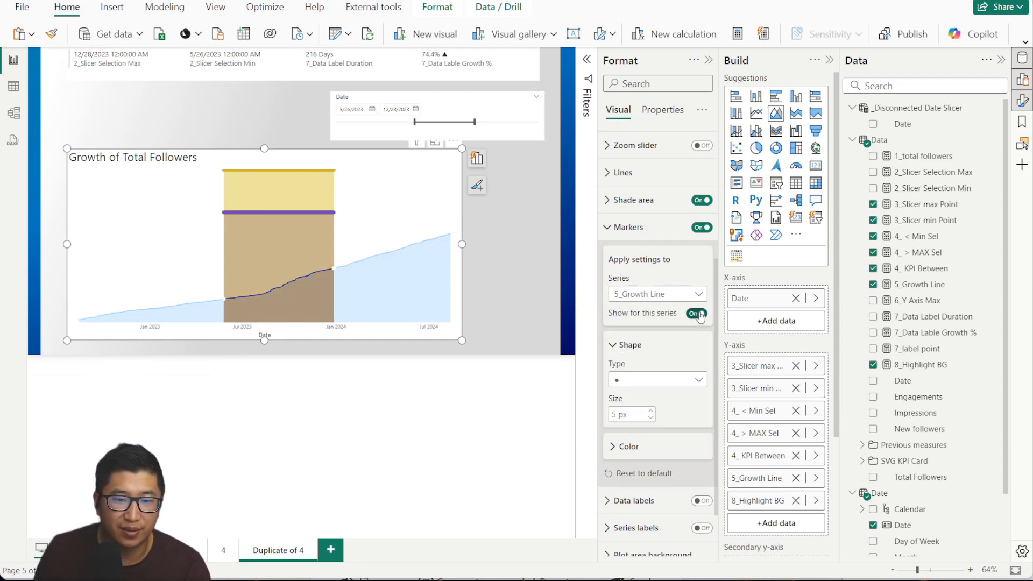
{"action": "left_click", "coordinate": [673, 293]}
{"action": "left_click", "coordinate": [644, 422]}
{"action": "left_click", "coordinate": [696, 313]}
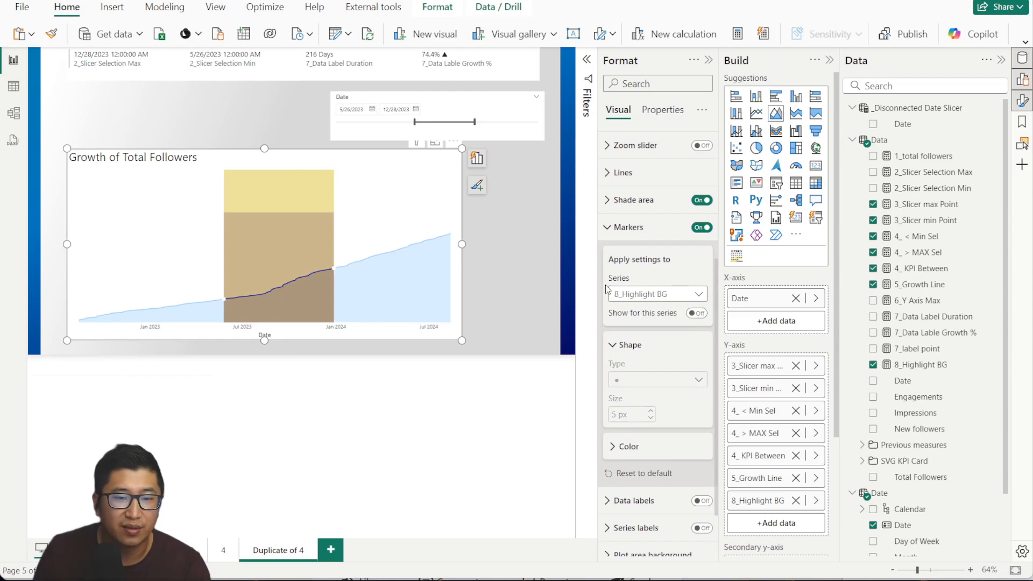
{"action": "left_click", "coordinate": [672, 294]}
Give the 3_Slicer max Point marker a 10 px size in dark blue.
{"action": "left_click", "coordinate": [650, 326]}
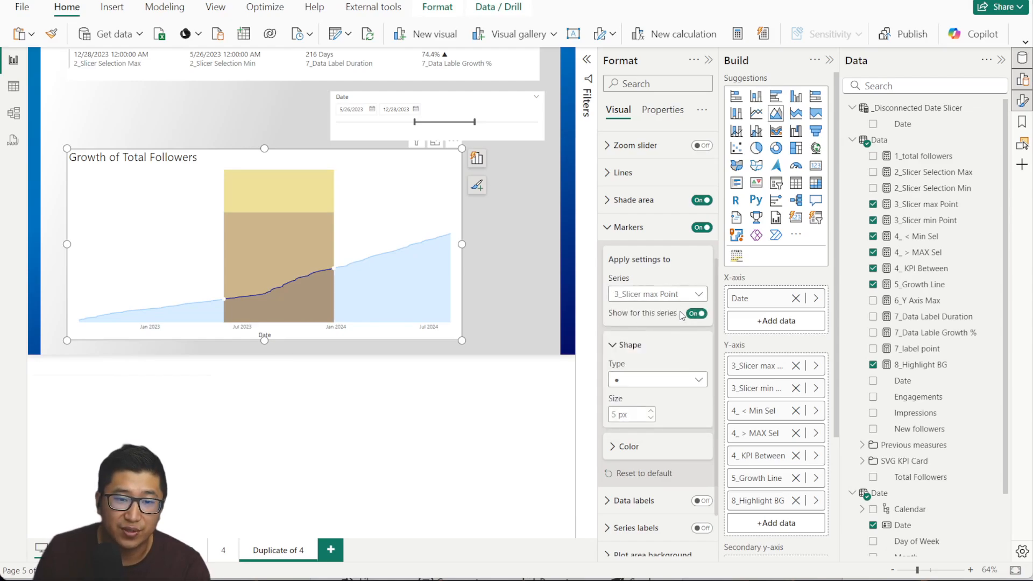
{"action": "left_click", "coordinate": [652, 410]}
{"action": "left_click", "coordinate": [646, 446]}
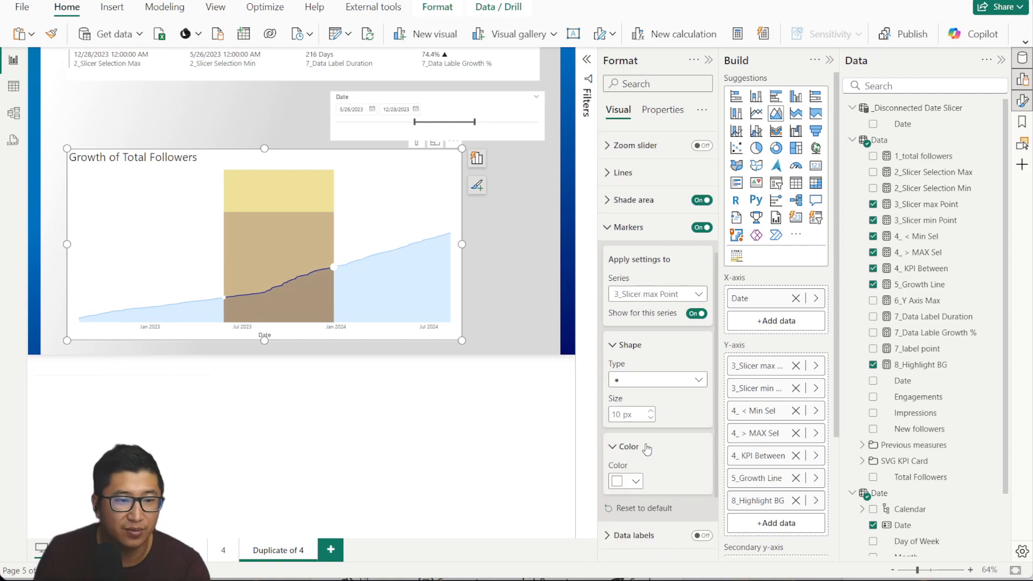
{"action": "left_click", "coordinate": [636, 481]}
{"action": "left_click", "coordinate": [647, 425]}
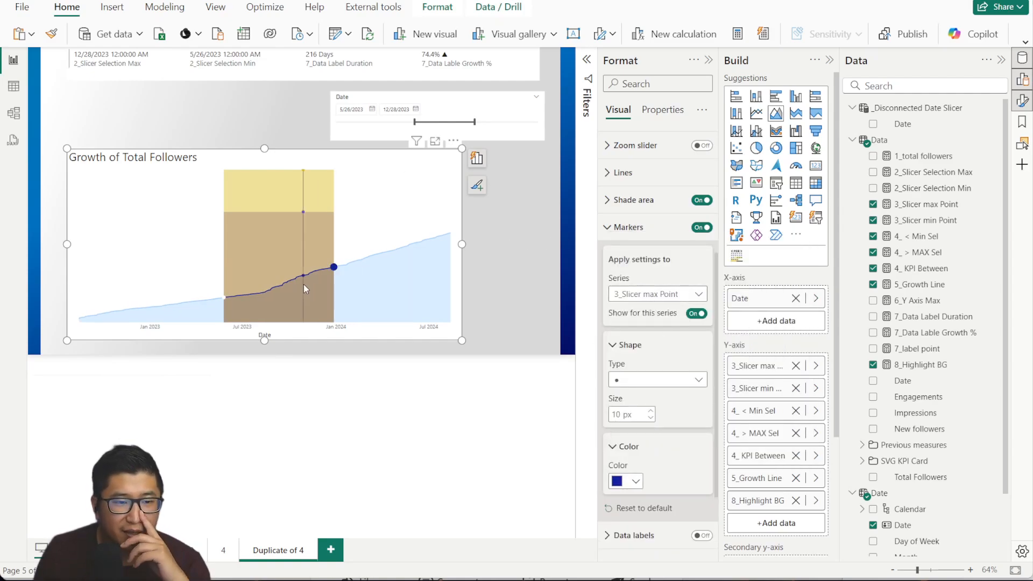
Set marker size to 4 px and make the 3_Slicer min Point line dark blue, 10 px wide.
{"action": "left_click", "coordinate": [651, 419]}
{"action": "scroll", "coordinate": [654, 371], "scroll_direction": "up", "scroll_amount": 3}
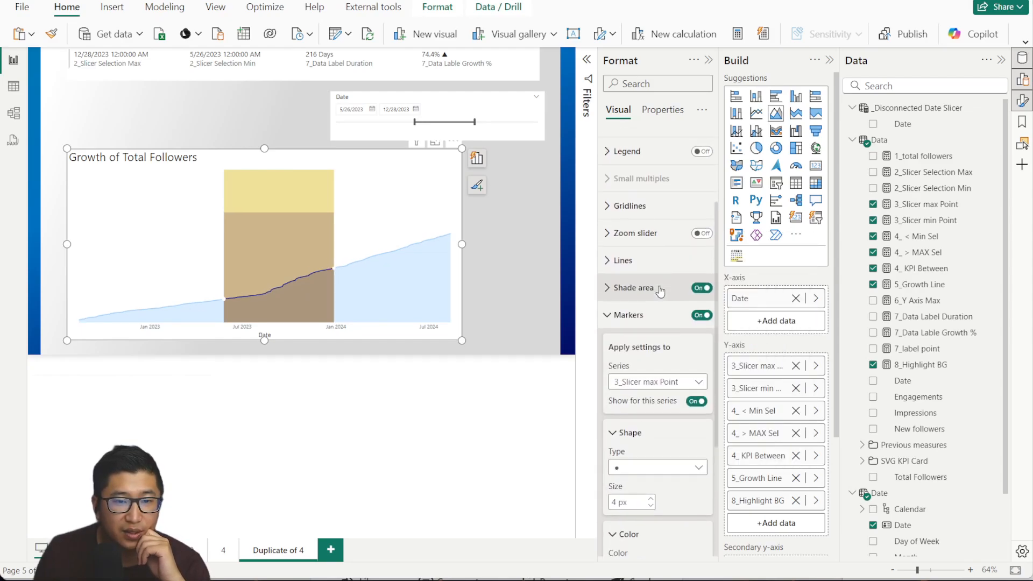
{"action": "left_click", "coordinate": [654, 308]}
{"action": "scroll", "coordinate": [651, 377], "scroll_direction": "down", "scroll_amount": 3}
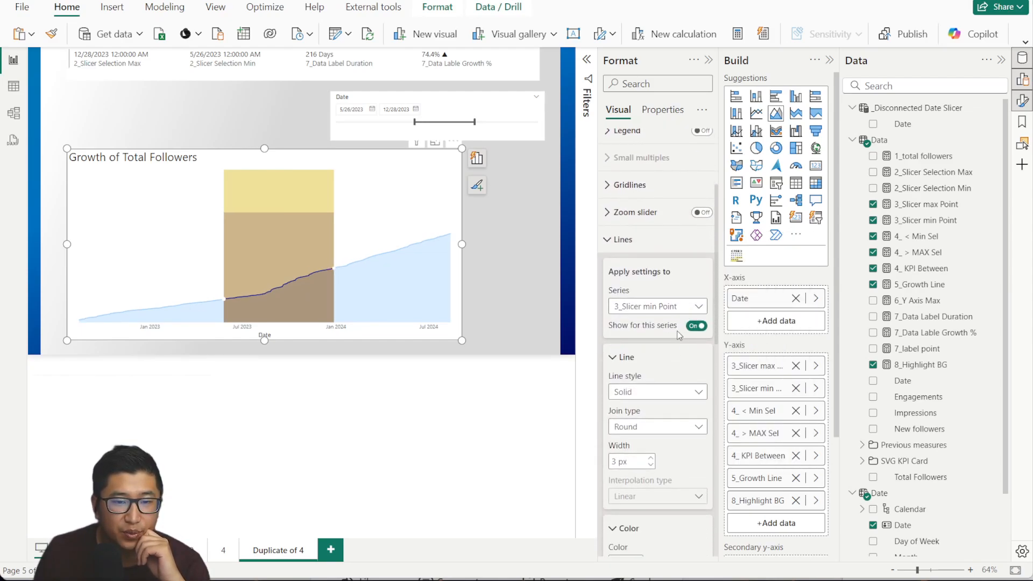
{"action": "scroll", "coordinate": [646, 414], "scroll_direction": "down", "scroll_amount": 1}
{"action": "left_click", "coordinate": [630, 430]}
{"action": "left_click", "coordinate": [646, 369]}
{"action": "left_click", "coordinate": [651, 325]}
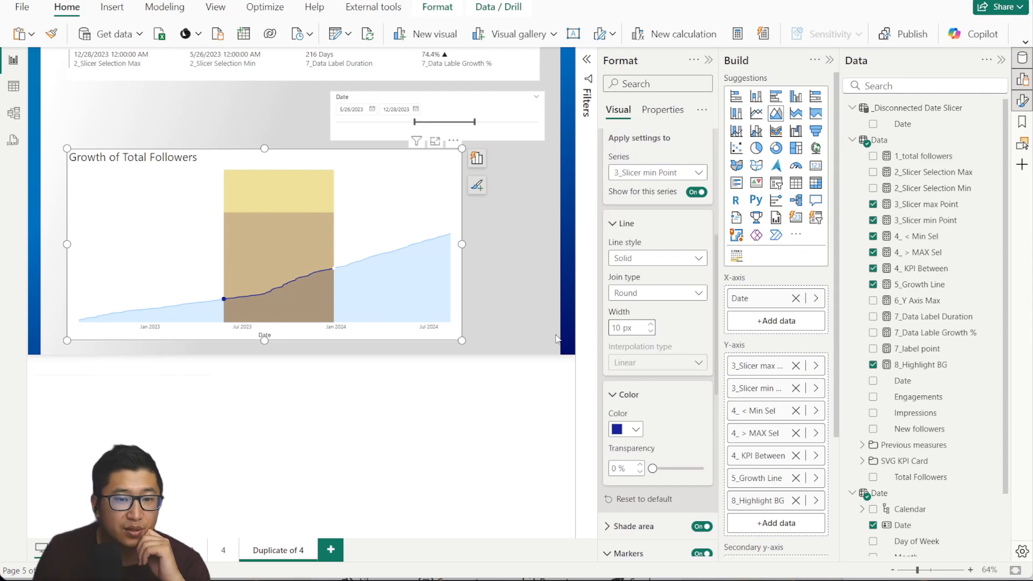
Widen the 3_Slicer max Point line and make it dark blue.
{"action": "left_click", "coordinate": [669, 176]}
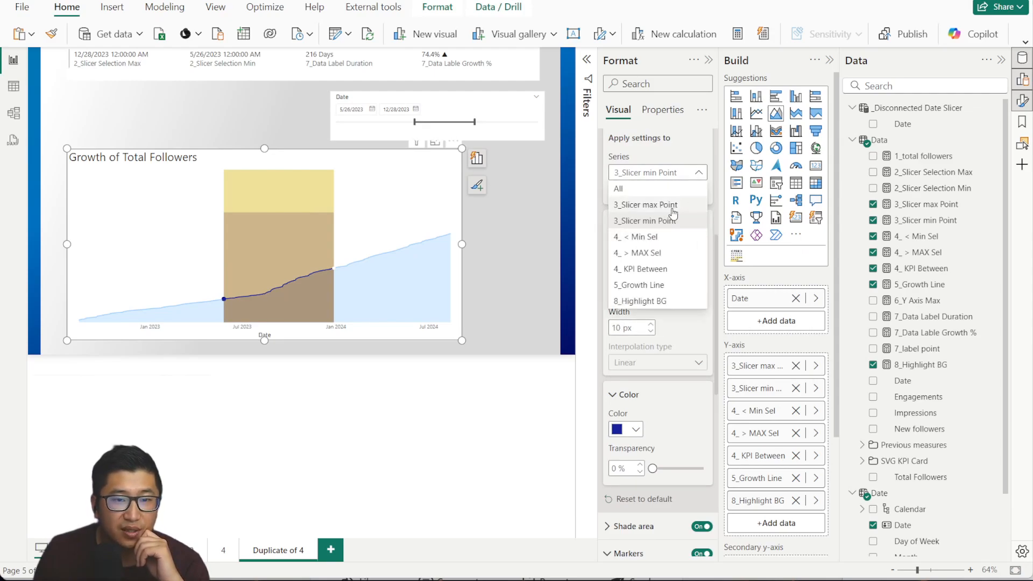
{"action": "left_click", "coordinate": [673, 204]}
{"action": "left_click", "coordinate": [652, 325]}
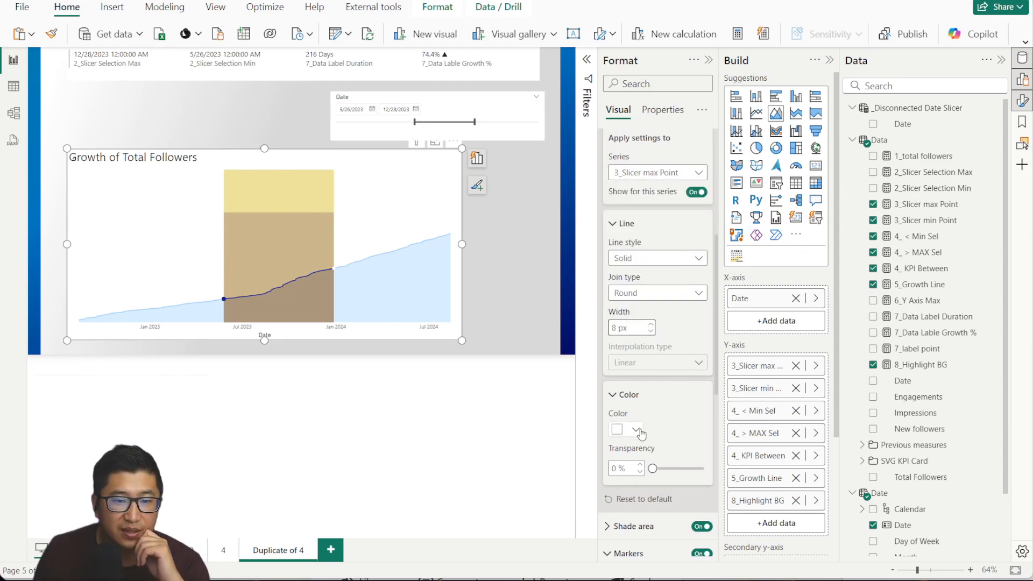
{"action": "left_click", "coordinate": [636, 429]}
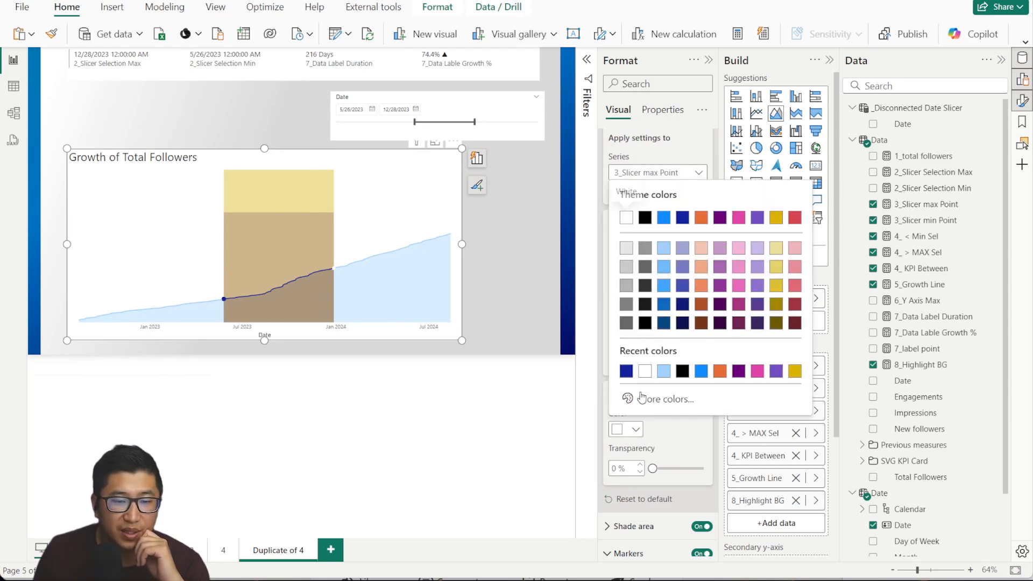
{"action": "left_click", "coordinate": [627, 370]}
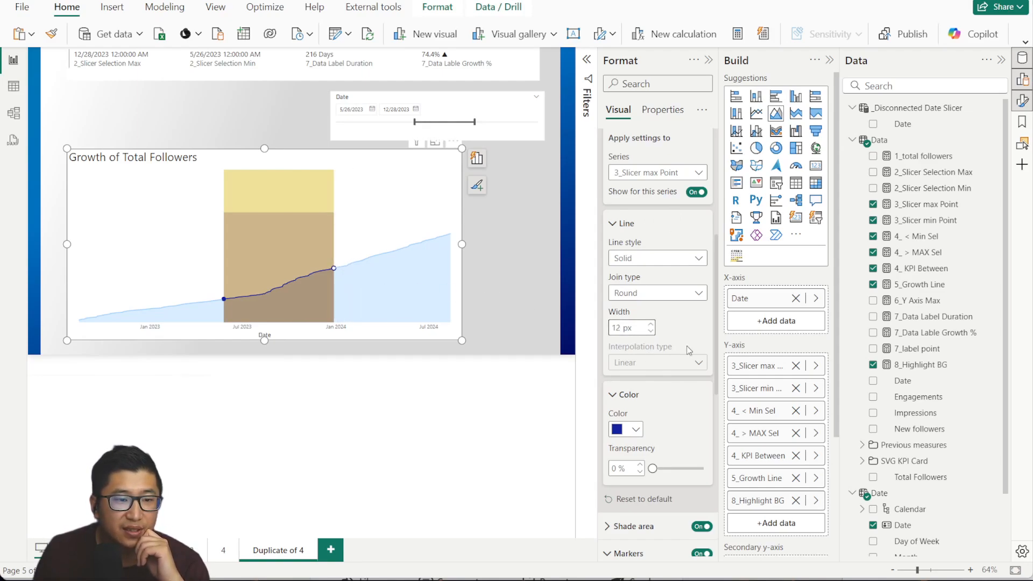
Pick 3_Slicer min Point in marker settings, then collapse the line and marker settings.
{"action": "scroll", "coordinate": [613, 323], "scroll_direction": "up", "scroll_amount": 3}
{"action": "left_click", "coordinate": [679, 240]}
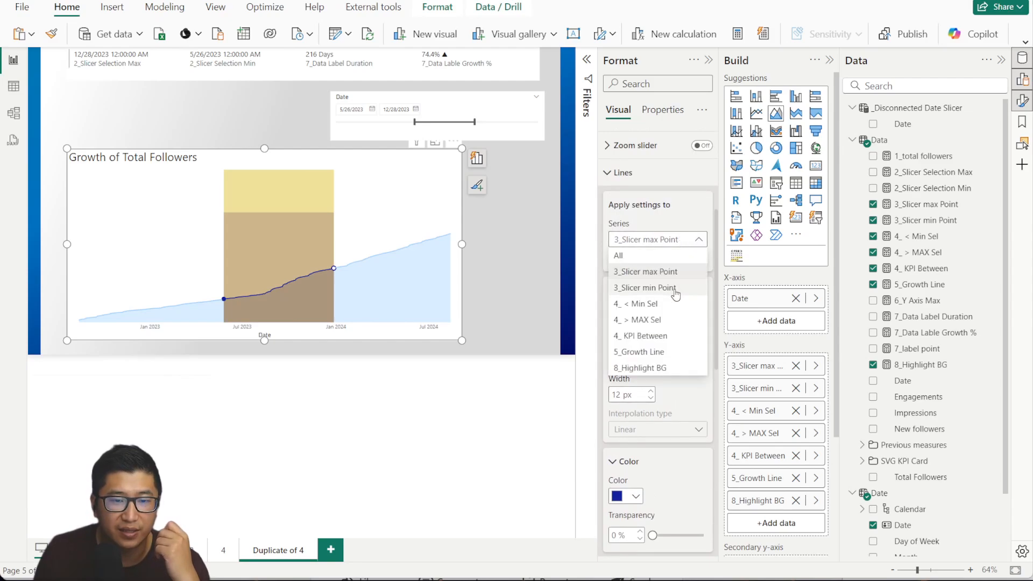
{"action": "left_click", "coordinate": [682, 210]}
{"action": "left_click", "coordinate": [634, 176]}
{"action": "scroll", "coordinate": [694, 296], "scroll_direction": "down", "scroll_amount": 1}
{"action": "right_click", "coordinate": [678, 268]}
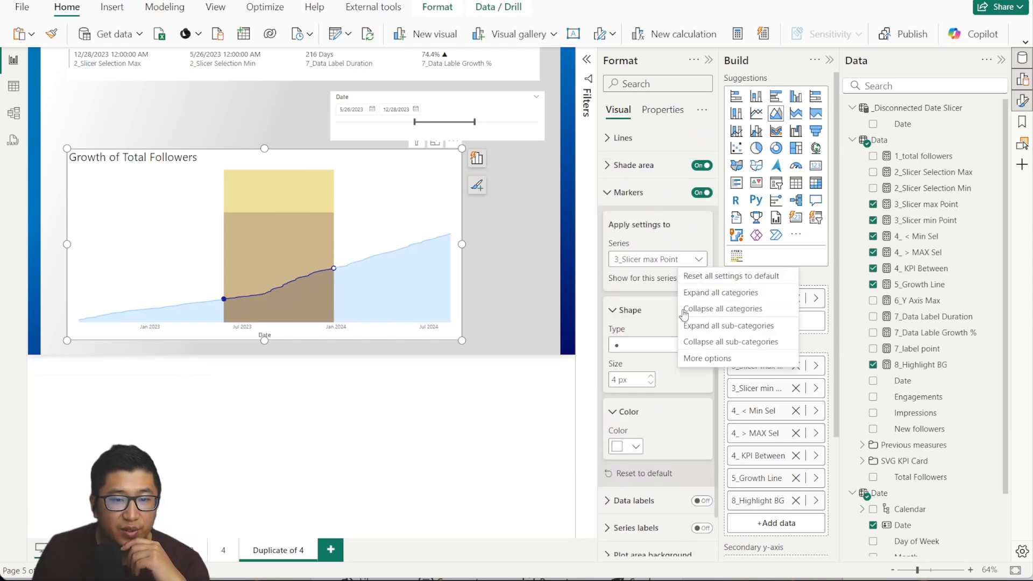
{"action": "left_click", "coordinate": [656, 260]}
{"action": "left_click", "coordinate": [669, 308]}
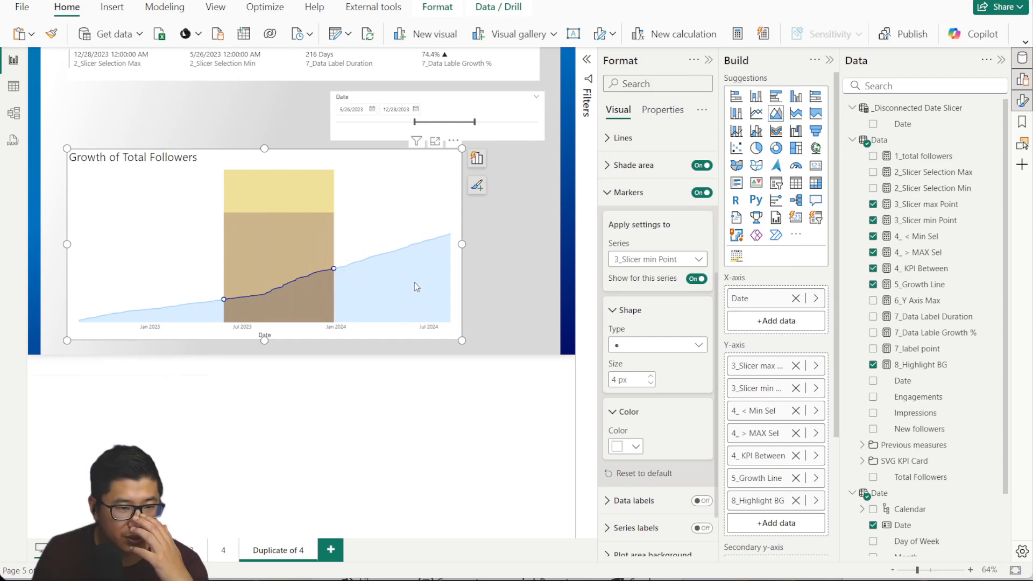
{"action": "scroll", "coordinate": [649, 302], "scroll_direction": "up", "scroll_amount": 3}
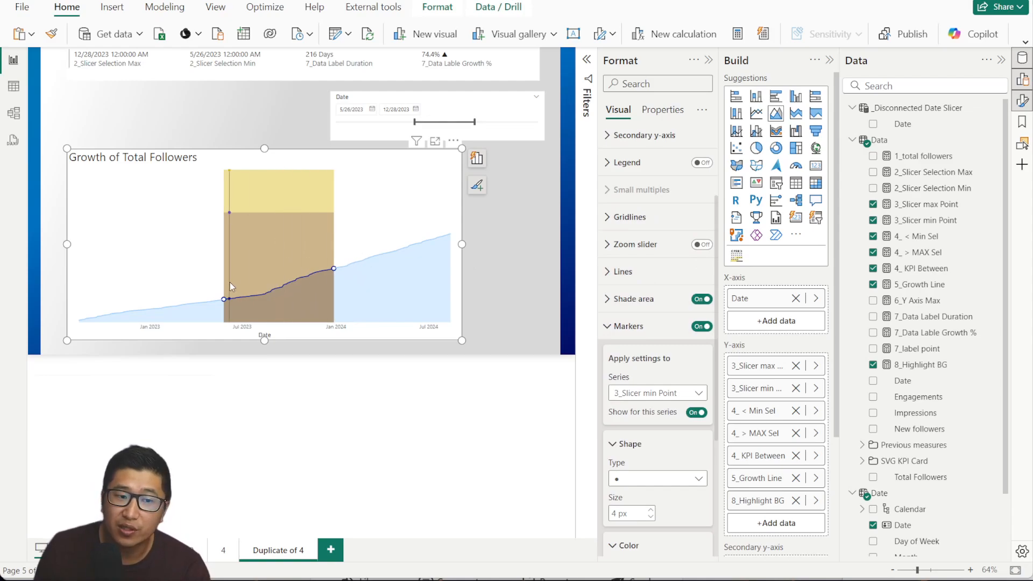
{"action": "left_click", "coordinate": [658, 329]}
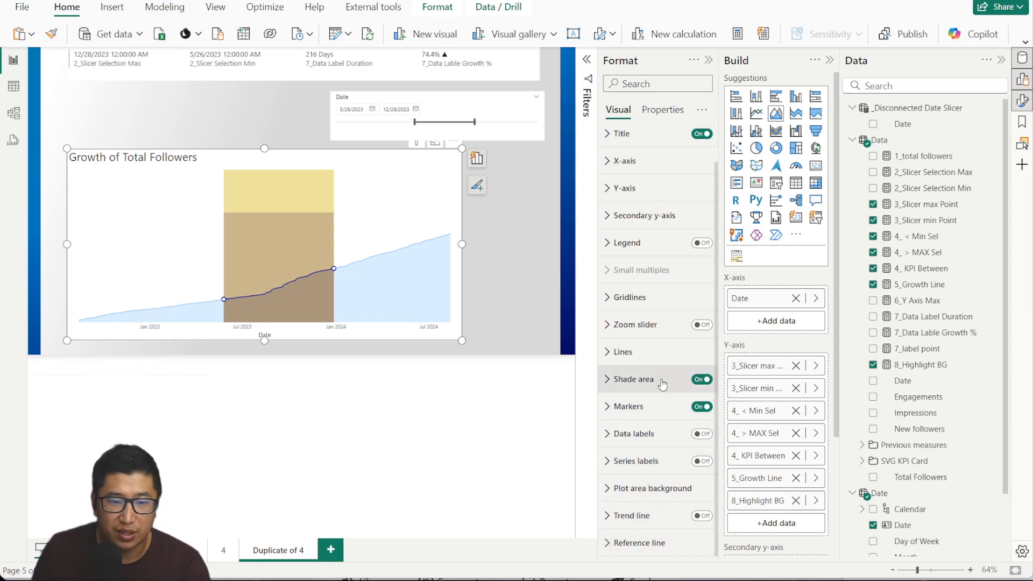
Shade the 8_Highlight BG band light blue at 85% transparency.
{"action": "left_click", "coordinate": [634, 379]}
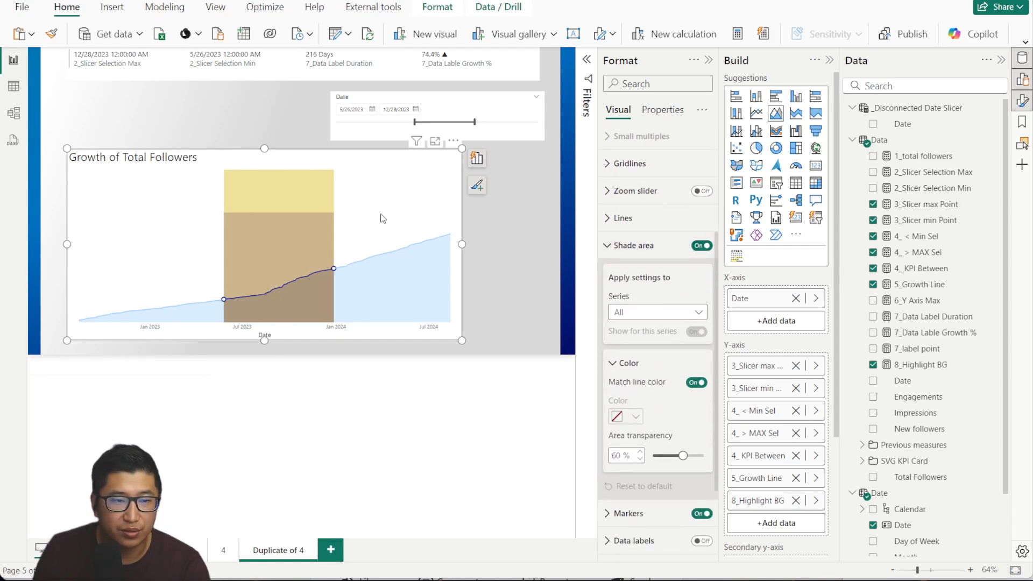
{"action": "left_click", "coordinate": [682, 311]}
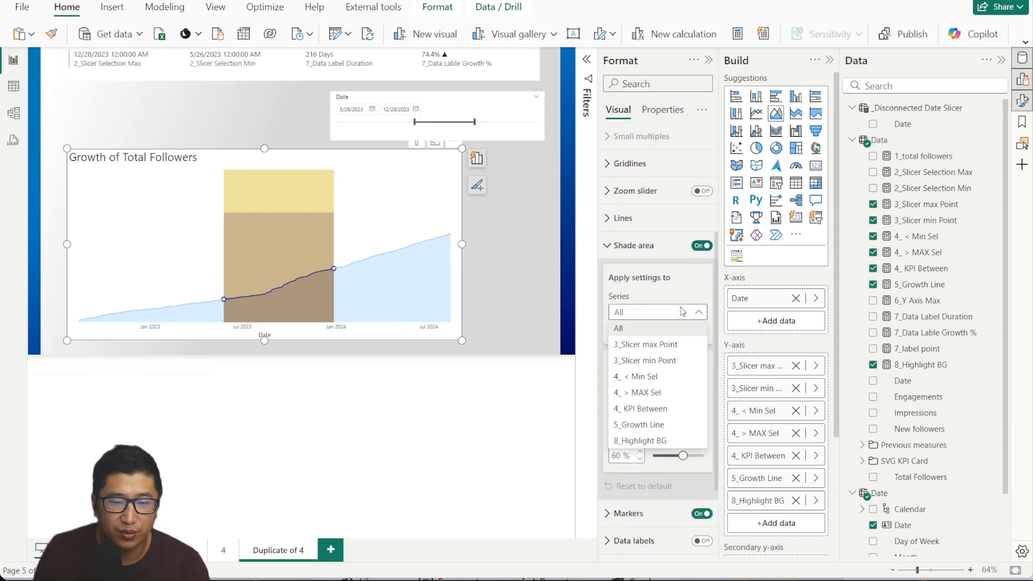
{"action": "left_click", "coordinate": [669, 441]}
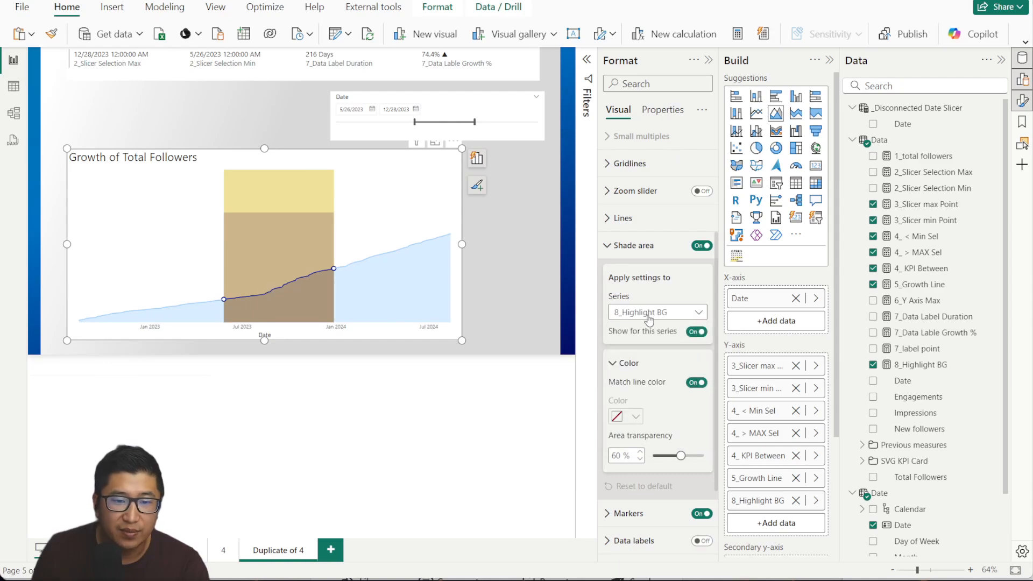
{"action": "mouse_move", "coordinate": [226, 172]}
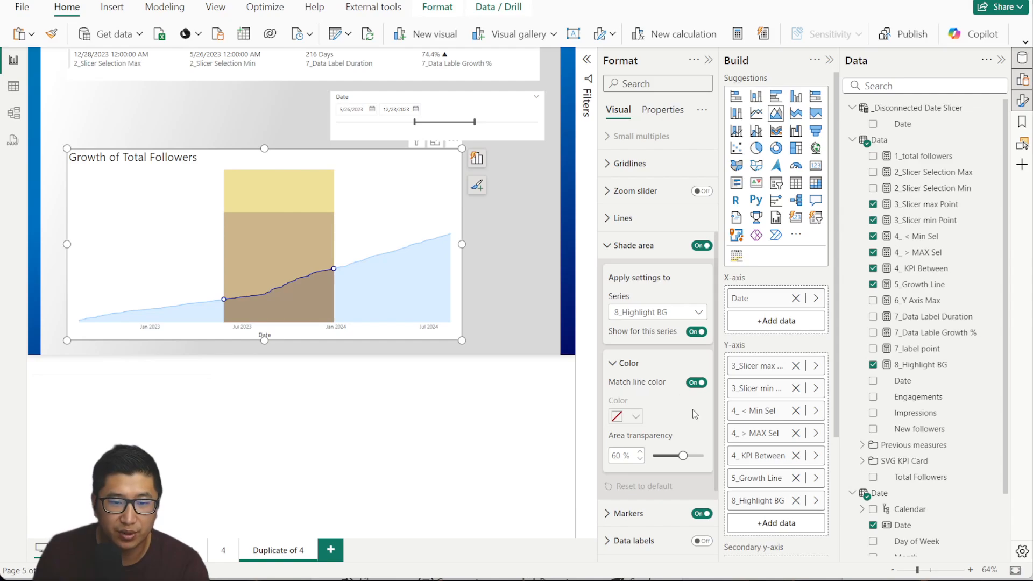
{"action": "left_click", "coordinate": [697, 383]}
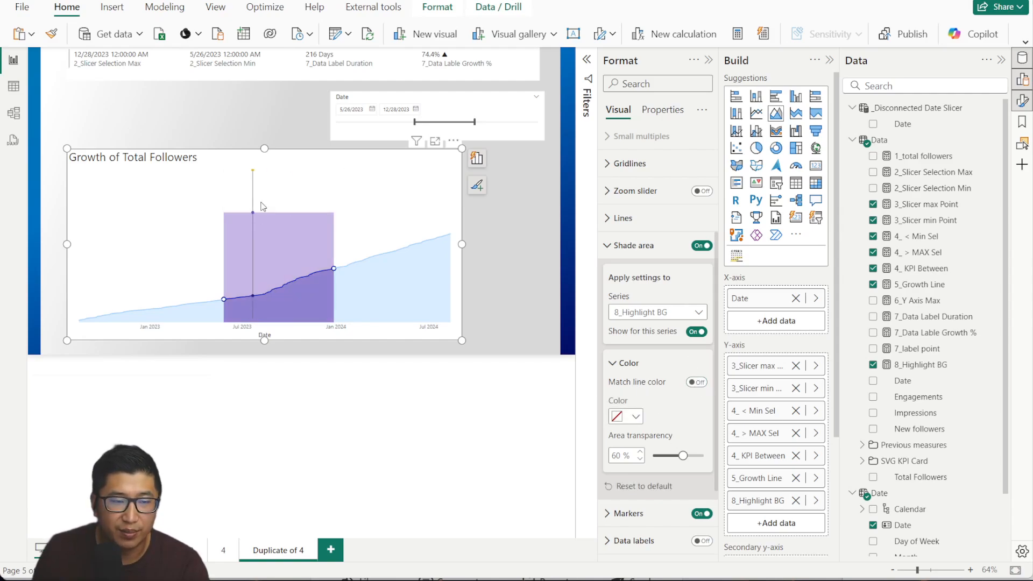
{"action": "left_click", "coordinate": [638, 416]}
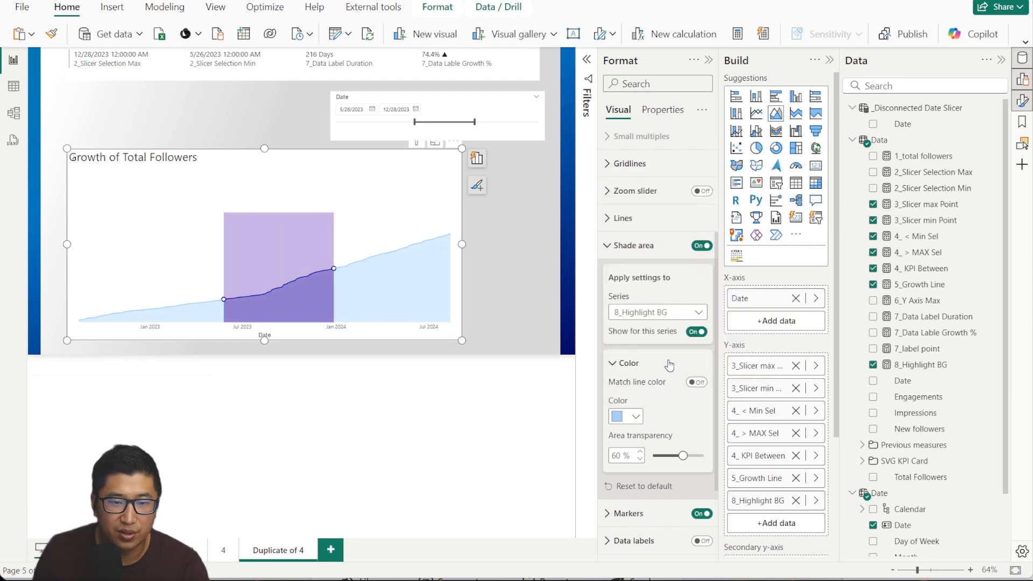
{"action": "left_click", "coordinate": [664, 359]}
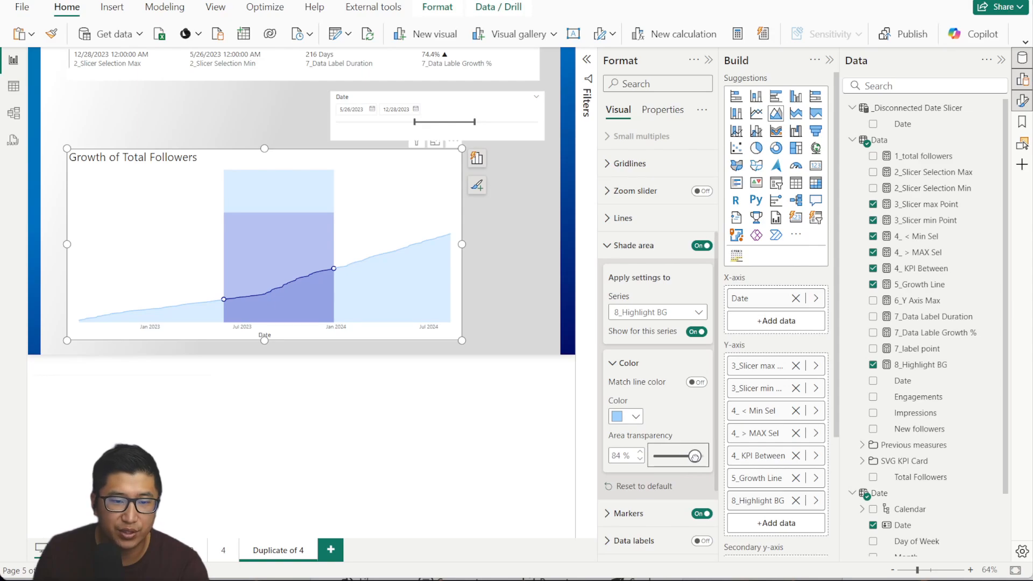
{"action": "double_click", "coordinate": [614, 456]}
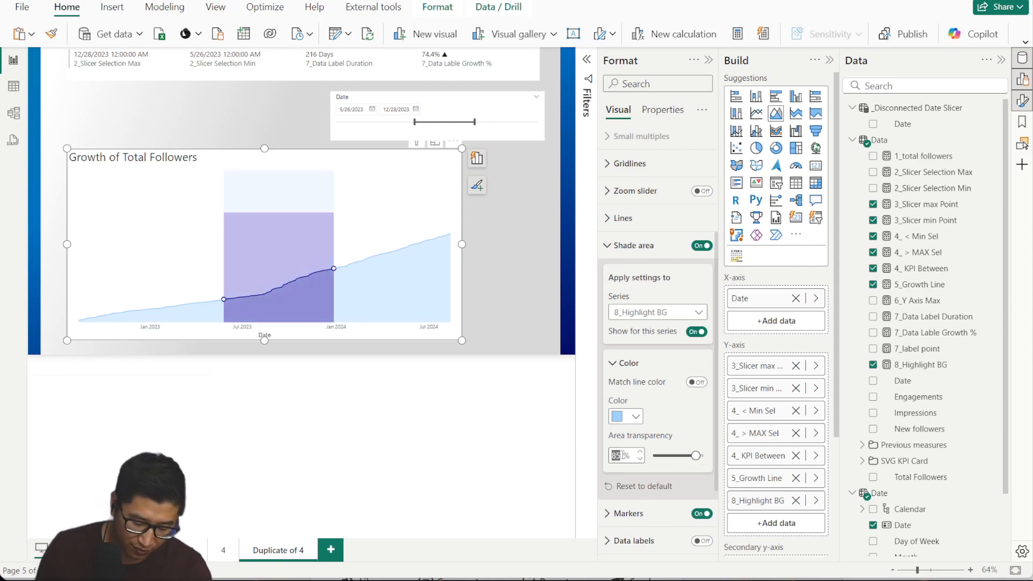
{"action": "type", "text": "85"}
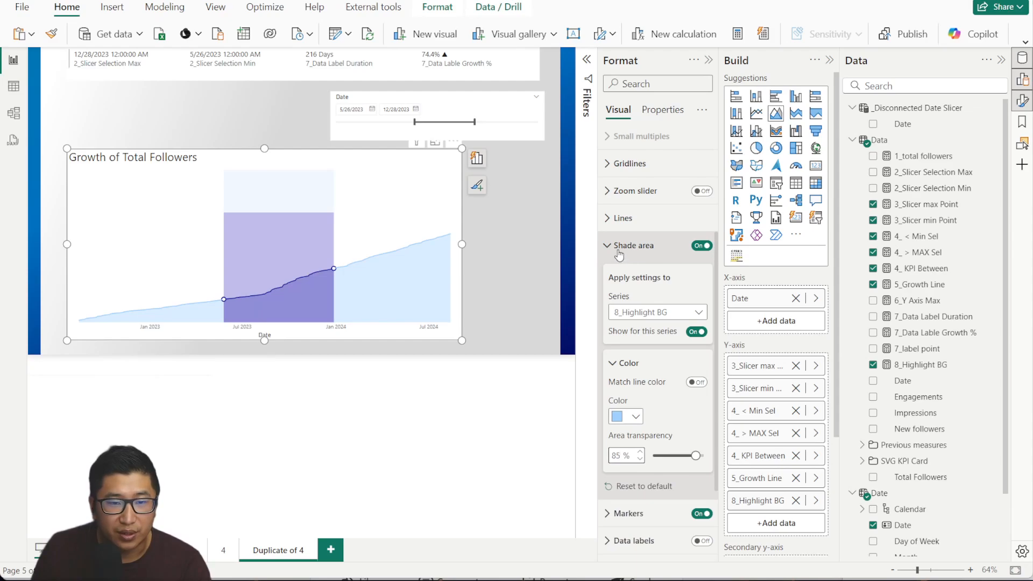
Turn off 5_Growth Line shading and raise 4_ KPI Between shading transparency to 80%.
{"action": "left_click", "coordinate": [661, 313]}
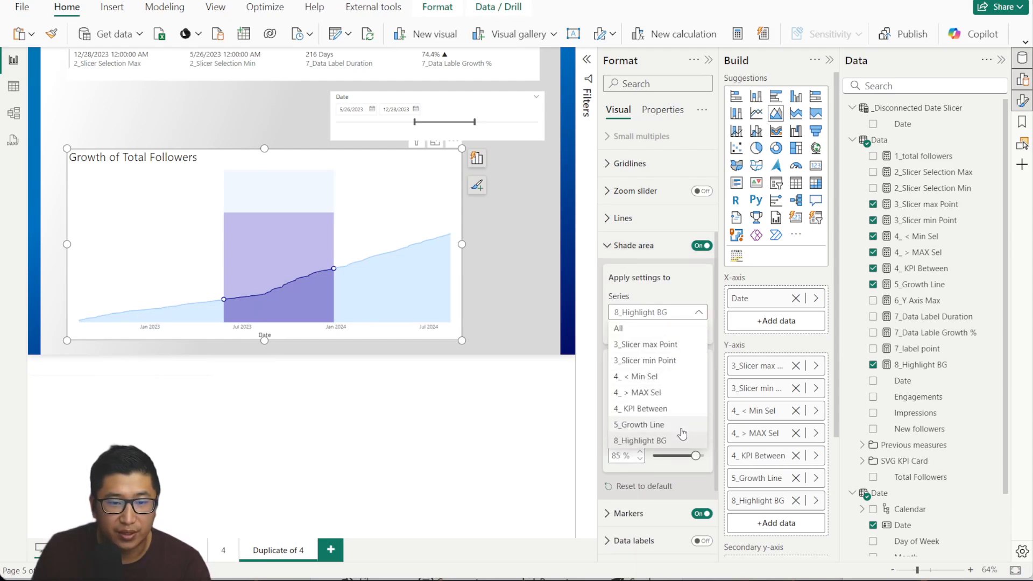
{"action": "left_click", "coordinate": [681, 426]}
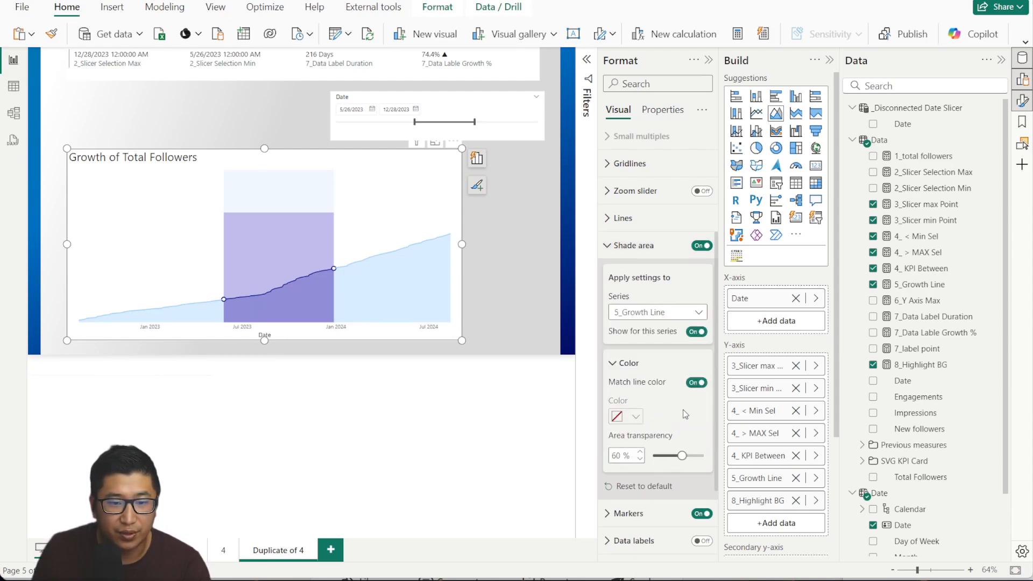
{"action": "left_click", "coordinate": [700, 333]}
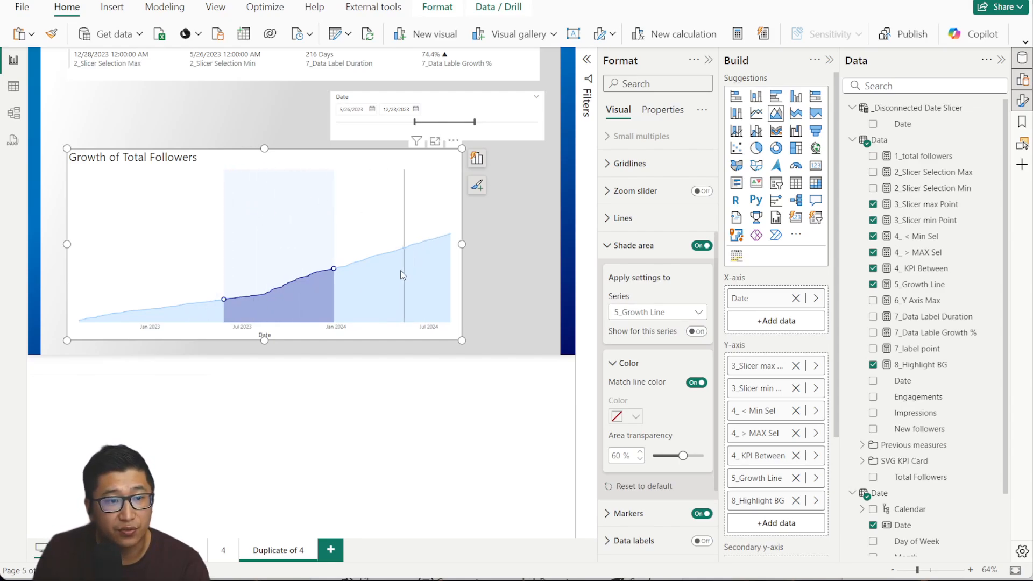
{"action": "left_click", "coordinate": [661, 314]}
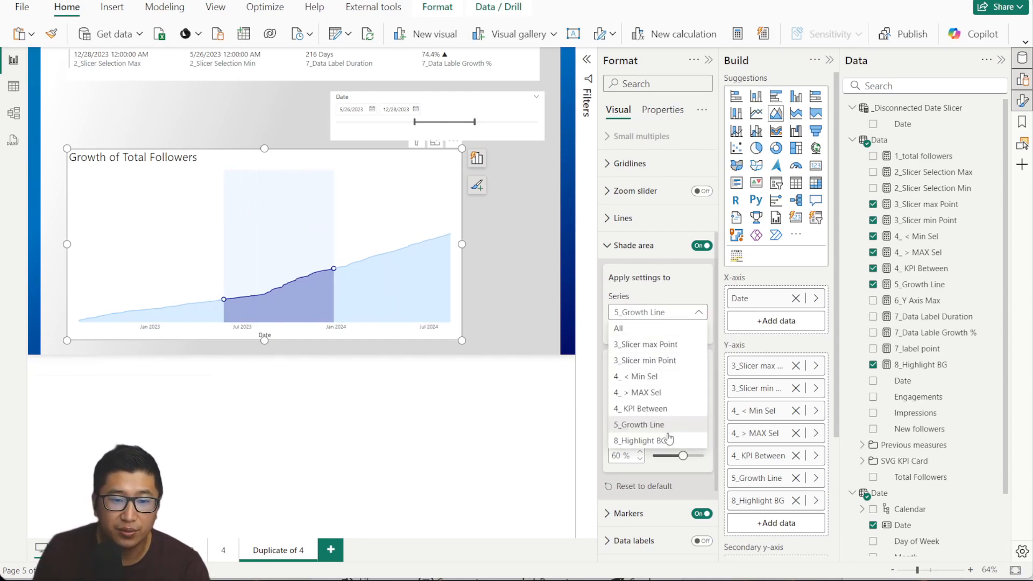
{"action": "left_click", "coordinate": [674, 410]}
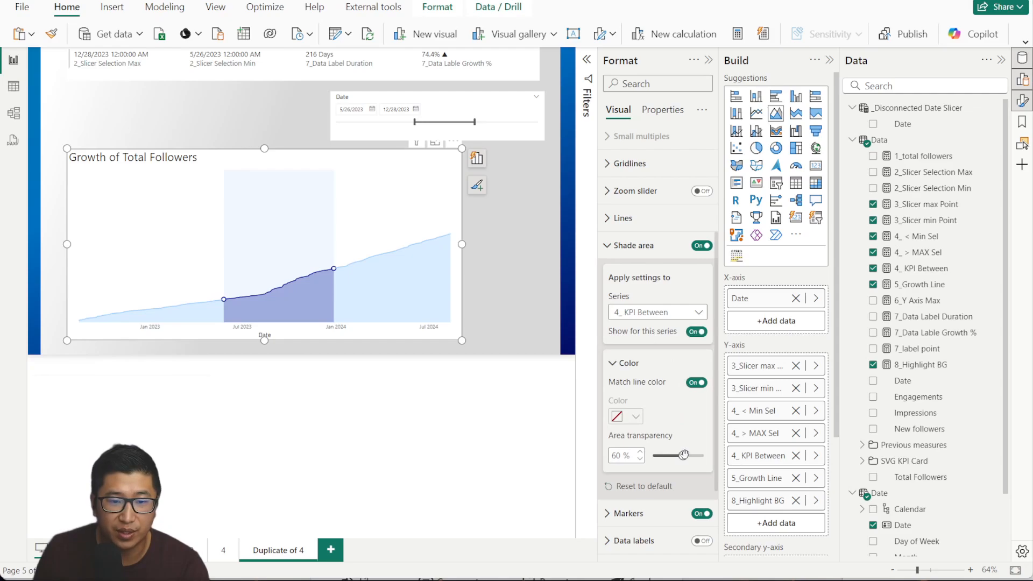
{"action": "left_click_drag", "start_coordinate": [683, 454], "coordinate": [693, 457]}
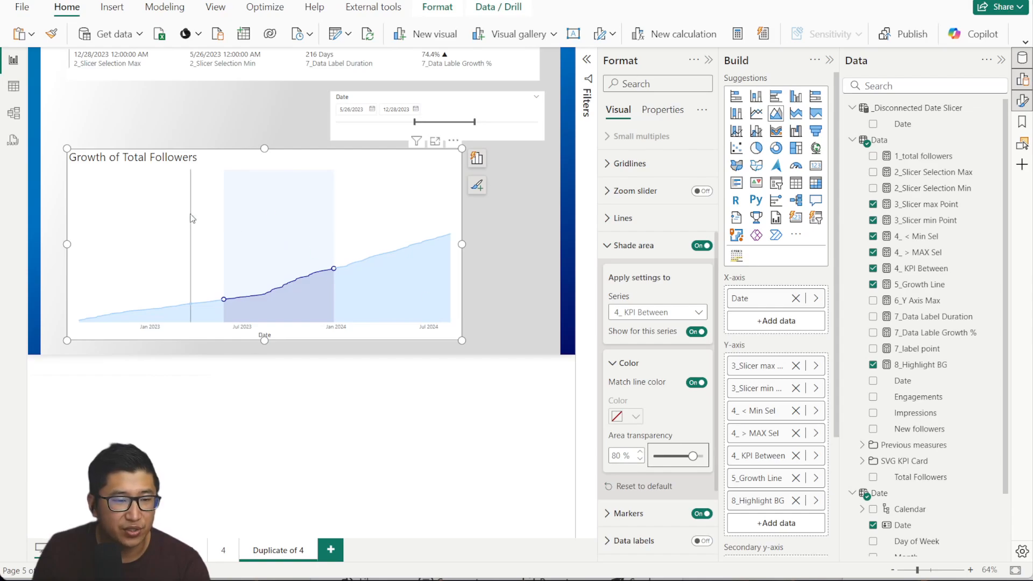
Make the 5_Growth Line series light blue at 2 px width.
{"action": "left_click", "coordinate": [629, 245]}
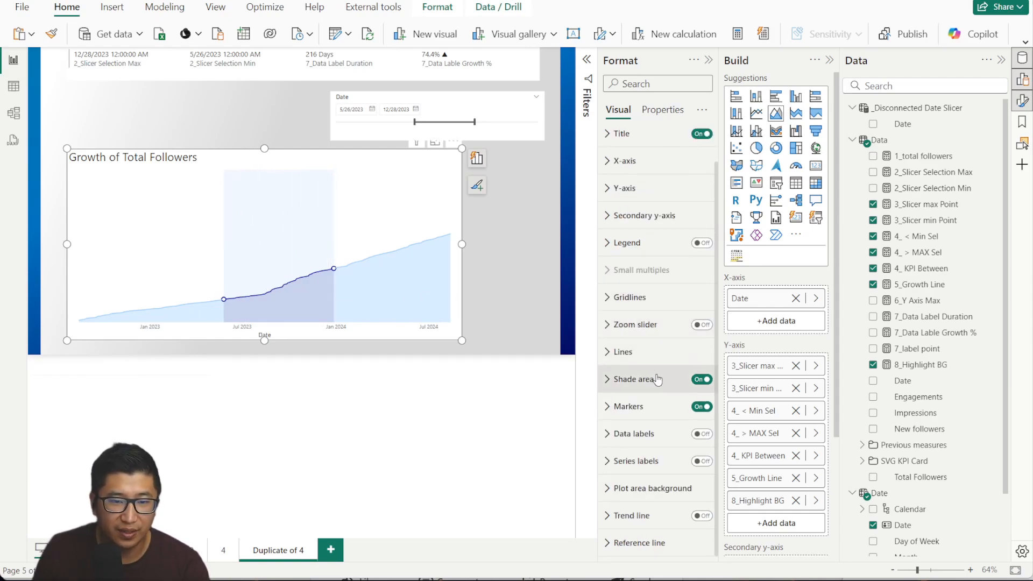
{"action": "left_click", "coordinate": [656, 356]}
{"action": "scroll", "coordinate": [657, 364], "scroll_direction": "down", "scroll_amount": 2}
{"action": "left_click", "coordinate": [662, 352]}
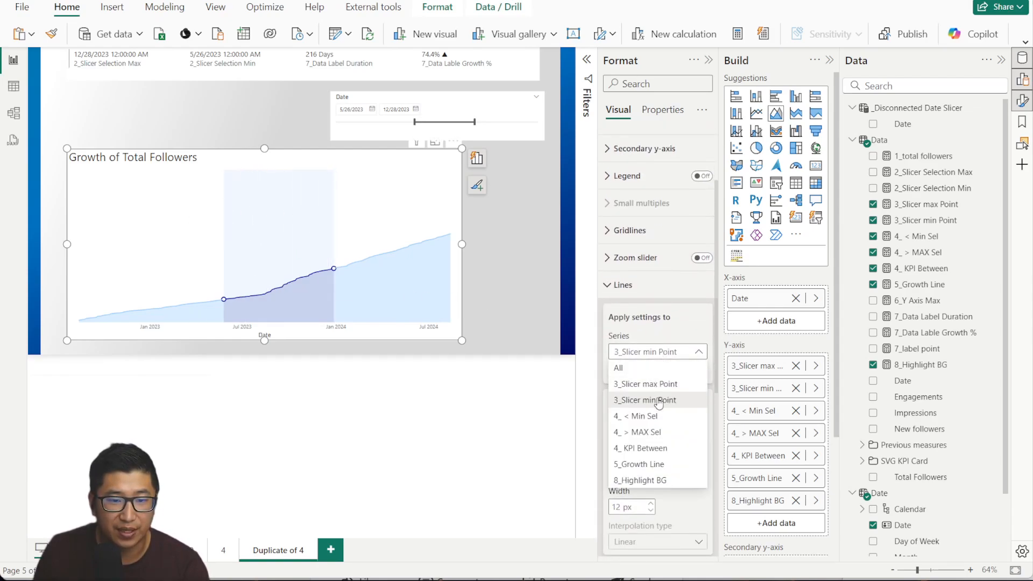
{"action": "left_click", "coordinate": [667, 466]}
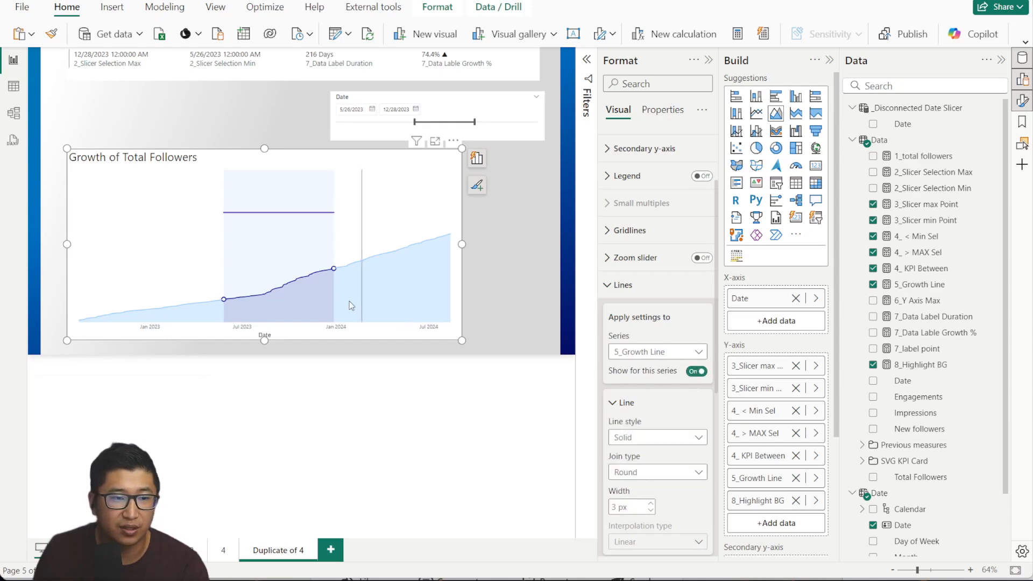
{"action": "scroll", "coordinate": [647, 449], "scroll_direction": "down", "scroll_amount": 2}
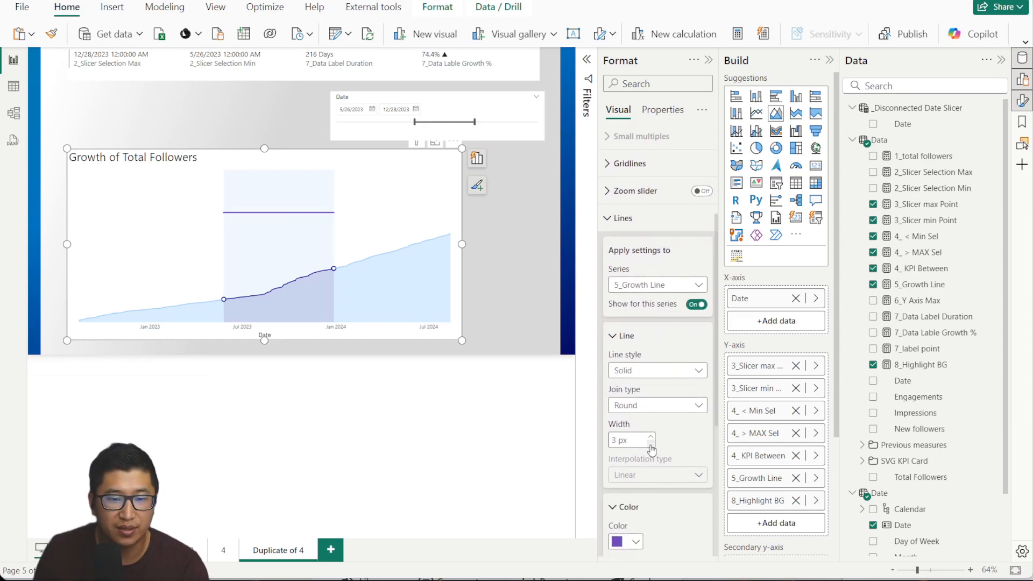
{"action": "left_click", "coordinate": [650, 446]}
{"action": "scroll", "coordinate": [652, 439], "scroll_direction": "down", "scroll_amount": 4}
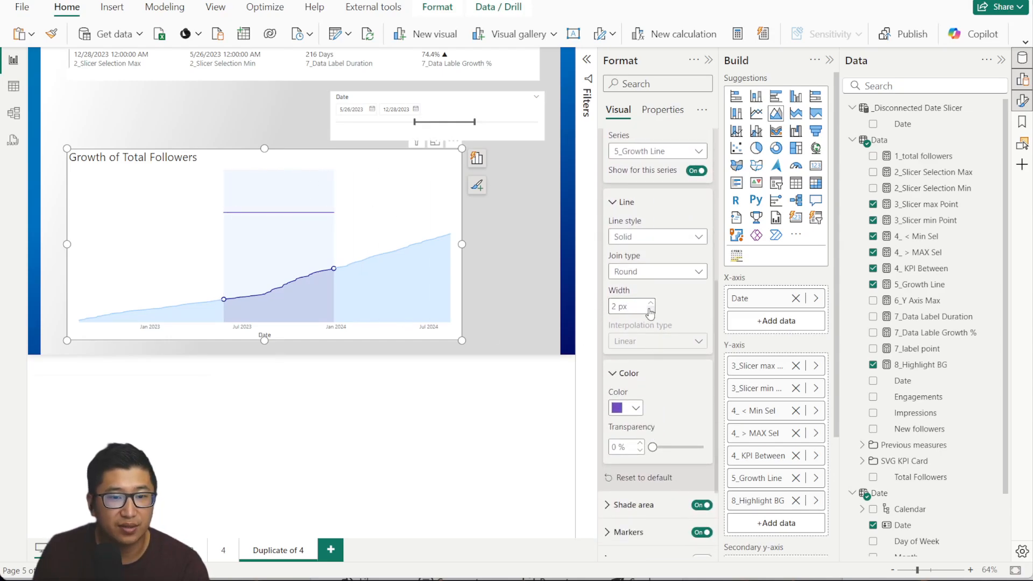
{"action": "left_click", "coordinate": [630, 408]}
{"action": "left_click", "coordinate": [627, 352]}
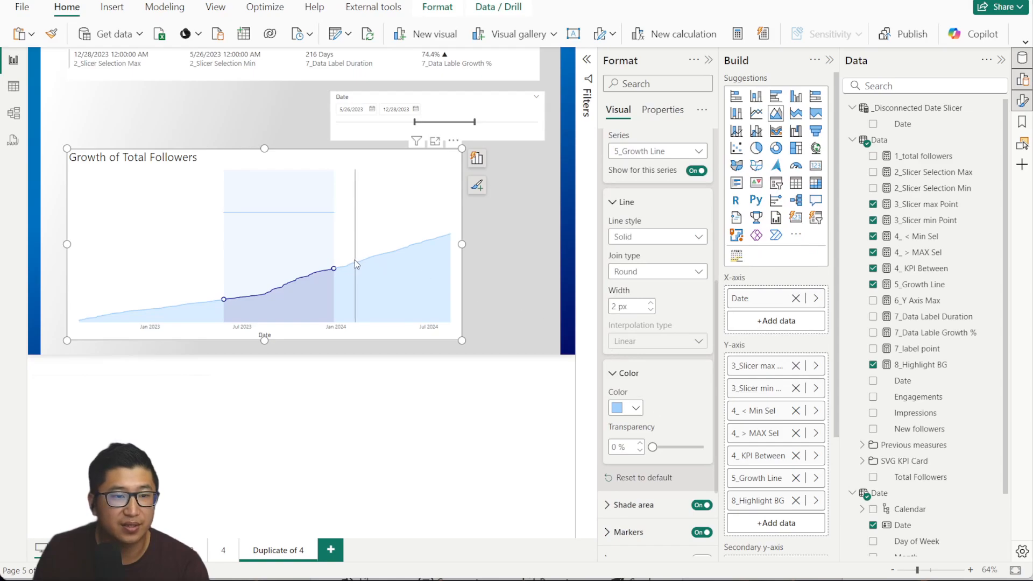
{"action": "scroll", "coordinate": [644, 276], "scroll_direction": "up", "scroll_amount": 4}
{"action": "left_click", "coordinate": [620, 218]}
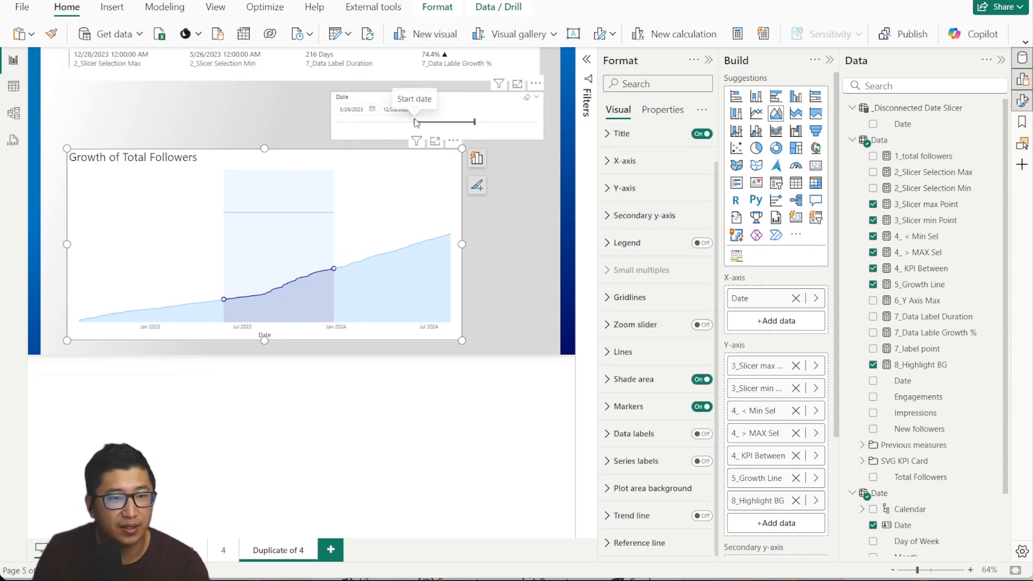
Move the date slicer's start to 4/11/2023, giving 261 days.
{"action": "mouse_move", "coordinate": [414, 122]}
{"action": "left_mouse_down"}
{"action": "mouse_move", "coordinate": [398, 125]}
{"action": "mouse_move", "coordinate": [407, 125]}
{"action": "left_mouse_up"}
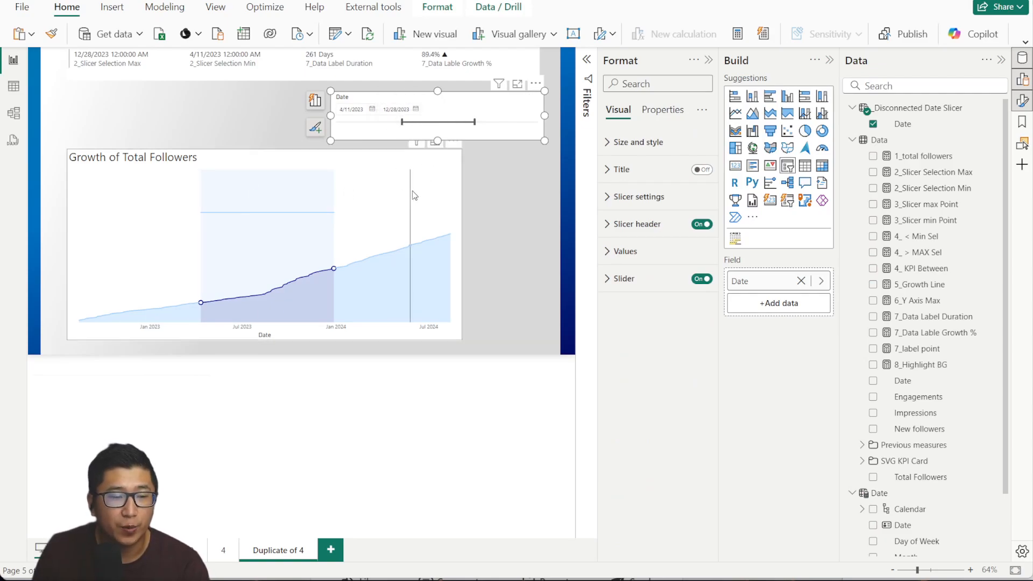
{"action": "left_click", "coordinate": [415, 196]}
{"action": "scroll", "coordinate": [638, 367], "scroll_direction": "down", "scroll_amount": 1}
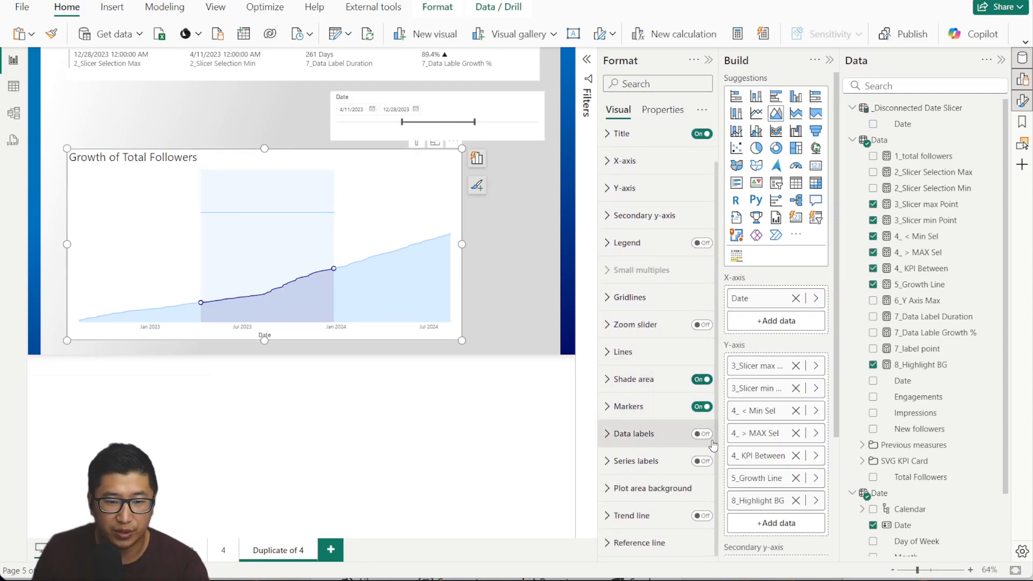
Add an X-Axis Constant Line reference line named 'Data From' to the followers chart.
{"action": "left_click", "coordinate": [666, 549]}
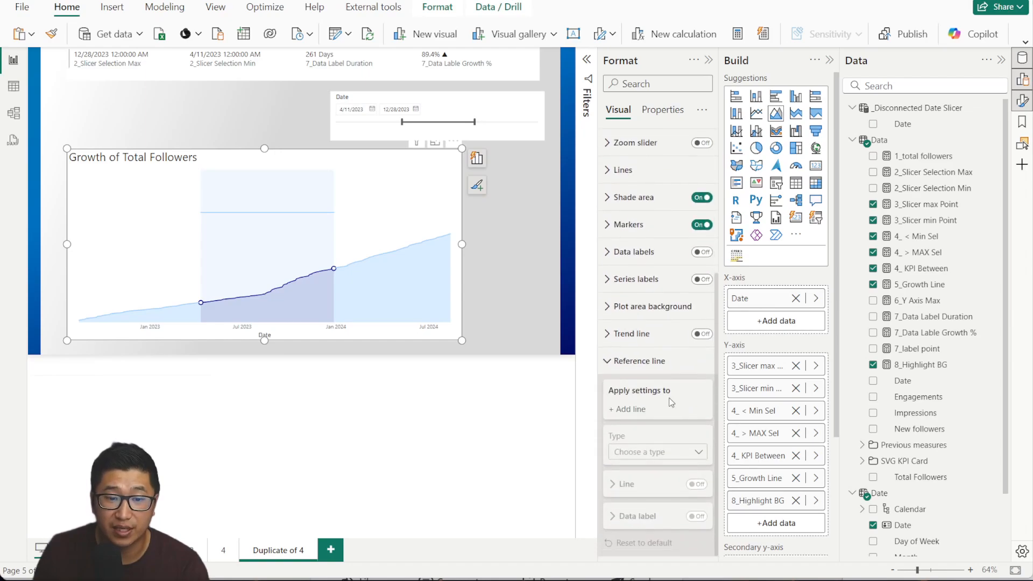
{"action": "left_click", "coordinate": [632, 413]}
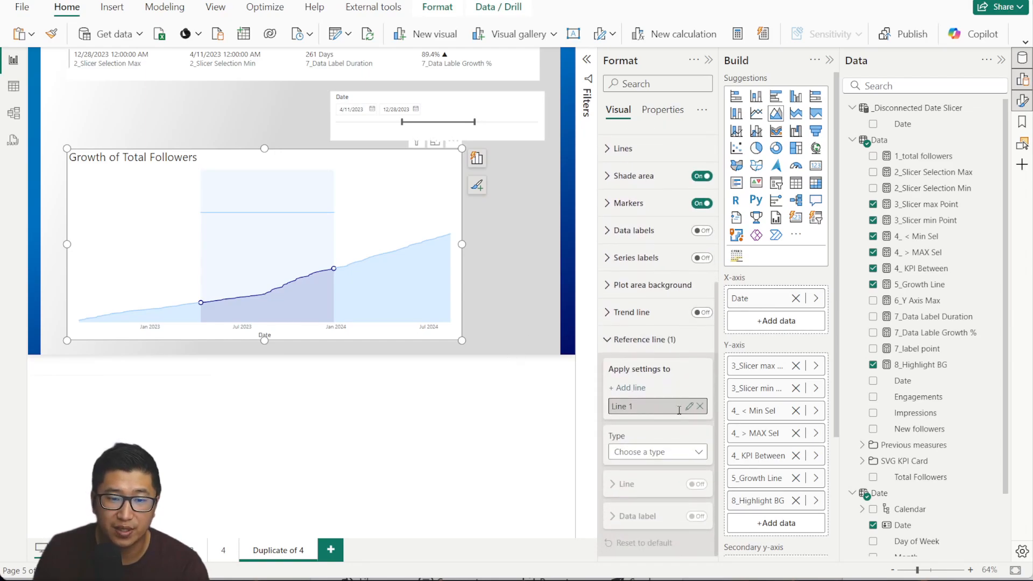
{"action": "left_click_drag", "start_coordinate": [636, 407], "coordinate": [606, 407]}
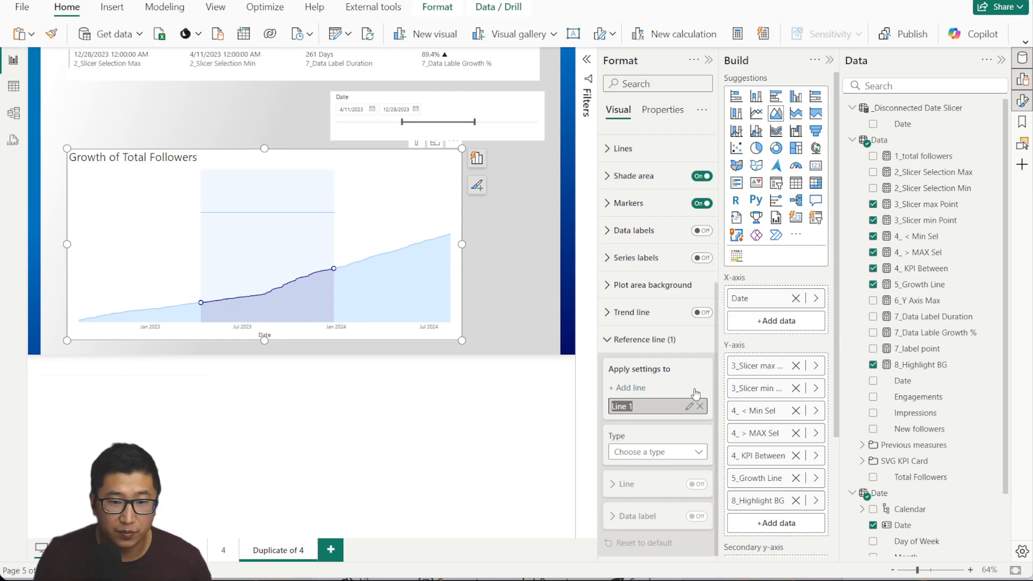
{"action": "left_click", "coordinate": [690, 408]}
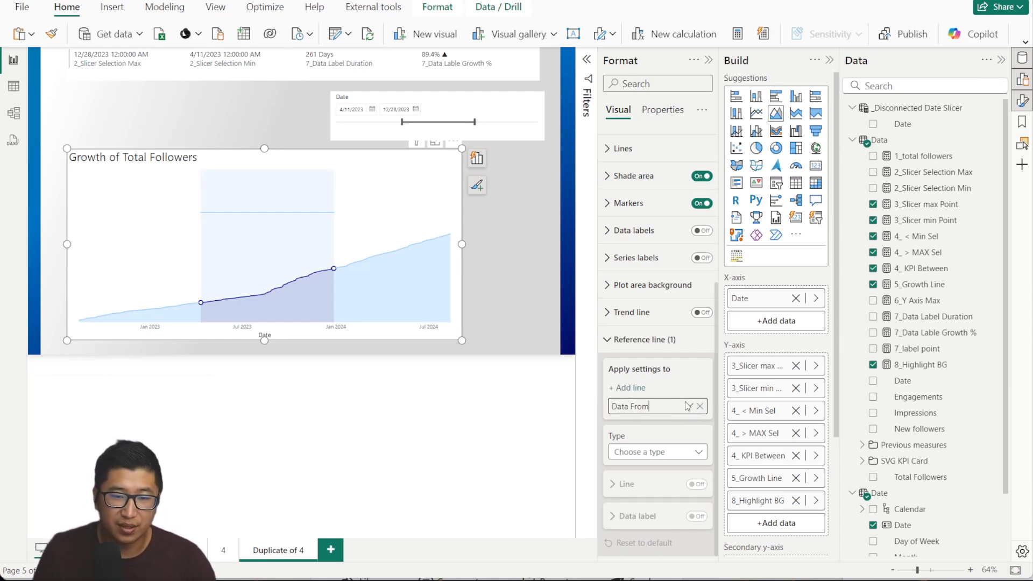
{"action": "left_click", "coordinate": [689, 407]}
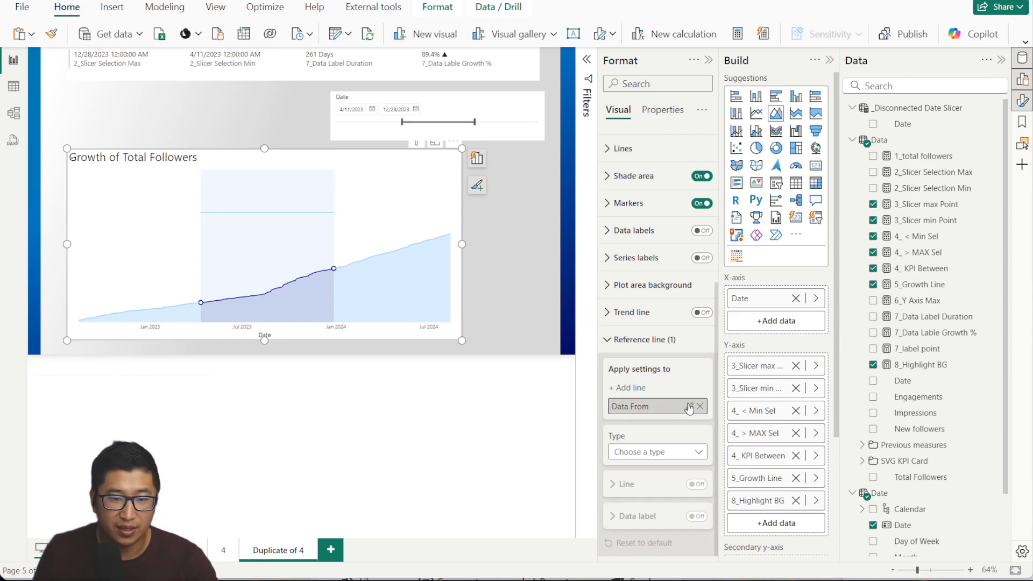
{"action": "left_click", "coordinate": [645, 453]}
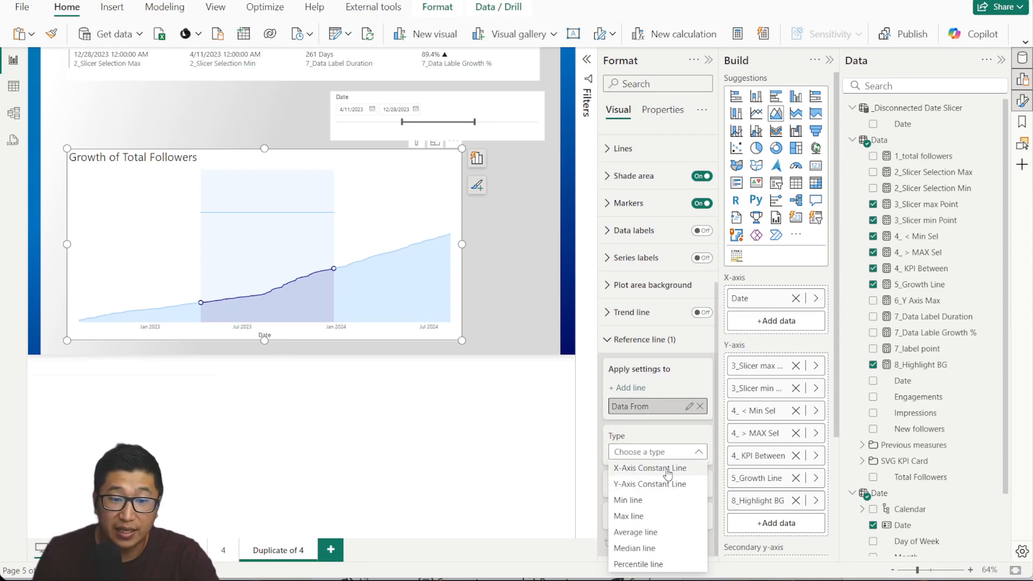
{"action": "left_click", "coordinate": [668, 469]}
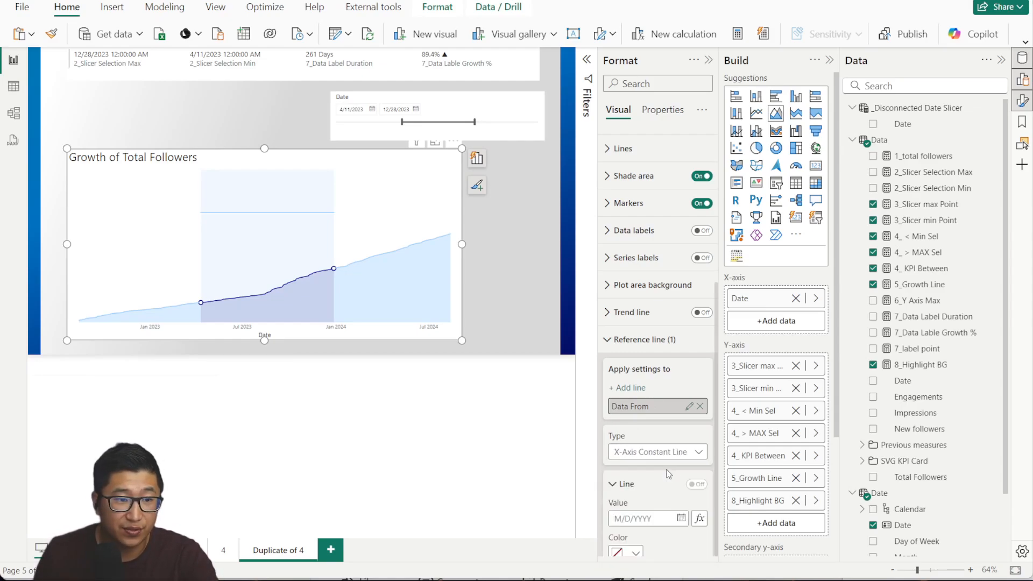
{"action": "scroll", "coordinate": [672, 377], "scroll_direction": "down", "scroll_amount": 3}
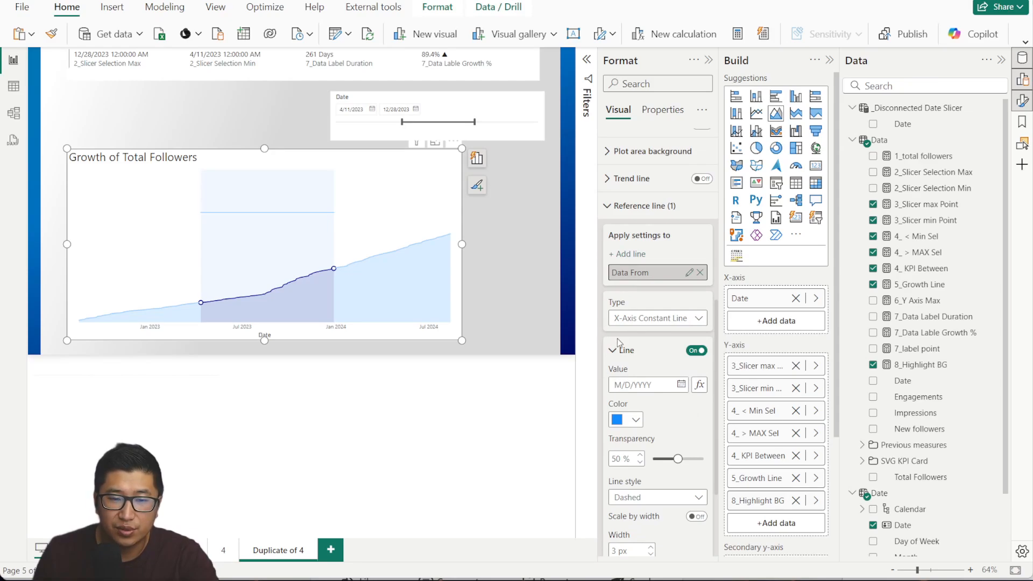
Base the Data From line's position on the 2_Slicer Selection Min measure.
{"action": "left_click", "coordinate": [700, 385]}
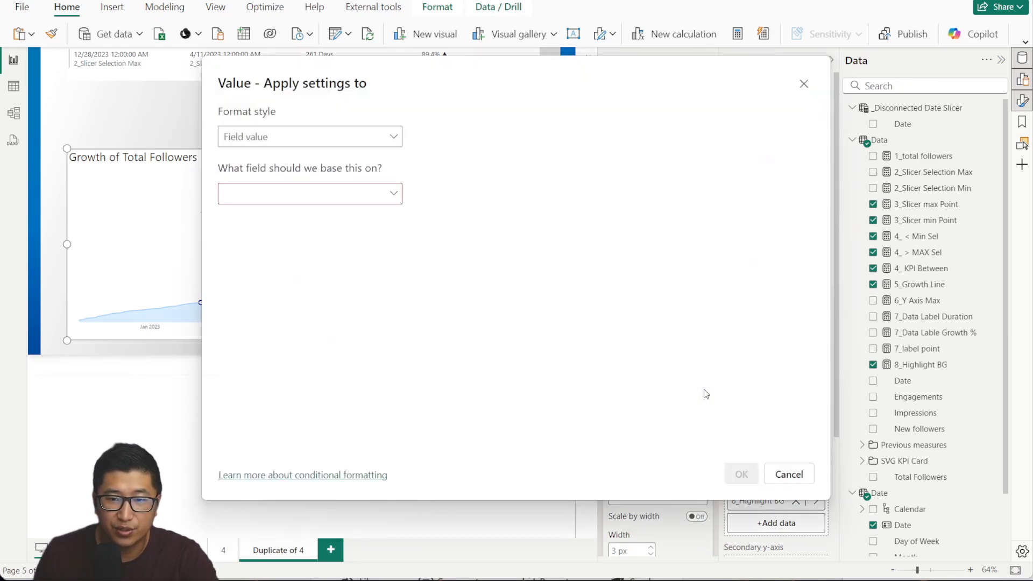
{"action": "left_click", "coordinate": [352, 193]}
{"action": "left_click", "coordinate": [232, 256]}
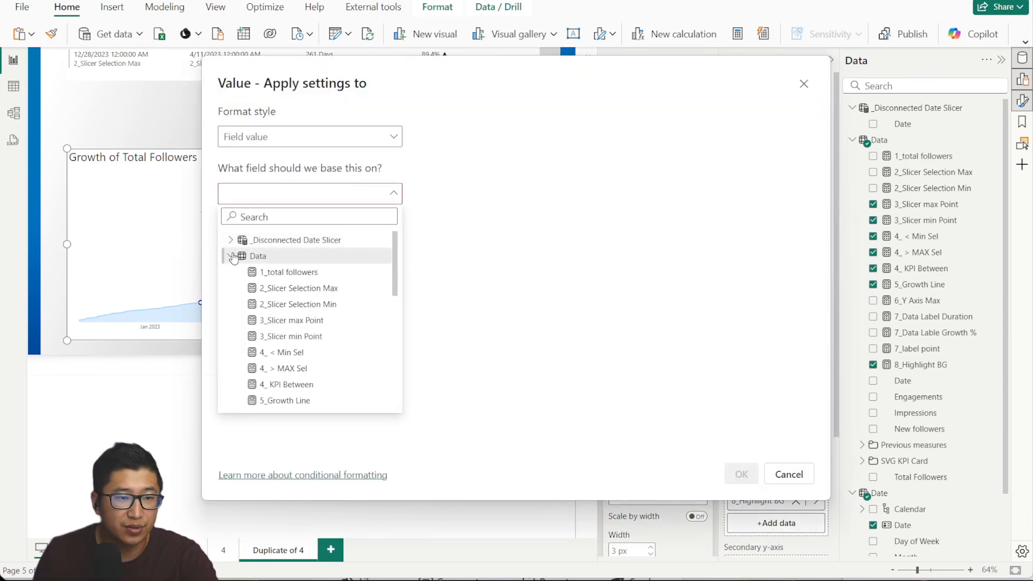
{"action": "left_click", "coordinate": [232, 256]}
{"action": "left_click", "coordinate": [232, 256]}
{"action": "left_click", "coordinate": [359, 304]}
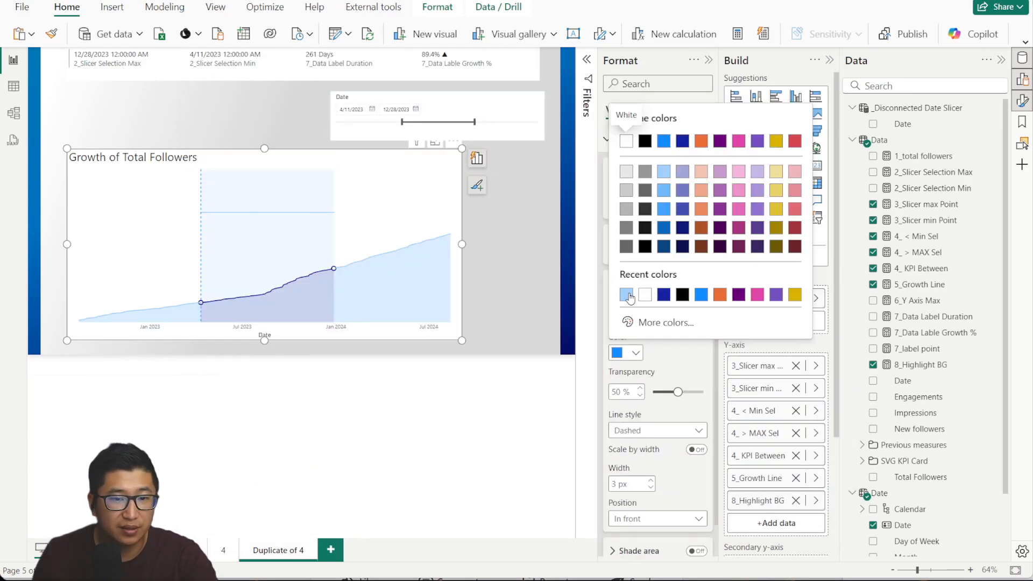
Make the Data From line light blue, stop it scaling with chart width, and resize the chart.
{"action": "left_click", "coordinate": [626, 294]}
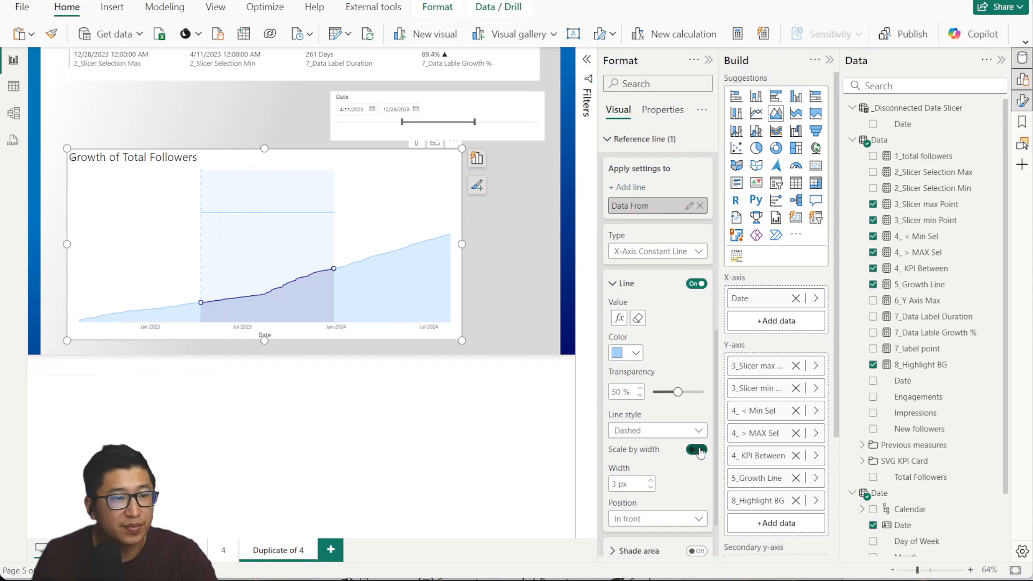
{"action": "left_click", "coordinate": [698, 449]}
{"action": "left_click_drag", "start_coordinate": [461, 244], "coordinate": [514, 254]}
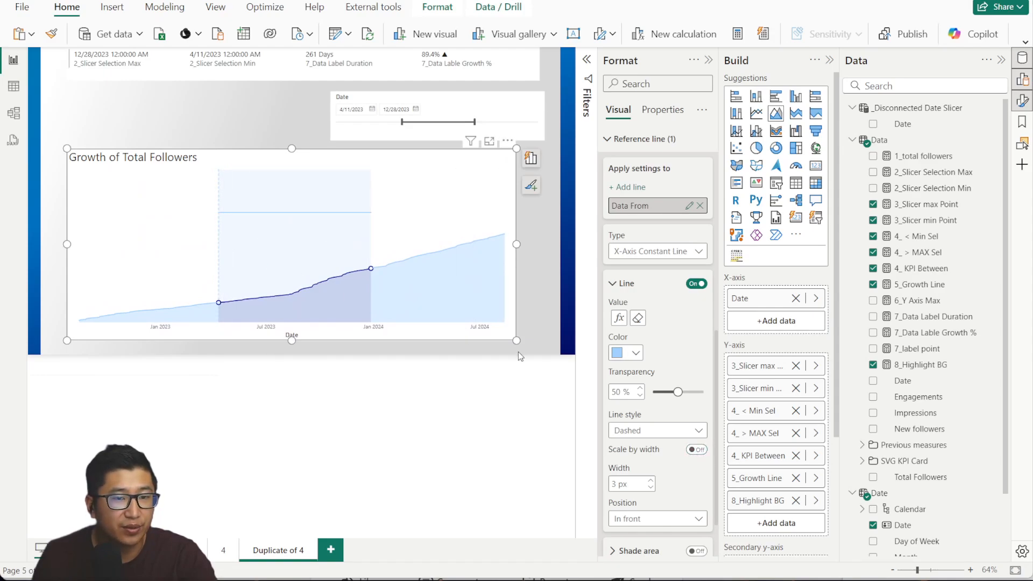
{"action": "left_click_drag", "start_coordinate": [520, 244], "coordinate": [417, 242]}
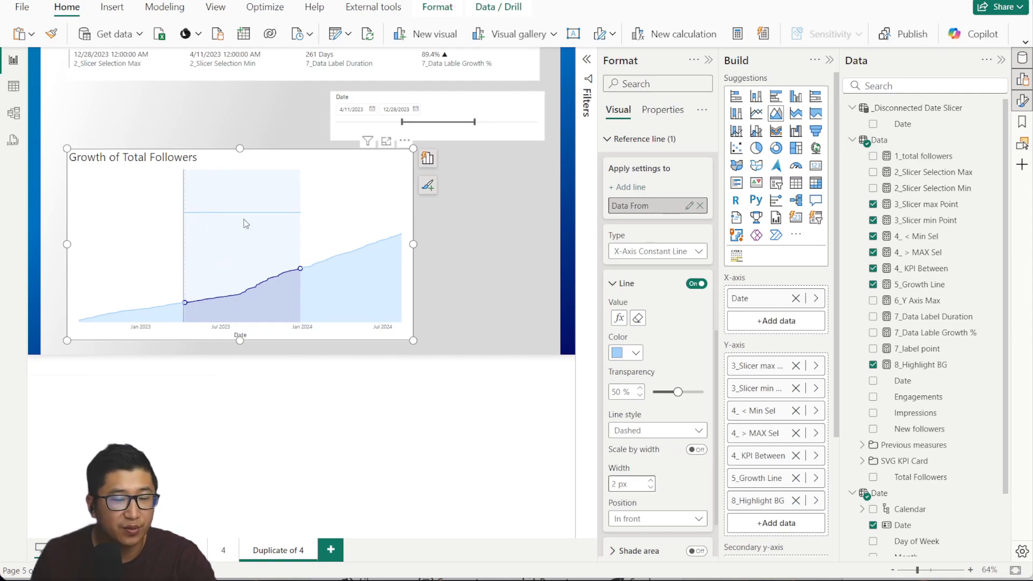
Add a 'Data To' X-axis constant line positioned by the 2_Slicer Selection Max field.
{"action": "left_click", "coordinate": [642, 188]}
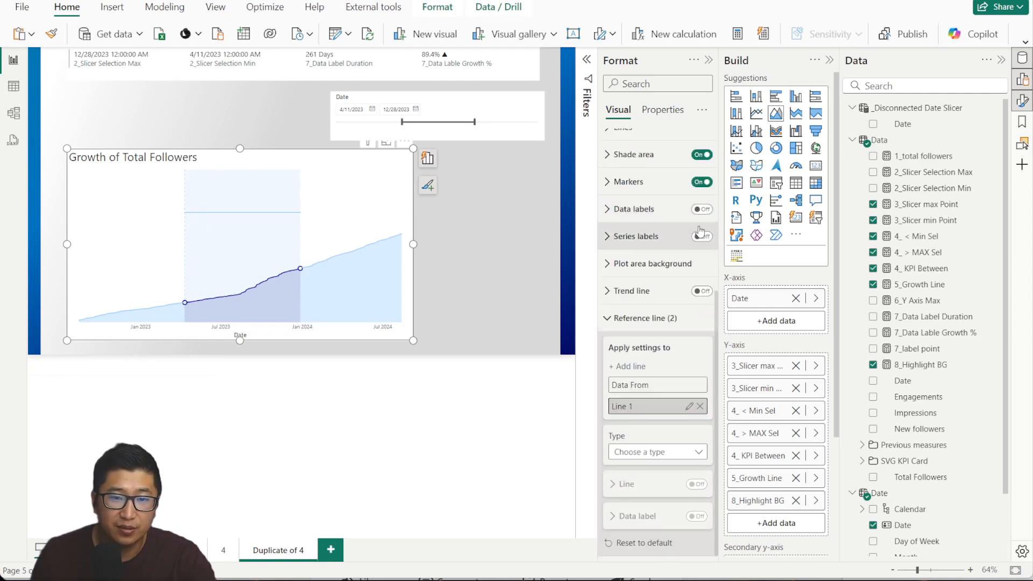
{"action": "type", "text": "Data To"}
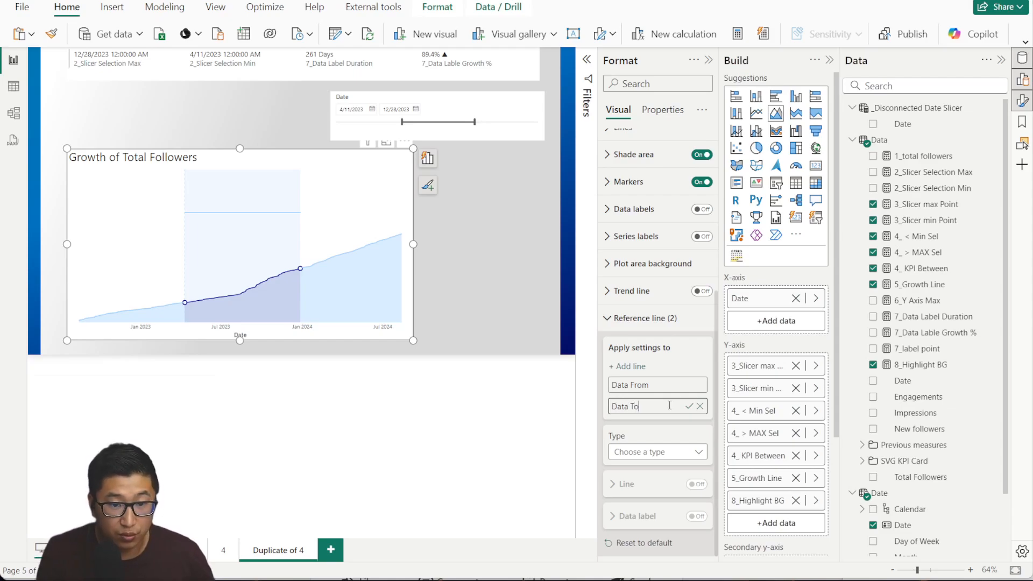
{"action": "left_click", "coordinate": [654, 452]}
{"action": "left_click", "coordinate": [652, 468]}
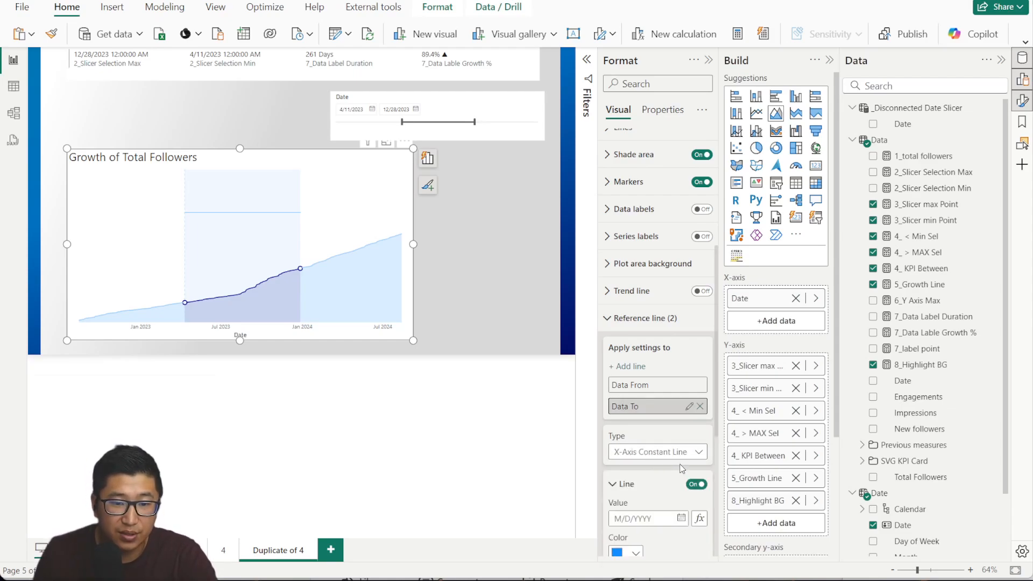
{"action": "left_click", "coordinate": [699, 518]}
{"action": "left_click", "coordinate": [309, 192]}
{"action": "left_click", "coordinate": [297, 288]}
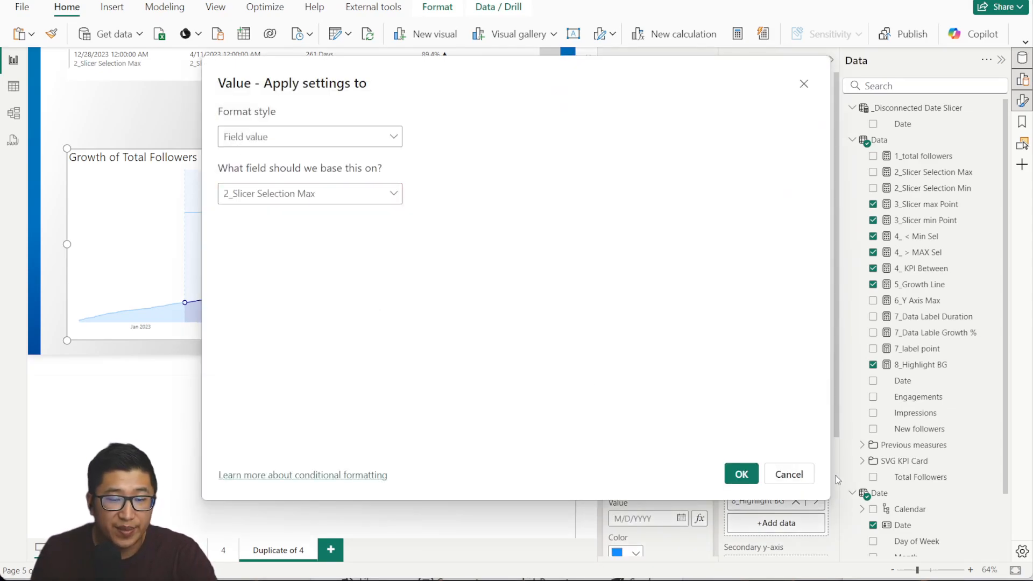
{"action": "left_click", "coordinate": [739, 474]}
Give the Data To line a black label, style Both, placed right of the line.
{"action": "scroll", "coordinate": [649, 488], "scroll_direction": "down", "scroll_amount": 3}
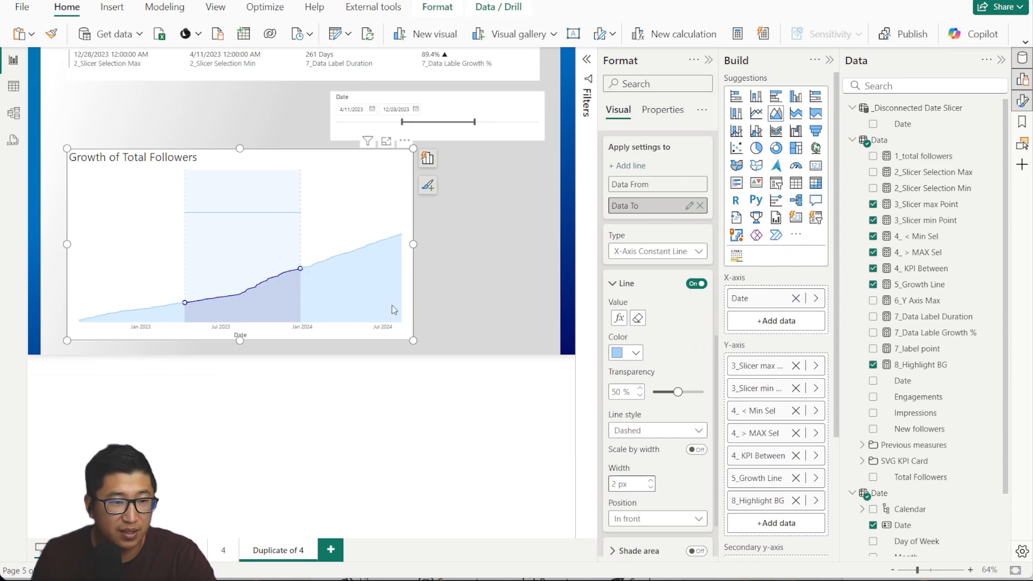
{"action": "scroll", "coordinate": [657, 340], "scroll_direction": "down", "scroll_amount": 3}
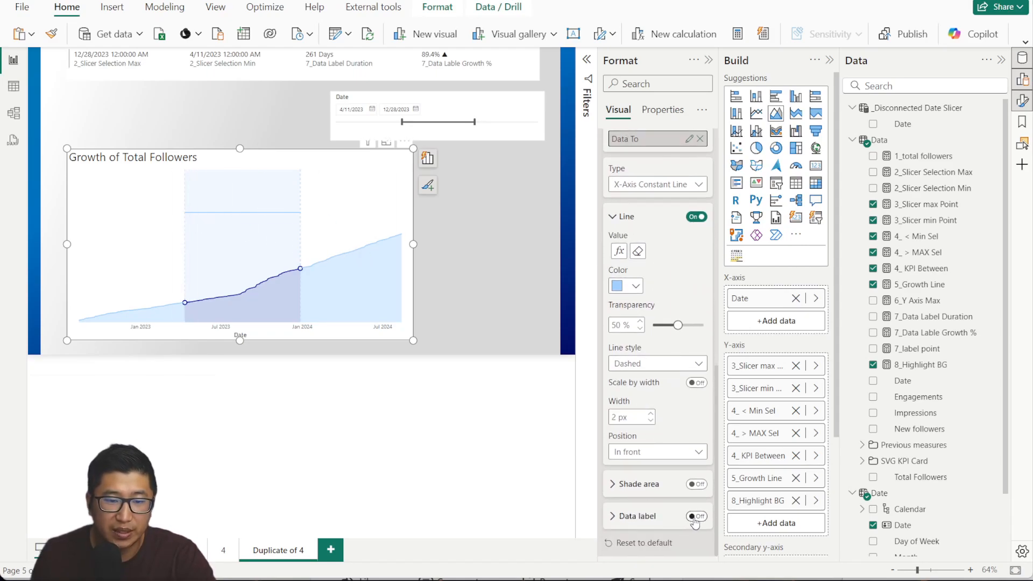
{"action": "left_click", "coordinate": [636, 516]}
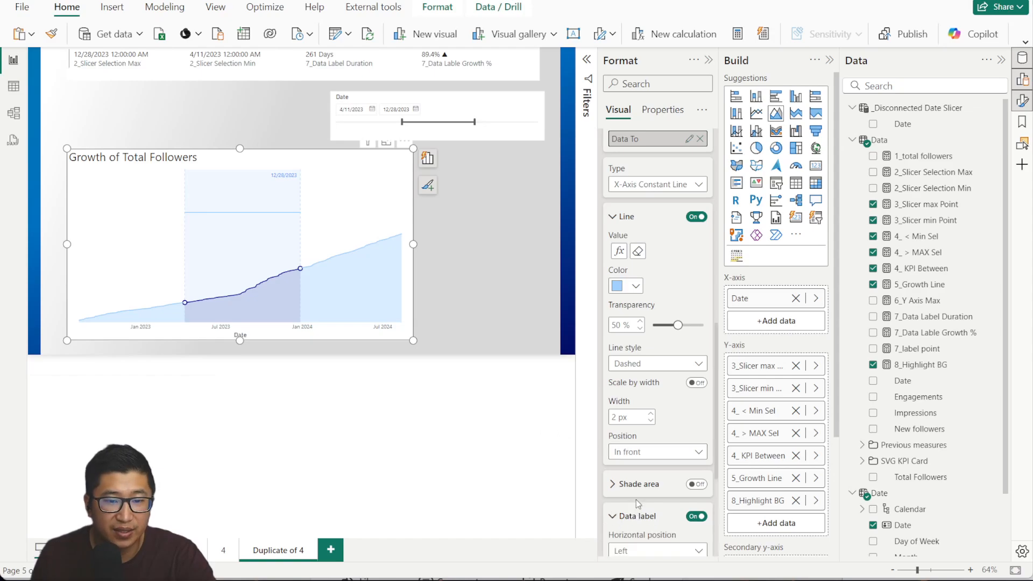
{"action": "scroll", "coordinate": [645, 409], "scroll_direction": "down", "scroll_amount": 5}
{"action": "left_click", "coordinate": [632, 445]}
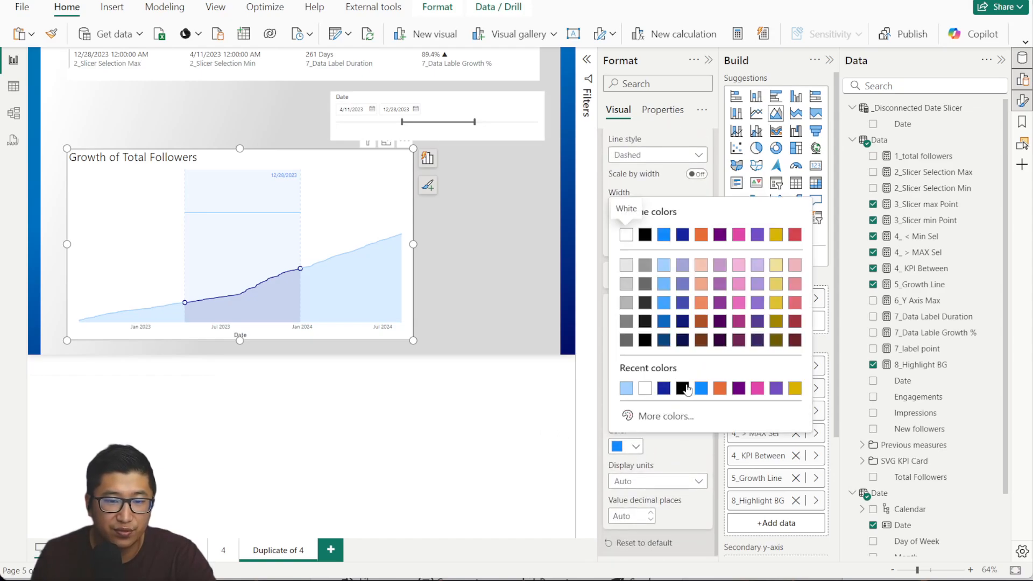
{"action": "left_click", "coordinate": [688, 391]}
{"action": "left_click", "coordinate": [652, 412]}
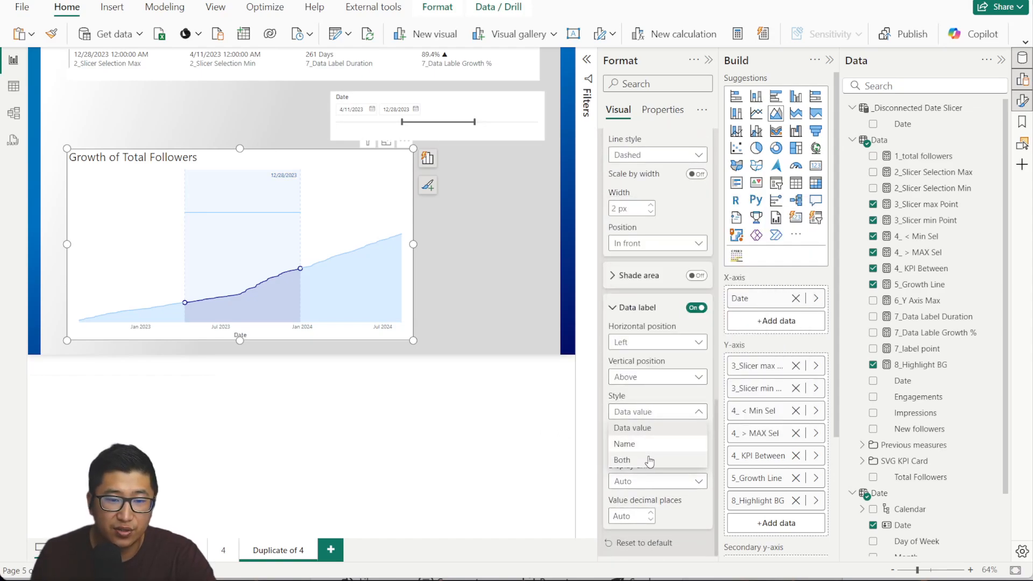
{"action": "left_click", "coordinate": [642, 461]}
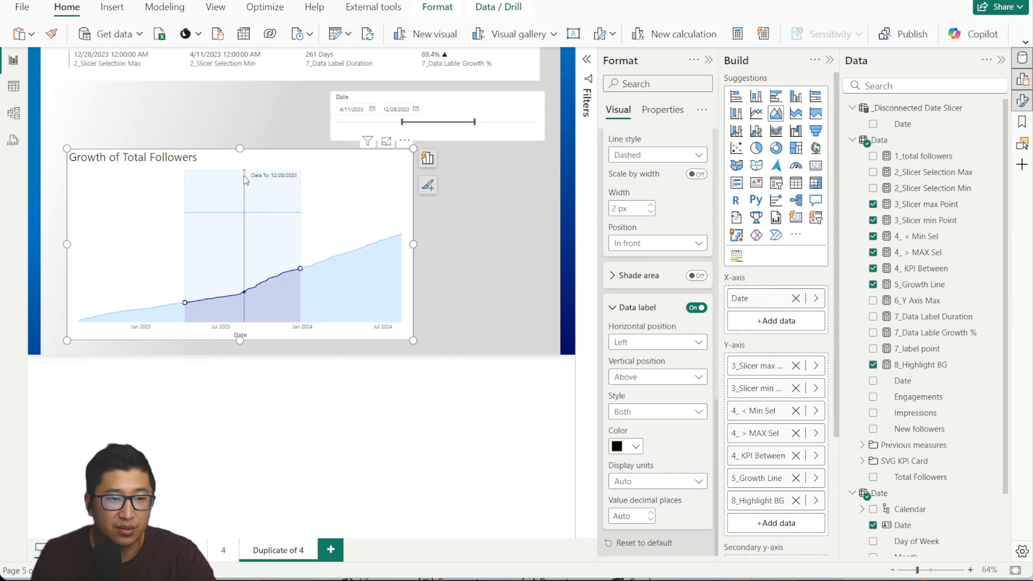
{"action": "left_click", "coordinate": [659, 345]}
{"action": "left_click", "coordinate": [655, 375]}
{"action": "scroll", "coordinate": [674, 253], "scroll_direction": "up", "scroll_amount": 3}
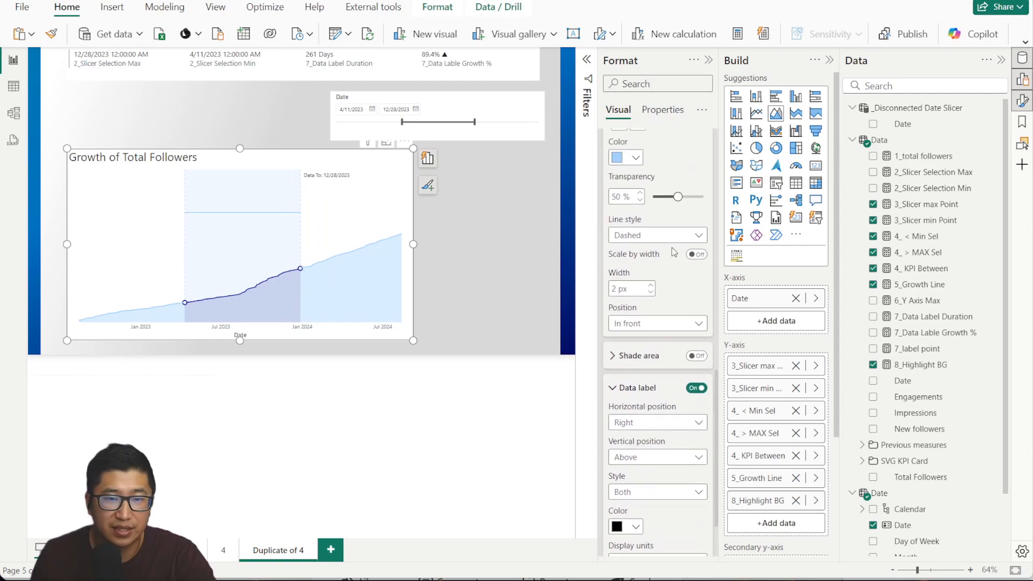
{"action": "scroll", "coordinate": [674, 251], "scroll_direction": "up", "scroll_amount": 5}
Give the Data From line a black label with style Both.
{"action": "left_click", "coordinate": [648, 257]}
{"action": "scroll", "coordinate": [654, 293], "scroll_direction": "down", "scroll_amount": 3}
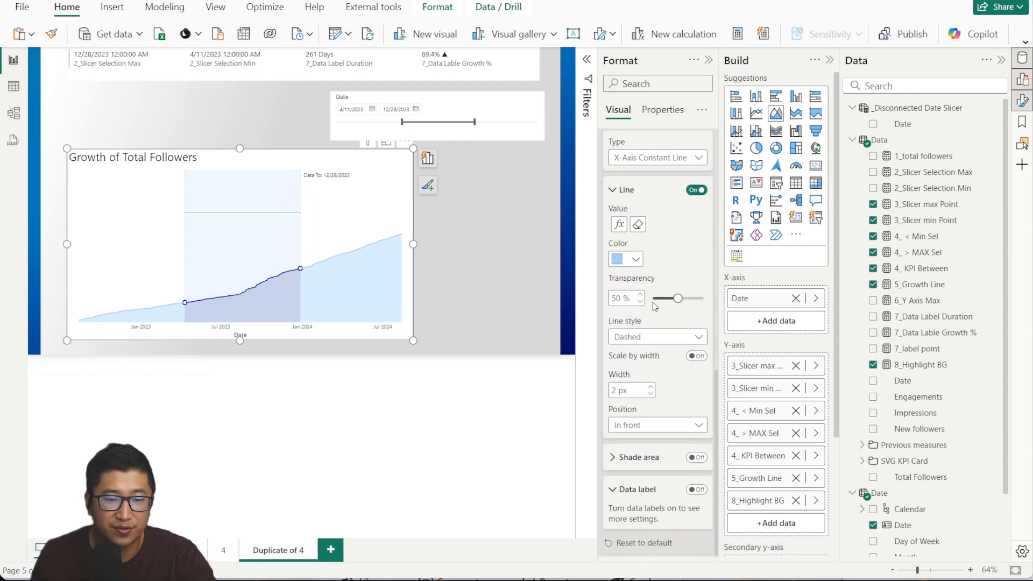
{"action": "left_click", "coordinate": [695, 490]}
{"action": "scroll", "coordinate": [642, 389], "scroll_direction": "down", "scroll_amount": 3}
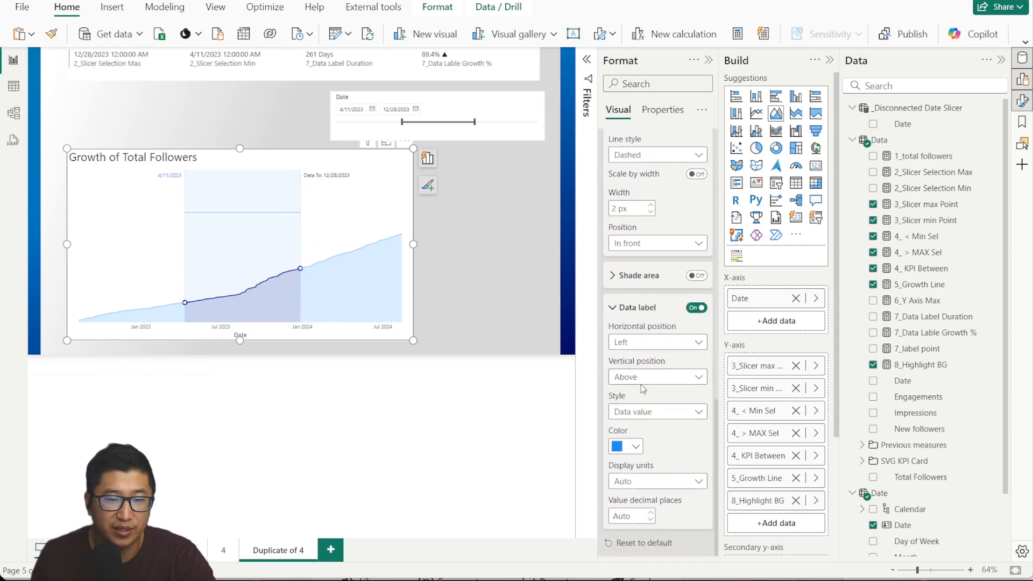
{"action": "left_click", "coordinate": [646, 412]}
{"action": "left_click", "coordinate": [651, 460]}
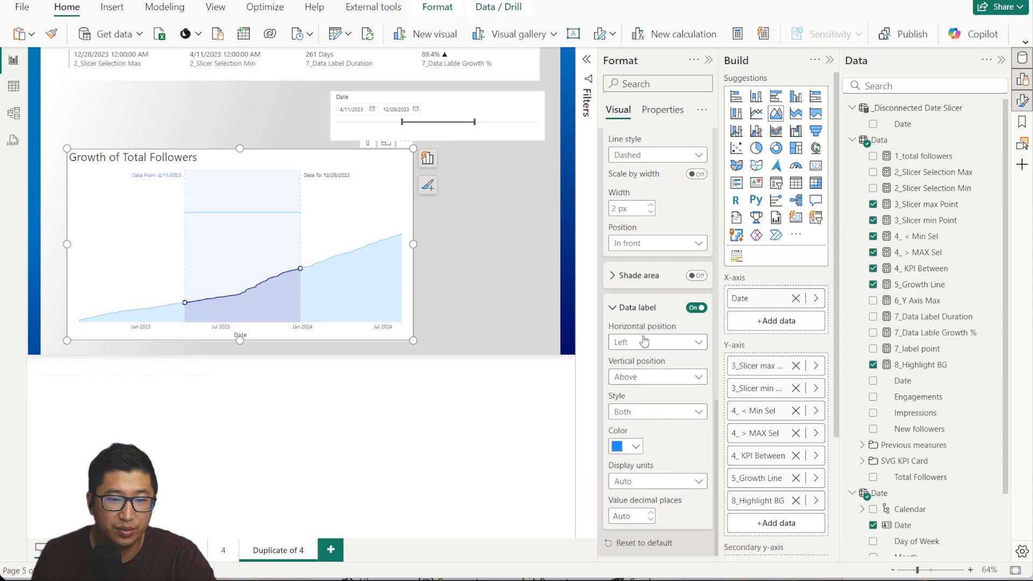
{"action": "left_click", "coordinate": [624, 447]}
{"action": "left_click", "coordinate": [633, 394]}
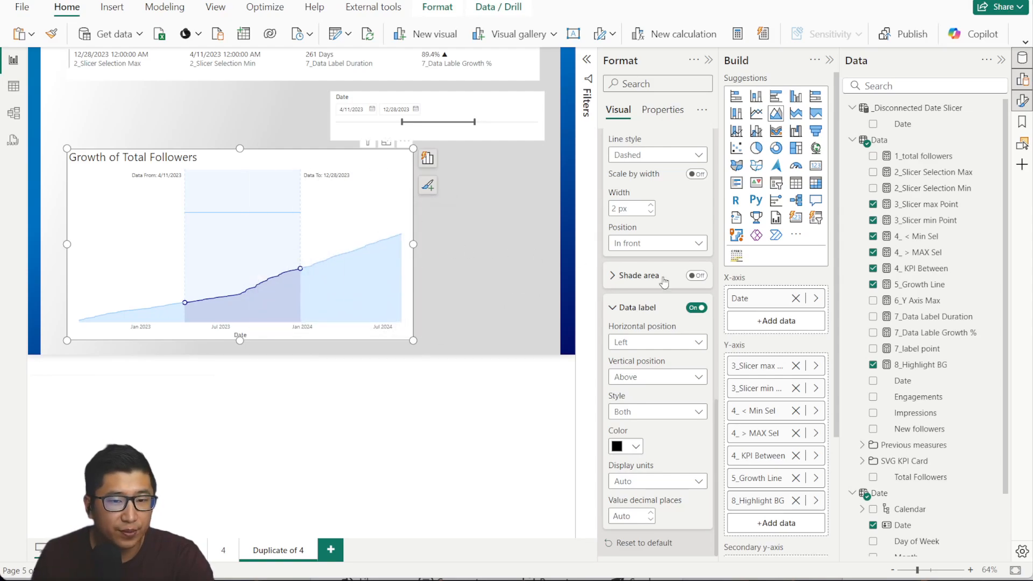
Turn on data labels for the Growth of Total Followers chart on the Duplicate of 4 page.
{"action": "left_click", "coordinate": [624, 307]}
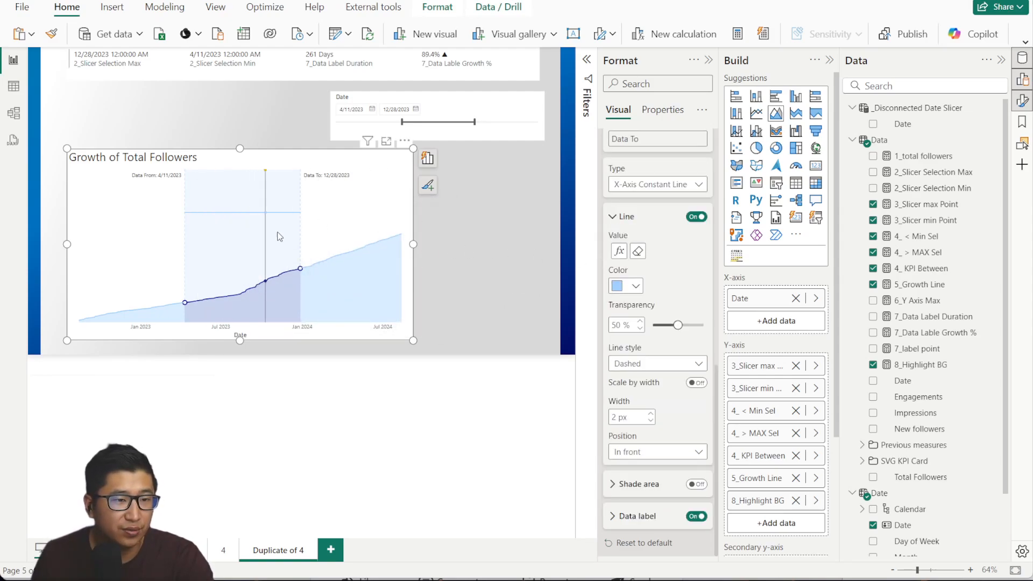
{"action": "left_click", "coordinate": [224, 550]}
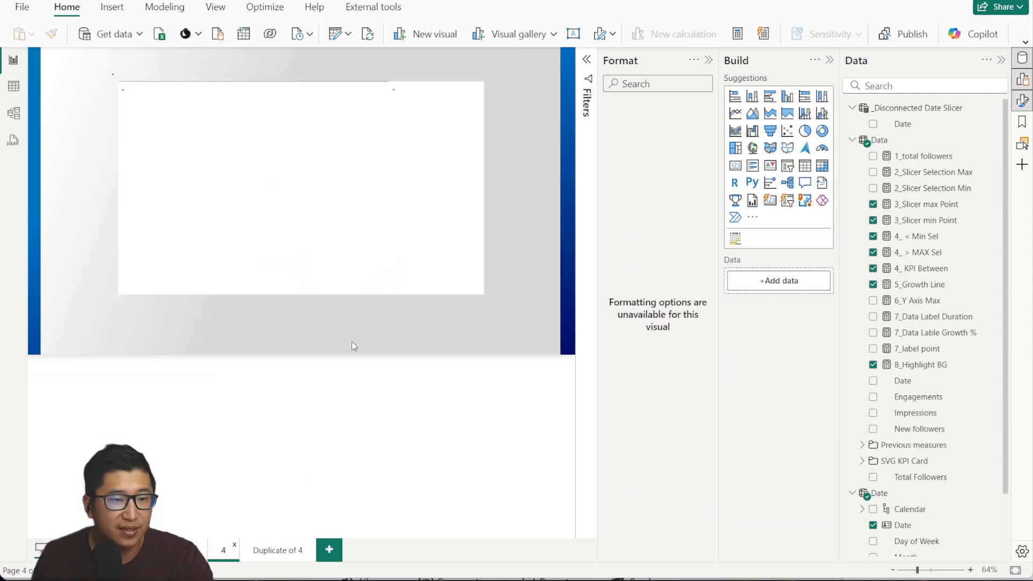
{"action": "left_click", "coordinate": [287, 550]}
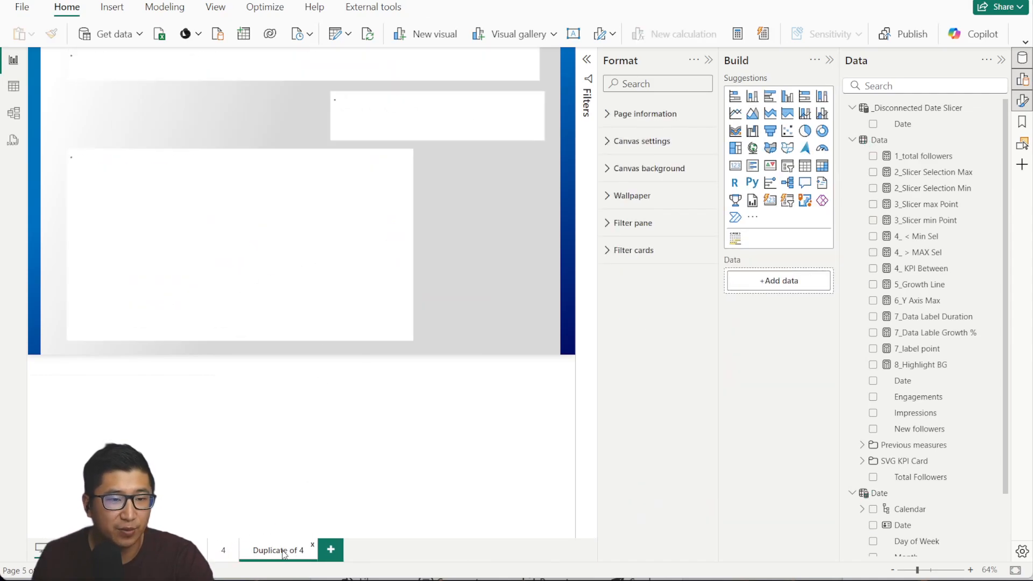
{"action": "left_click", "coordinate": [410, 281]}
{"action": "scroll", "coordinate": [687, 337], "scroll_direction": "down", "scroll_amount": 3}
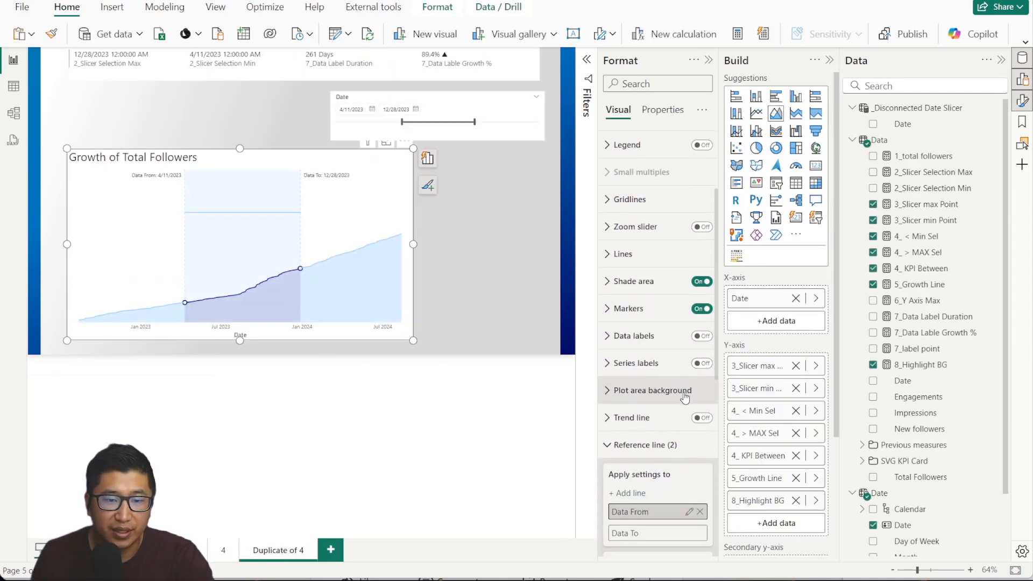
{"action": "left_click", "coordinate": [701, 337]}
{"action": "left_click", "coordinate": [619, 336]}
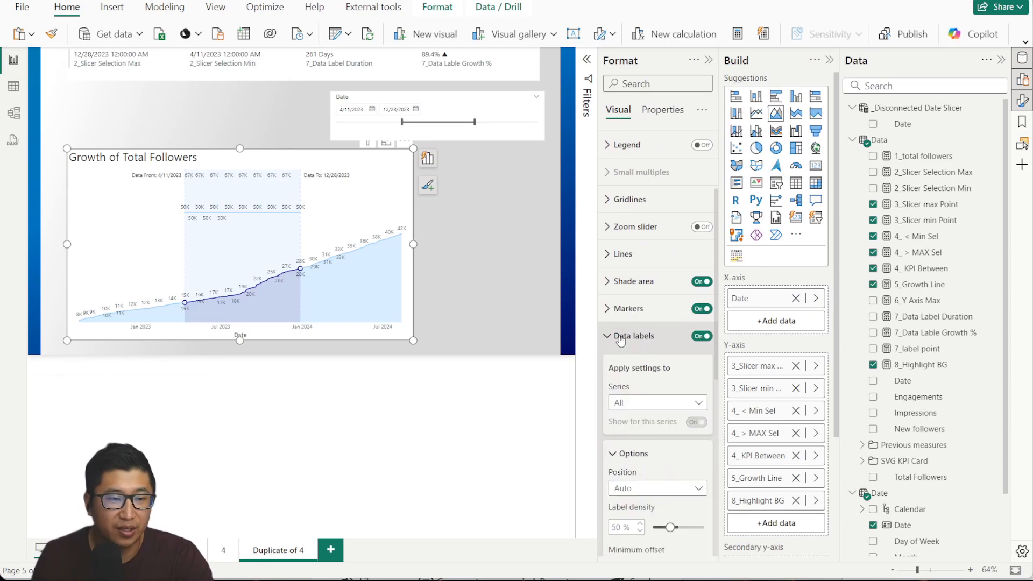
{"action": "scroll", "coordinate": [645, 323], "scroll_direction": "down", "scroll_amount": 3}
Hide data labels for the 4_ < Min Sel and 4_ > MAX Sel series.
{"action": "left_click", "coordinate": [680, 269]}
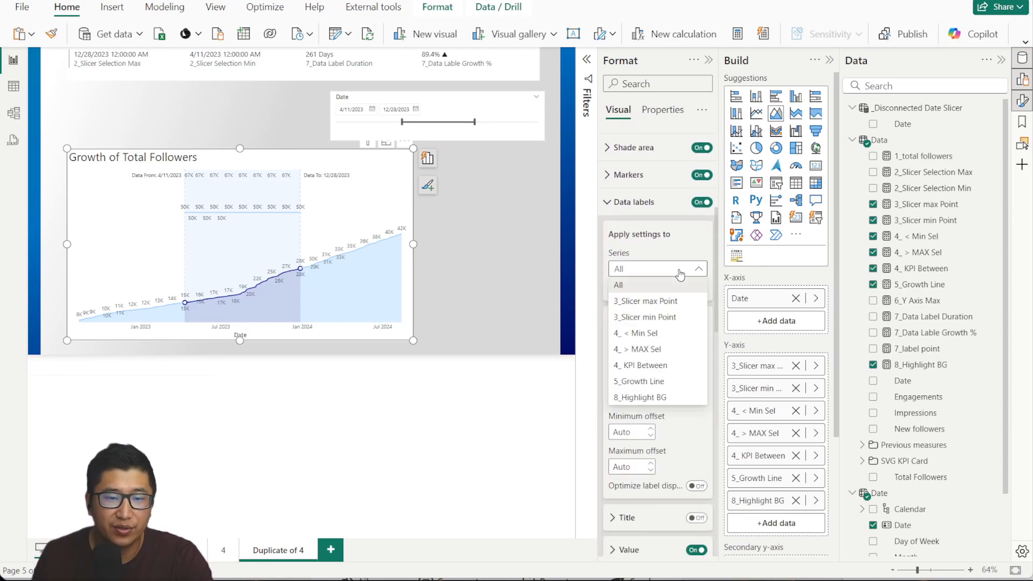
{"action": "left_click", "coordinate": [665, 333]}
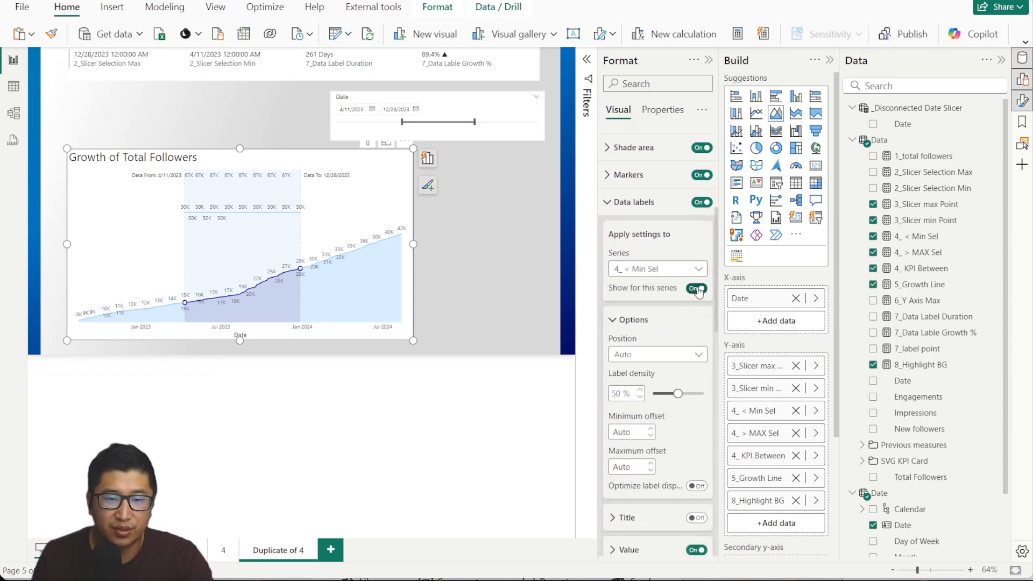
{"action": "left_click", "coordinate": [691, 269]}
{"action": "left_click", "coordinate": [669, 349]}
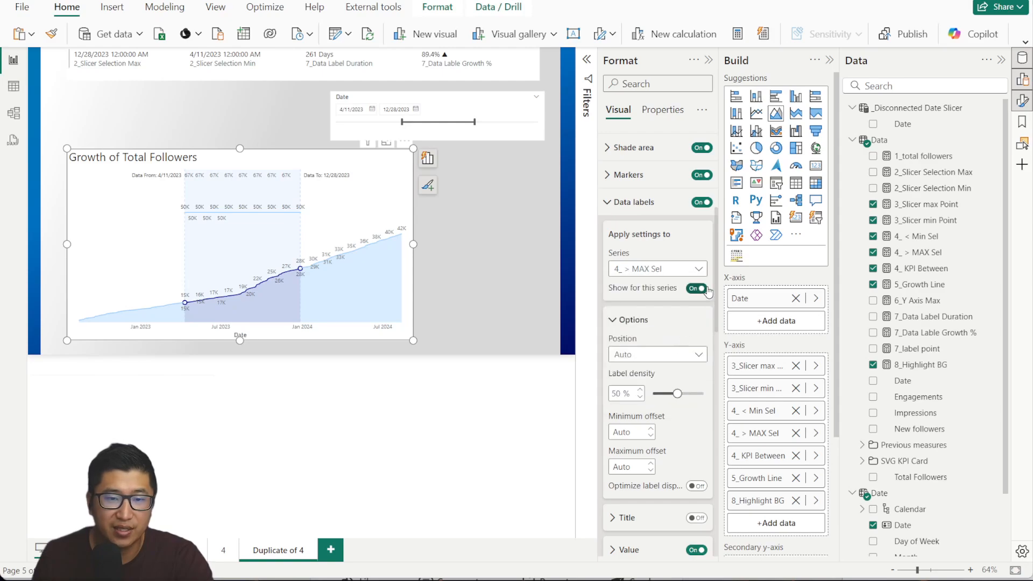
{"action": "left_click", "coordinate": [686, 269]}
{"action": "left_click", "coordinate": [689, 269]}
Hide data labels for the 4_ KPI Between, 5_Growth Line and 8_Highlight BG series.
{"action": "left_click", "coordinate": [694, 269]}
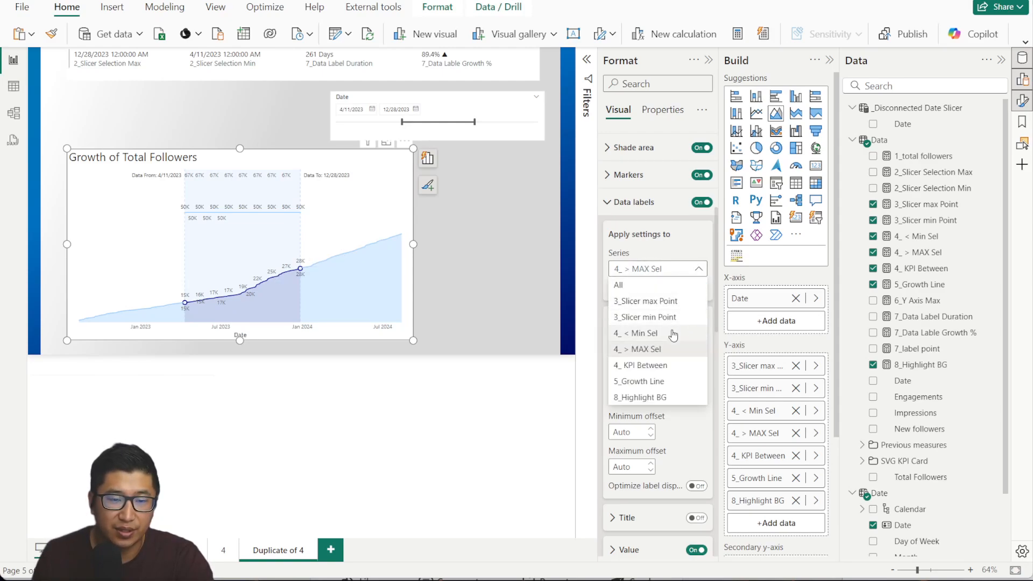
{"action": "left_click", "coordinate": [665, 364]}
{"action": "left_click", "coordinate": [695, 289]}
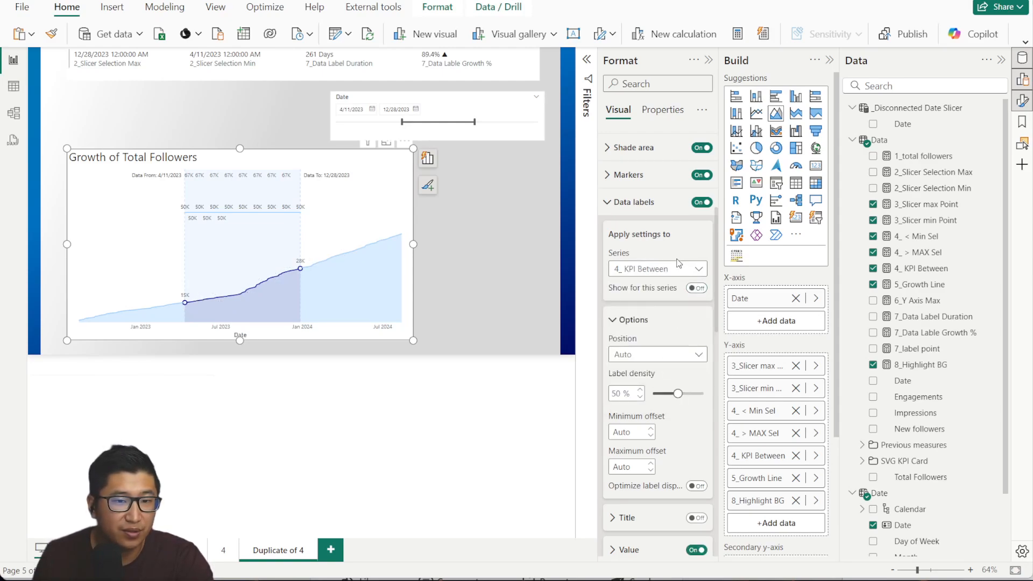
{"action": "left_click", "coordinate": [680, 267]}
{"action": "left_click", "coordinate": [664, 381]}
{"action": "left_click", "coordinate": [694, 288]}
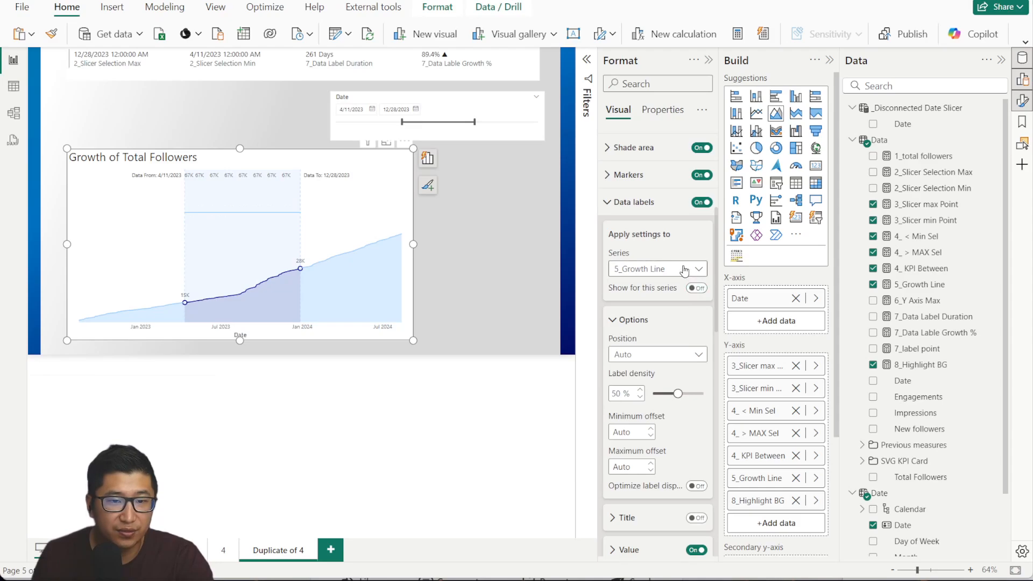
{"action": "left_click", "coordinate": [684, 268]}
{"action": "left_click", "coordinate": [665, 396]}
{"action": "left_click", "coordinate": [697, 288]}
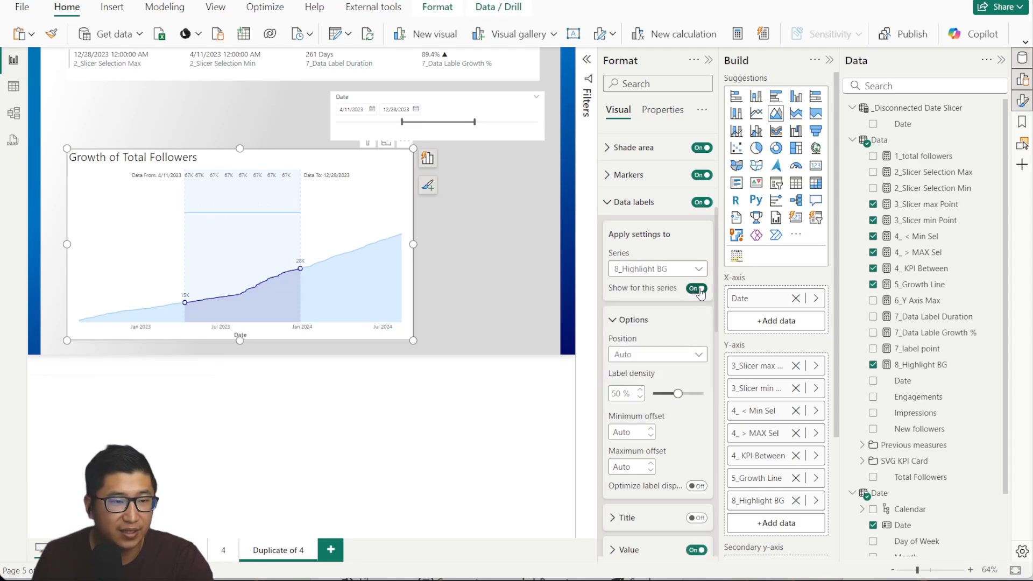
{"action": "left_click", "coordinate": [698, 289]}
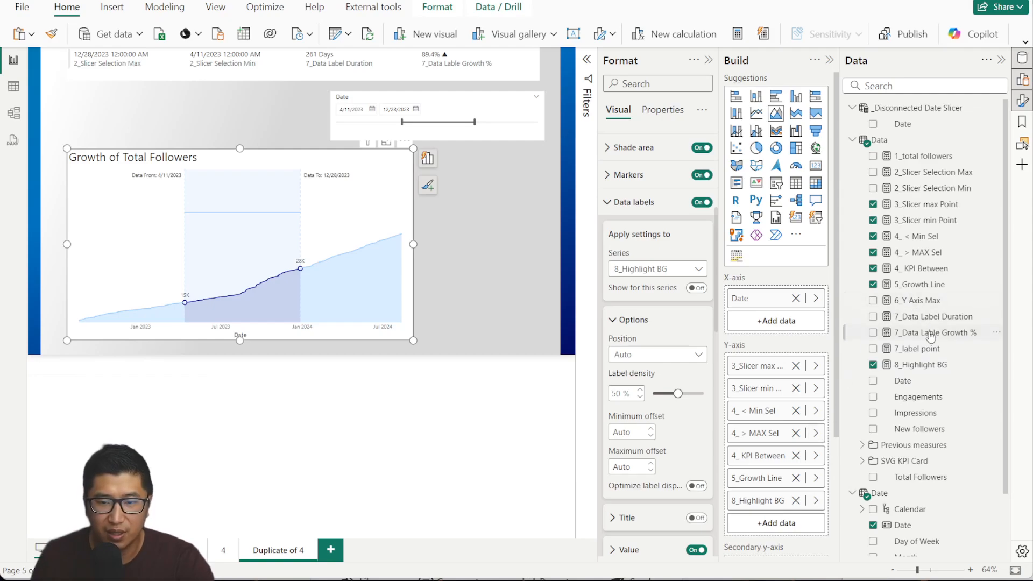
Add 7_label point to the chart values and move it above 8_Highlight BG.
{"action": "left_click_drag", "start_coordinate": [922, 349], "coordinate": [783, 524]}
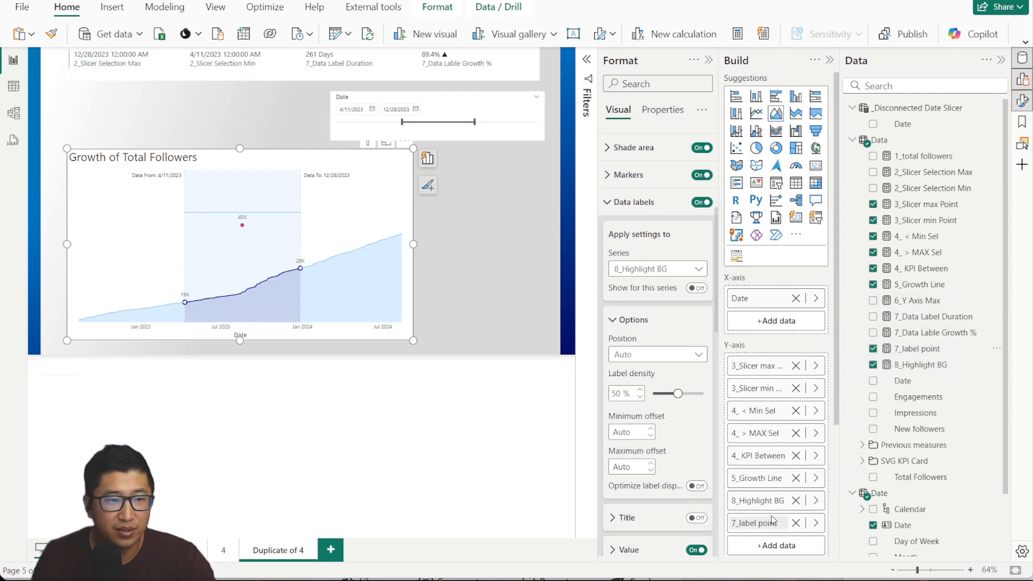
{"action": "left_click", "coordinate": [920, 349]}
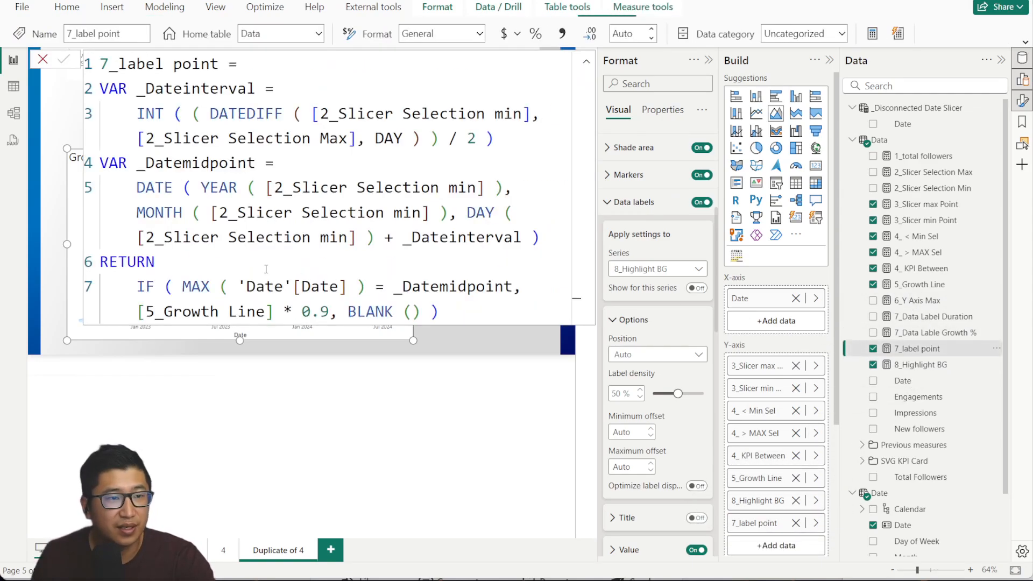
{"action": "left_click", "coordinate": [44, 63]}
{"action": "left_click_drag", "start_coordinate": [758, 523], "coordinate": [756, 486]}
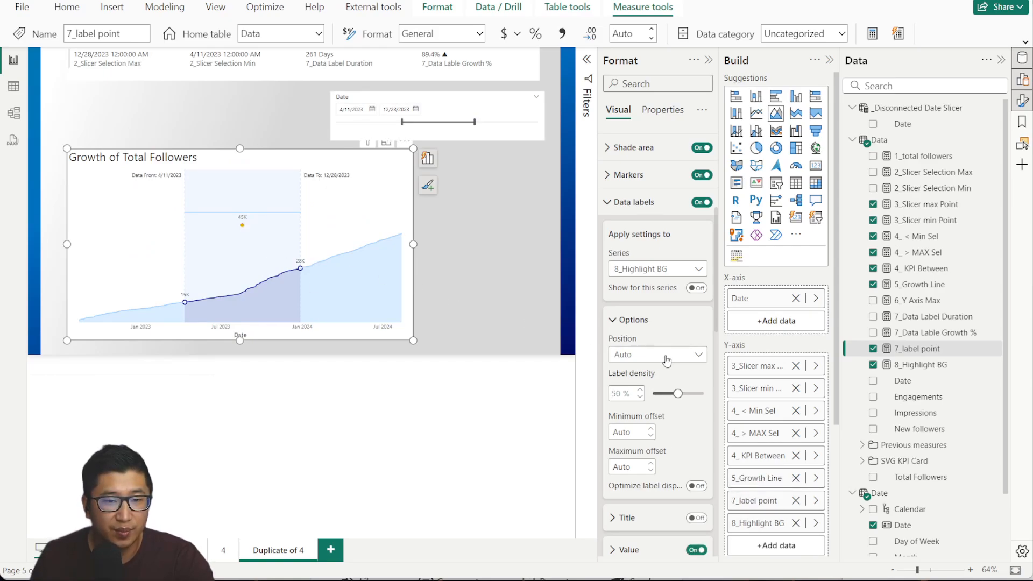
{"action": "scroll", "coordinate": [667, 360], "scroll_direction": "down", "scroll_amount": 2}
{"action": "scroll", "coordinate": [646, 269], "scroll_direction": "up", "scroll_amount": 2}
Turn off the yellow marker for the 7_label point series.
{"action": "left_click", "coordinate": [610, 202]}
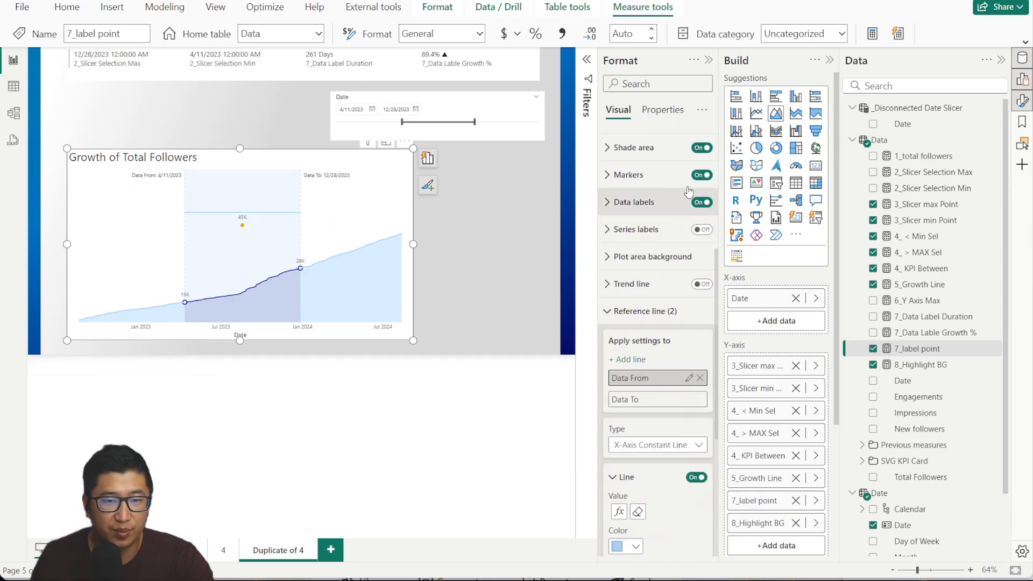
{"action": "left_click", "coordinate": [667, 176]}
{"action": "left_click", "coordinate": [676, 242]}
{"action": "left_click", "coordinate": [653, 374]}
{"action": "left_click", "coordinate": [696, 260]}
{"action": "left_click", "coordinate": [648, 175]}
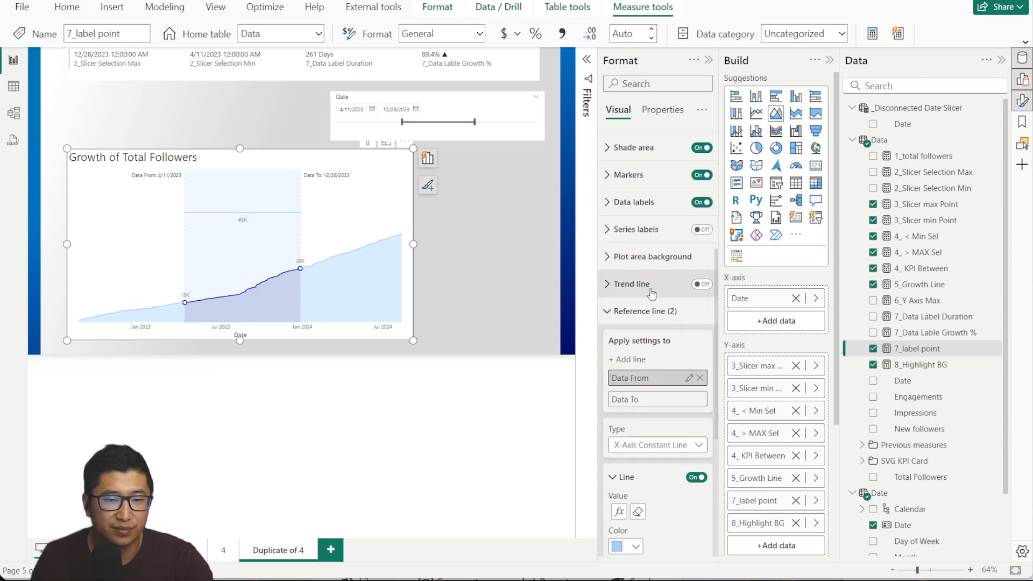
Open data label settings for the 3_Slicer max Point series.
{"action": "left_click", "coordinate": [645, 312]}
{"action": "left_click", "coordinate": [643, 433]}
{"action": "scroll", "coordinate": [645, 377], "scroll_direction": "down", "scroll_amount": 5}
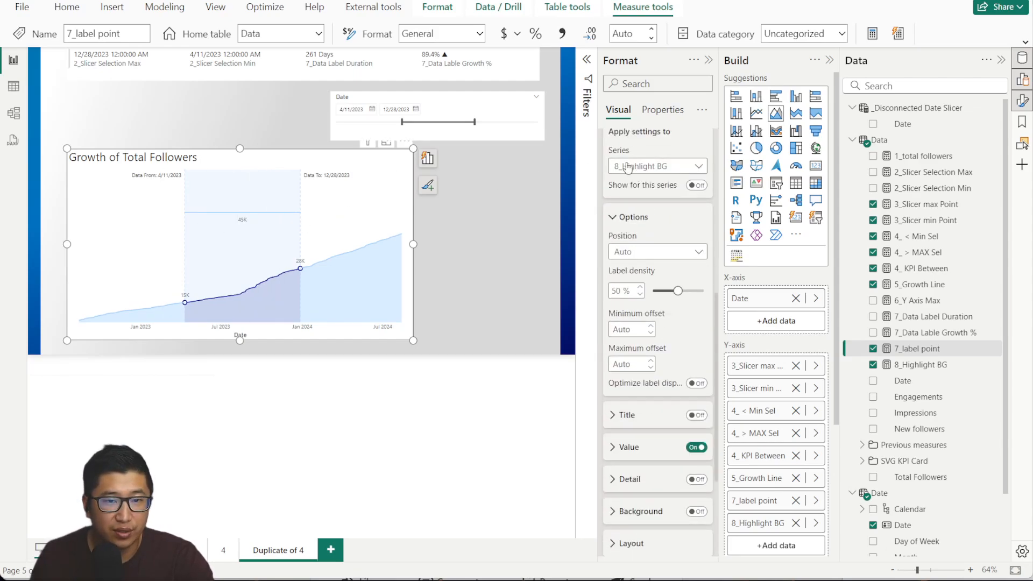
{"action": "left_click", "coordinate": [686, 166]}
{"action": "left_click", "coordinate": [643, 198]}
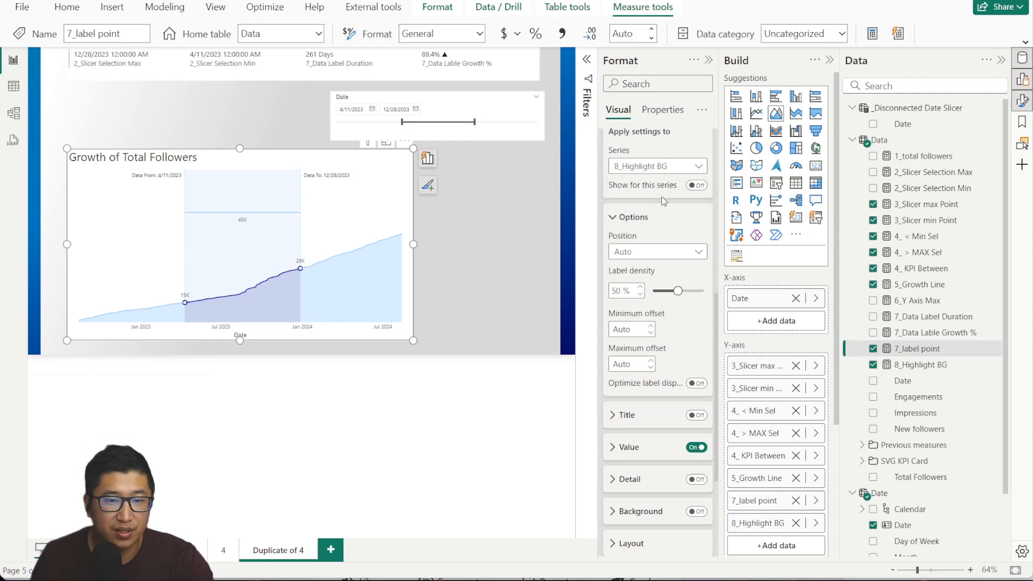
Give the 28K label a dark blue background at 0% transparency and white text.
{"action": "scroll", "coordinate": [702, 462], "scroll_direction": "down", "scroll_amount": 2}
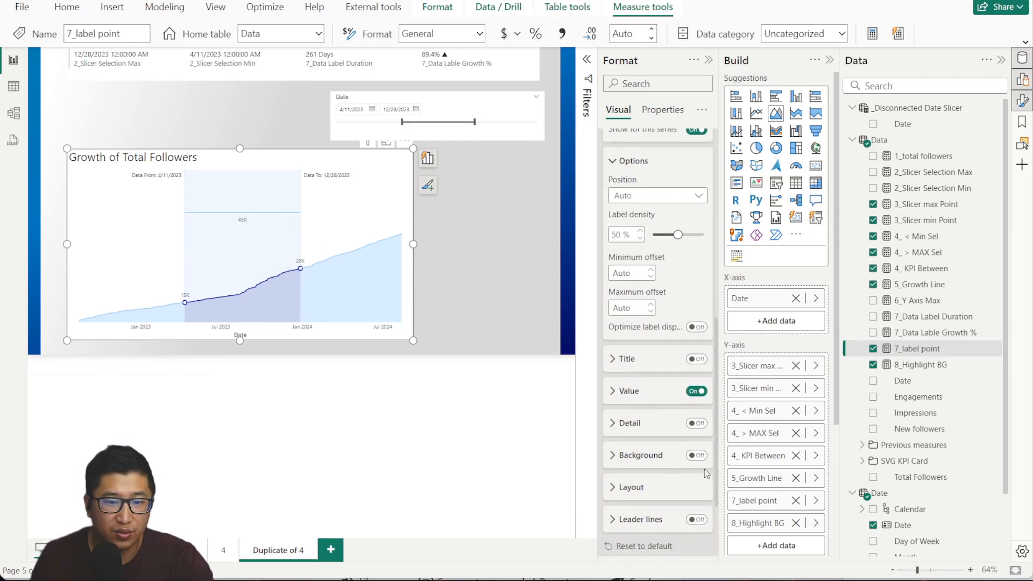
{"action": "left_click", "coordinate": [697, 446]}
{"action": "scroll", "coordinate": [698, 387], "scroll_direction": "down", "scroll_amount": 5}
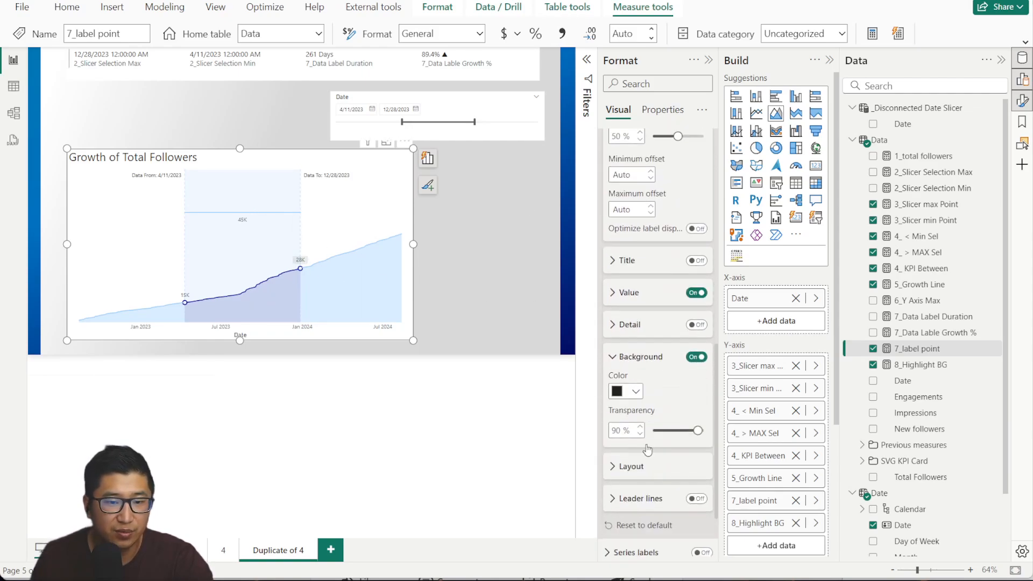
{"action": "left_click_drag", "start_coordinate": [698, 338], "coordinate": [654, 339]}
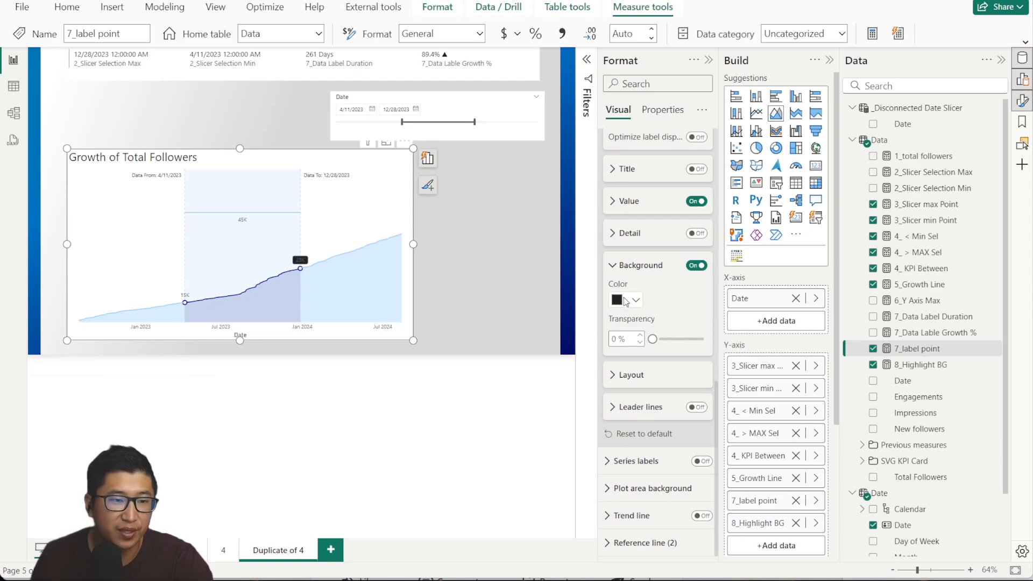
{"action": "left_click", "coordinate": [627, 299]}
{"action": "left_click", "coordinate": [681, 501]}
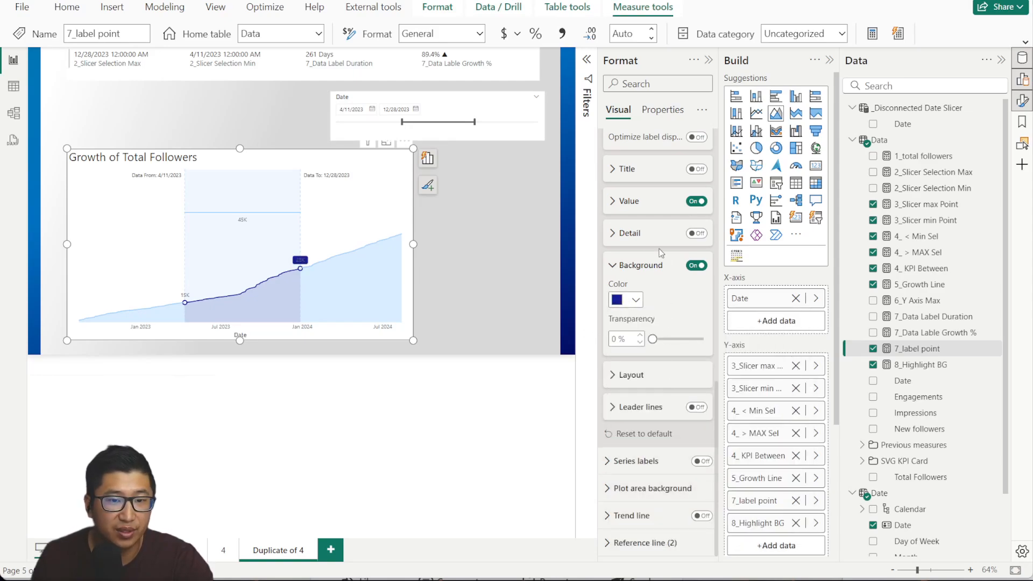
{"action": "left_click", "coordinate": [624, 201]}
{"action": "left_click", "coordinate": [626, 337]}
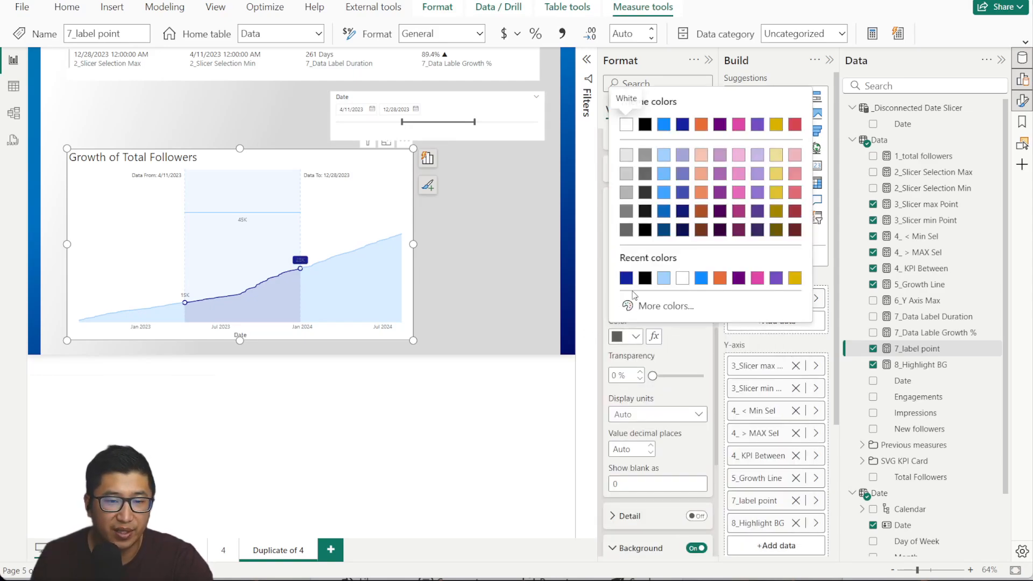
{"action": "left_click", "coordinate": [682, 279]}
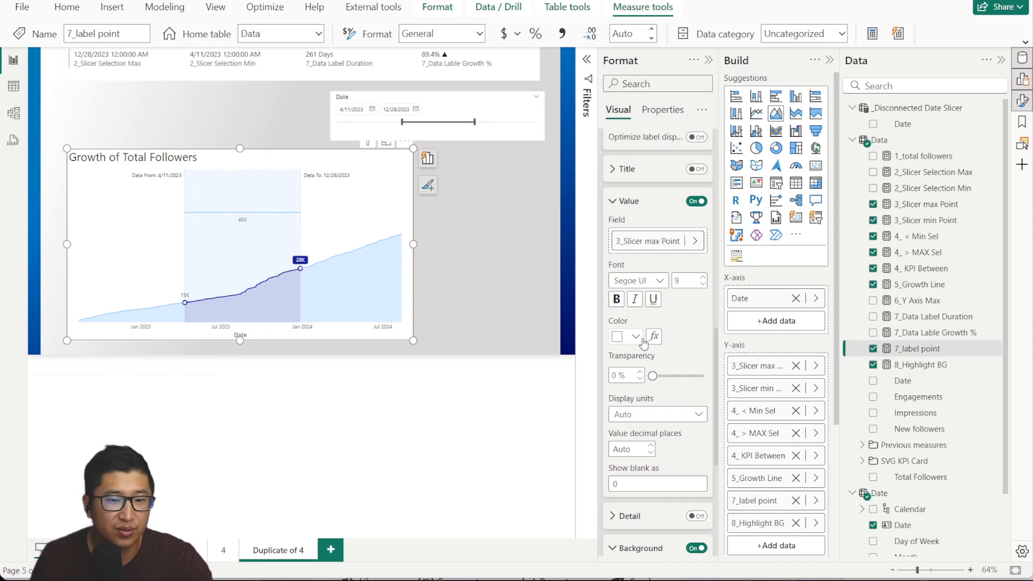
{"action": "left_click", "coordinate": [614, 201]}
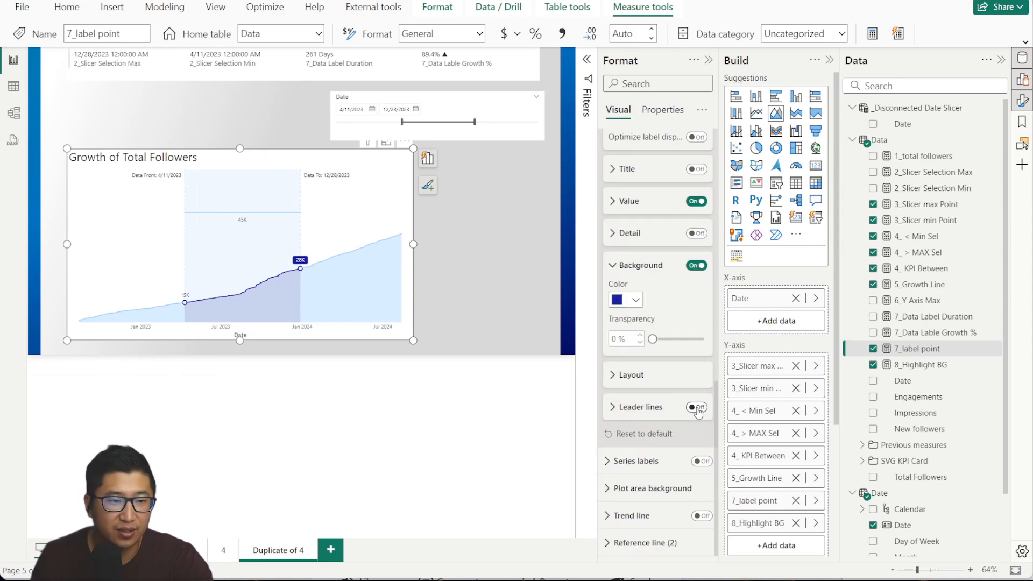
Turn on dark blue leader lines for the 28K label.
{"action": "left_click", "coordinate": [697, 408]}
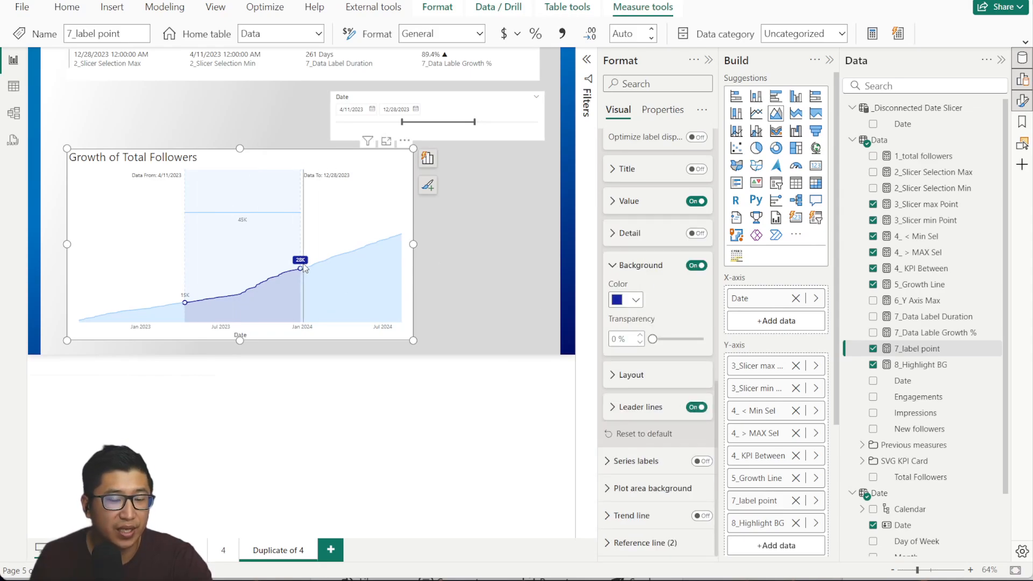
{"action": "left_click", "coordinate": [640, 403]}
{"action": "left_click", "coordinate": [635, 442]}
{"action": "left_click", "coordinate": [644, 384]}
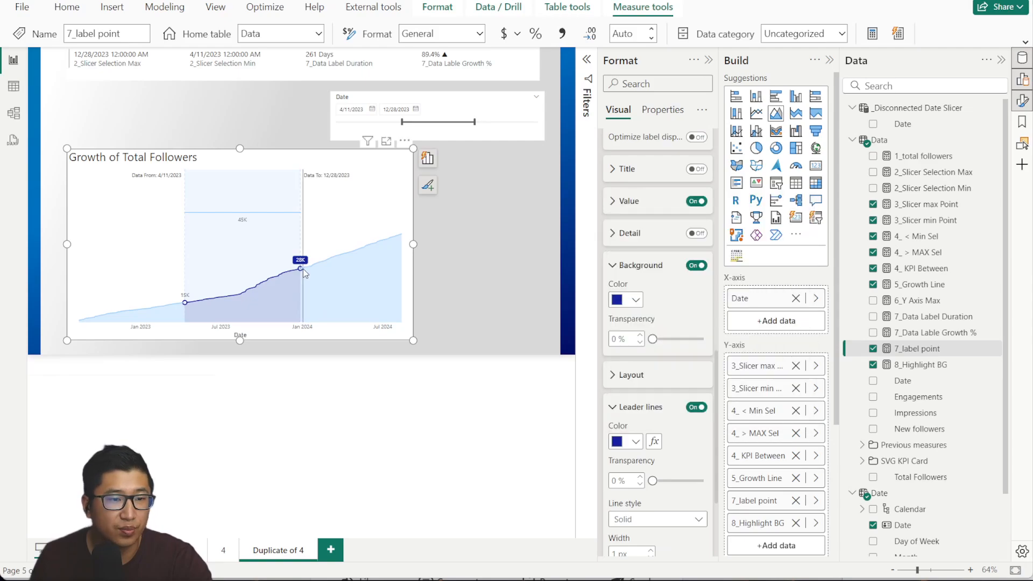
{"action": "scroll", "coordinate": [661, 280], "scroll_direction": "up", "scroll_amount": 8}
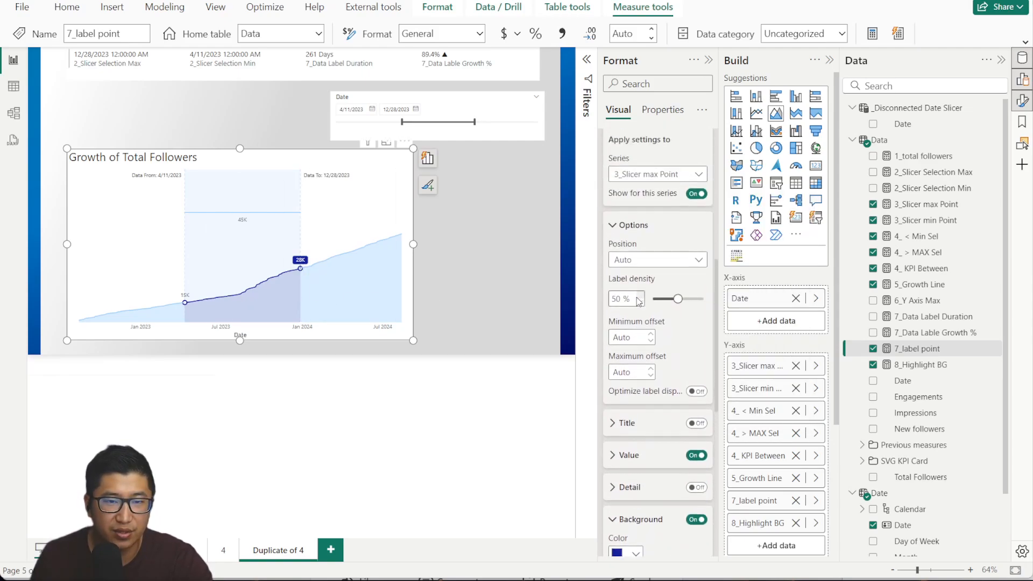
For 3_Slicer min Point, give the 15K label an opaque dark blue background.
{"action": "left_click", "coordinate": [651, 389]}
{"action": "left_click", "coordinate": [650, 437]}
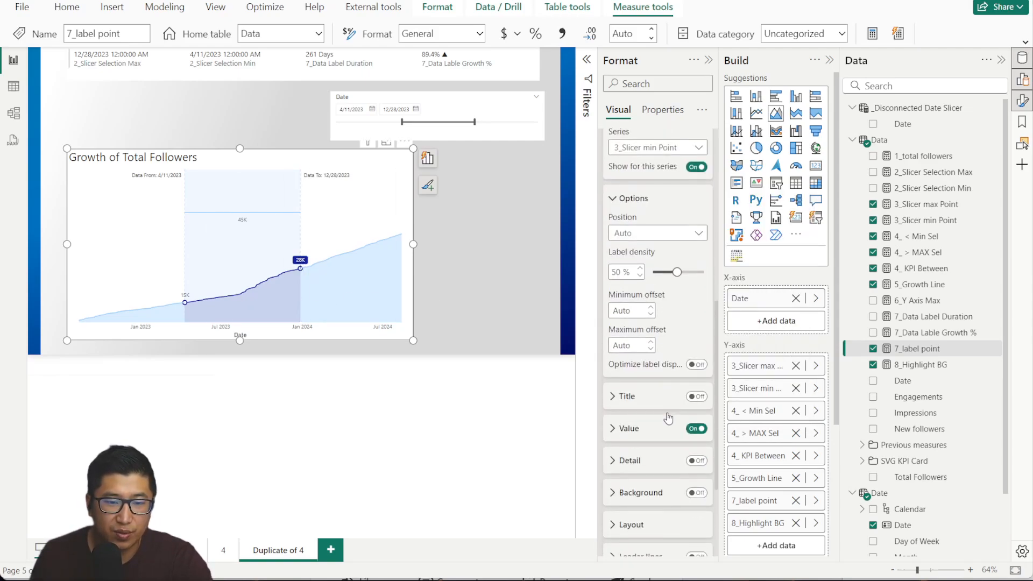
{"action": "scroll", "coordinate": [671, 381], "scroll_direction": "down", "scroll_amount": 1}
{"action": "left_click", "coordinate": [623, 402]}
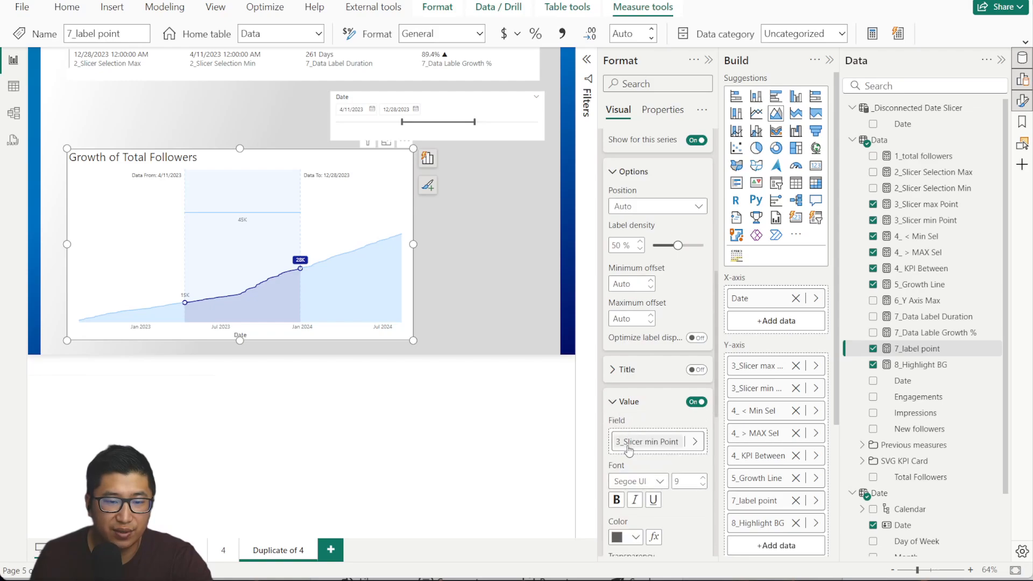
{"action": "left_click", "coordinate": [624, 401]}
{"action": "scroll", "coordinate": [661, 388], "scroll_direction": "down", "scroll_amount": 3}
{"action": "left_click", "coordinate": [697, 343]}
{"action": "left_click_drag", "start_coordinate": [691, 416], "coordinate": [652, 416]}
{"action": "left_click", "coordinate": [627, 377]}
{"action": "left_click", "coordinate": [643, 319]}
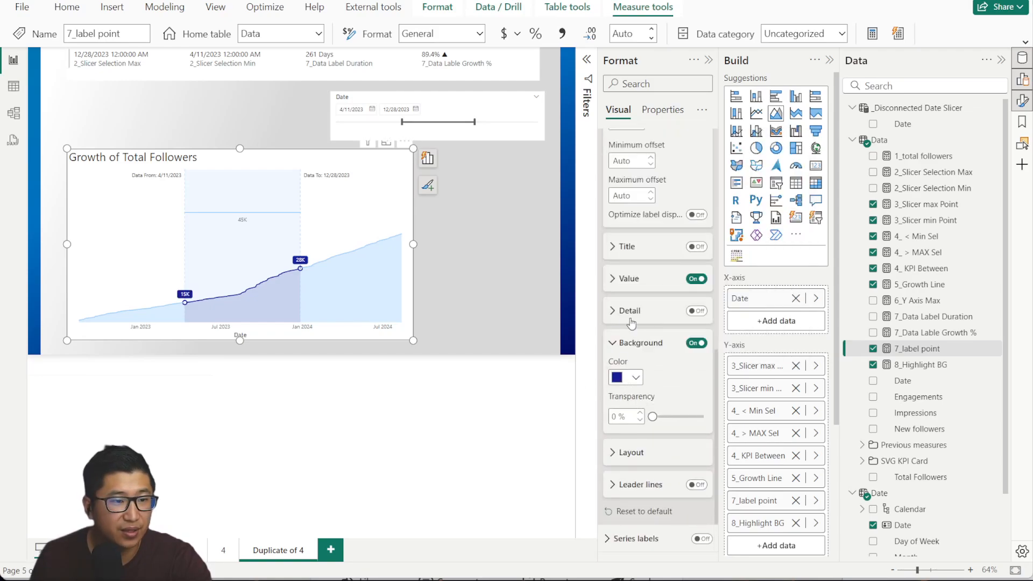
Turn on dark blue leader lines for the 15K label.
{"action": "left_click", "coordinate": [697, 484]}
{"action": "left_click", "coordinate": [624, 484]}
{"action": "scroll", "coordinate": [629, 464], "scroll_direction": "down", "scroll_amount": 3}
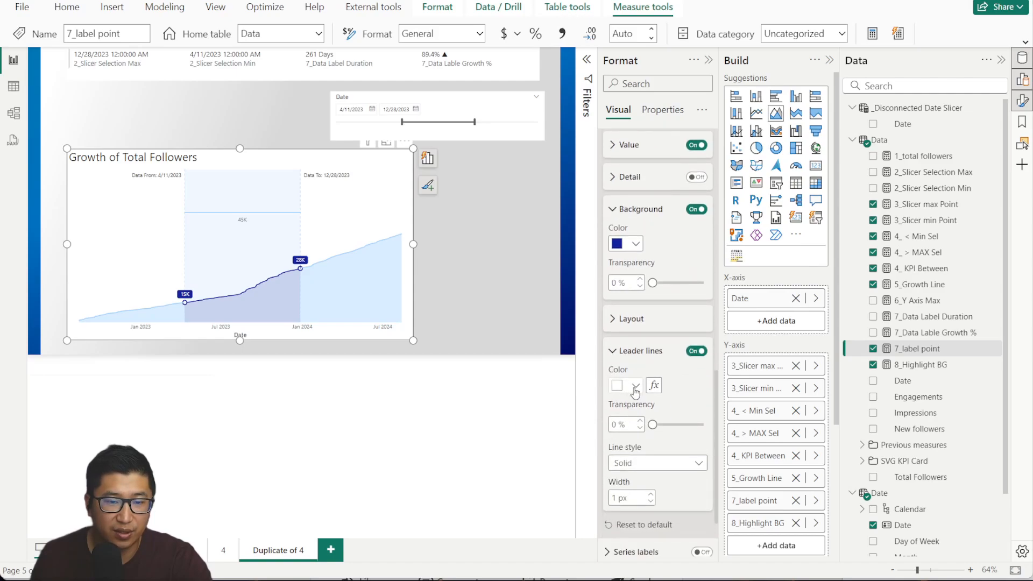
{"action": "left_click", "coordinate": [627, 385]}
{"action": "left_click", "coordinate": [616, 325]}
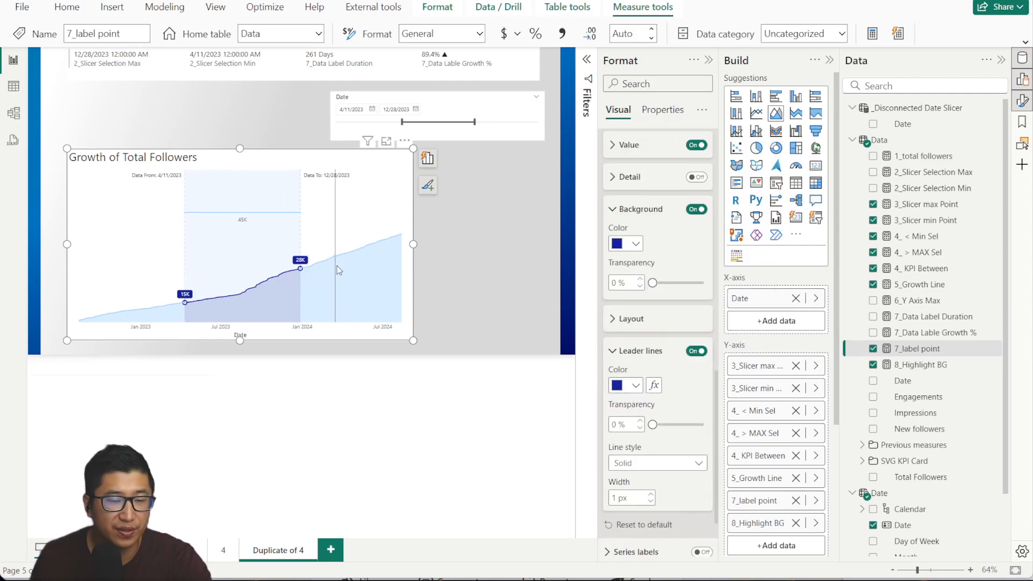
{"action": "scroll", "coordinate": [632, 283], "scroll_direction": "up", "scroll_amount": 10}
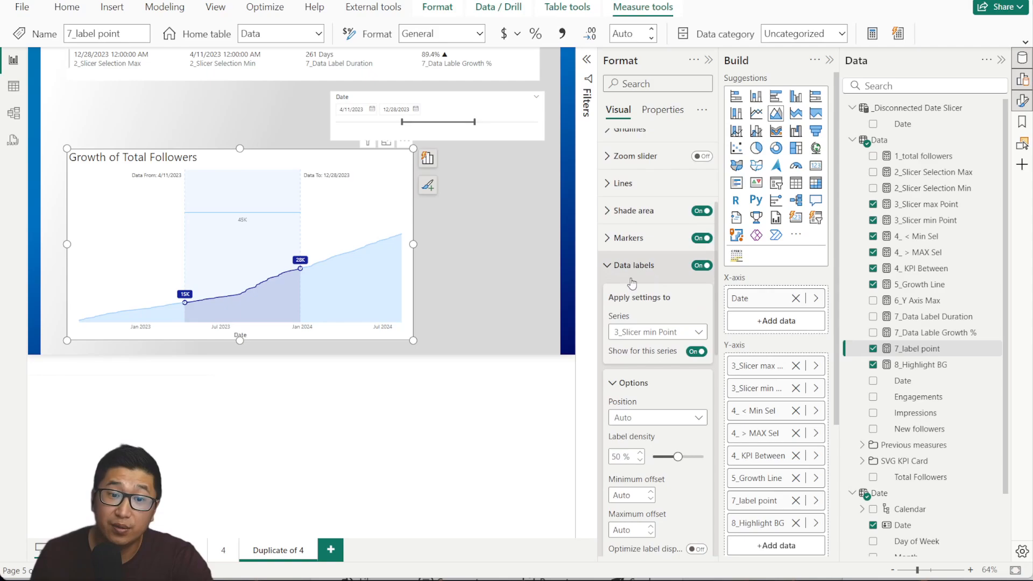
For 7_label point, give the 45K label a dark blue background with lower transparency.
{"action": "left_click", "coordinate": [667, 332]}
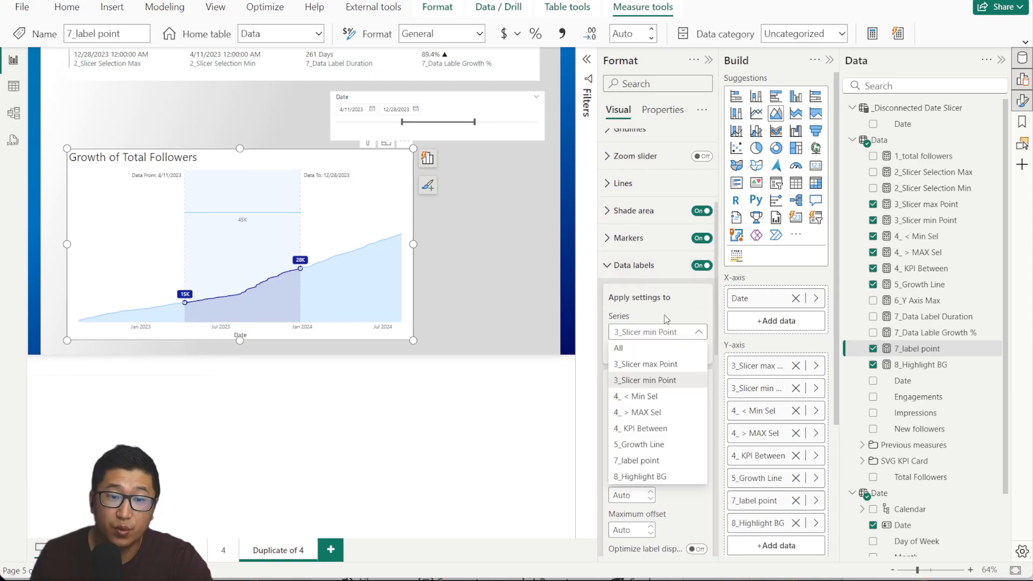
{"action": "left_click", "coordinate": [672, 464]}
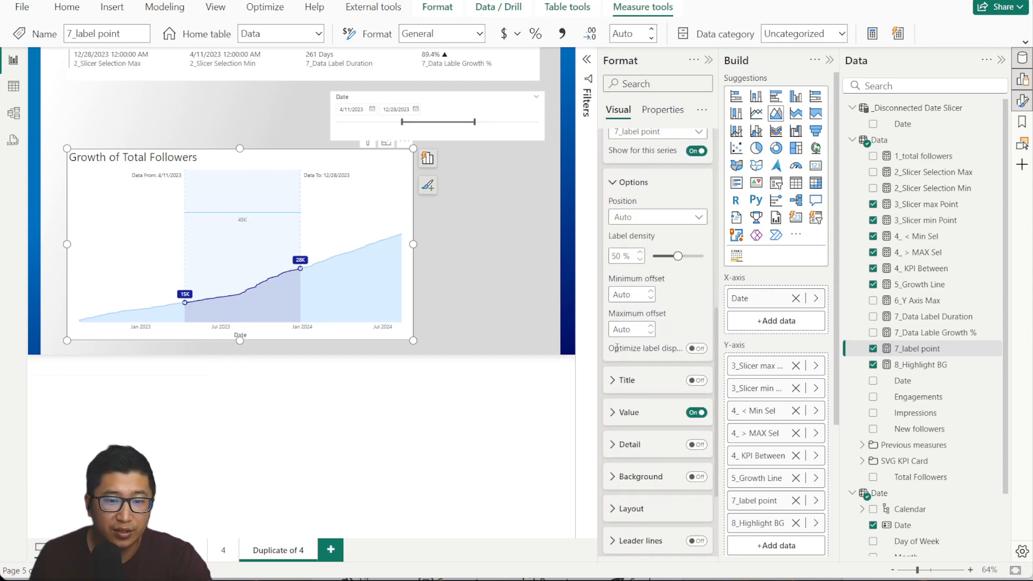
{"action": "scroll", "coordinate": [684, 418], "scroll_direction": "down", "scroll_amount": 3}
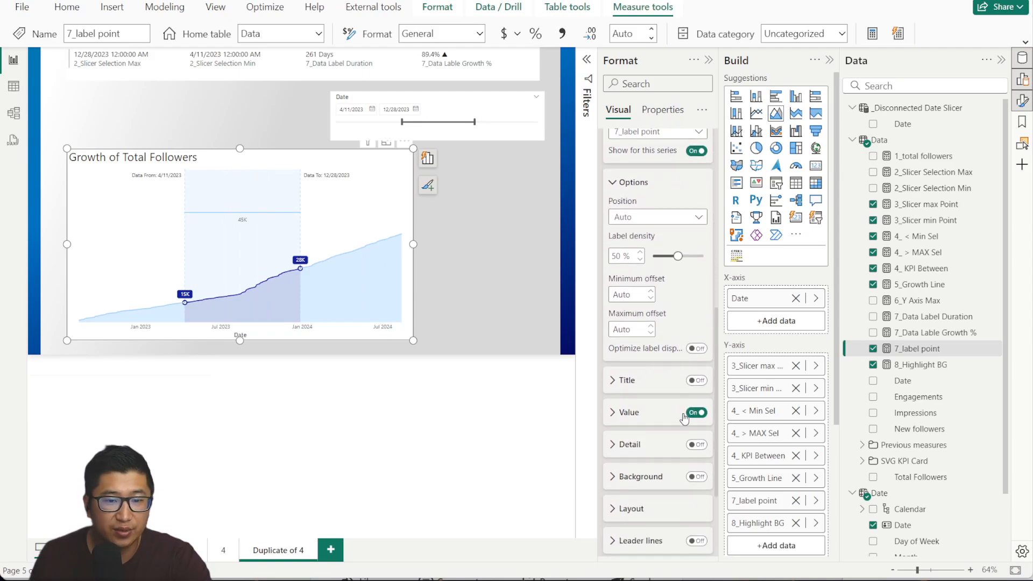
{"action": "scroll", "coordinate": [661, 450], "scroll_direction": "down", "scroll_amount": 3}
{"action": "left_click", "coordinate": [640, 344]}
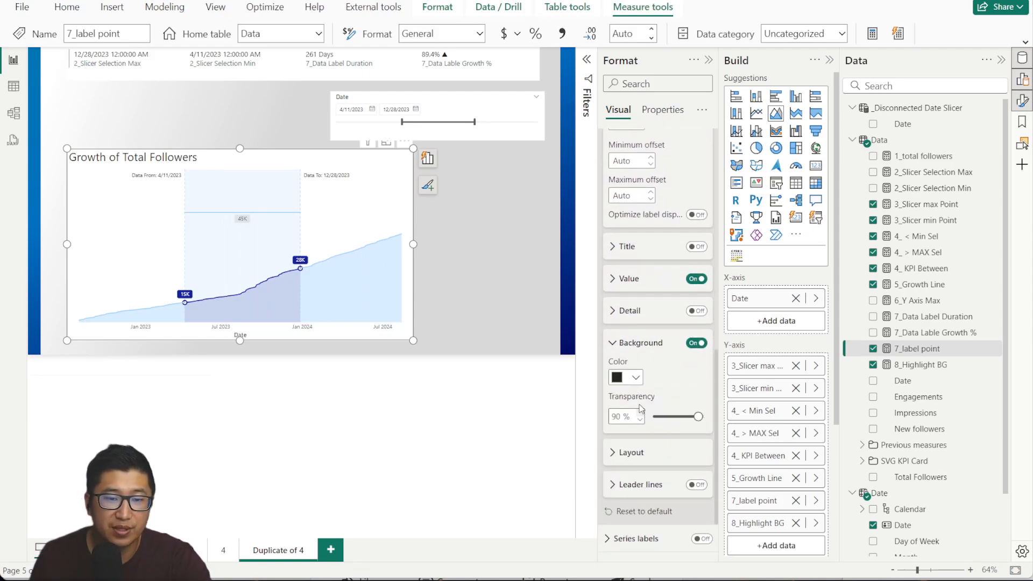
{"action": "left_click", "coordinate": [635, 377]}
{"action": "left_click", "coordinate": [628, 319]}
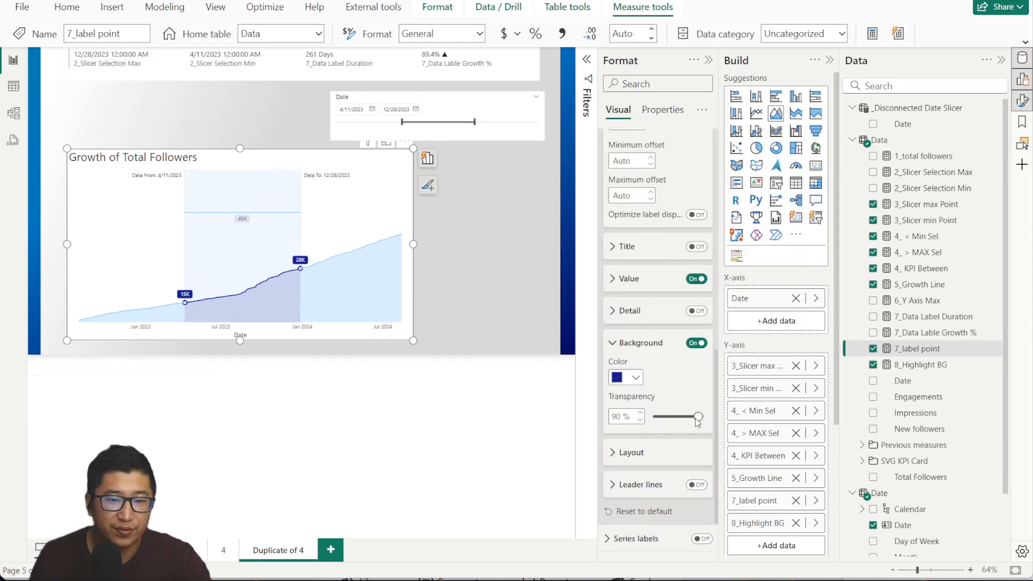
{"action": "left_click_drag", "start_coordinate": [698, 417], "coordinate": [668, 417]}
Set the 45K label's value text colour to white.
{"action": "left_click", "coordinate": [612, 344]}
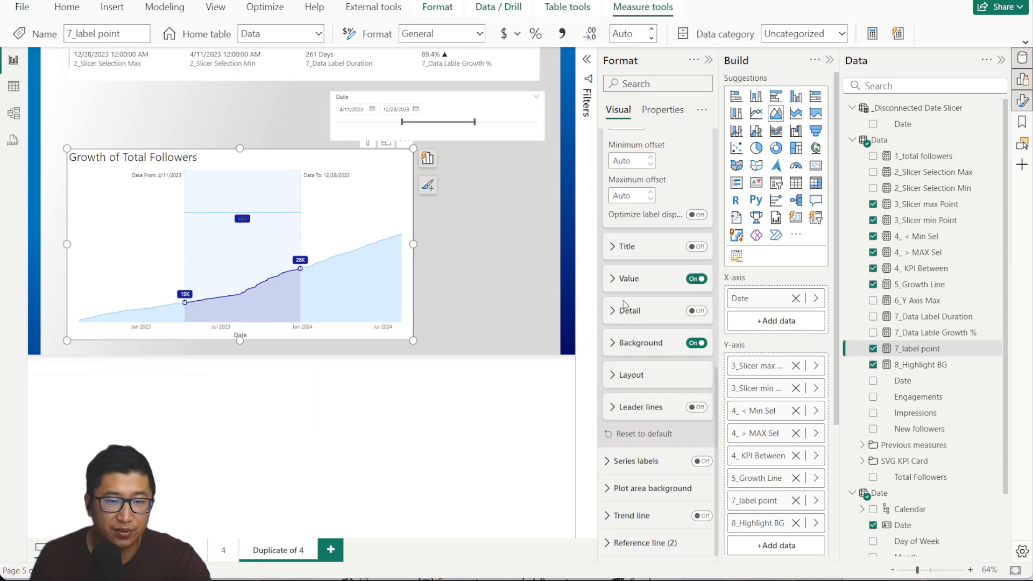
{"action": "left_click", "coordinate": [614, 279]}
{"action": "left_click", "coordinate": [636, 415]}
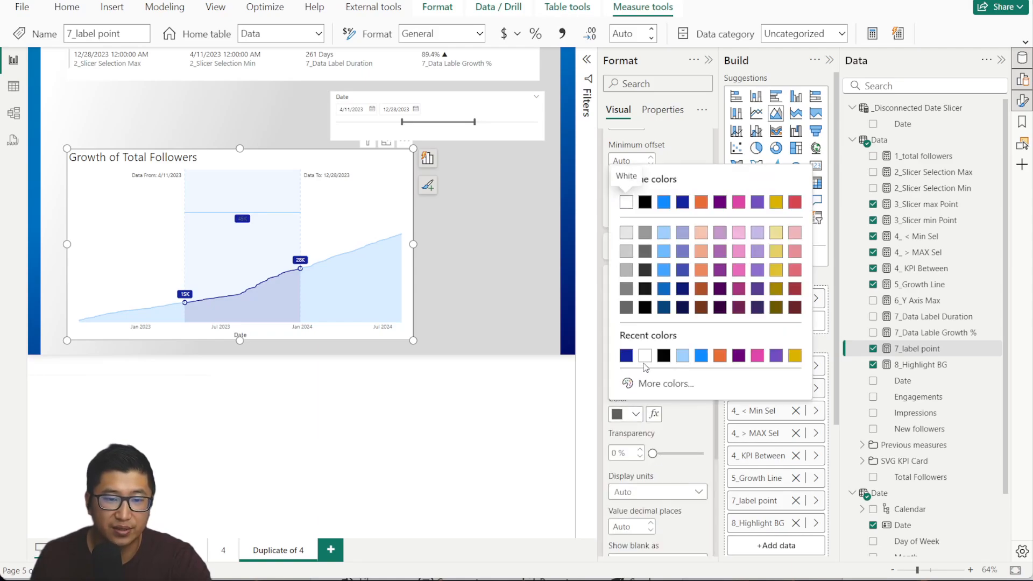
{"action": "left_click", "coordinate": [645, 356]}
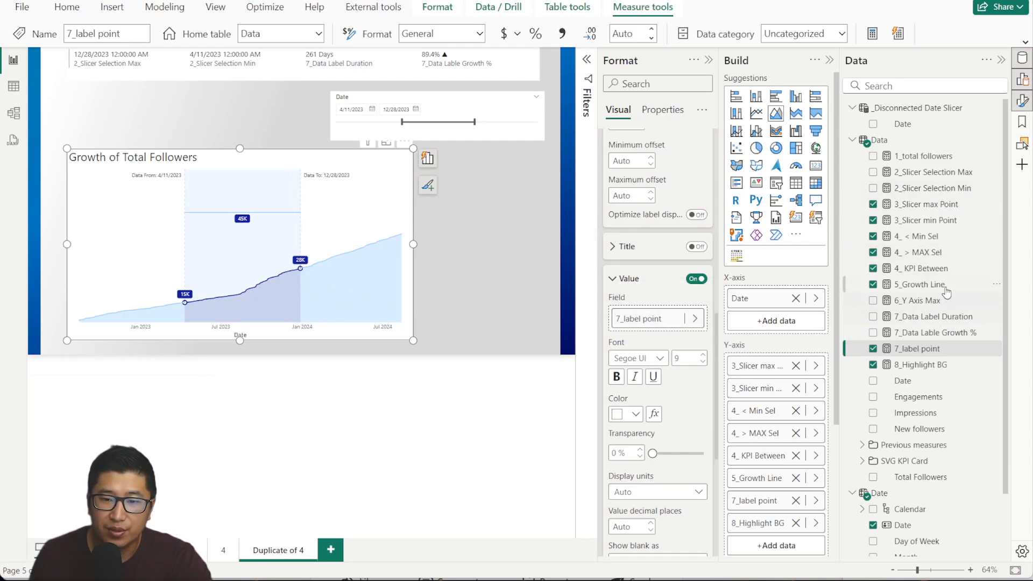
Turn on a data label title in white Segoe UI Semibold.
{"action": "left_click", "coordinate": [698, 247]}
{"action": "left_click", "coordinate": [625, 247]}
{"action": "scroll", "coordinate": [640, 291], "scroll_direction": "down", "scroll_amount": 2}
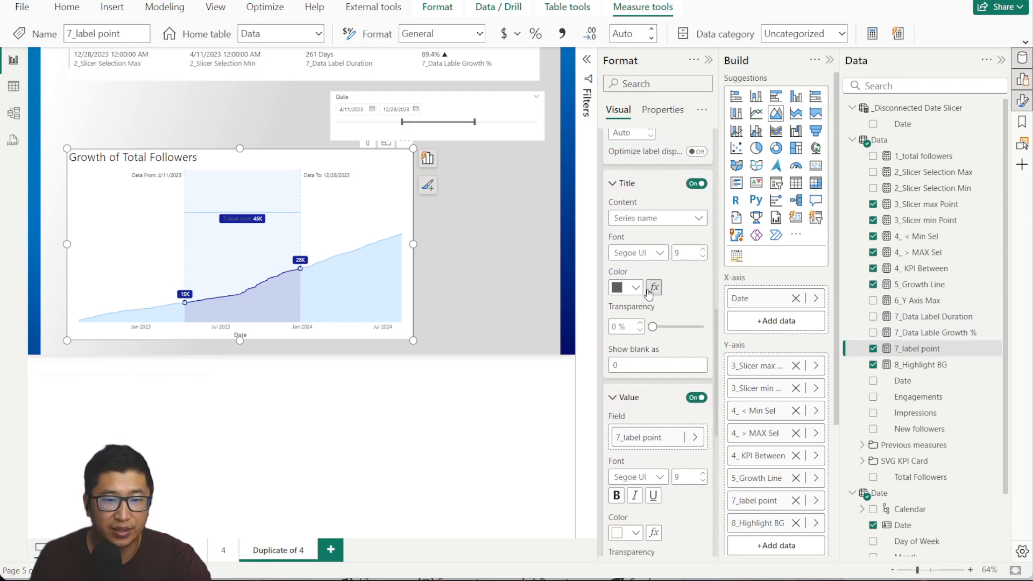
{"action": "left_click", "coordinate": [637, 284]}
{"action": "left_click", "coordinate": [628, 330]}
{"action": "left_click", "coordinate": [648, 250]}
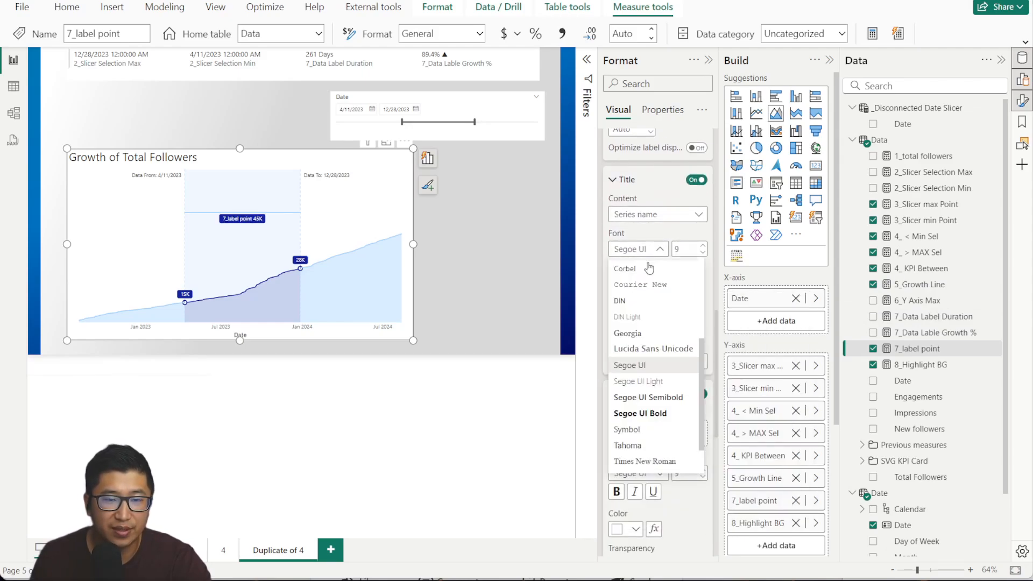
{"action": "left_click", "coordinate": [667, 399]}
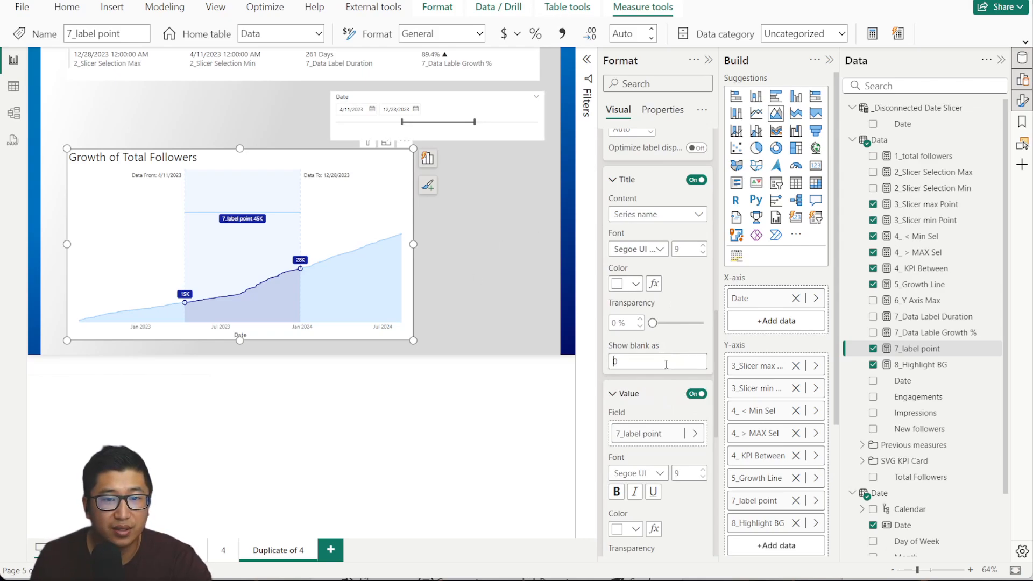
Enter 'Growth' and set the title content to Custom so it reads 'Growth 45K'.
{"action": "type", "text": "0"}
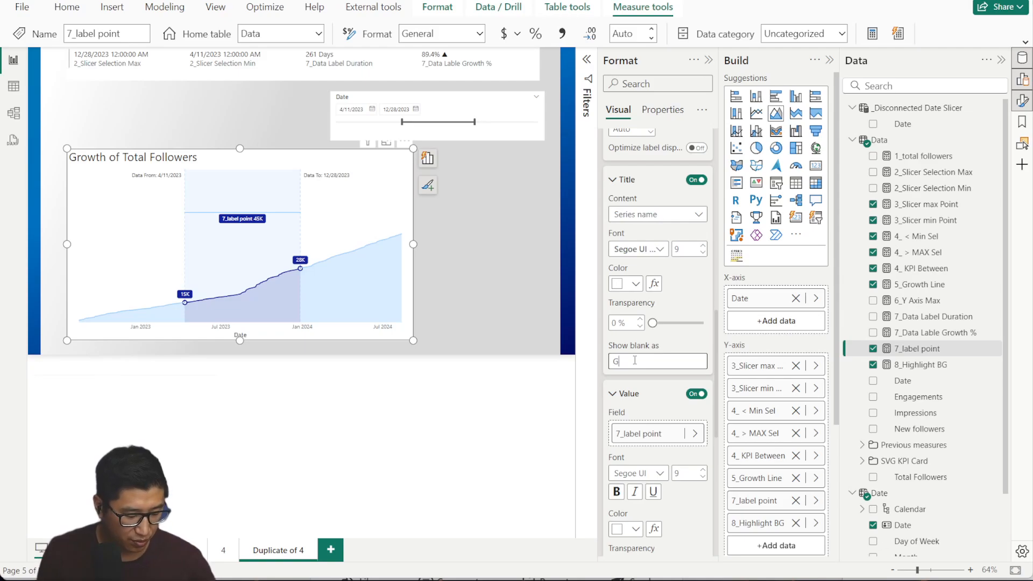
{"action": "type", "text": "rowth"}
{"action": "left_click_drag", "start_coordinate": [640, 361], "coordinate": [577, 362]}
{"action": "left_click", "coordinate": [654, 214]}
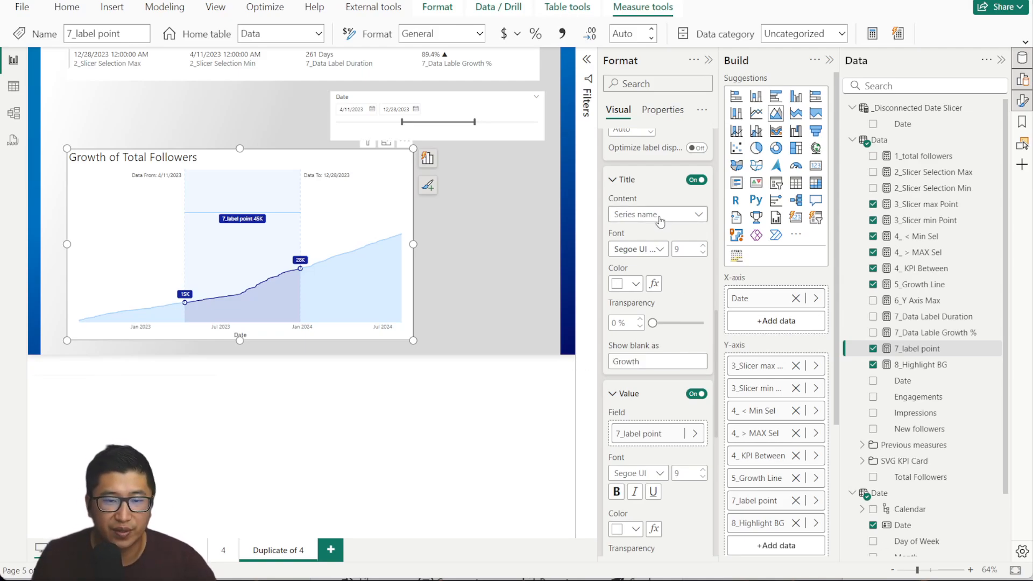
{"action": "left_click", "coordinate": [636, 246]}
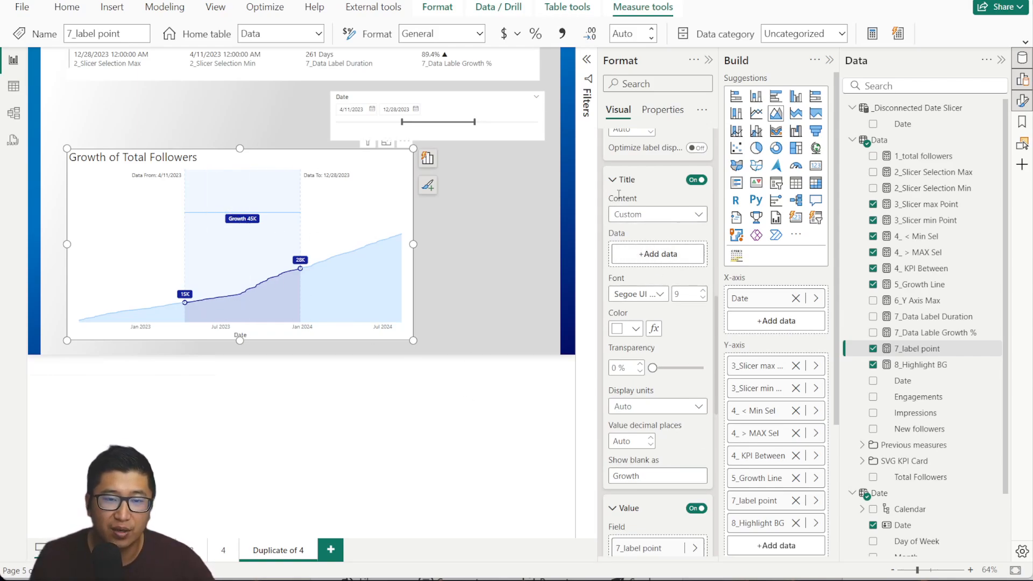
{"action": "left_click", "coordinate": [612, 184]}
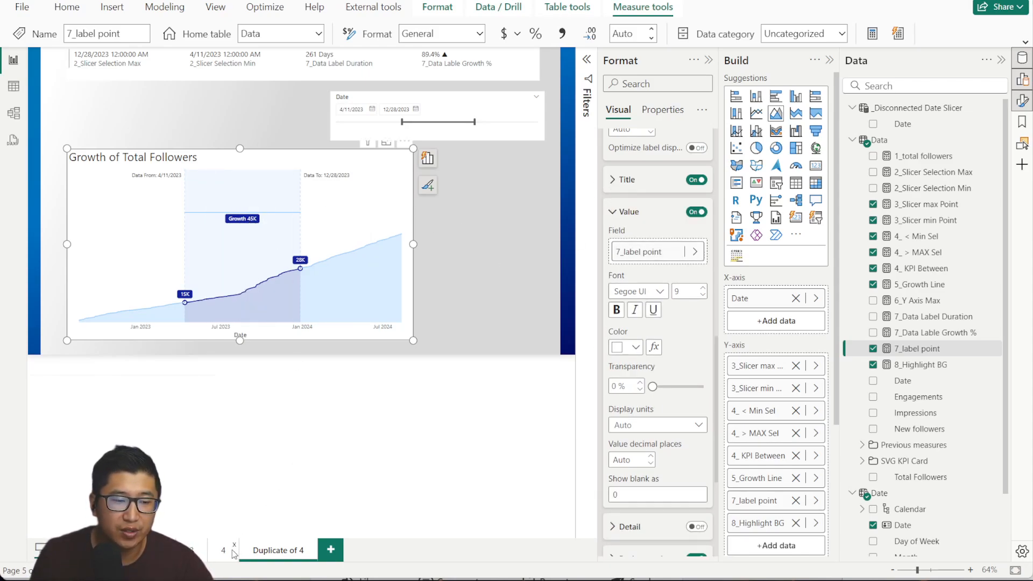
Review the 7_Data Label Duration formula (DATEDIFF between slicer dates plus ' Days') and close it unchanged.
{"action": "left_click", "coordinate": [968, 319]}
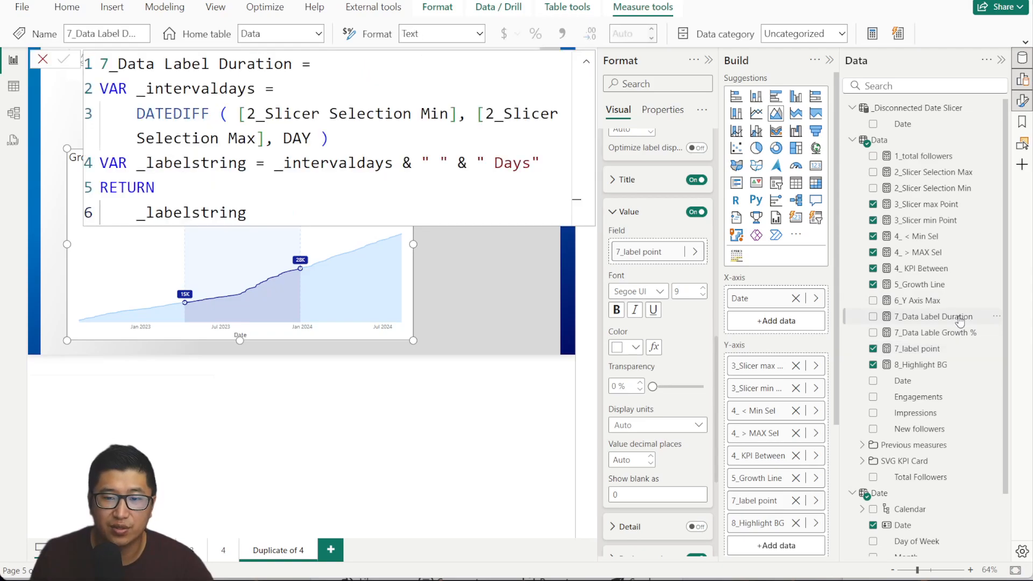
{"action": "left_click_drag", "start_coordinate": [155, 60], "coordinate": [339, 116]}
{"action": "left_click", "coordinate": [349, 163]}
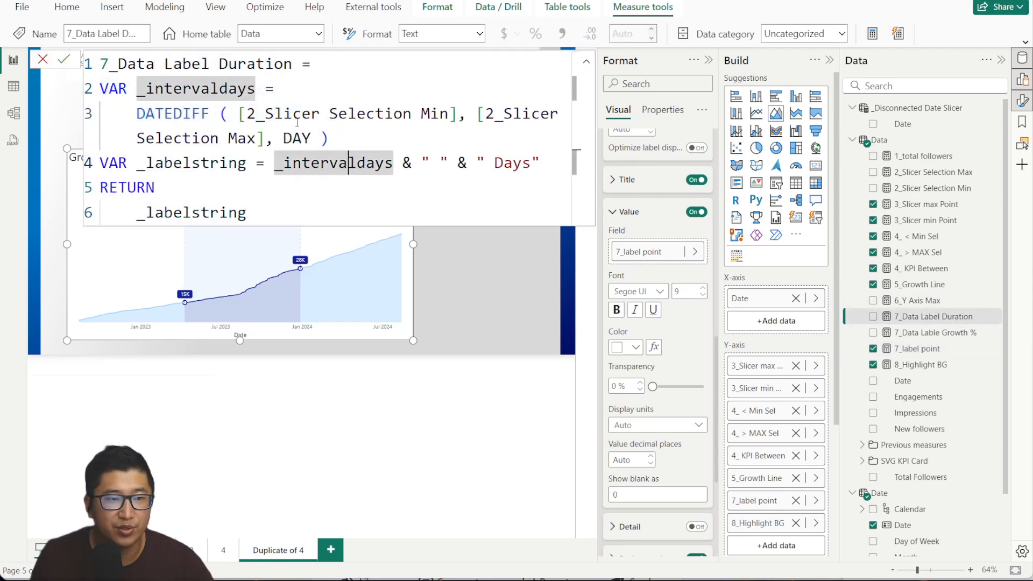
{"action": "left_click_drag", "start_coordinate": [134, 109], "coordinate": [409, 132]}
{"action": "left_click", "coordinate": [461, 125]}
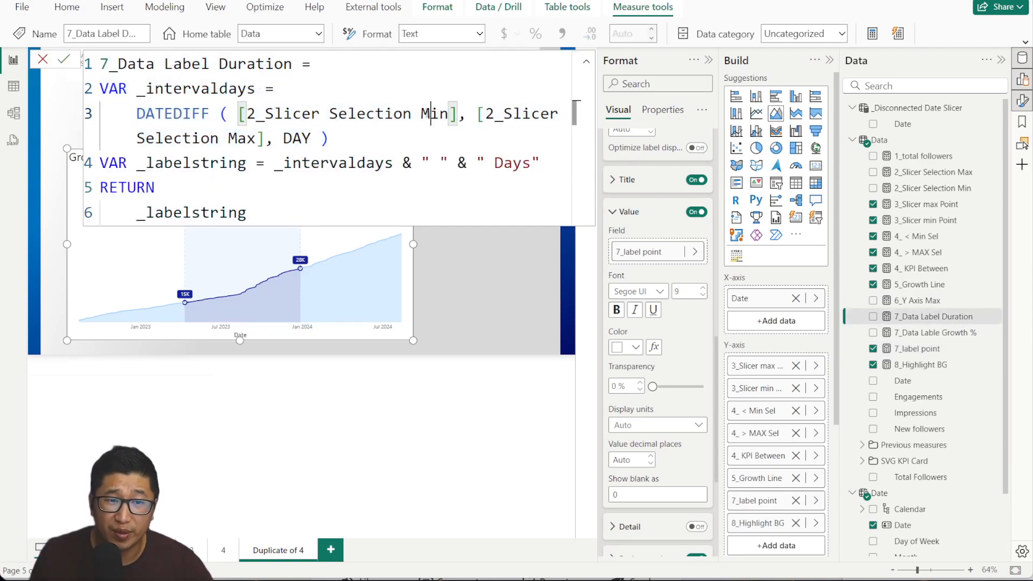
{"action": "left_click", "coordinate": [227, 140]}
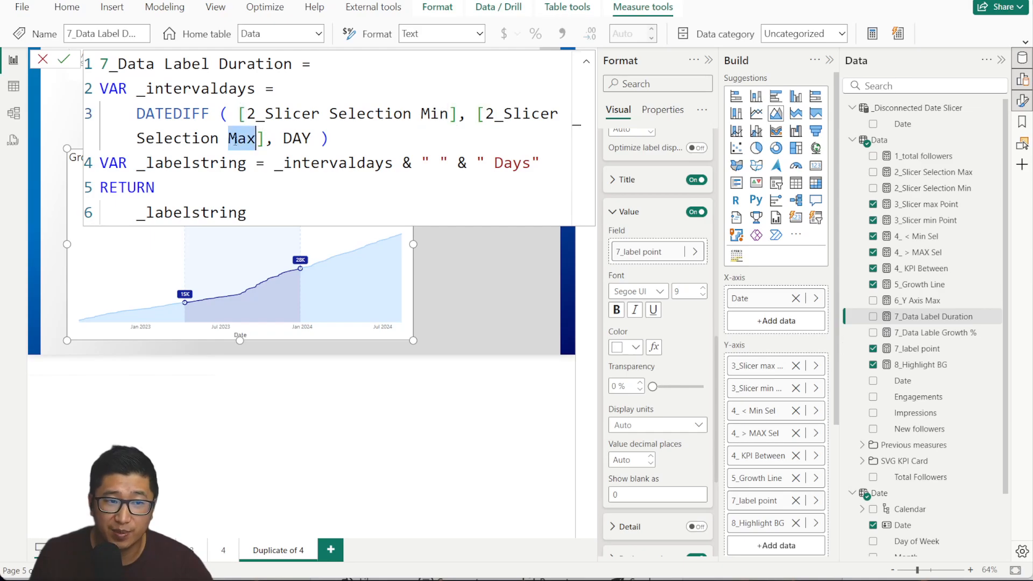
{"action": "left_click", "coordinate": [403, 164]}
{"action": "left_click_drag", "start_coordinate": [421, 163], "coordinate": [542, 164]}
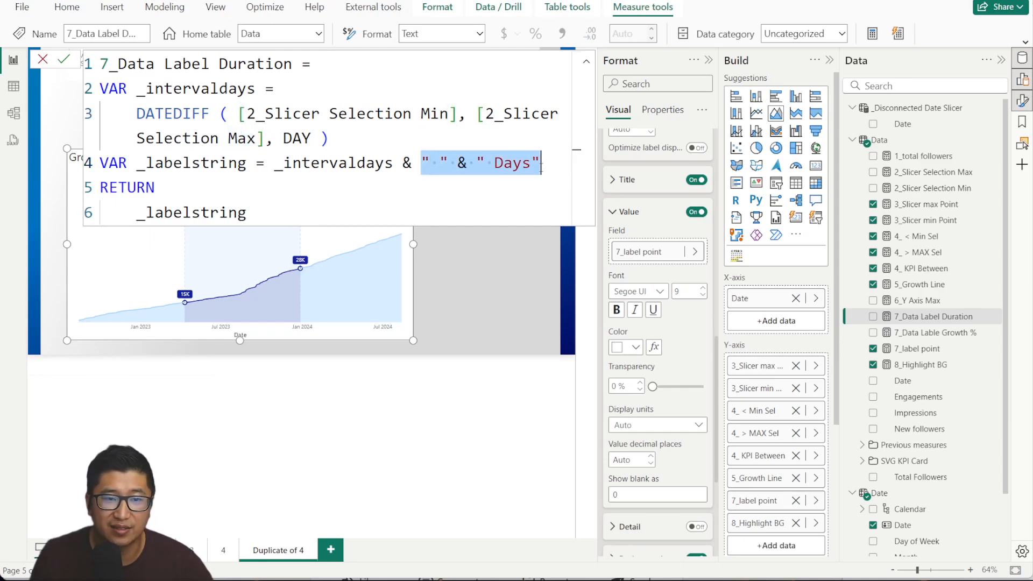
{"action": "left_click", "coordinate": [482, 202]}
{"action": "left_click", "coordinate": [43, 61]}
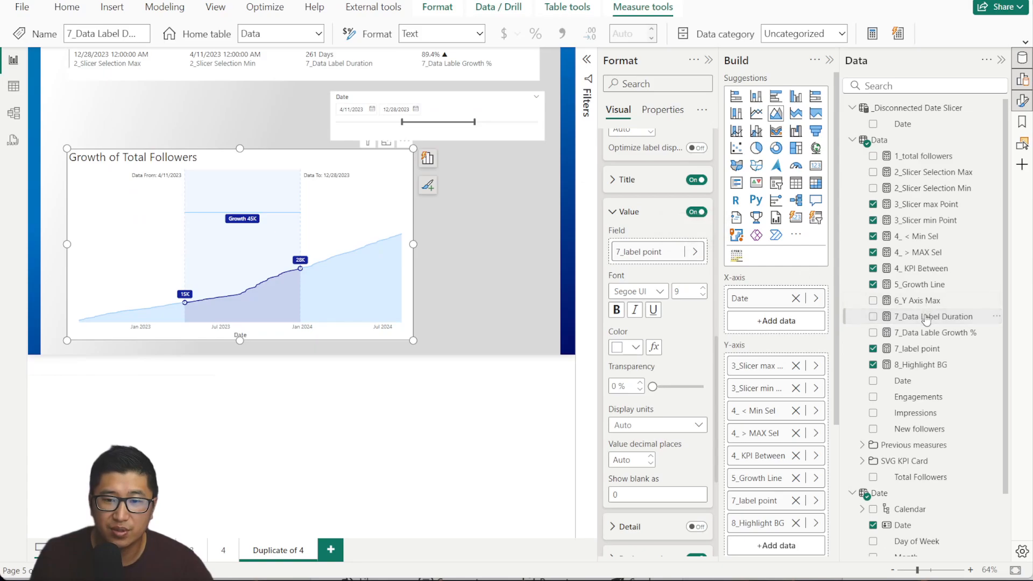
Use 7_Data Label Duration as the label value and 7_Data Lable Growth % as white detail text.
{"action": "left_click_drag", "start_coordinate": [924, 317], "coordinate": [646, 252]}
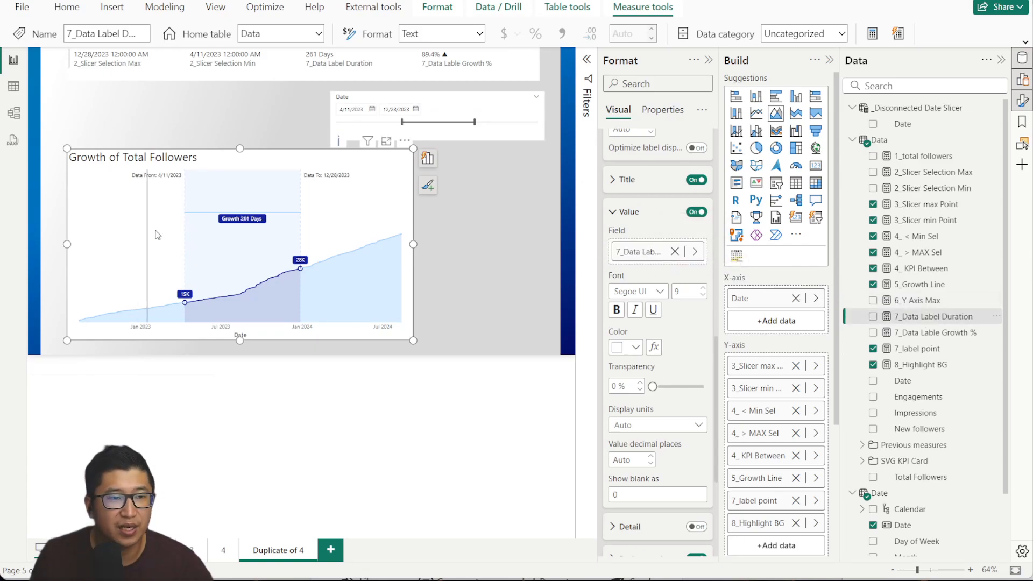
{"action": "left_click", "coordinate": [625, 211]}
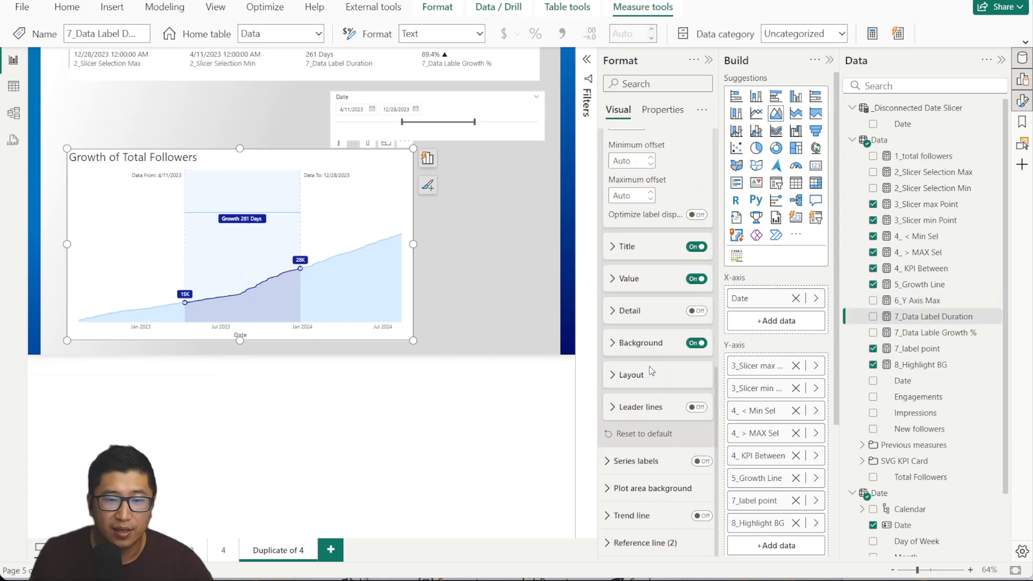
{"action": "left_click", "coordinate": [697, 312]}
{"action": "left_click", "coordinate": [646, 315]}
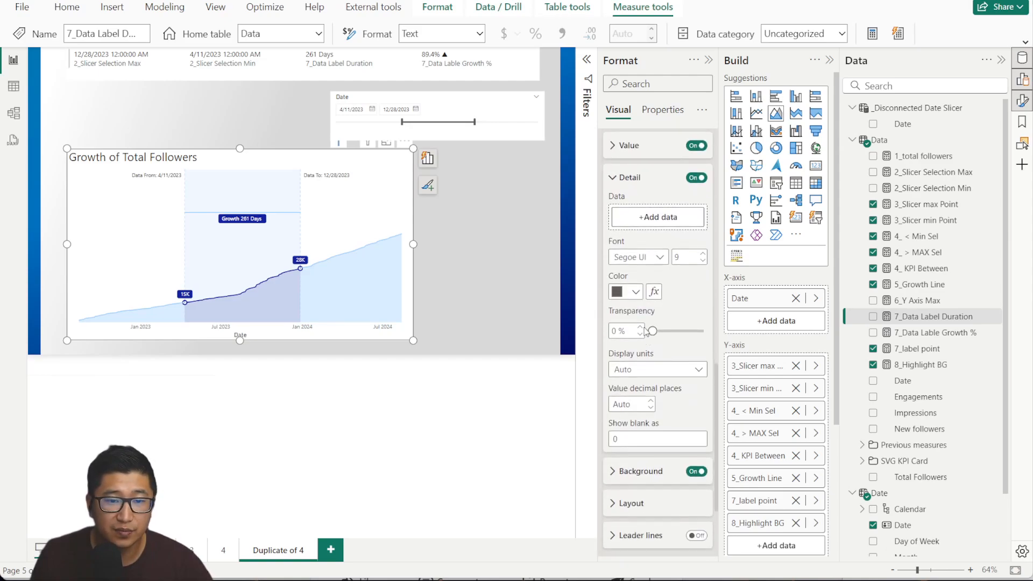
{"action": "left_click", "coordinate": [953, 333]}
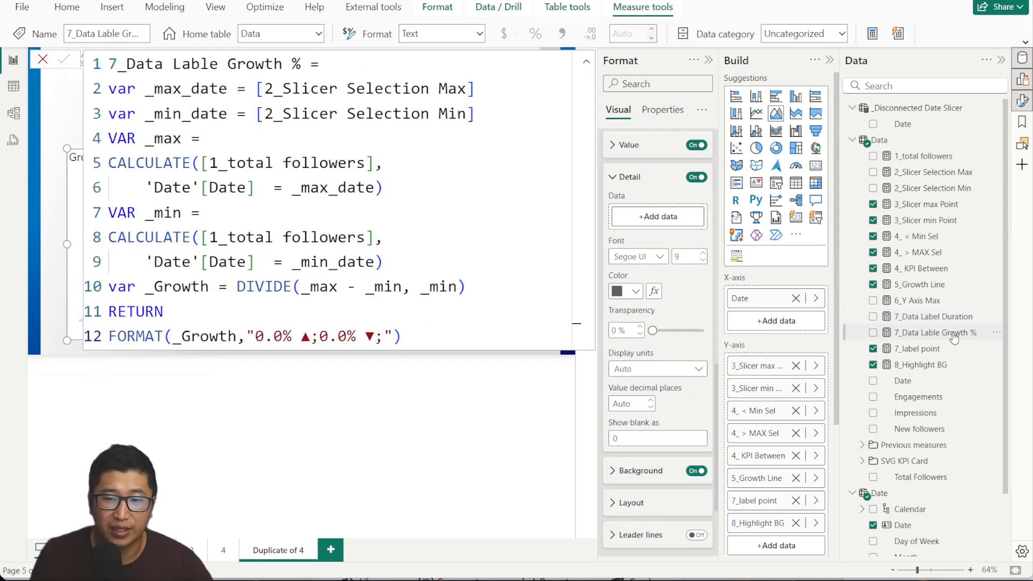
{"action": "left_click_drag", "start_coordinate": [954, 334], "coordinate": [657, 216]}
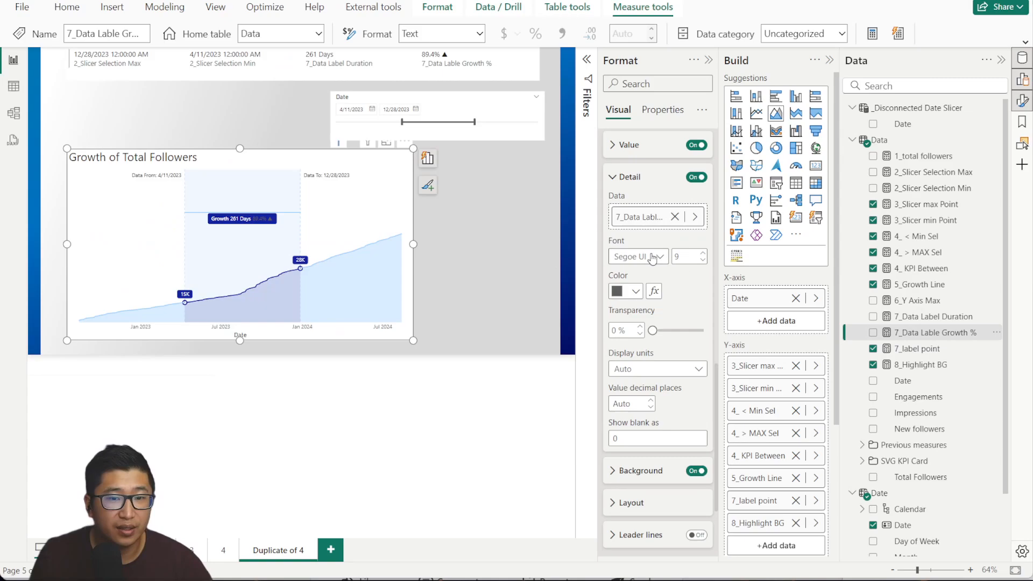
{"action": "left_click", "coordinate": [637, 291]}
{"action": "left_click", "coordinate": [628, 334]}
Set the highlight label layout to Multi-line.
{"action": "scroll", "coordinate": [642, 395], "scroll_direction": "down", "scroll_amount": 2}
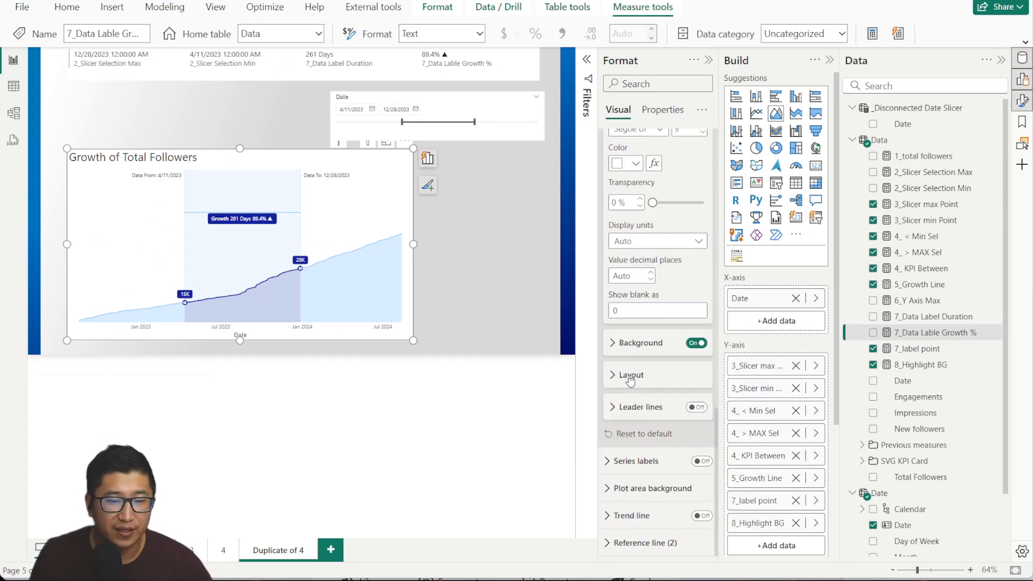
{"action": "left_click", "coordinate": [631, 377]}
{"action": "left_click", "coordinate": [685, 415]}
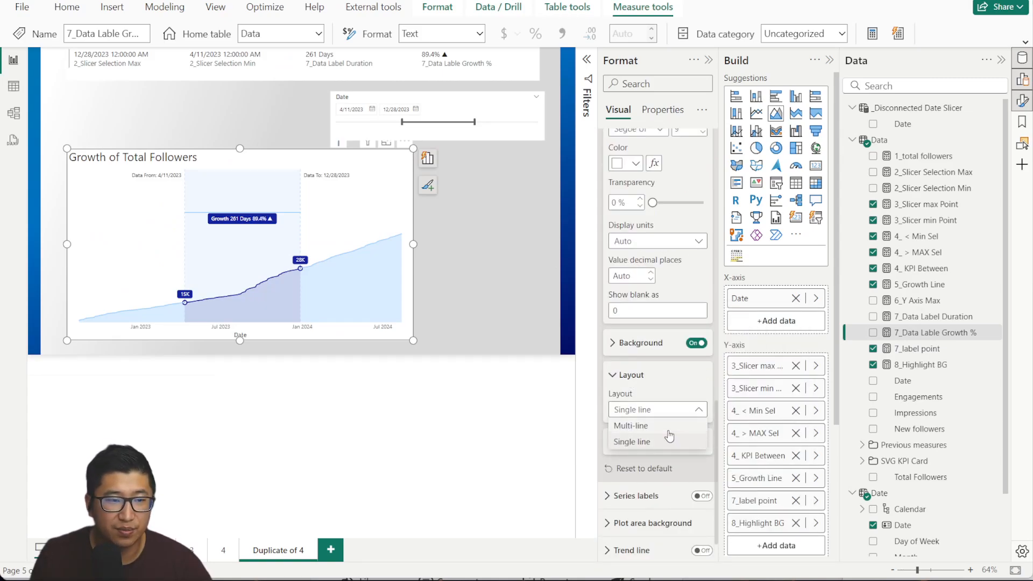
{"action": "left_click", "coordinate": [630, 425]}
Delete the helper multi-row card and move the chart up beside the date slicer.
{"action": "left_click", "coordinate": [524, 212]}
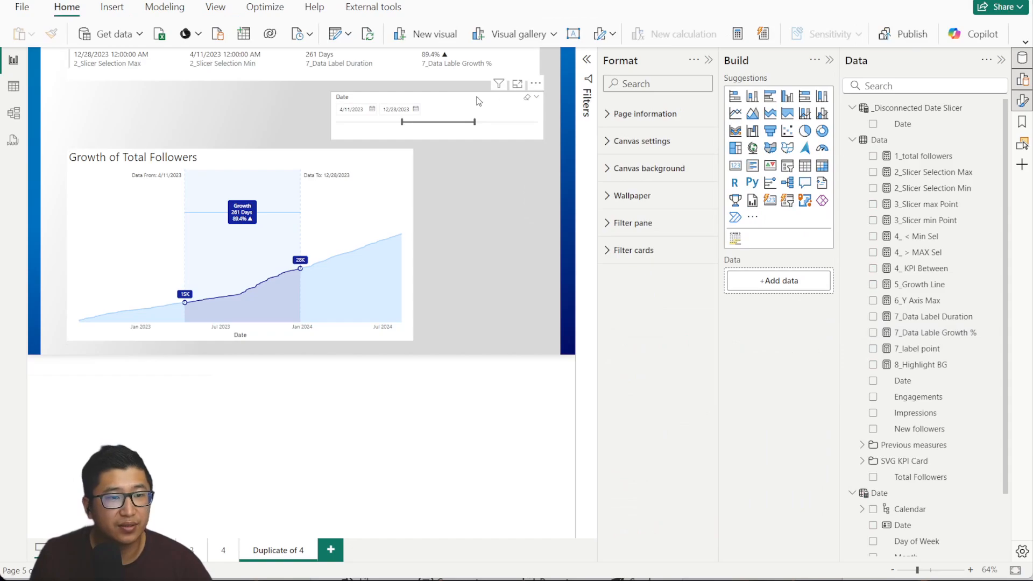
{"action": "left_click", "coordinate": [478, 101]}
{"action": "left_click", "coordinate": [708, 59]}
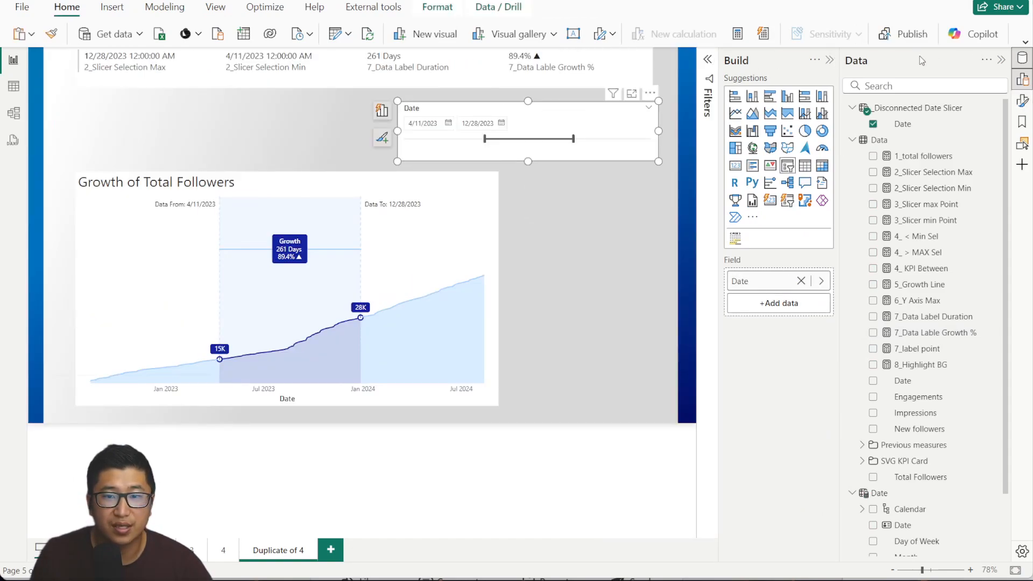
{"action": "left_click", "coordinate": [829, 61]}
{"action": "left_click", "coordinate": [593, 83]}
{"action": "key", "text": "Delete"}
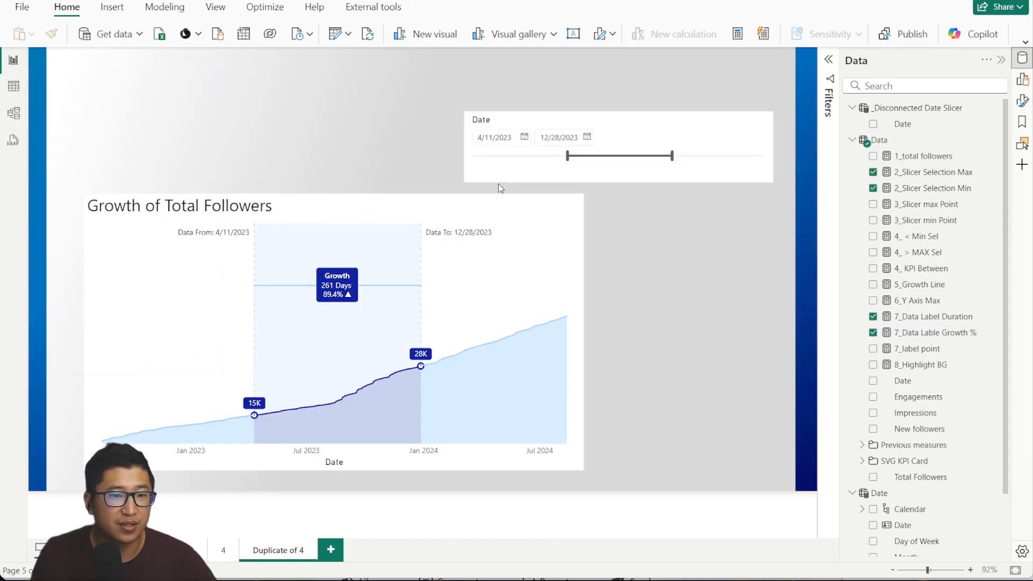
{"action": "left_click_drag", "start_coordinate": [414, 208], "coordinate": [496, 136]}
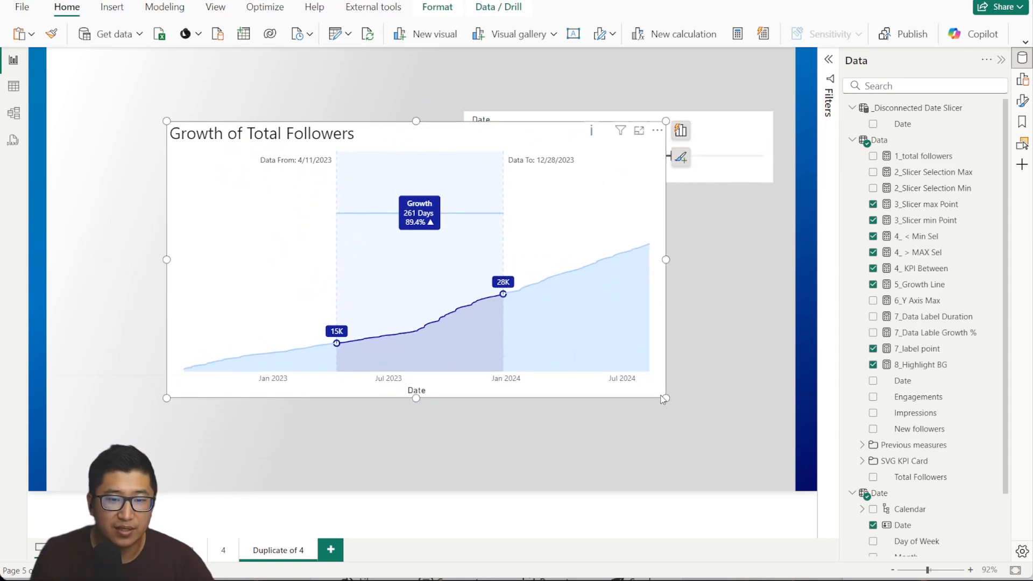
Hide the Date title on the chart's x-axis.
{"action": "left_click", "coordinate": [1022, 79]}
{"action": "left_click", "coordinate": [1022, 101]}
{"action": "scroll", "coordinate": [656, 242], "scroll_direction": "down", "scroll_amount": 1}
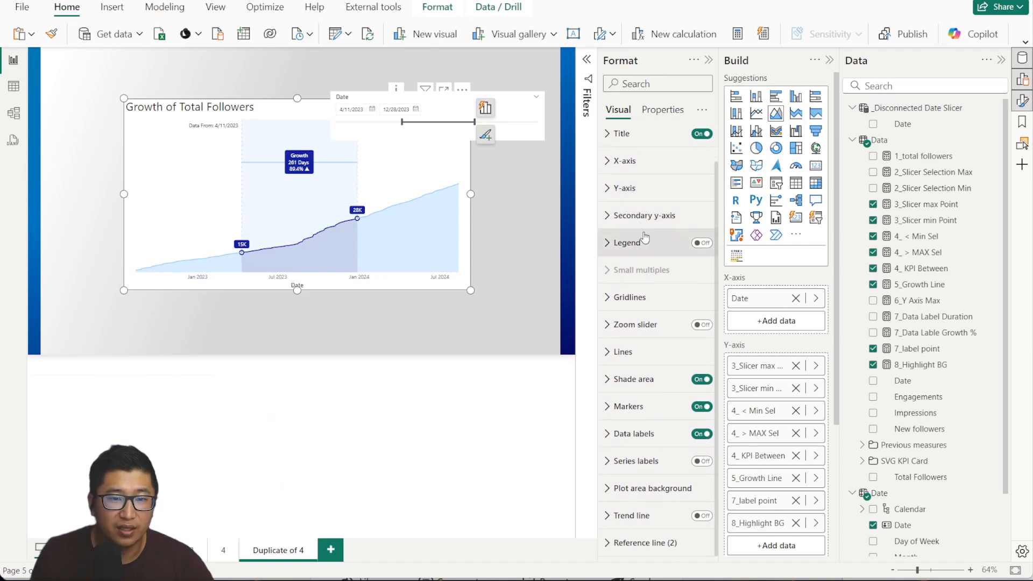
{"action": "left_click", "coordinate": [638, 157]}
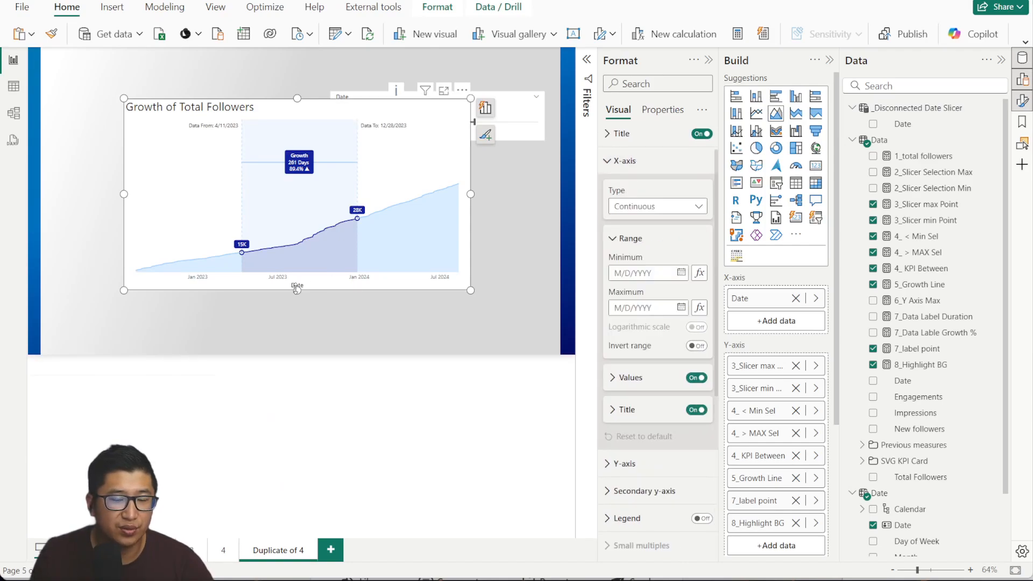
{"action": "left_click", "coordinate": [697, 410]}
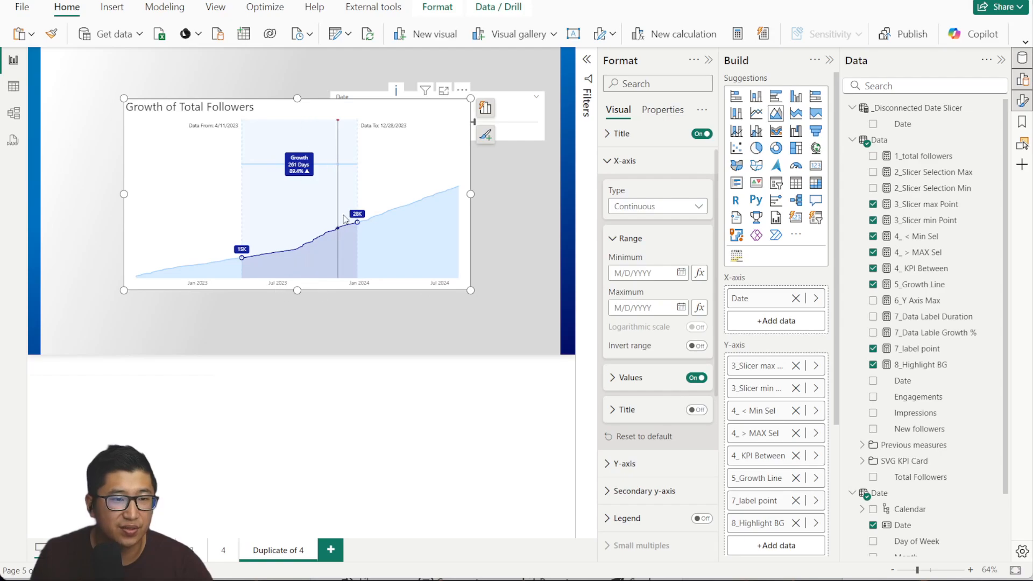
Turn on the subtitle and divider, clear the subtitle text, and set font size 30.
{"action": "left_click", "coordinate": [611, 135]}
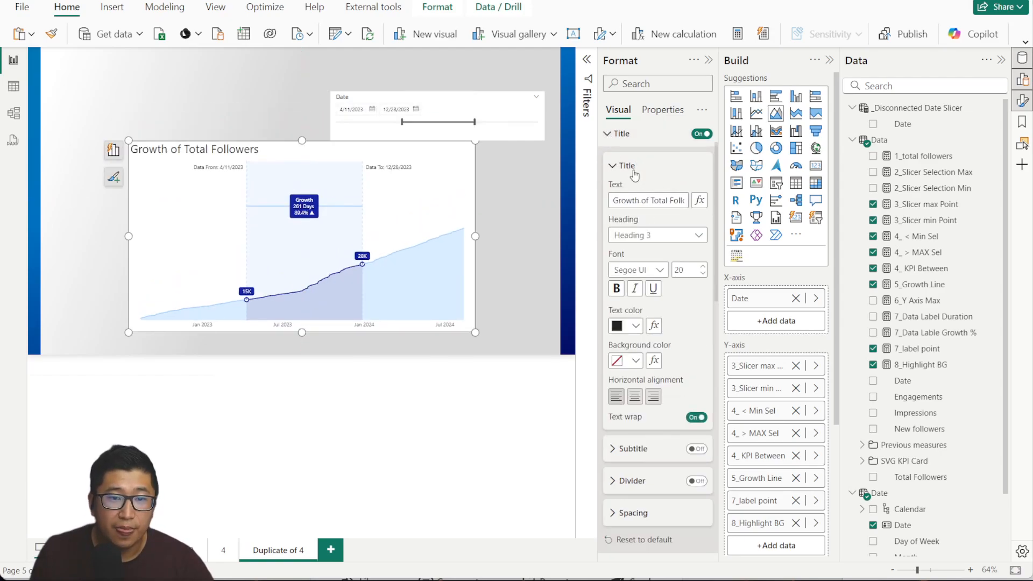
{"action": "left_click", "coordinate": [615, 166]}
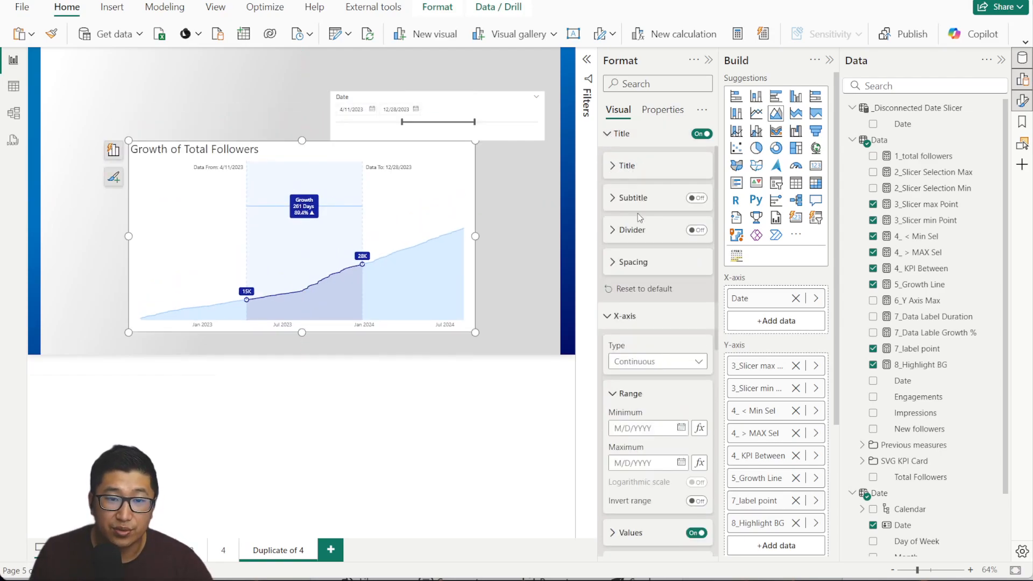
{"action": "left_click", "coordinate": [695, 199]}
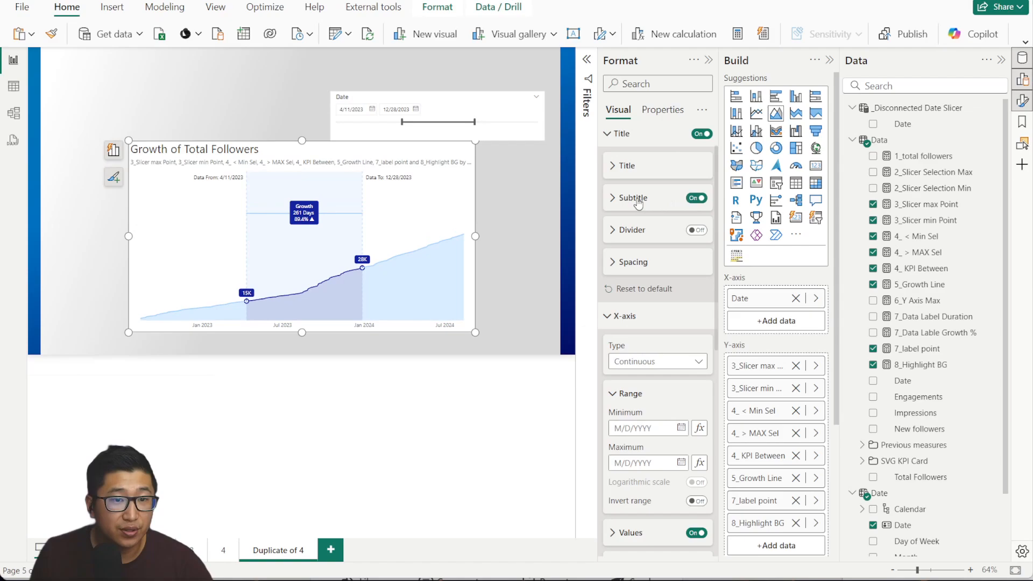
{"action": "left_click", "coordinate": [698, 229]}
{"action": "left_click", "coordinate": [618, 199]}
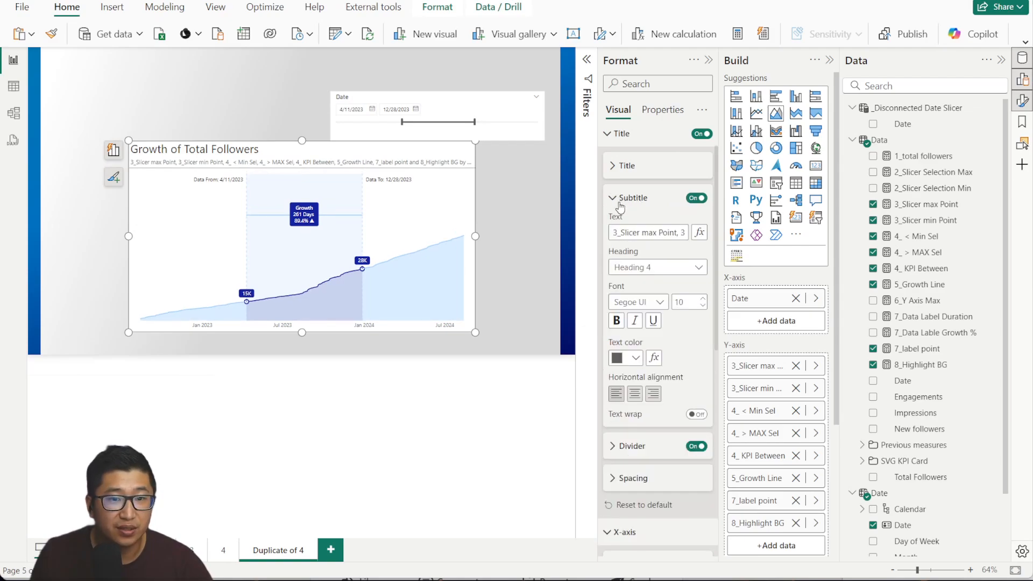
{"action": "left_click", "coordinate": [664, 233]}
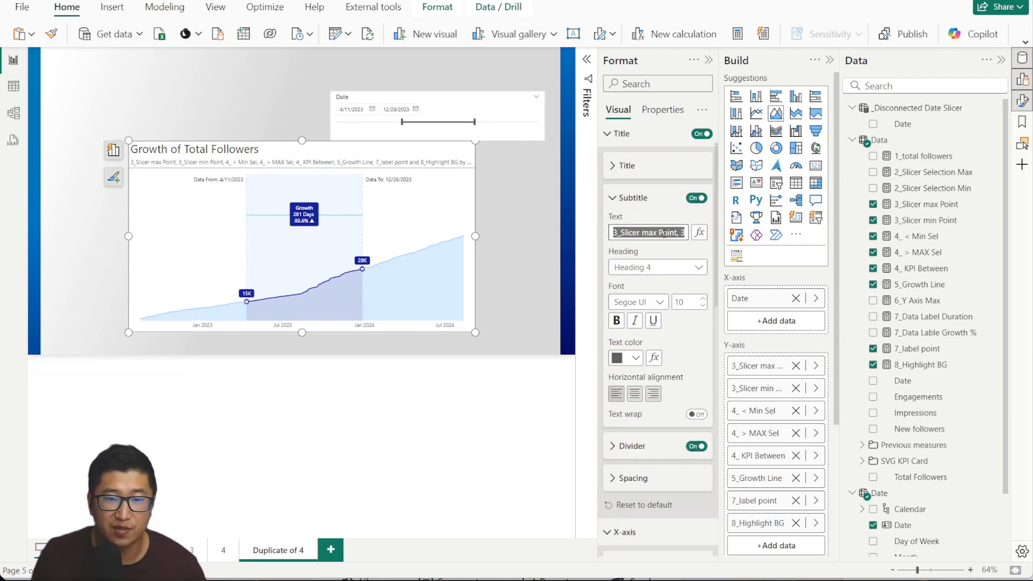
{"action": "key", "text": "BackSpace"}
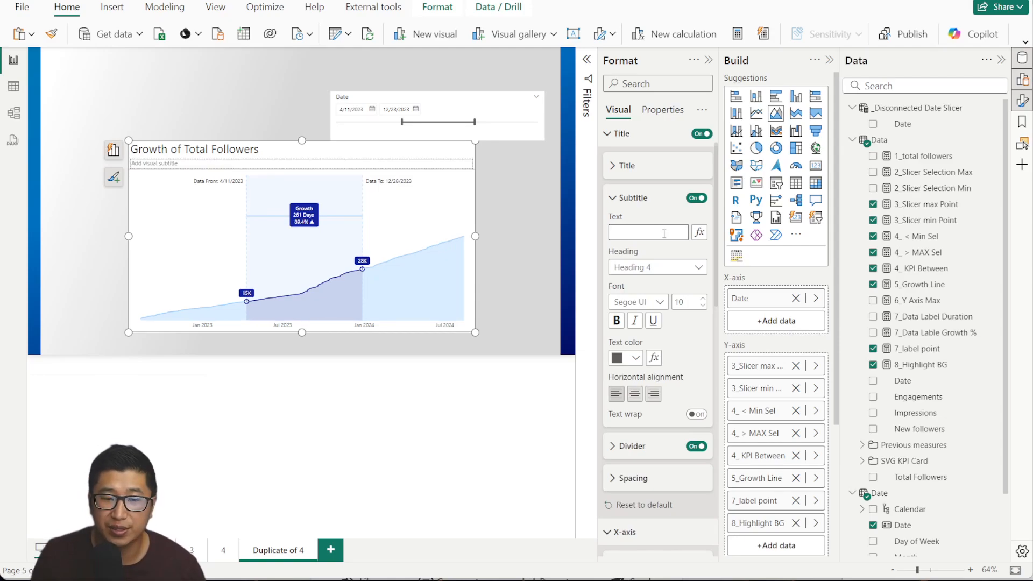
{"action": "double_click", "coordinate": [694, 298]}
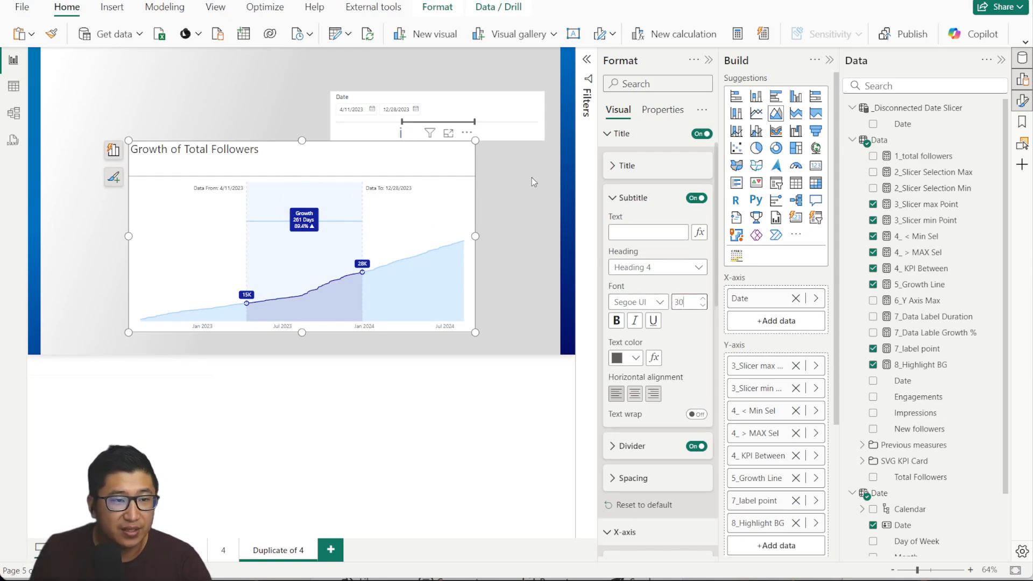
Hide the slicer header and shrink it into the chart's top-right corner, then reposition both.
{"action": "left_click_drag", "start_coordinate": [304, 148], "coordinate": [286, 113]}
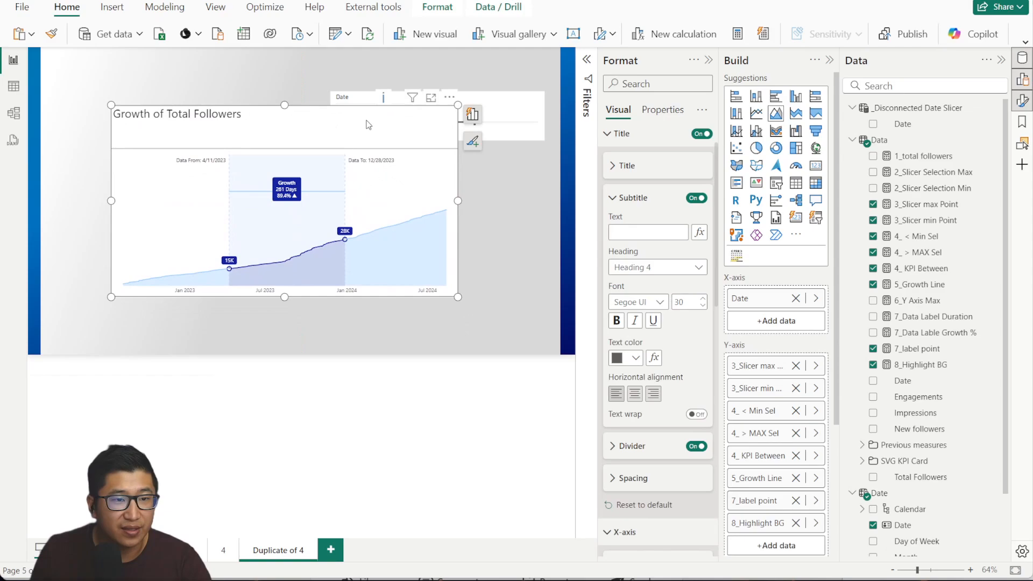
{"action": "left_click", "coordinate": [500, 97]}
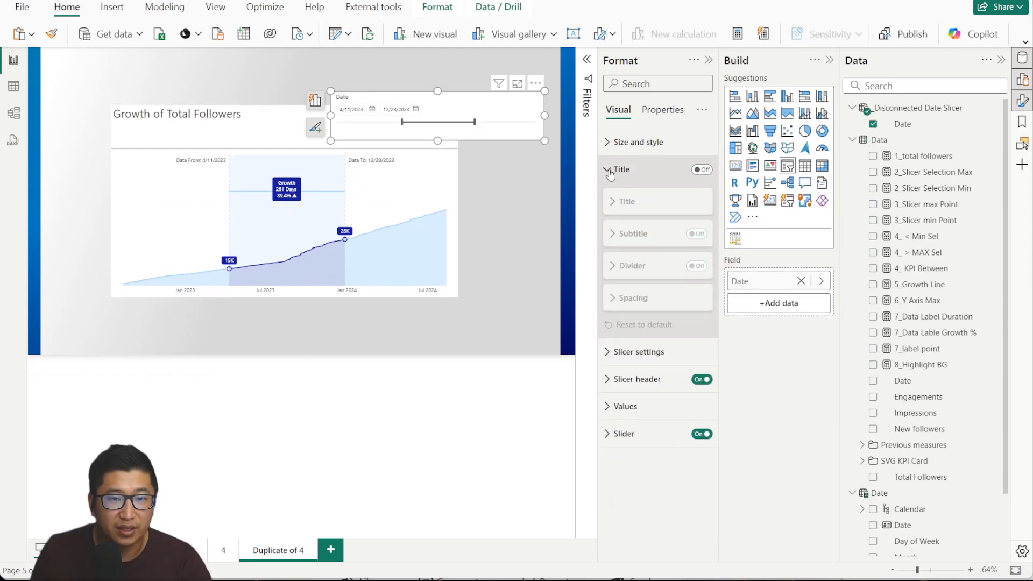
{"action": "left_click", "coordinate": [704, 379]}
{"action": "left_click", "coordinate": [705, 380]}
{"action": "left_click_drag", "start_coordinate": [544, 141], "coordinate": [417, 119]}
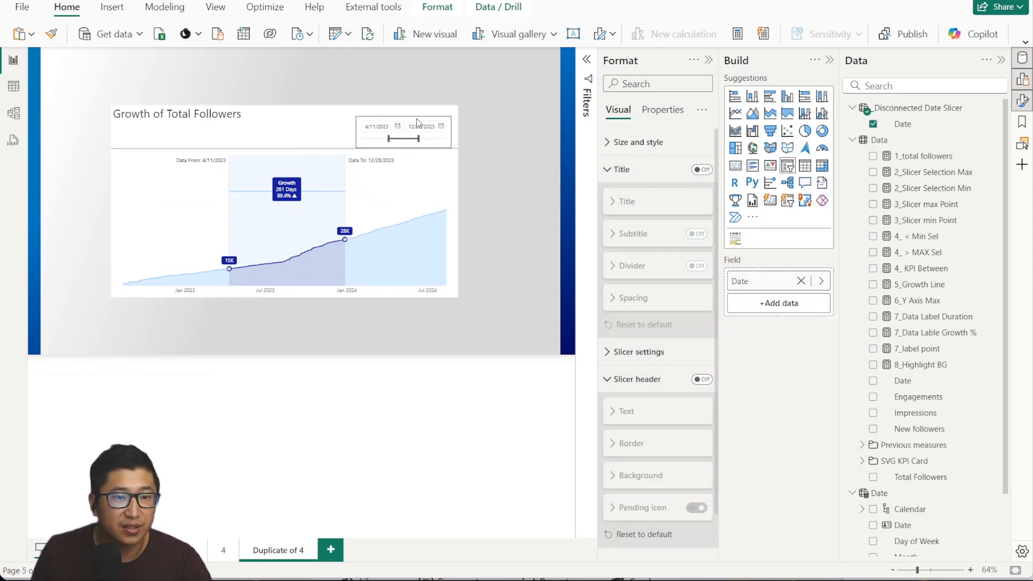
{"action": "left_click", "coordinate": [523, 111]}
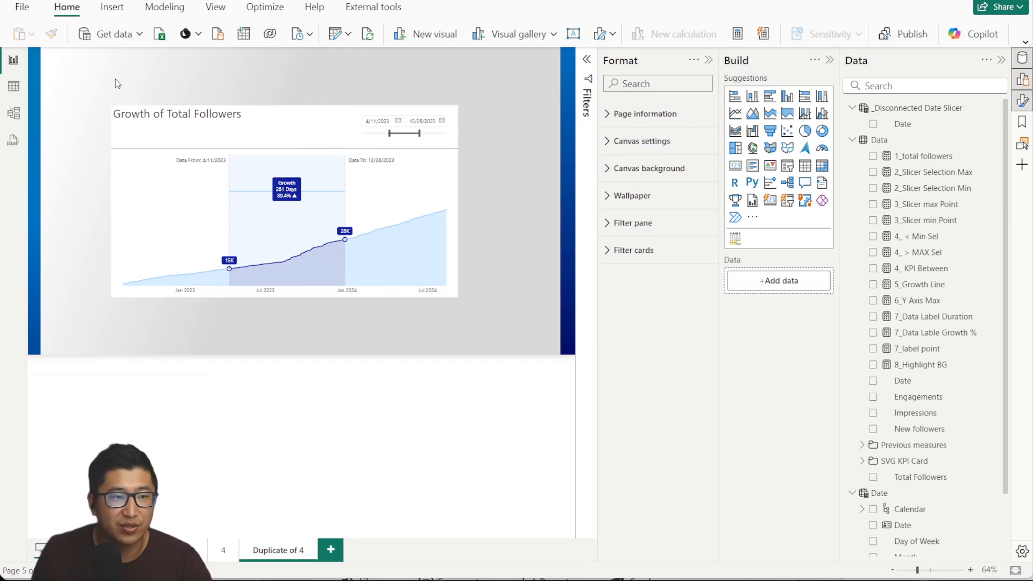
{"action": "left_click_drag", "start_coordinate": [101, 81], "coordinate": [565, 349]}
{"action": "left_click_drag", "start_coordinate": [309, 120], "coordinate": [328, 117]}
{"action": "left_click", "coordinate": [343, 80]}
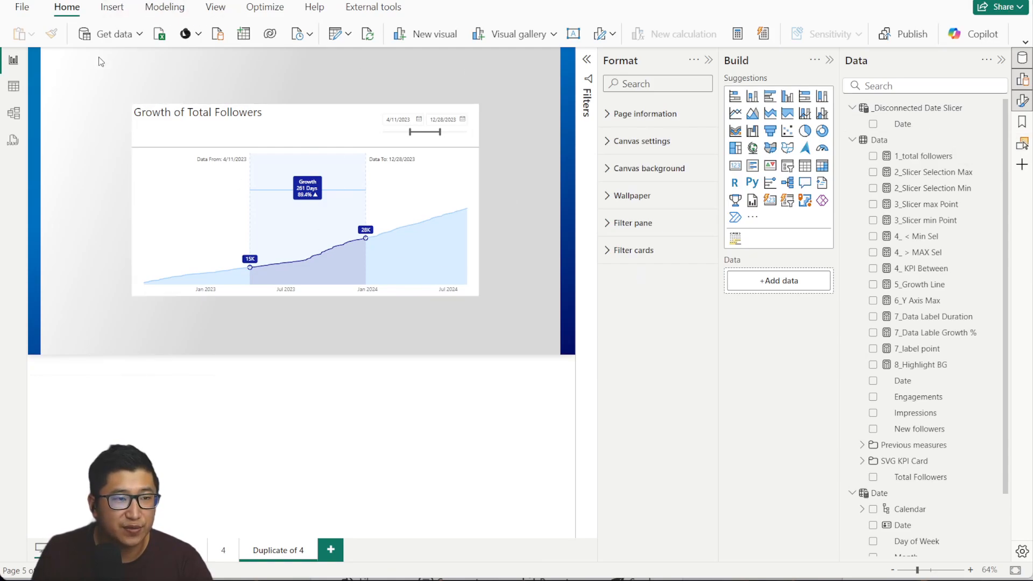
Insert a rounded rectangle, send it behind the chart and slicer, and resize it.
{"action": "left_click", "coordinate": [111, 7]}
{"action": "left_click", "coordinate": [854, 32]}
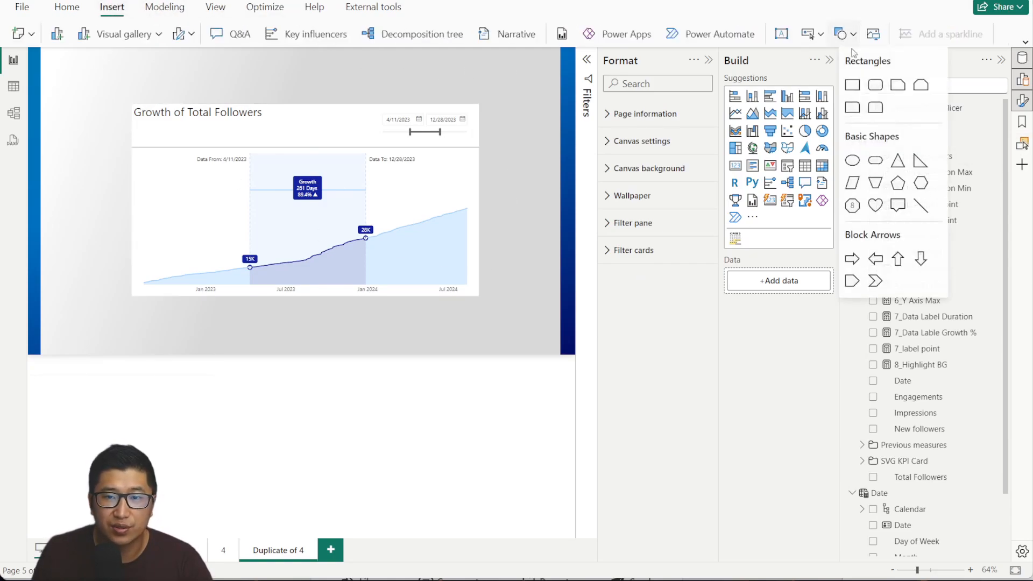
{"action": "left_click", "coordinate": [875, 85]}
{"action": "left_click", "coordinate": [1023, 145]}
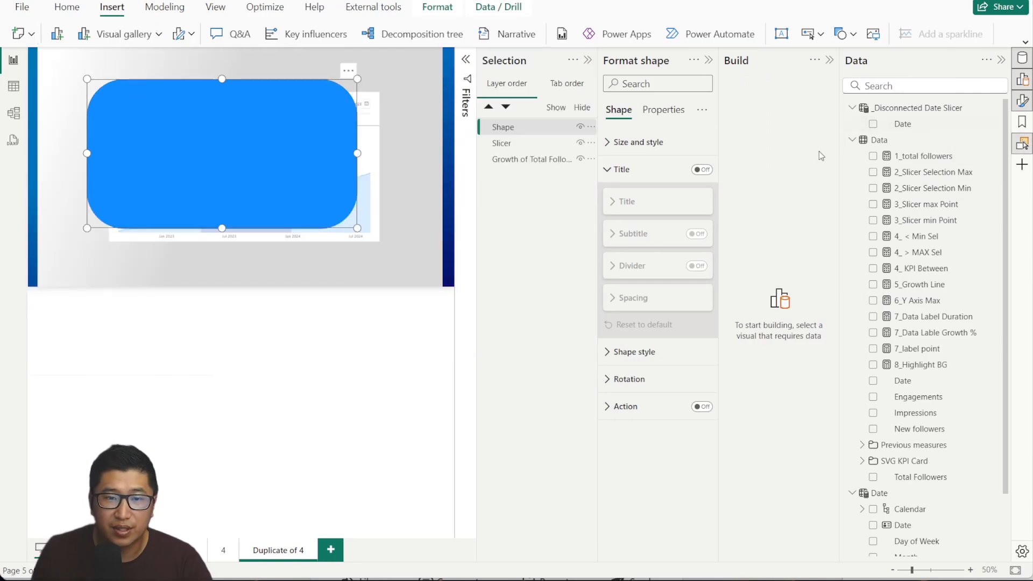
{"action": "left_click_drag", "start_coordinate": [542, 129], "coordinate": [531, 167]}
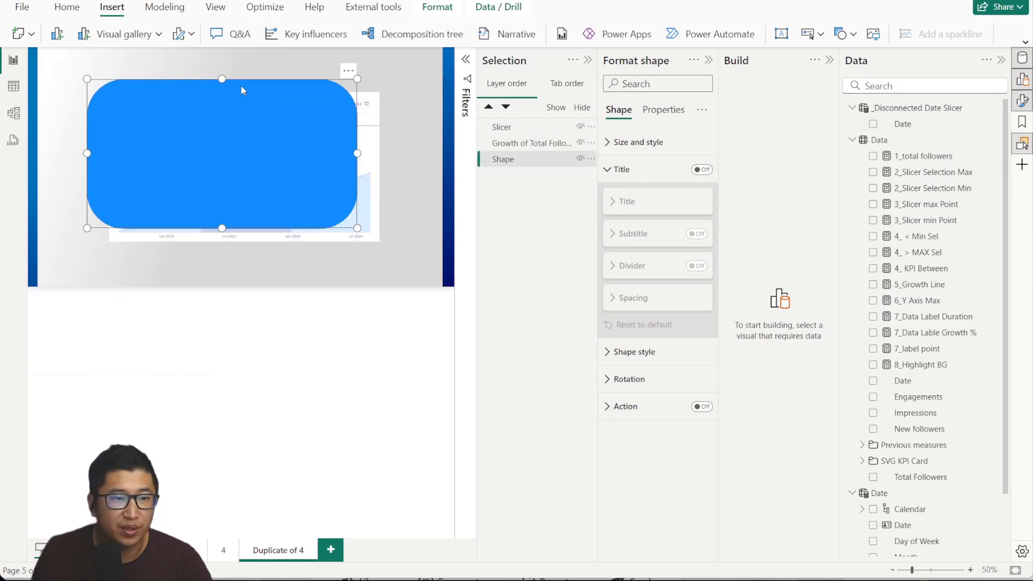
{"action": "left_click_drag", "start_coordinate": [357, 228], "coordinate": [386, 243]}
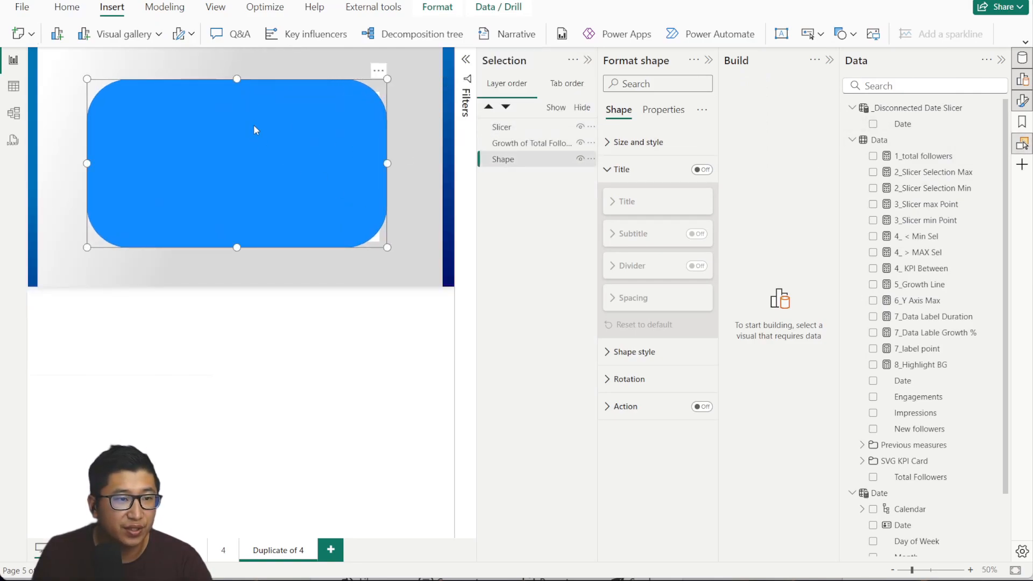
Reduce the rectangle's corner rounding to 8% and fit it snugly around the chart.
{"action": "left_click", "coordinate": [623, 139]}
{"action": "left_click", "coordinate": [624, 139]}
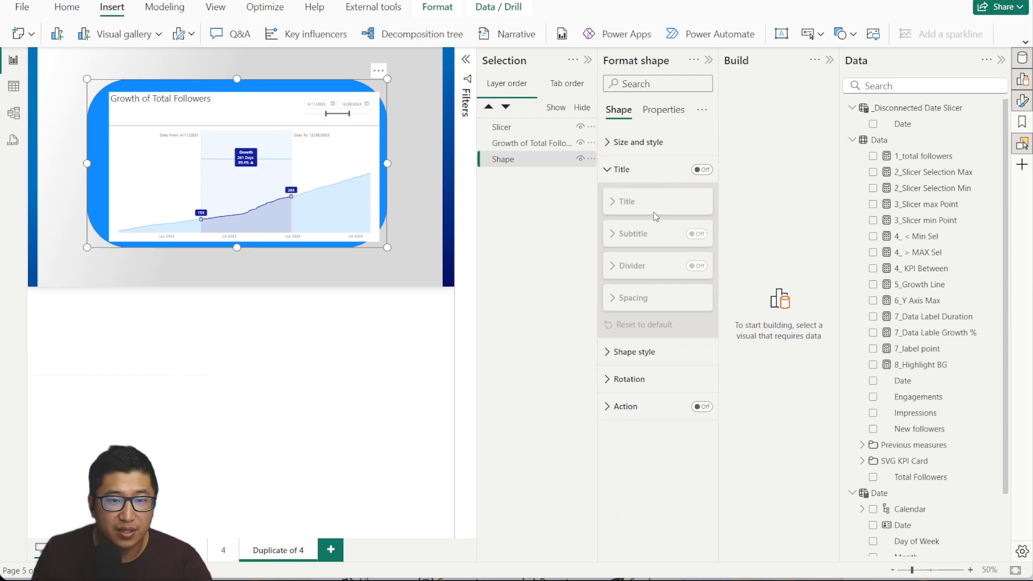
{"action": "left_click", "coordinate": [661, 352]}
{"action": "scroll", "coordinate": [664, 290], "scroll_direction": "down", "scroll_amount": 3}
{"action": "left_click_drag", "start_coordinate": [676, 299], "coordinate": [661, 298]}
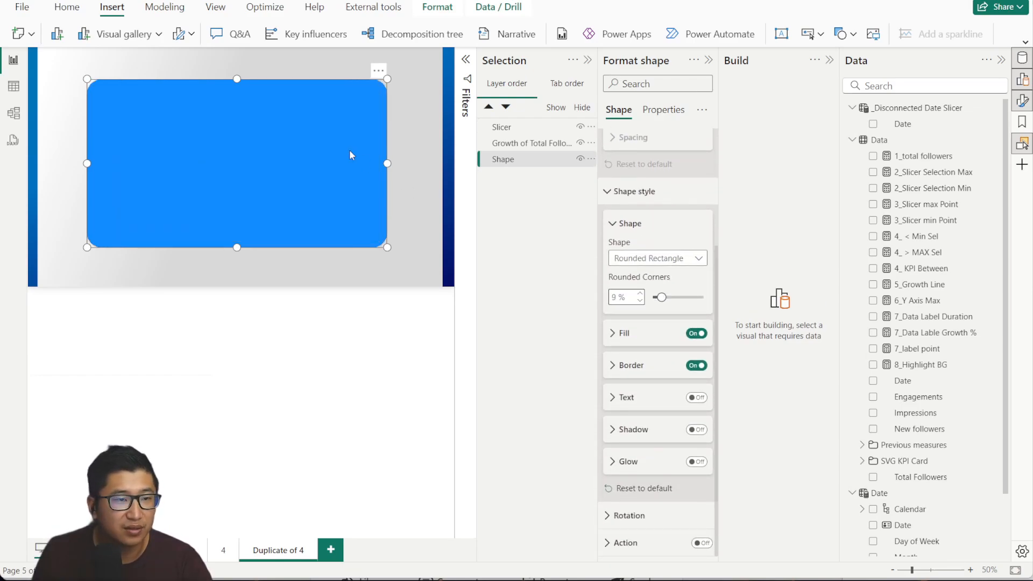
{"action": "left_click_drag", "start_coordinate": [89, 83], "coordinate": [103, 90]}
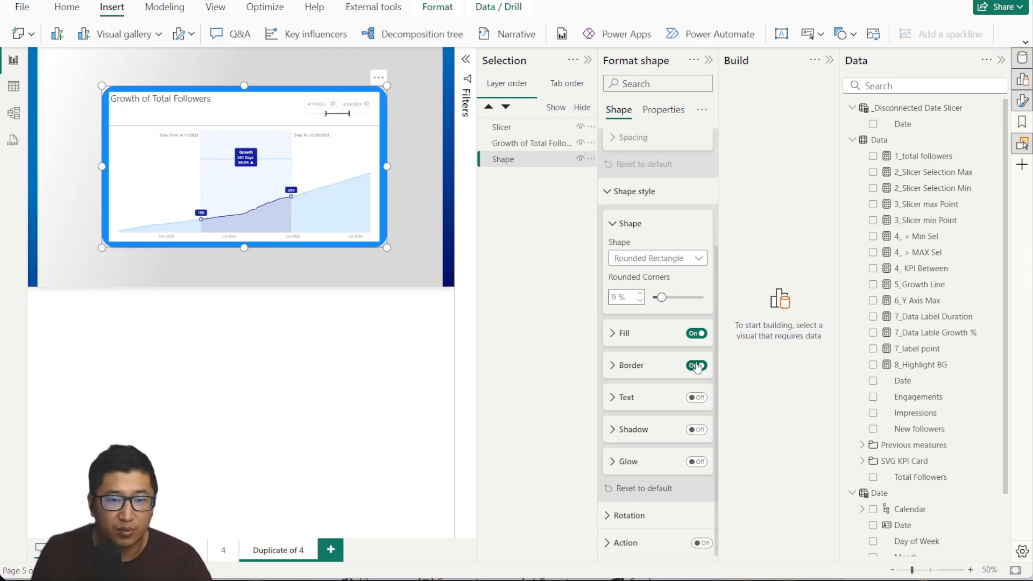
Give the card a white fill and turn on its shadow.
{"action": "left_click", "coordinate": [625, 336]}
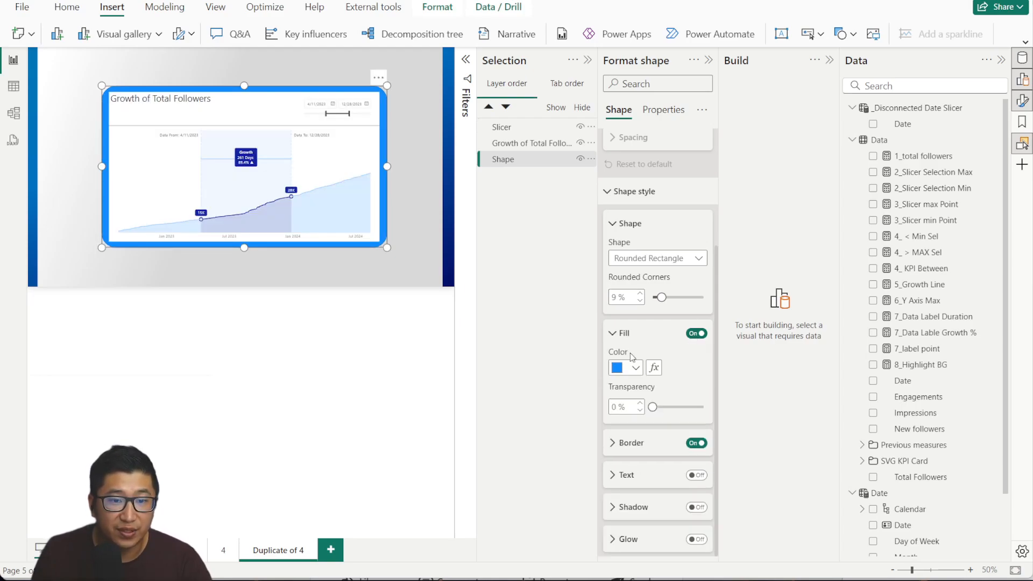
{"action": "left_click", "coordinate": [624, 333]}
{"action": "left_click", "coordinate": [696, 429]}
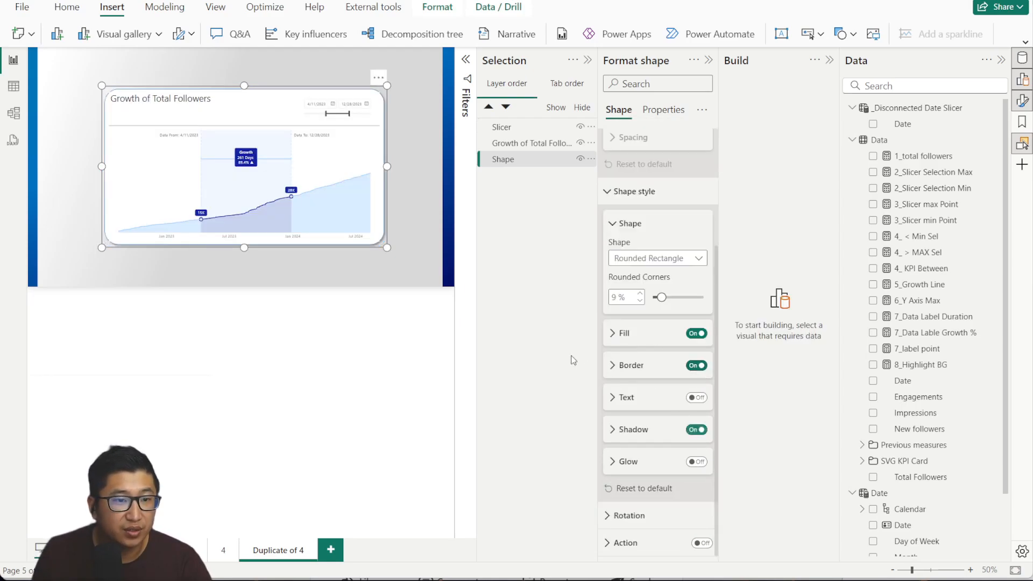
{"action": "left_click", "coordinate": [416, 214]}
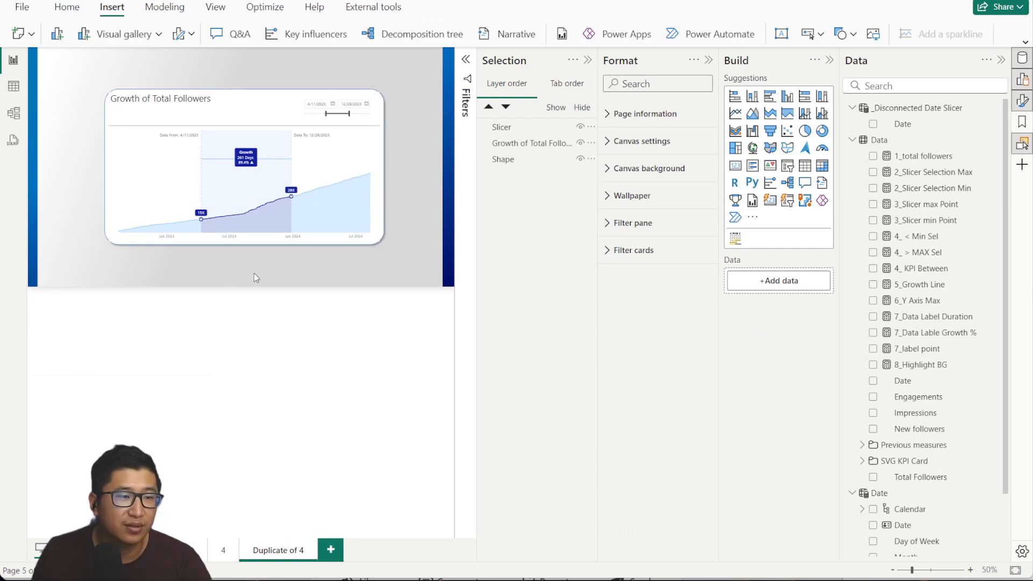
{"action": "left_click", "coordinate": [100, 86]}
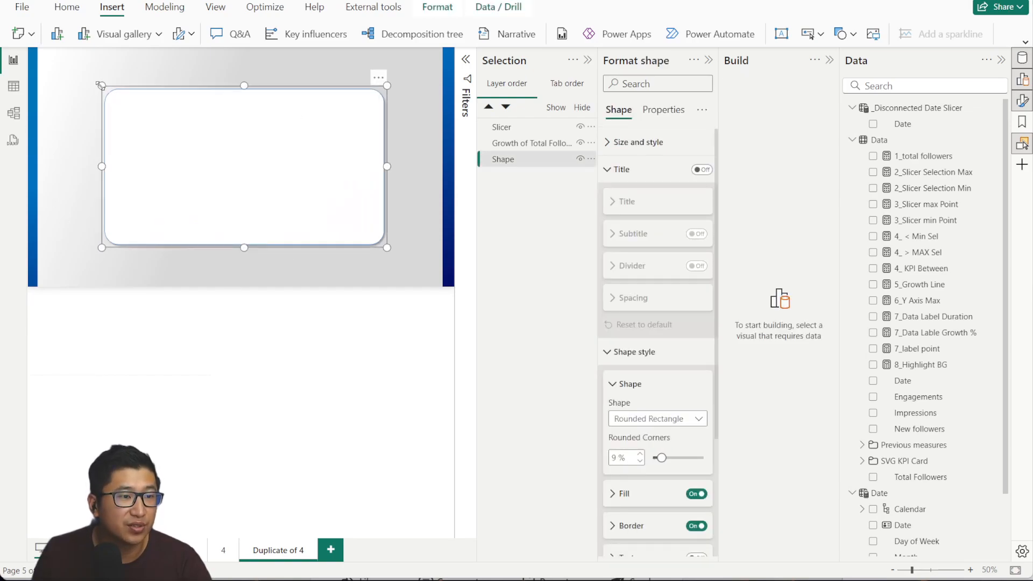
{"action": "left_click", "coordinate": [400, 88]}
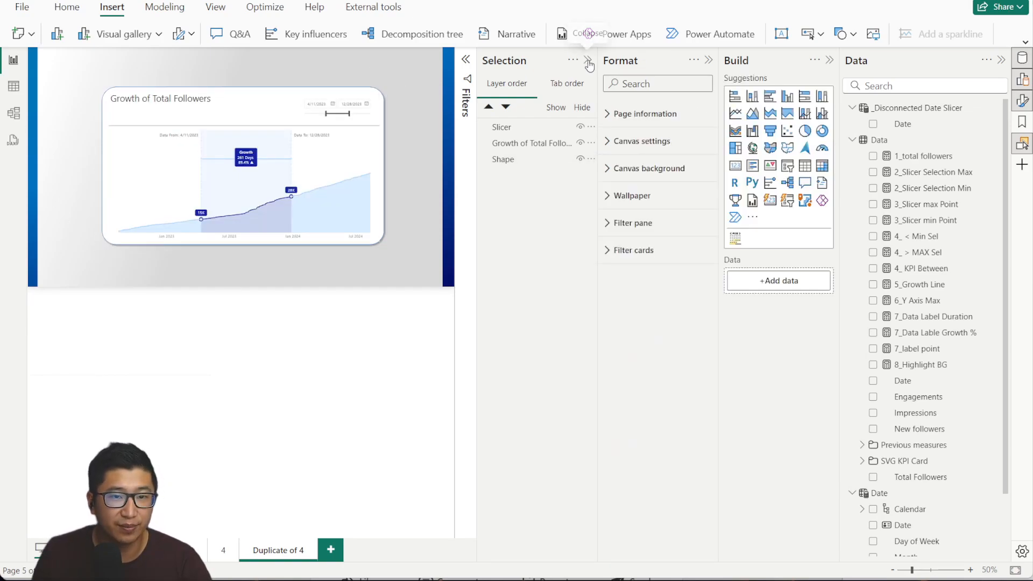
Set the date slider range to 1/29/2023–2/5/2024.
{"action": "left_click", "coordinate": [587, 60]}
{"action": "left_click_drag", "start_coordinate": [536, 156], "coordinate": [485, 153]}
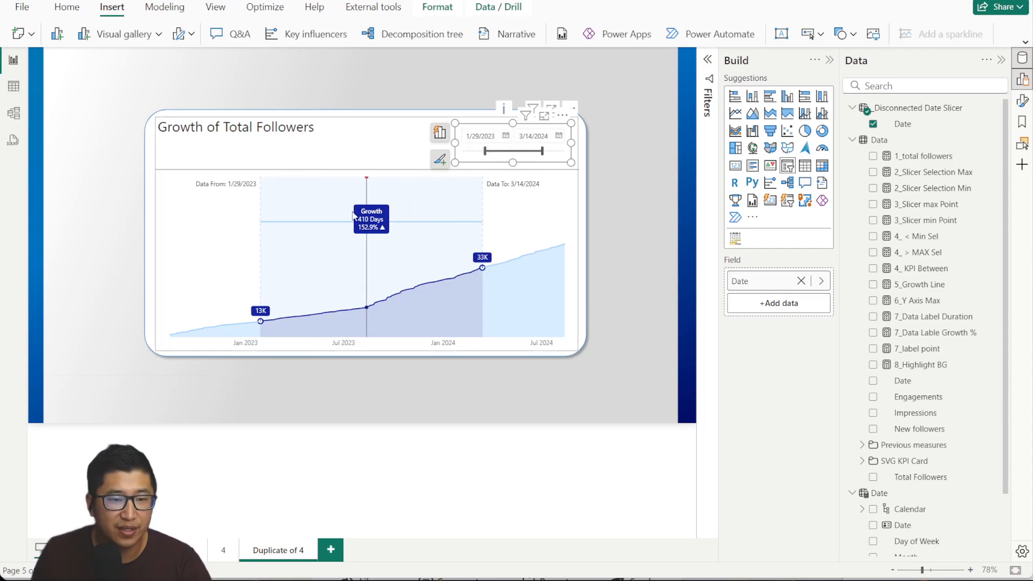
{"action": "left_click", "coordinate": [629, 175]}
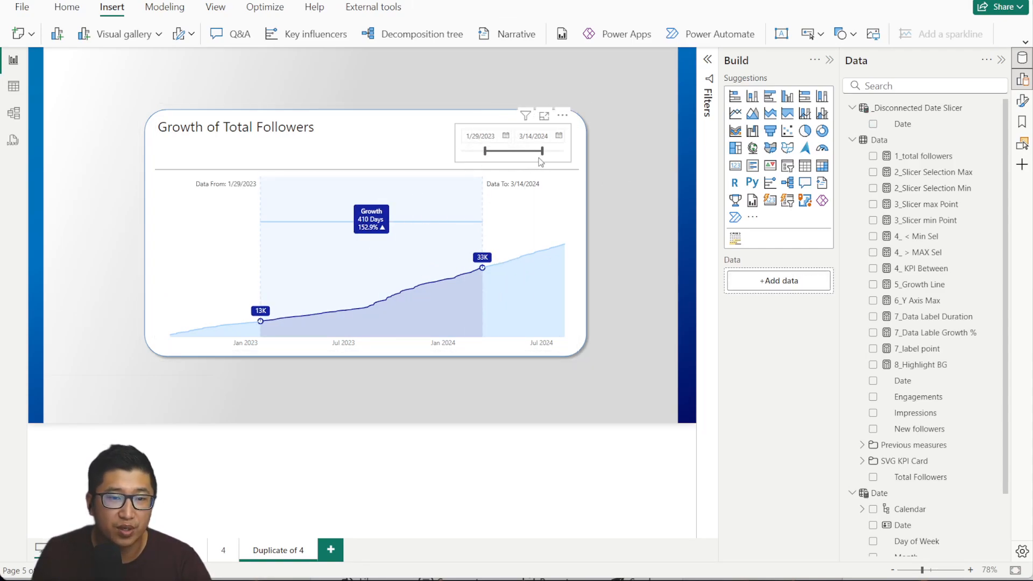
{"action": "left_click_drag", "start_coordinate": [542, 151], "coordinate": [536, 152]}
{"action": "left_click_drag", "start_coordinate": [101, 85], "coordinate": [619, 383]}
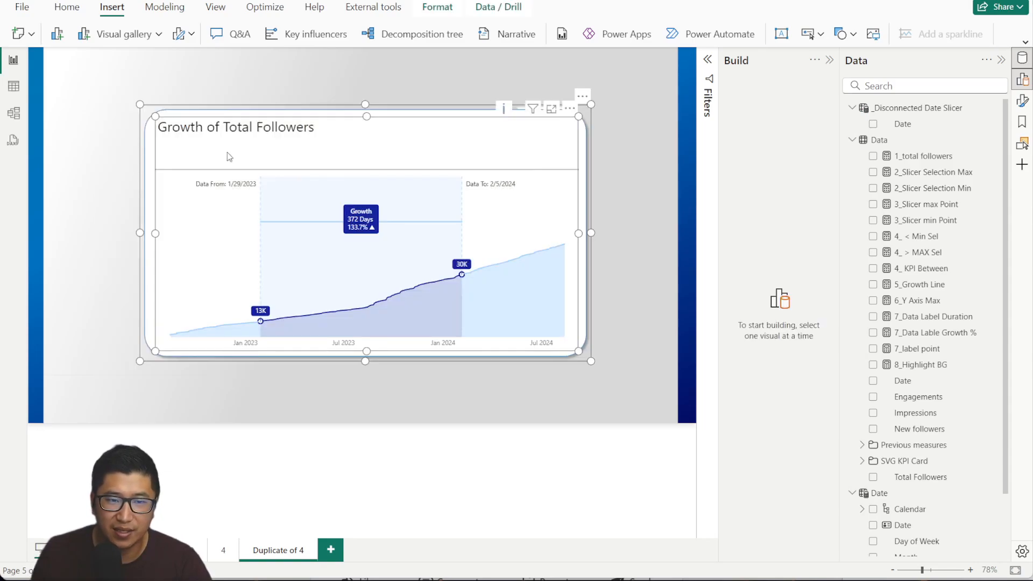
Change the header icons setting for the chart and slicer.
{"action": "left_click", "coordinate": [1022, 101]}
{"action": "left_click", "coordinate": [662, 110]}
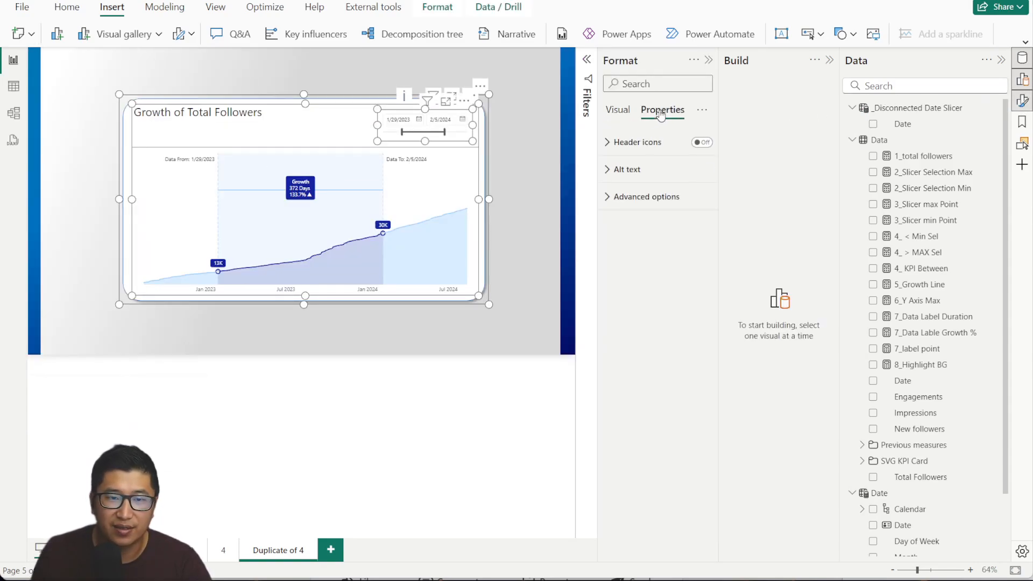
{"action": "left_click", "coordinate": [702, 143]}
{"action": "left_click", "coordinate": [550, 151]}
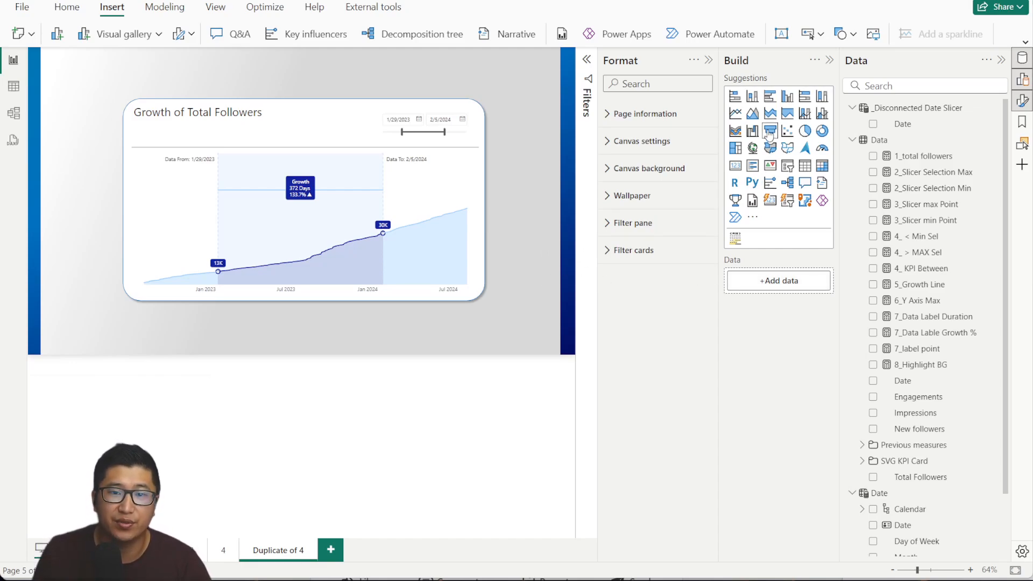
{"action": "left_click", "coordinate": [476, 179]}
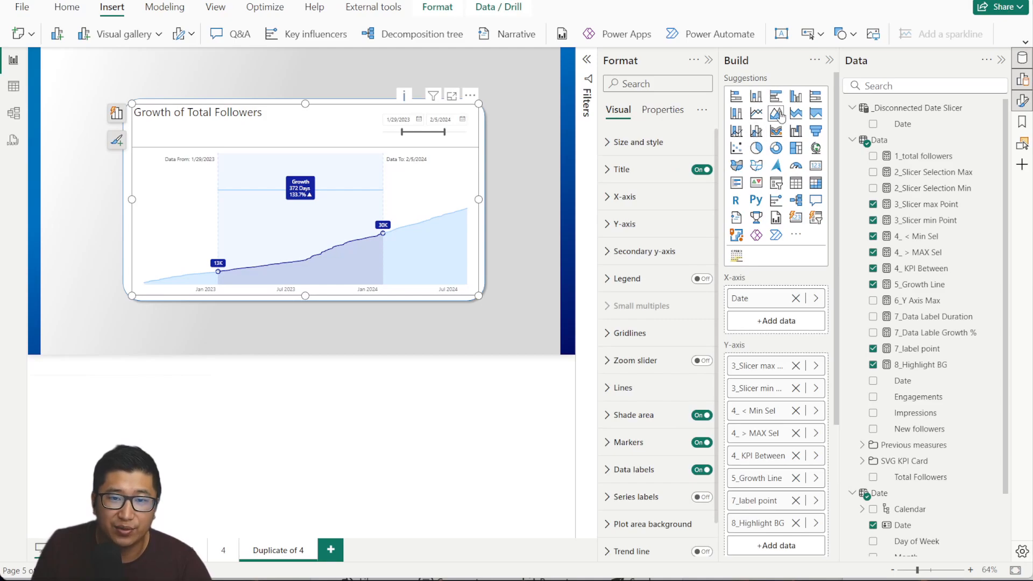
{"action": "left_click", "coordinate": [526, 161]}
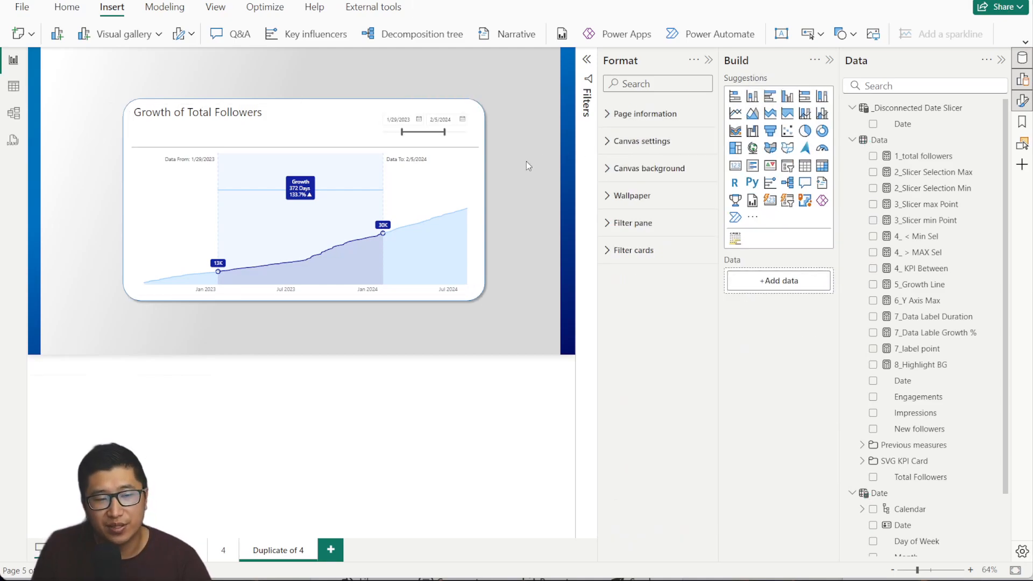